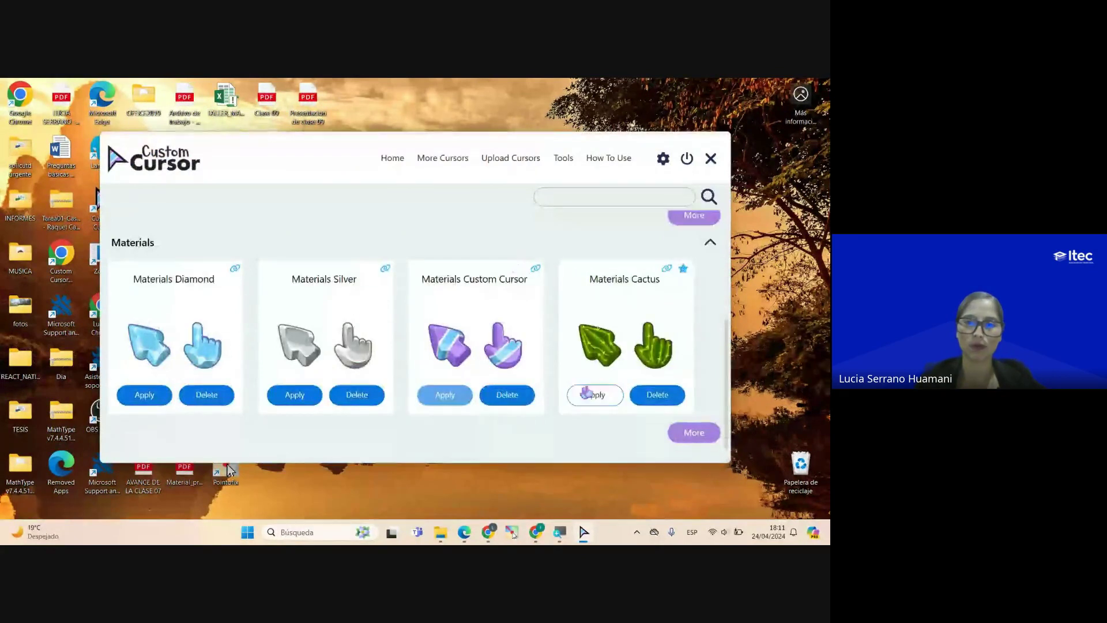
# Close the Custom Cursor window and start a new blank report in Power BI Desktop
pyautogui.click(710, 158)
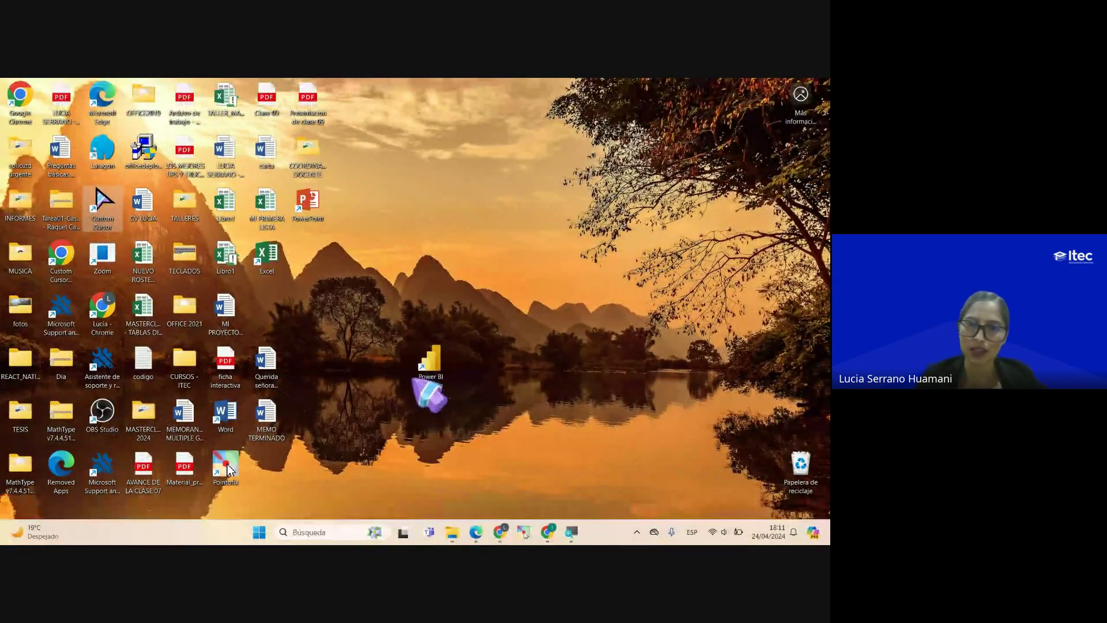
pyautogui.doubleClick(437, 369)
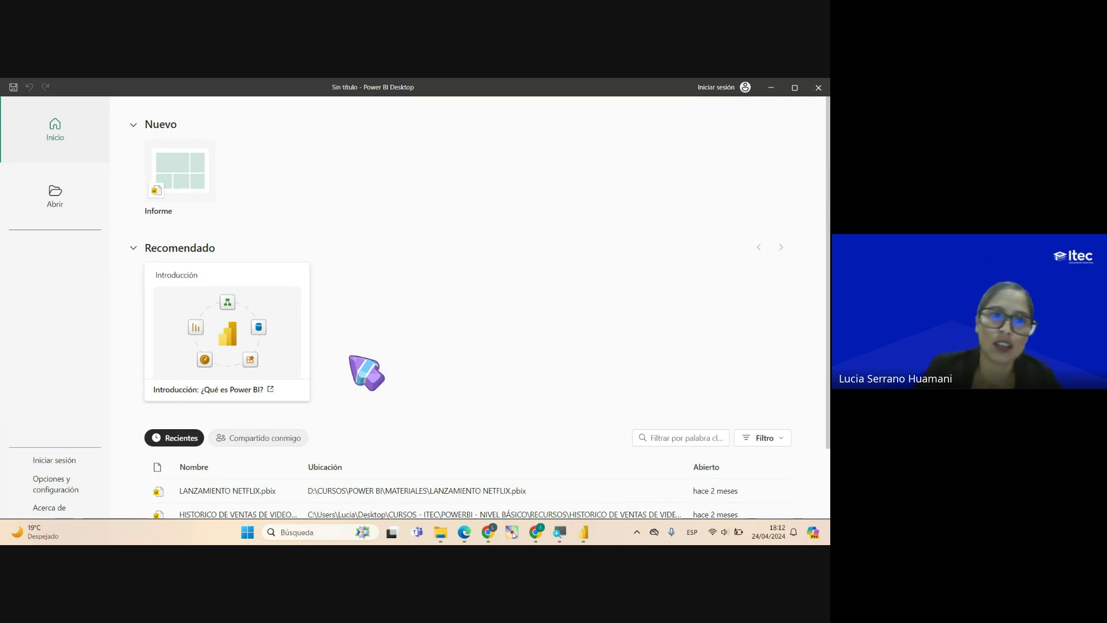
pyautogui.click(191, 189)
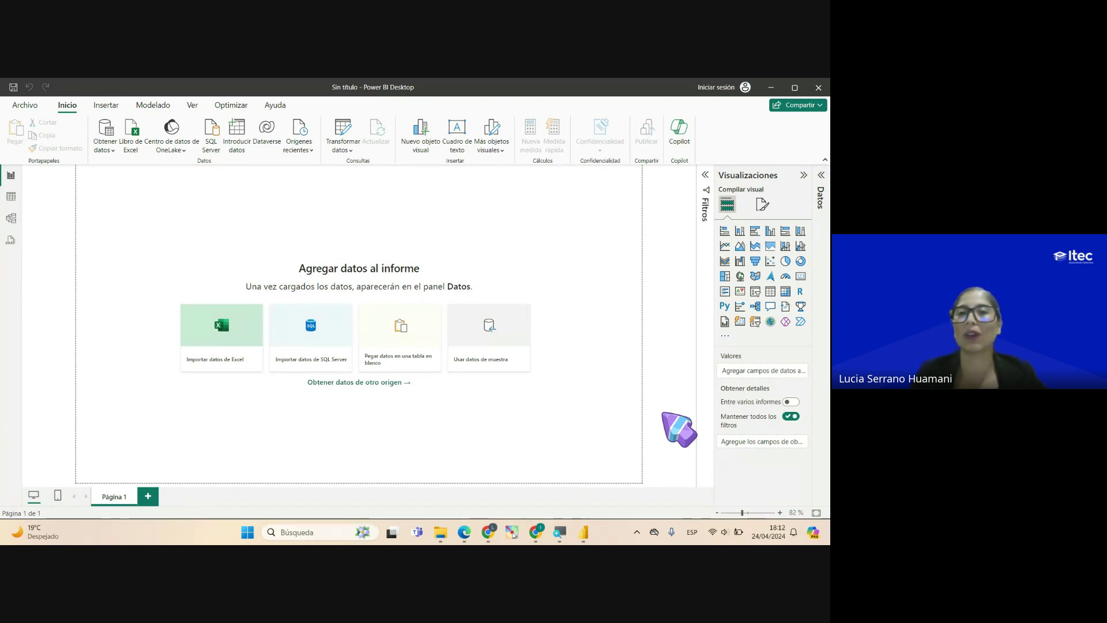
# Switch to the Google Meet call to read the participants' chat messages, and return to Power BI Desktop
pyautogui.moveTo(488, 531)
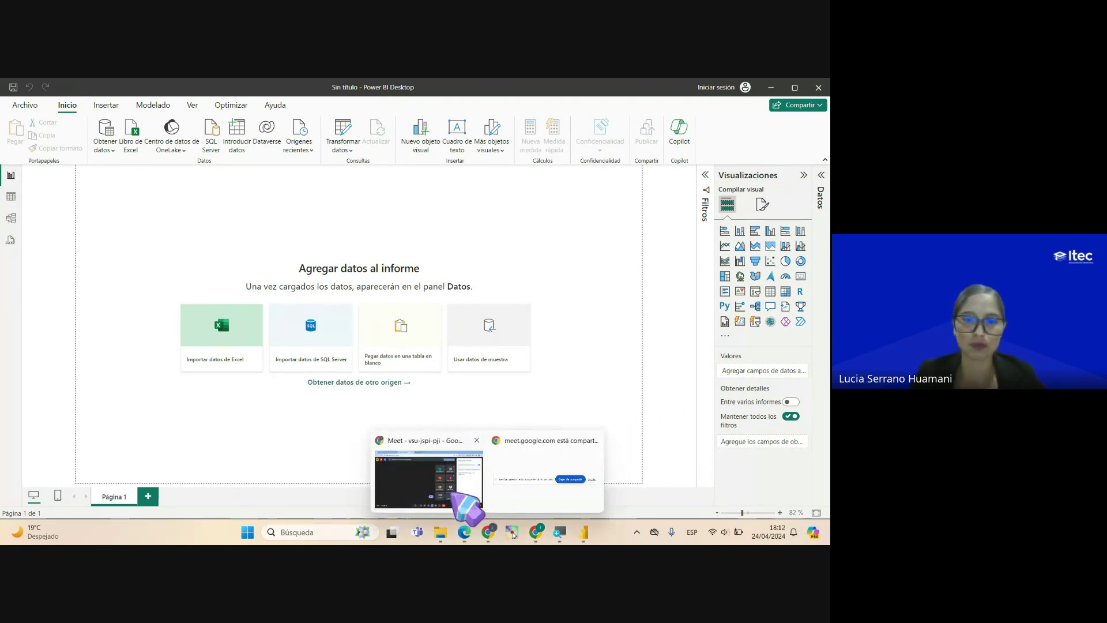
pyautogui.click(479, 482)
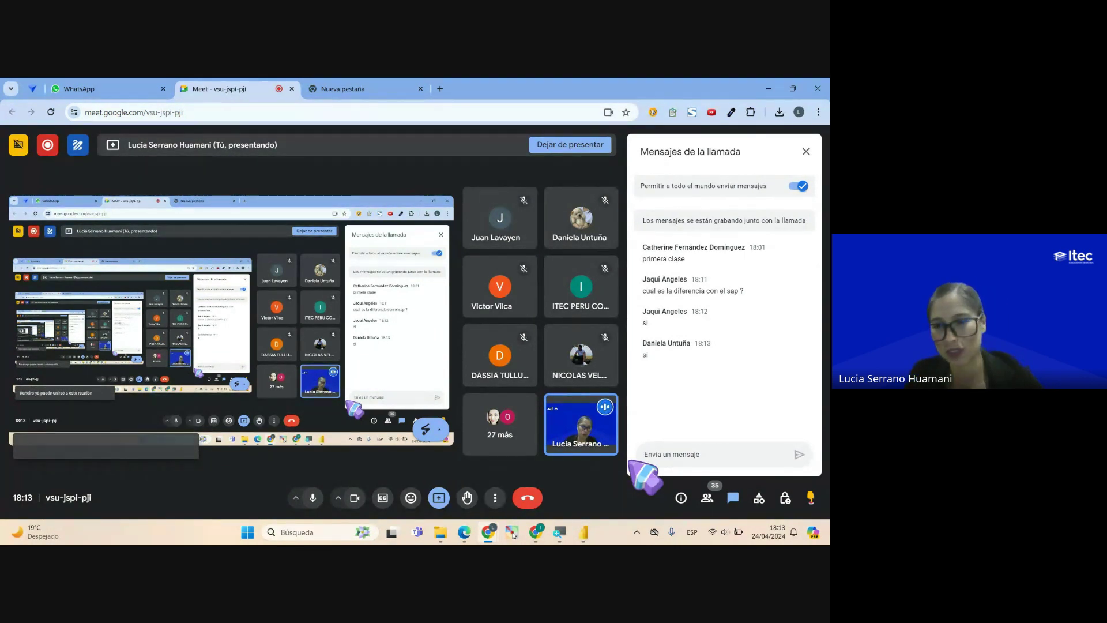
pyautogui.click(513, 533)
pyautogui.click(512, 532)
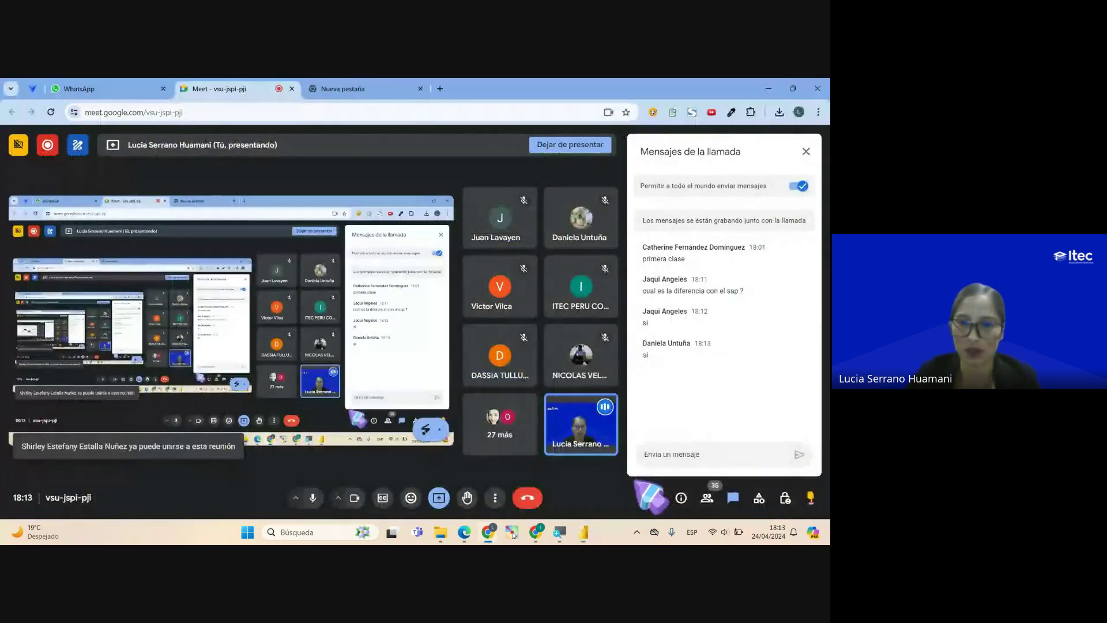
pyautogui.click(512, 532)
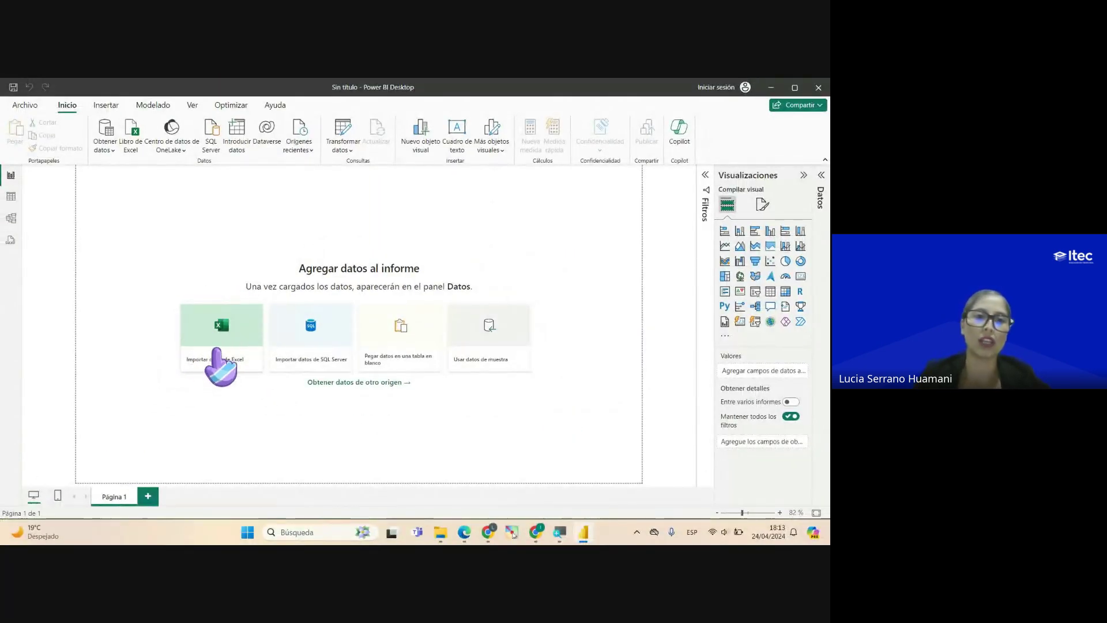
# Import the Excel workbook BASE DE DATOS 1 from the CLASE ETL folder, selecting its Hoja1 sheet and previewing the rows
pyautogui.click(224, 336)
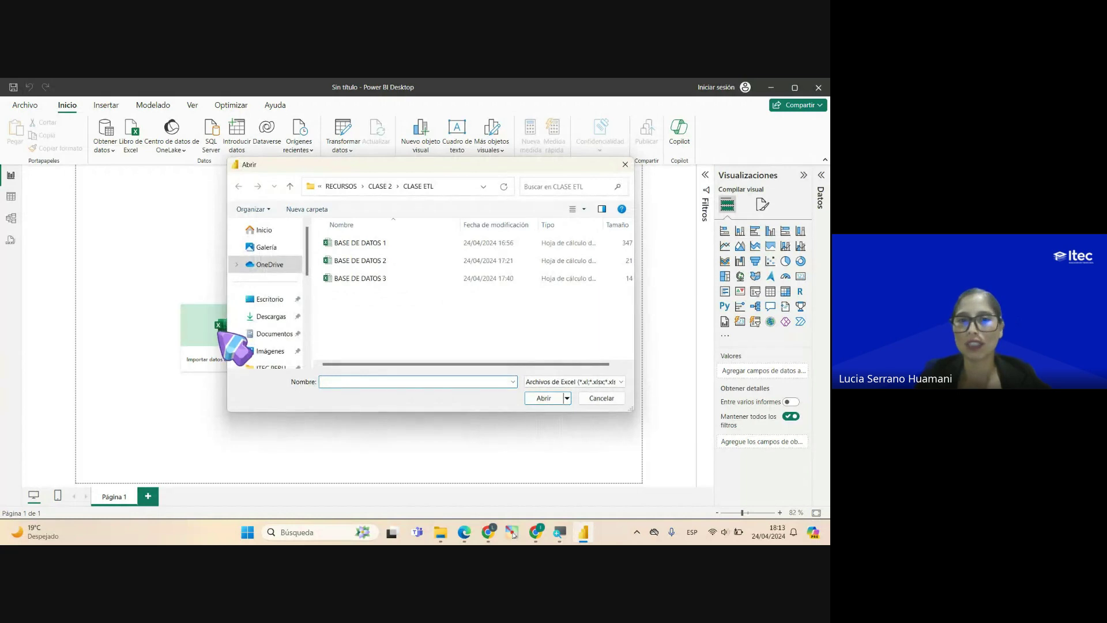
pyautogui.moveTo(571, 168); pyautogui.dragTo(532, 193)
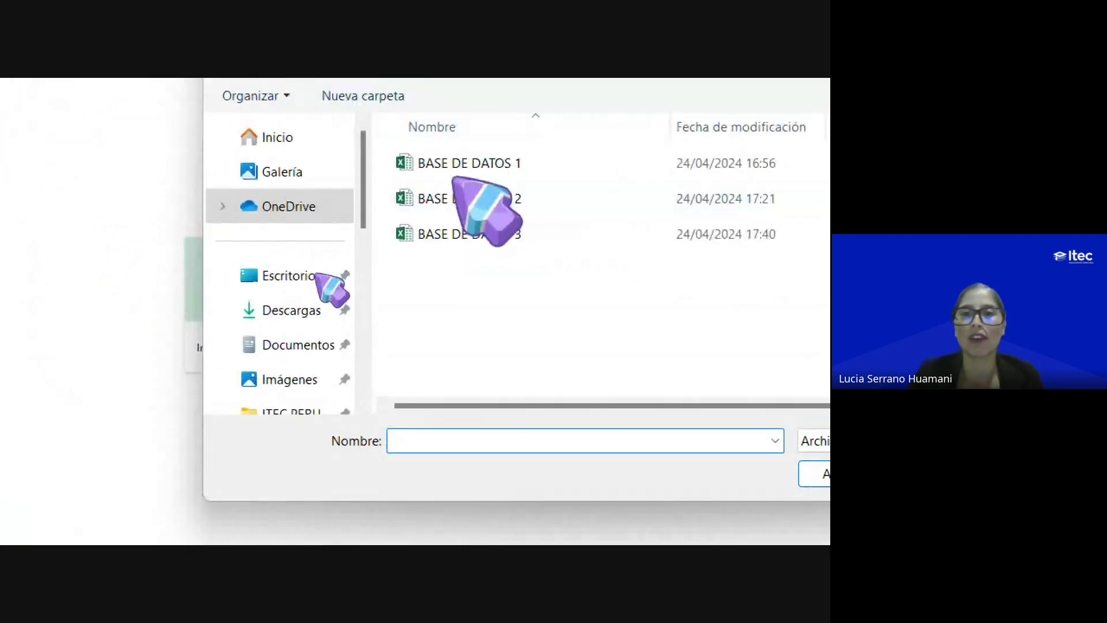
pyautogui.click(461, 164)
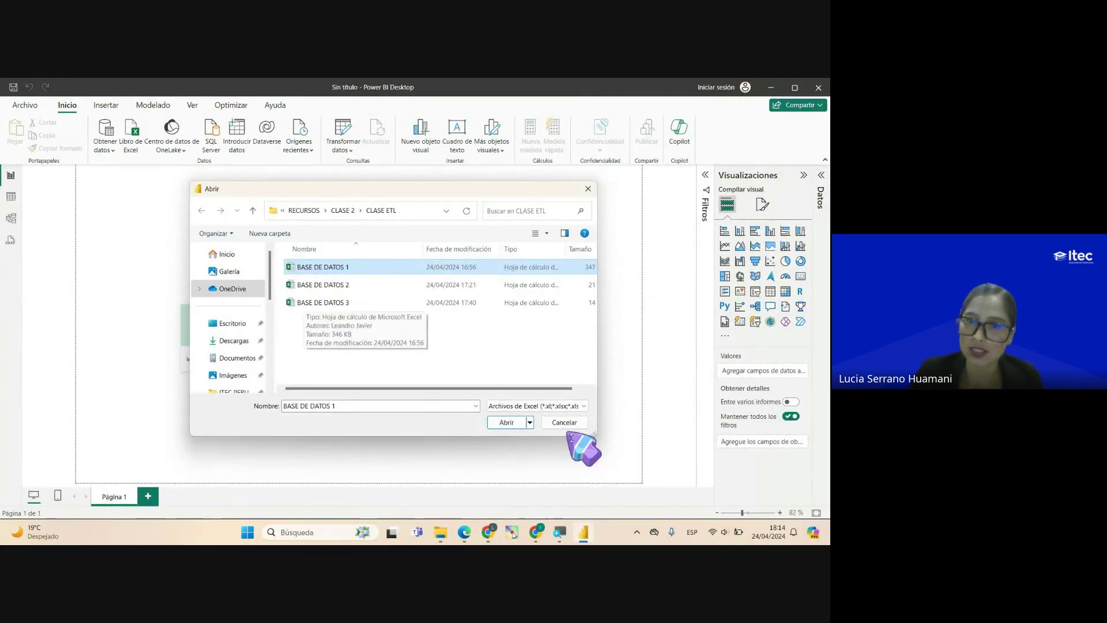
pyautogui.click(507, 423)
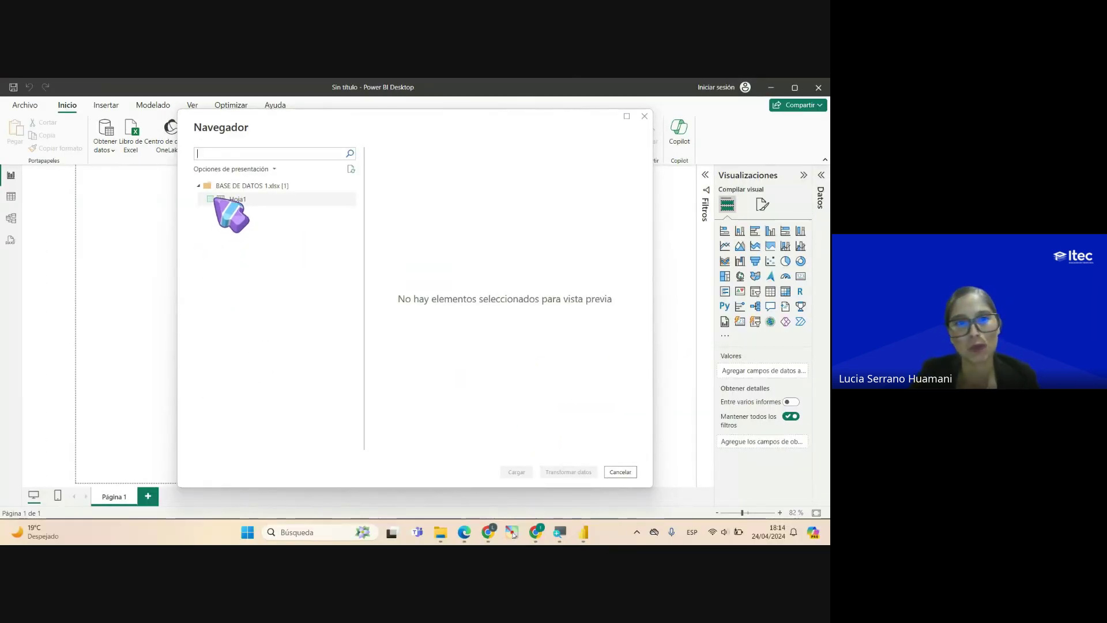
pyautogui.click(211, 199)
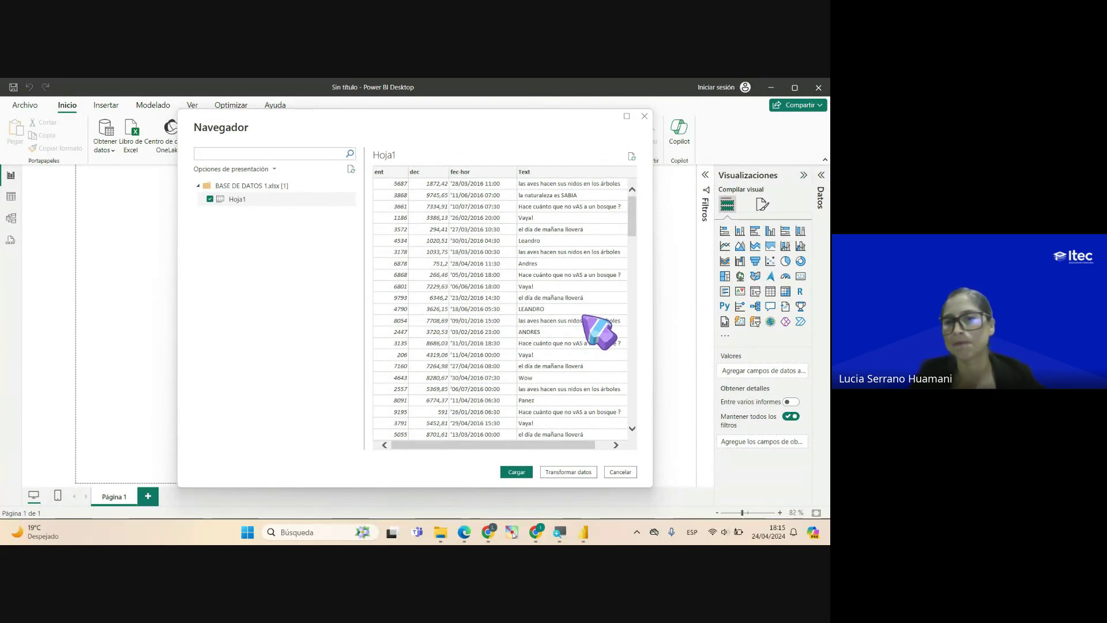
pyautogui.scroll(-3, 594, 332)
pyautogui.scroll(3, 588, 334)
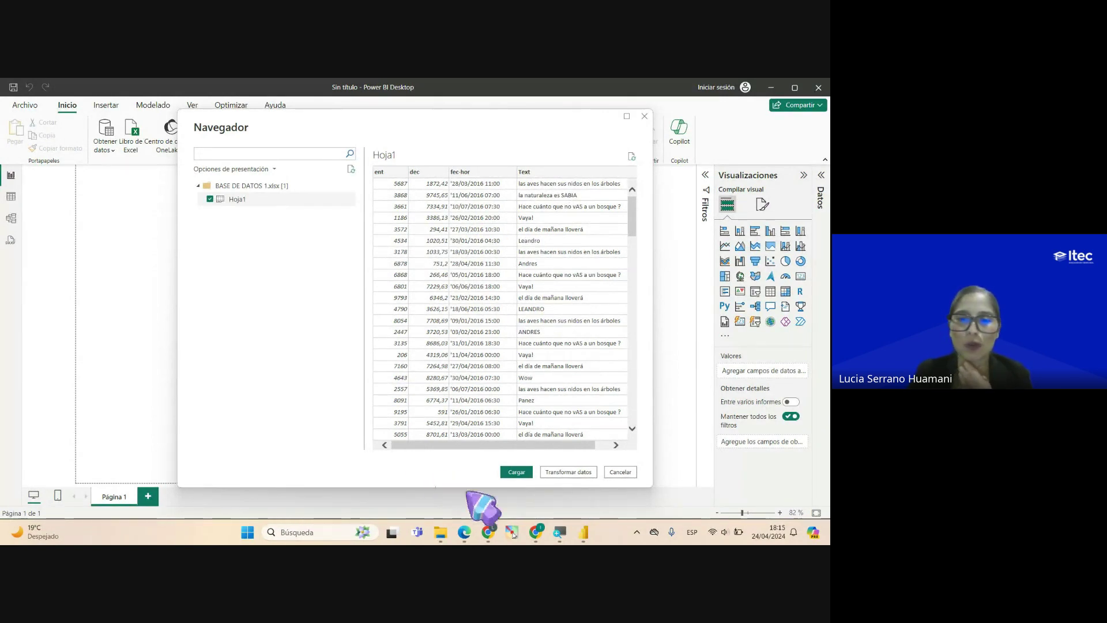
# Check the Google Meet call messages, return to Power BI Desktop and load the selected Hoja1 sheet into the report
pyautogui.moveTo(487, 528)
pyautogui.click(441, 493)
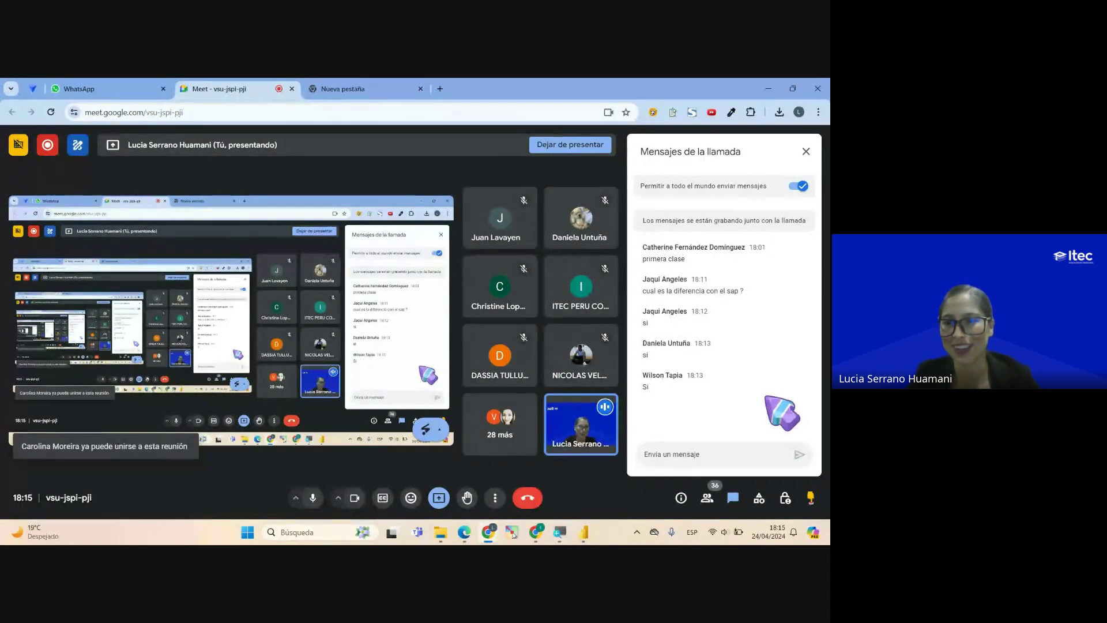
pyautogui.hotkey('alt', 'Tab')
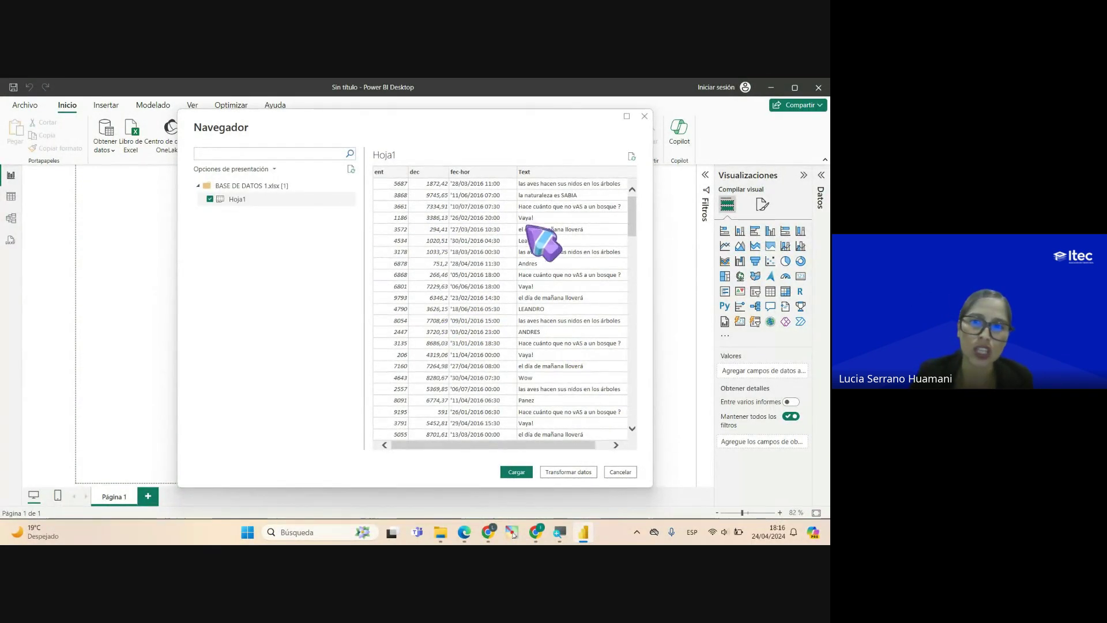
pyautogui.click(516, 472)
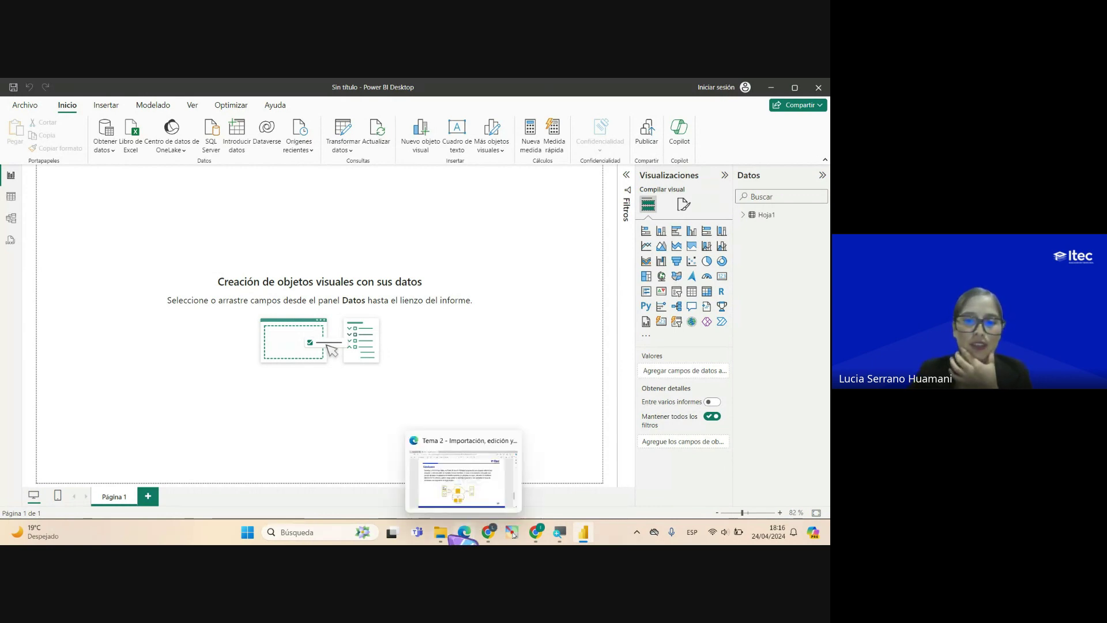
# In File Explorer, open the workbook BASE DE DATOS 1 from CURSOS - ITEC, POWERBI - NIVEL BÁSICO, RECURSOS, CLASE 2, CLASE ETL
pyautogui.moveTo(441, 531)
pyautogui.click(457, 485)
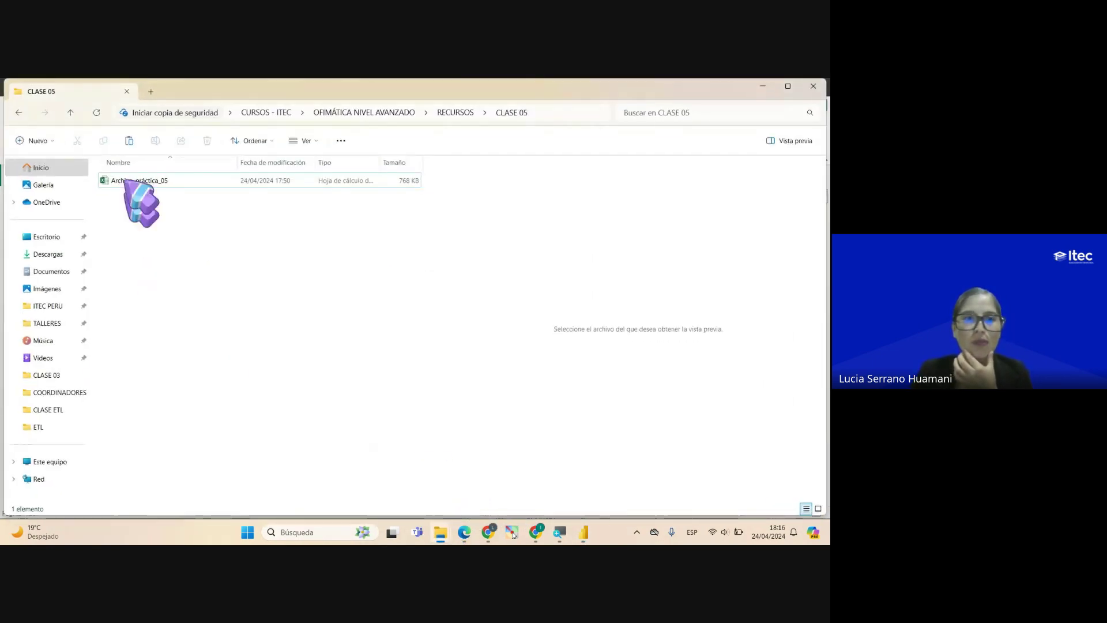
pyautogui.click(349, 113)
pyautogui.click(266, 112)
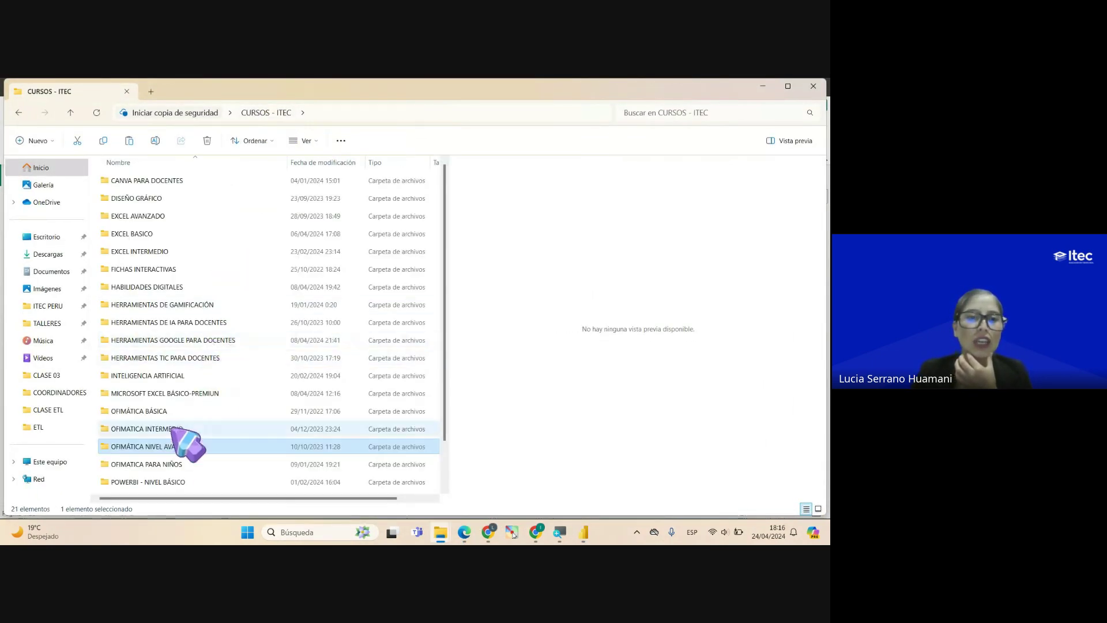
pyautogui.doubleClick(154, 483)
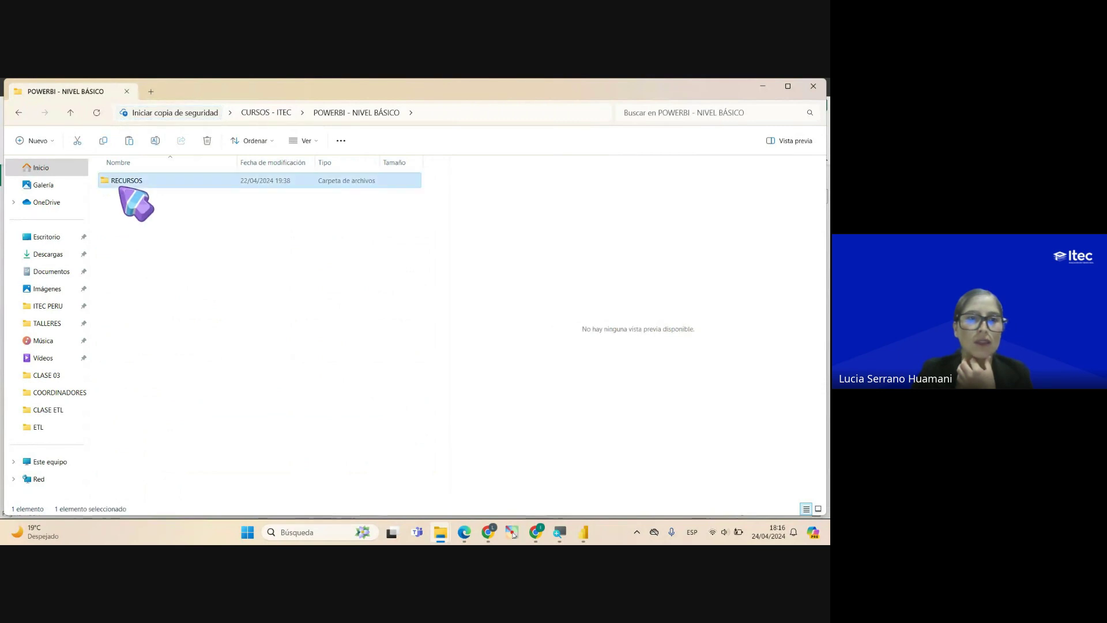
pyautogui.doubleClick(129, 181)
pyautogui.doubleClick(128, 181)
pyautogui.click(126, 181)
pyautogui.doubleClick(128, 181)
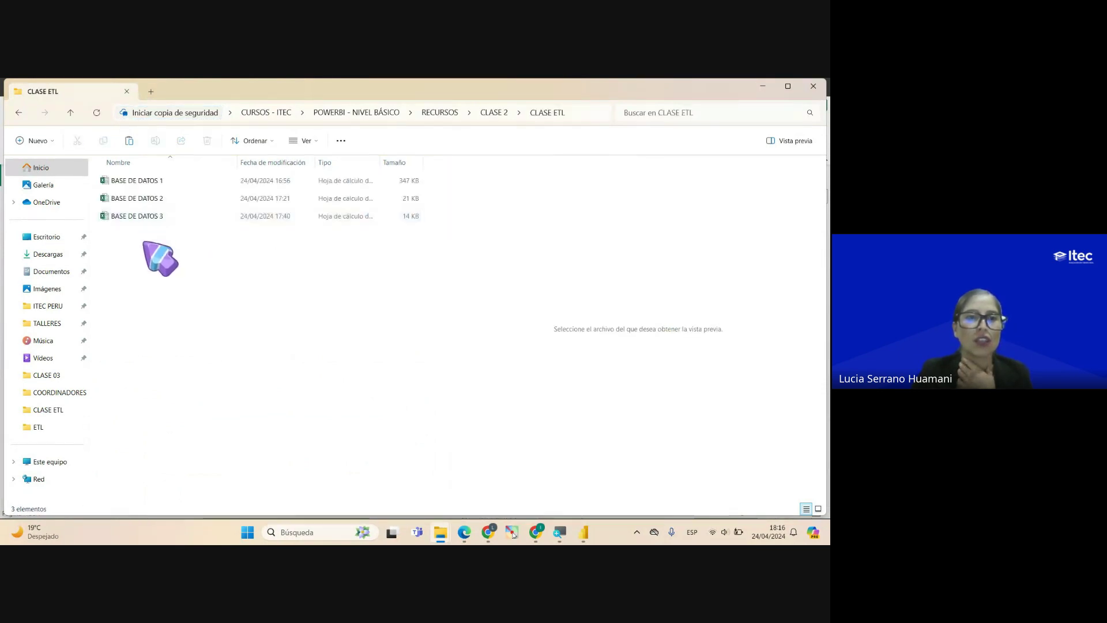
pyautogui.click(144, 182)
pyautogui.doubleClick(143, 184)
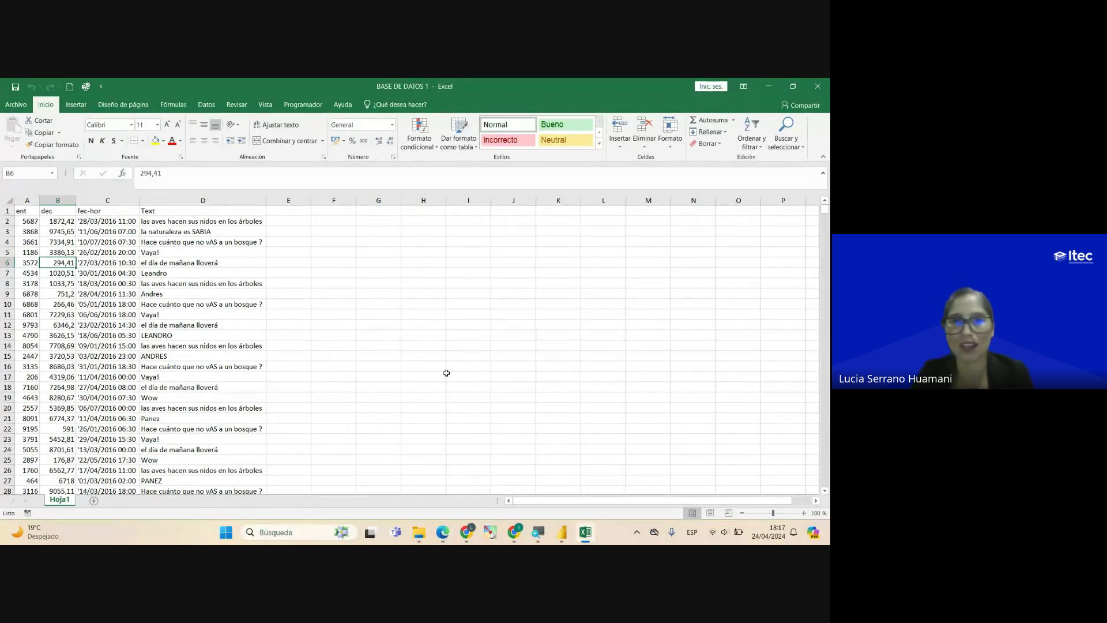
# Examine the ent, dec, fec-hor and Text columns of Hoja1 and how their entries are written
pyautogui.click(27, 200)
pyautogui.click(58, 200)
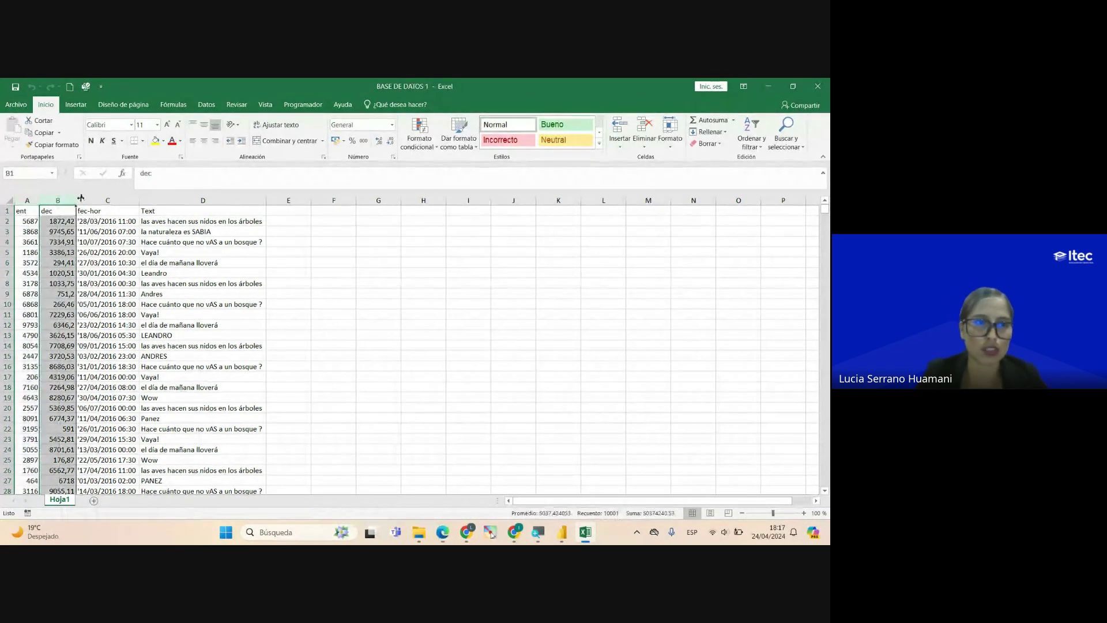
pyautogui.click(87, 200)
pyautogui.click(155, 201)
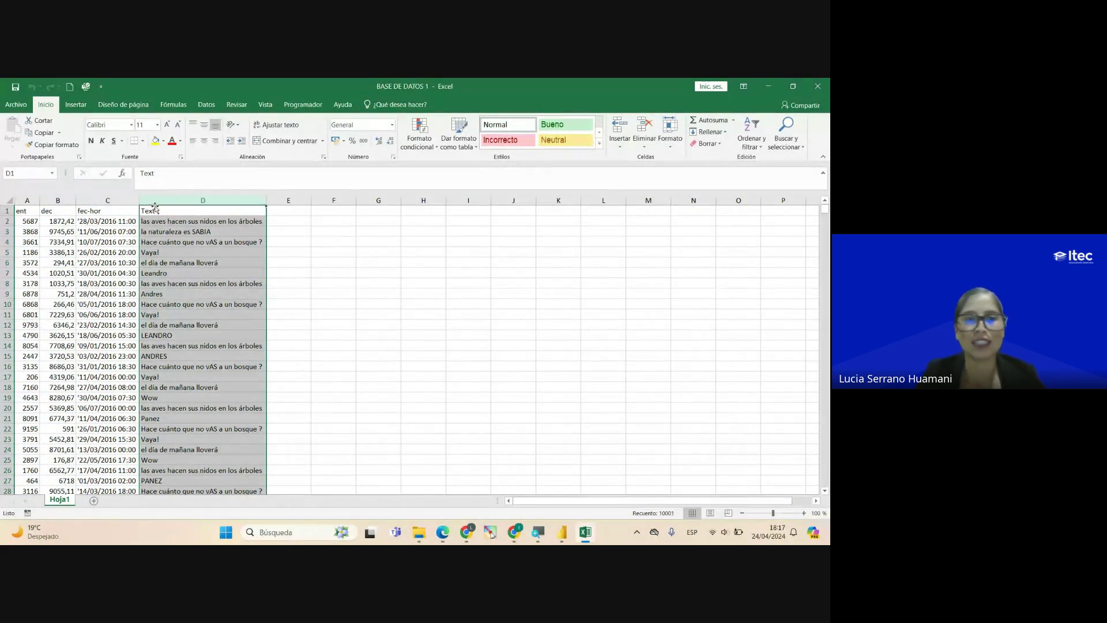
pyautogui.click(179, 336)
pyautogui.click(102, 325)
pyautogui.click(107, 273)
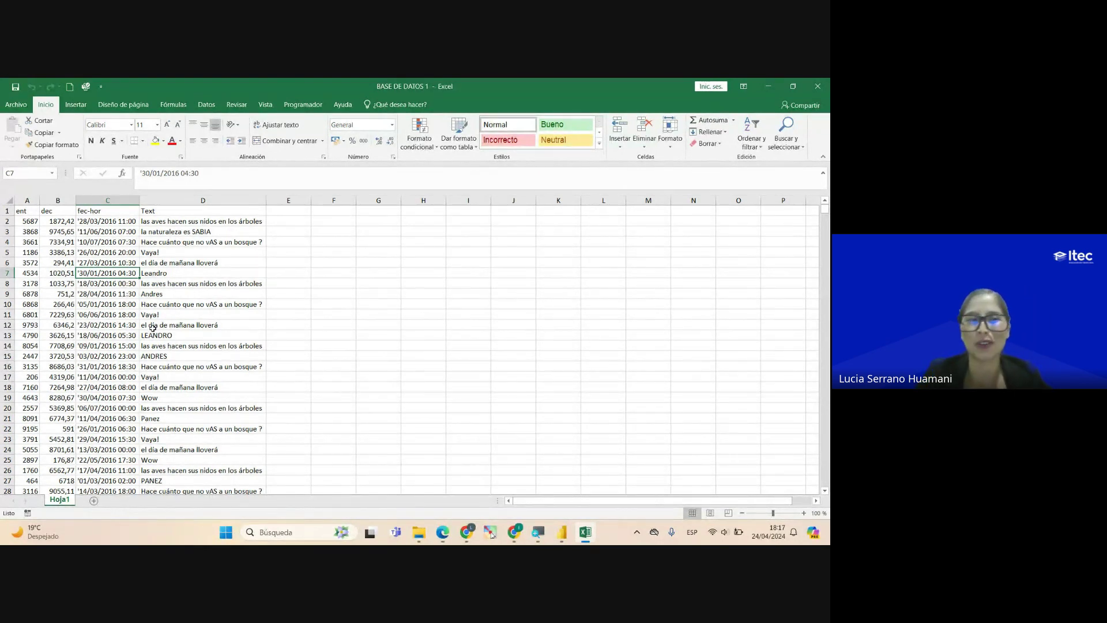
pyautogui.moveTo(32, 213); pyautogui.dragTo(230, 420)
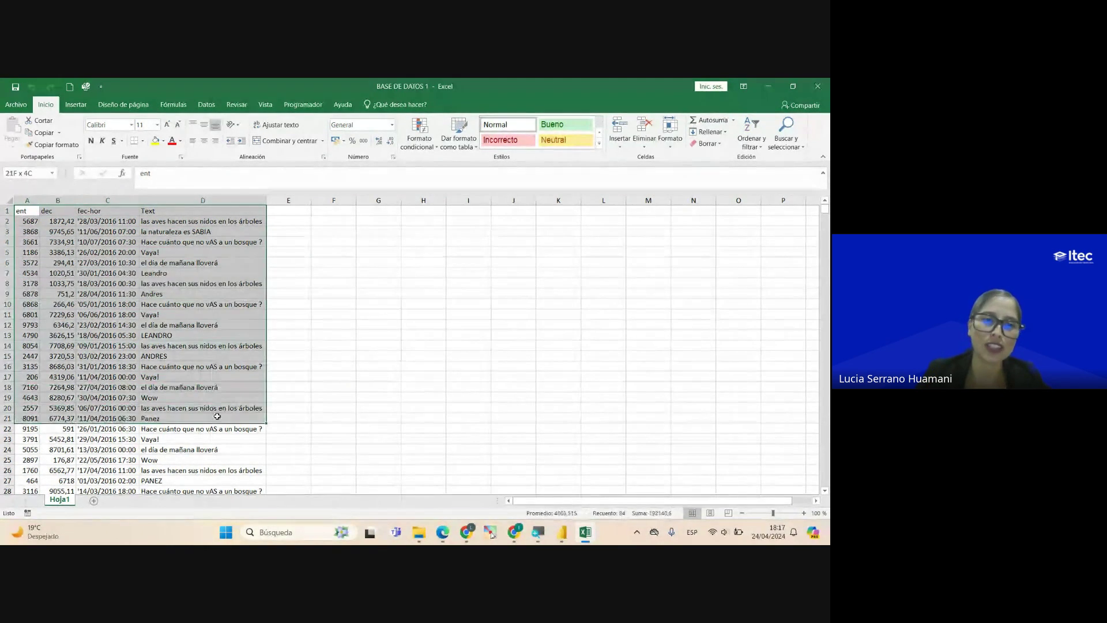
pyautogui.click(107, 324)
pyautogui.press('Up')
pyautogui.press('Up')
pyautogui.press('Up')
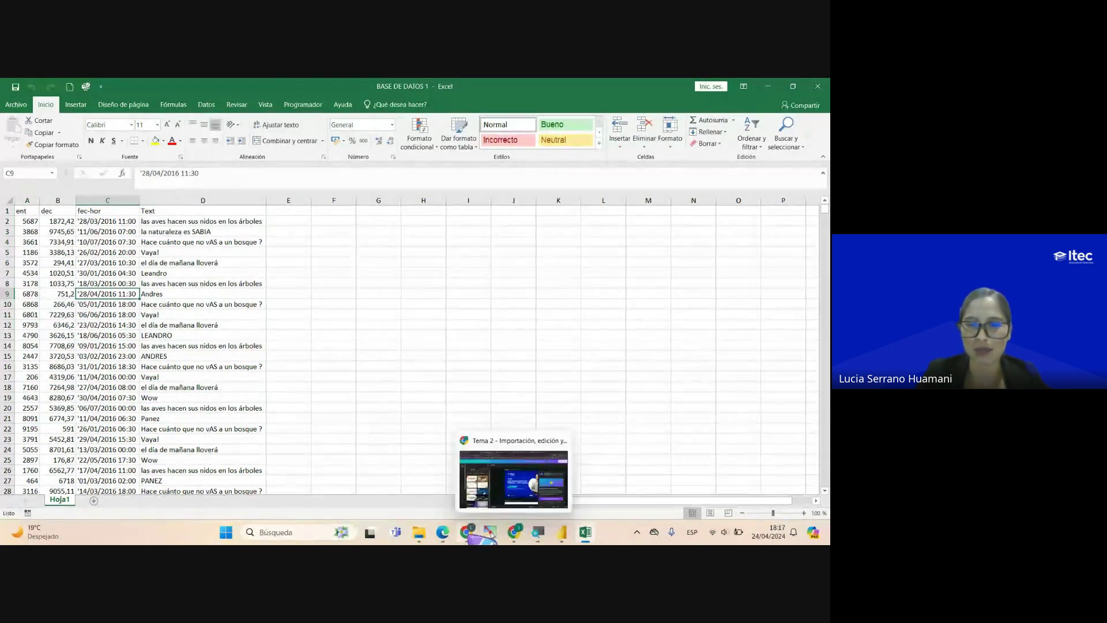
# Check the Google Meet call messages and return to Excel to examine the date-time entries in the fec-hor column
pyautogui.click(427, 490)
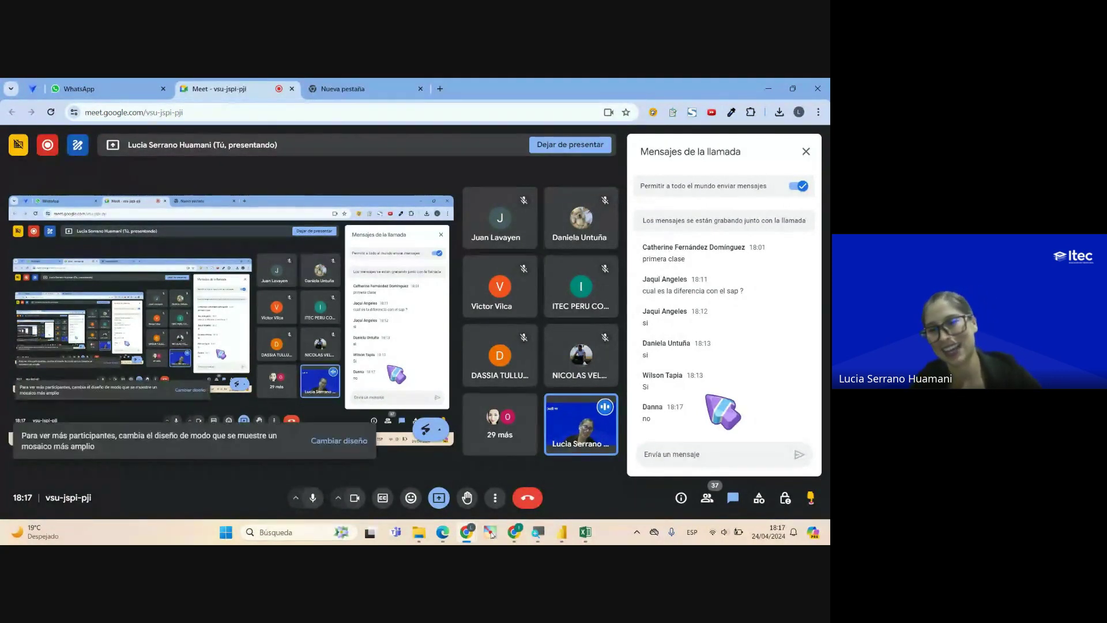
pyautogui.hotkey('alt', 'Tab')
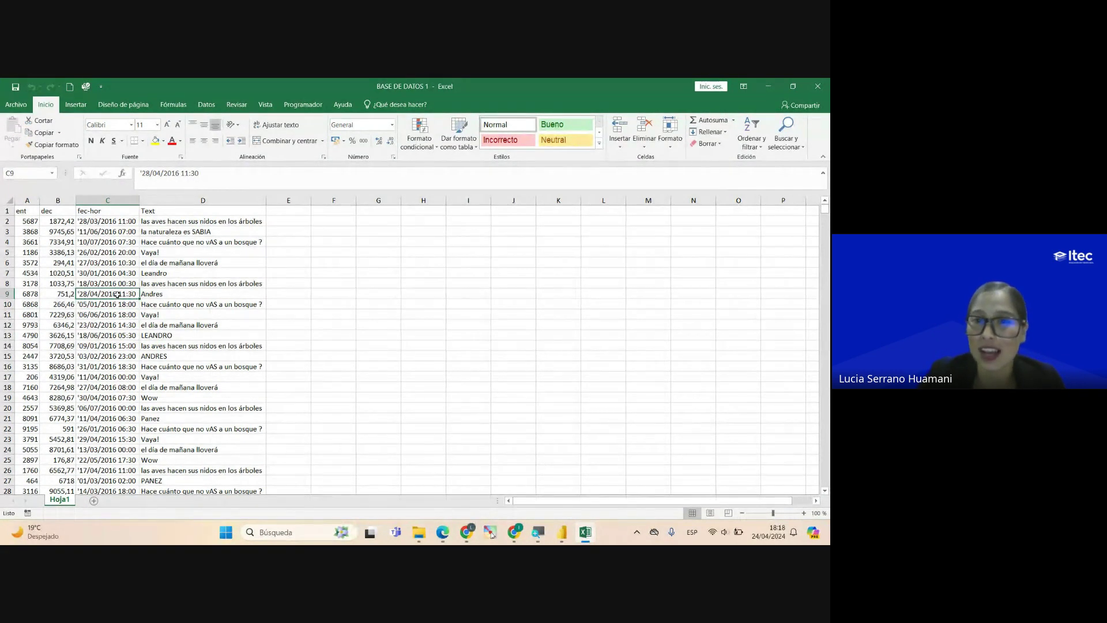
pyautogui.click(60, 283)
pyautogui.click(64, 273)
pyautogui.click(103, 263)
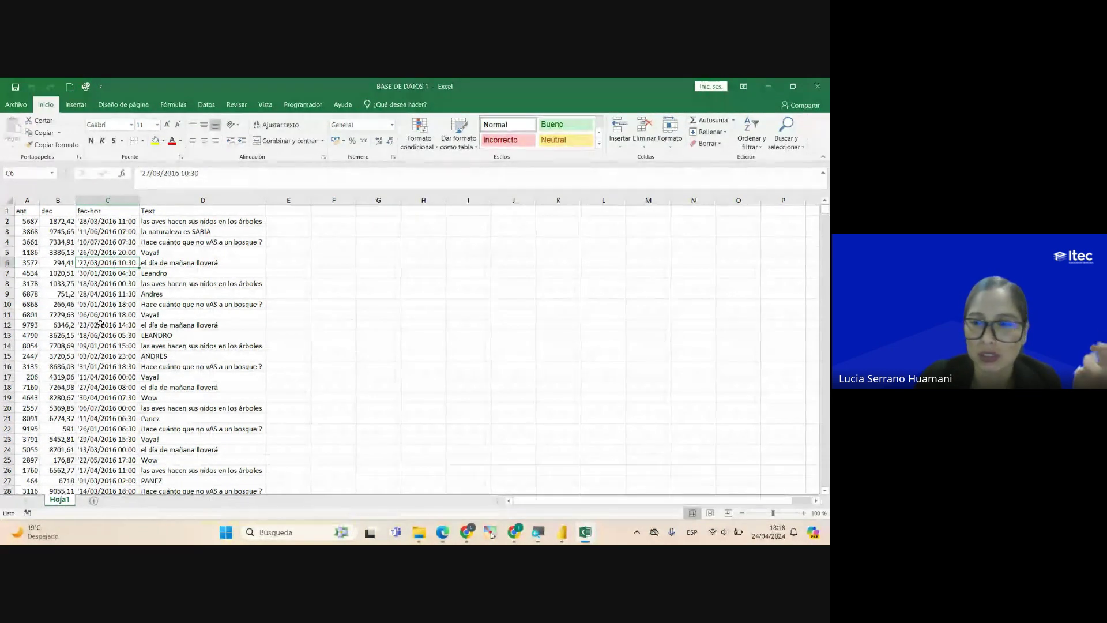
pyautogui.click(118, 293)
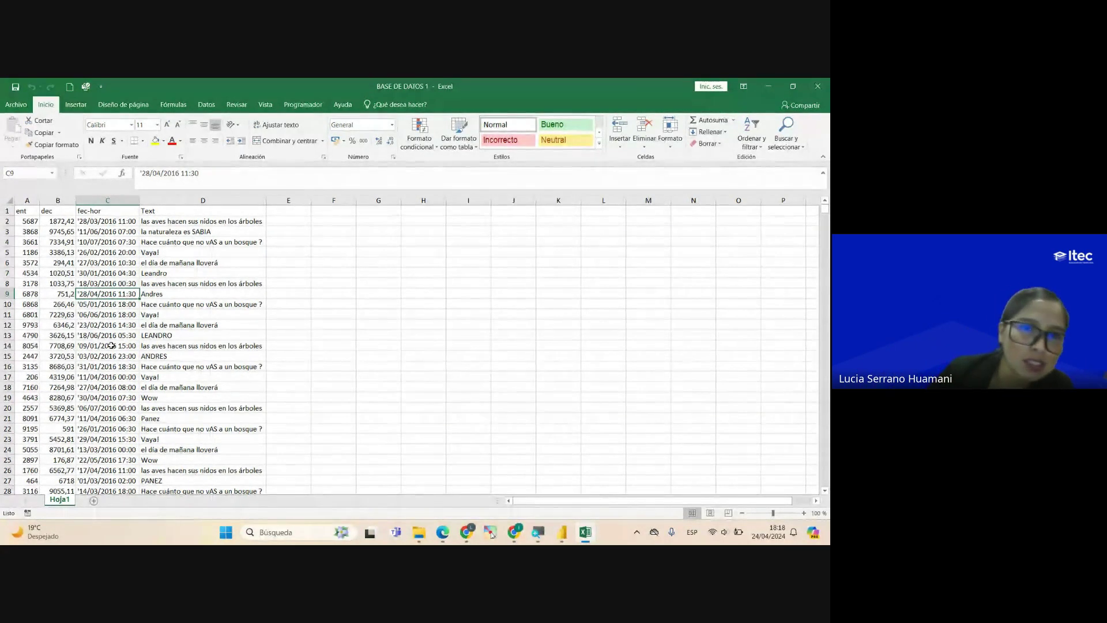
pyautogui.click(83, 323)
pyautogui.click(85, 305)
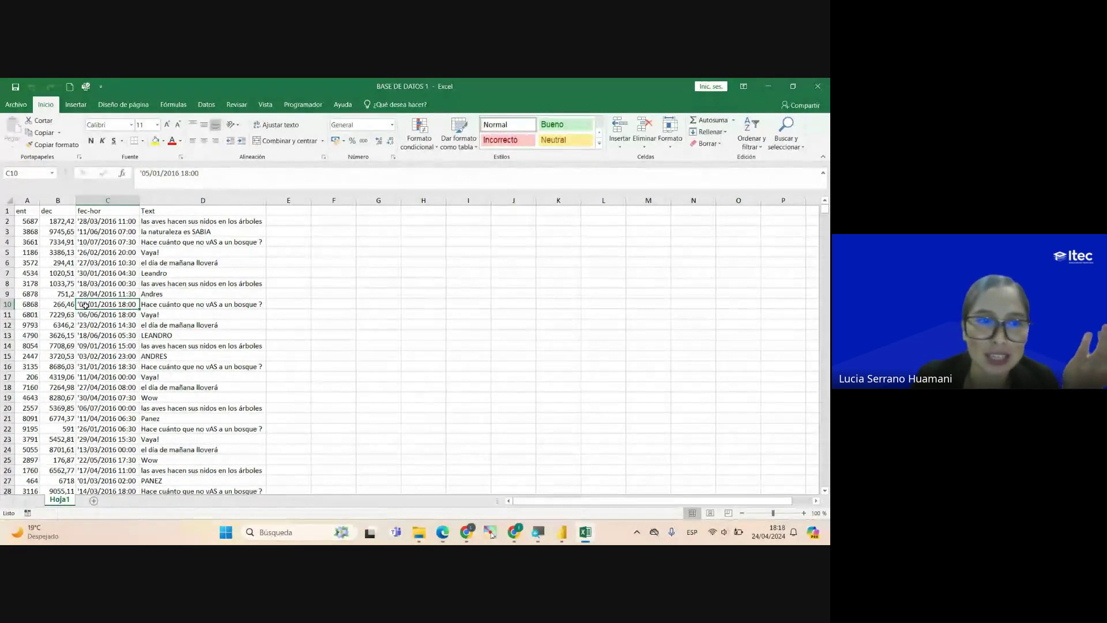
pyautogui.click(108, 273)
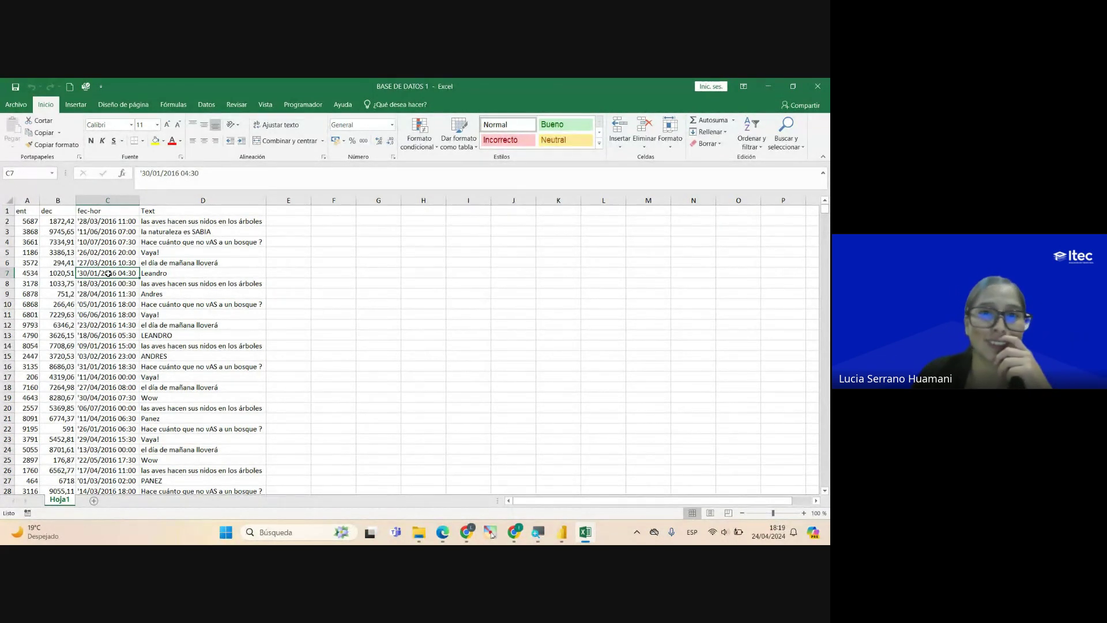
pyautogui.click(86, 351)
pyautogui.click(108, 305)
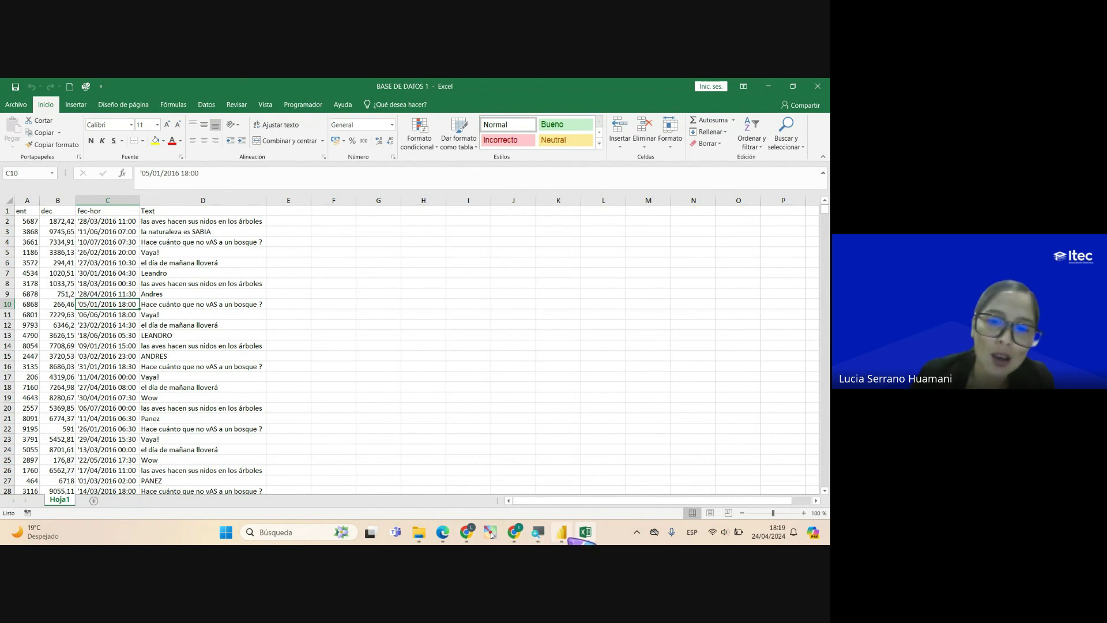
# Switch to Power BI Desktop, expand the Hoja1 table's fields and view its rows in the table view
pyautogui.click(562, 532)
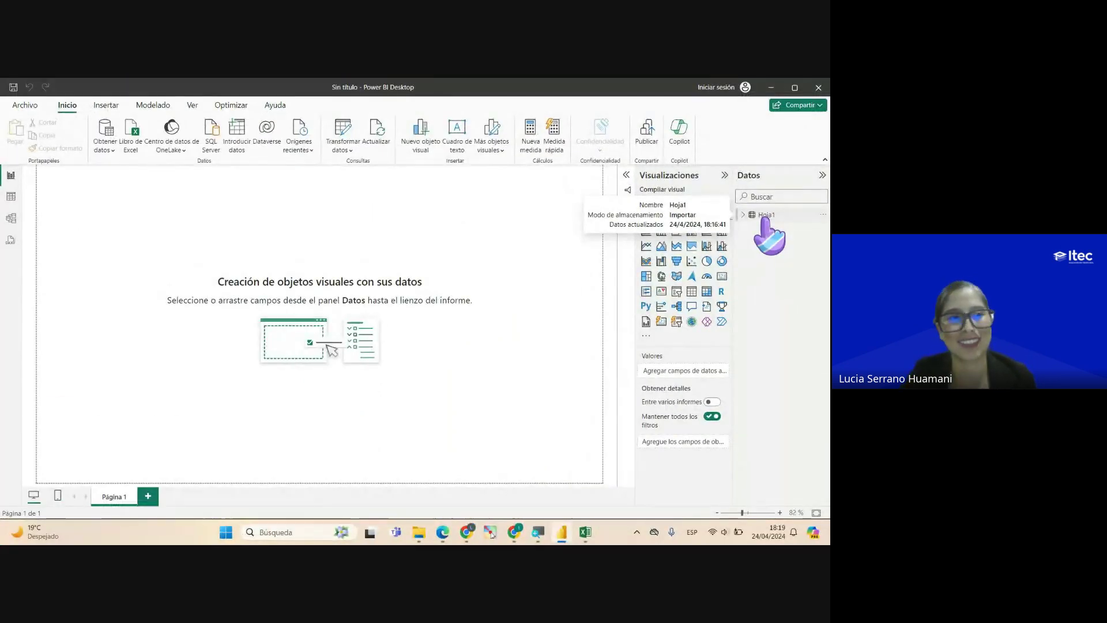
pyautogui.click(758, 214)
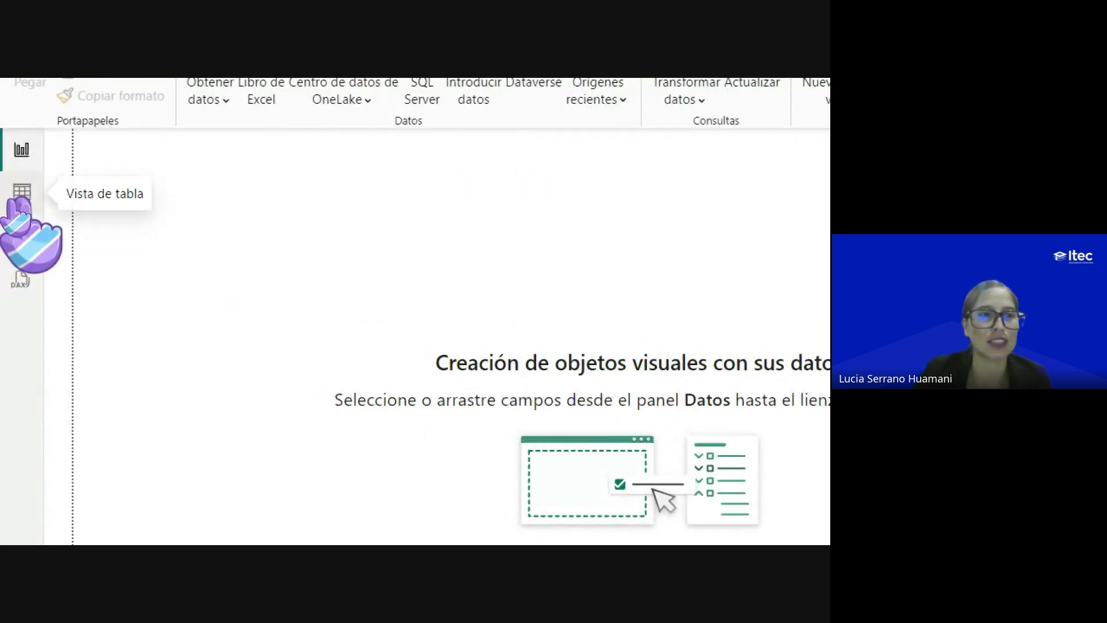
pyautogui.click(21, 193)
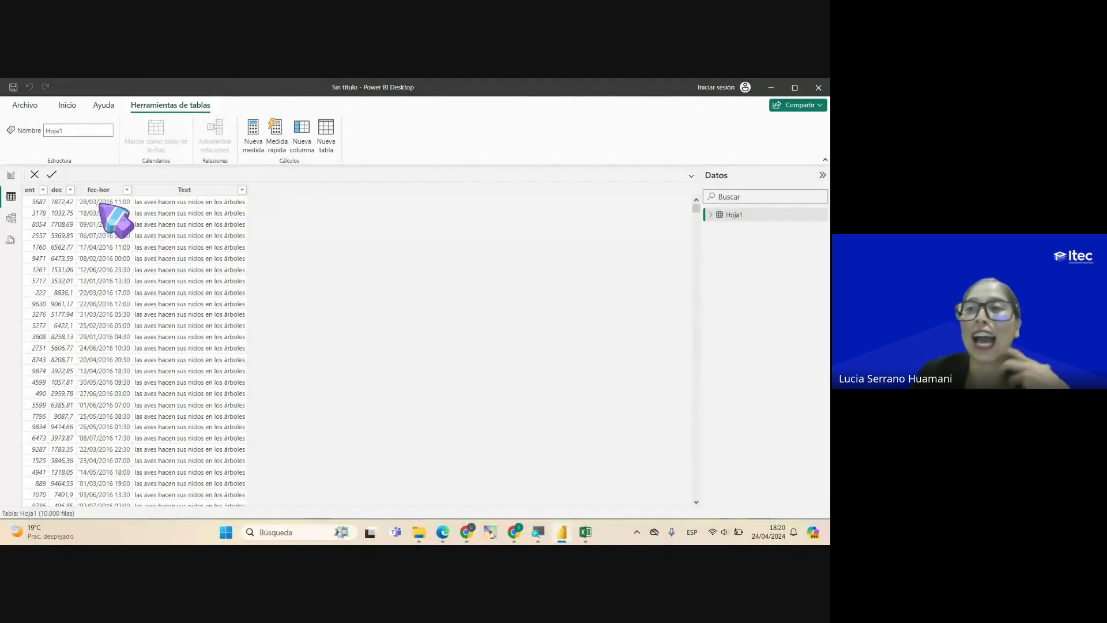
# Return to the report view and open the Power Query Editor to transform the data
pyautogui.click(11, 176)
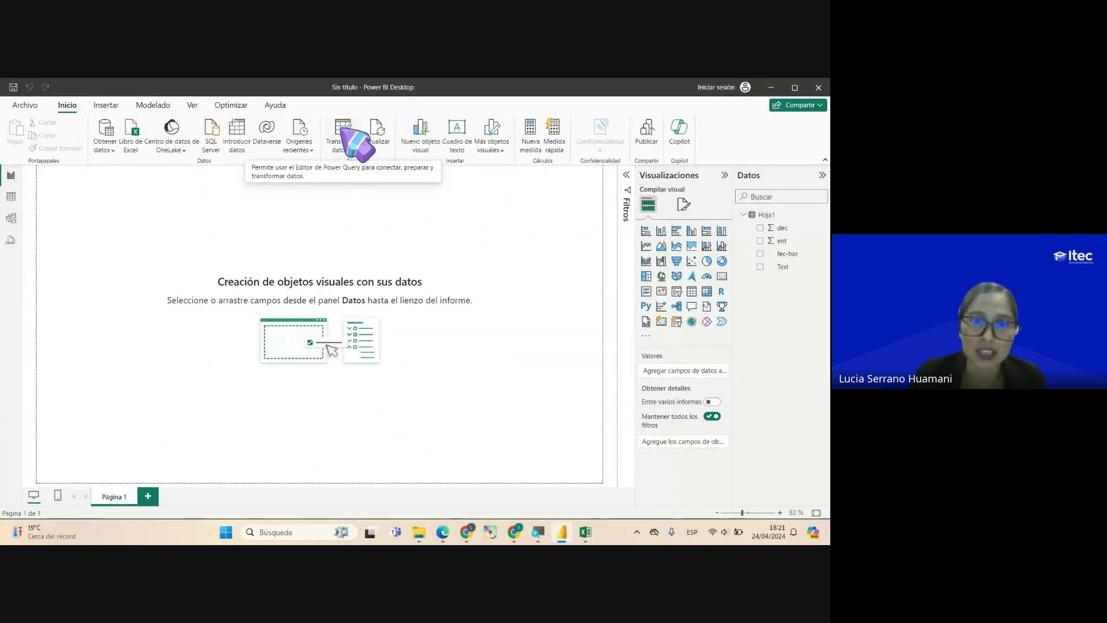
pyautogui.click(341, 129)
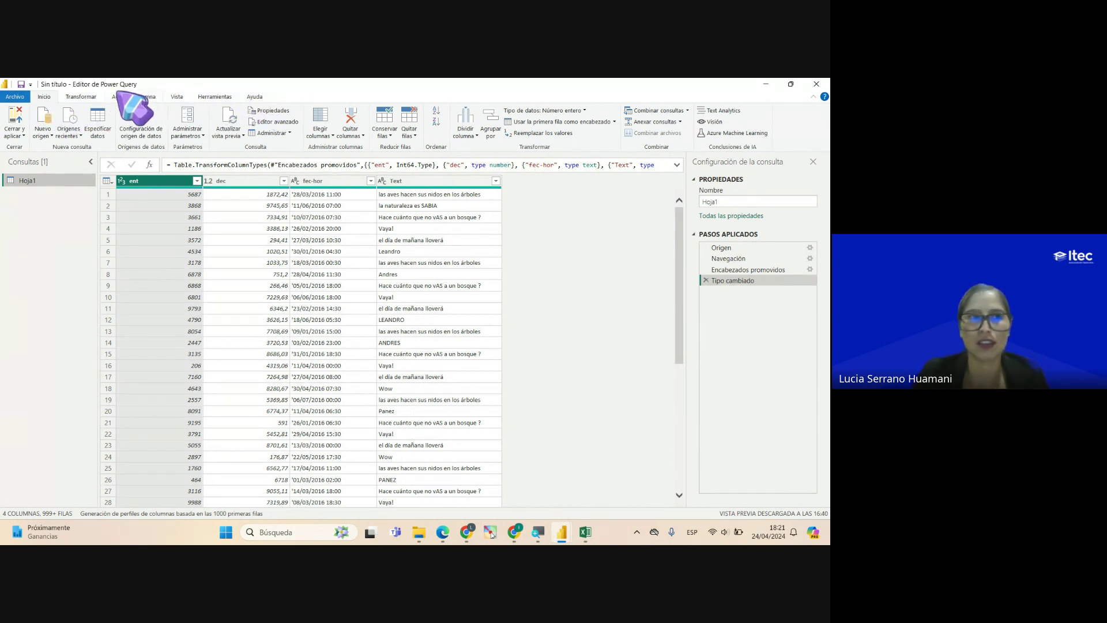
pyautogui.click(77, 97)
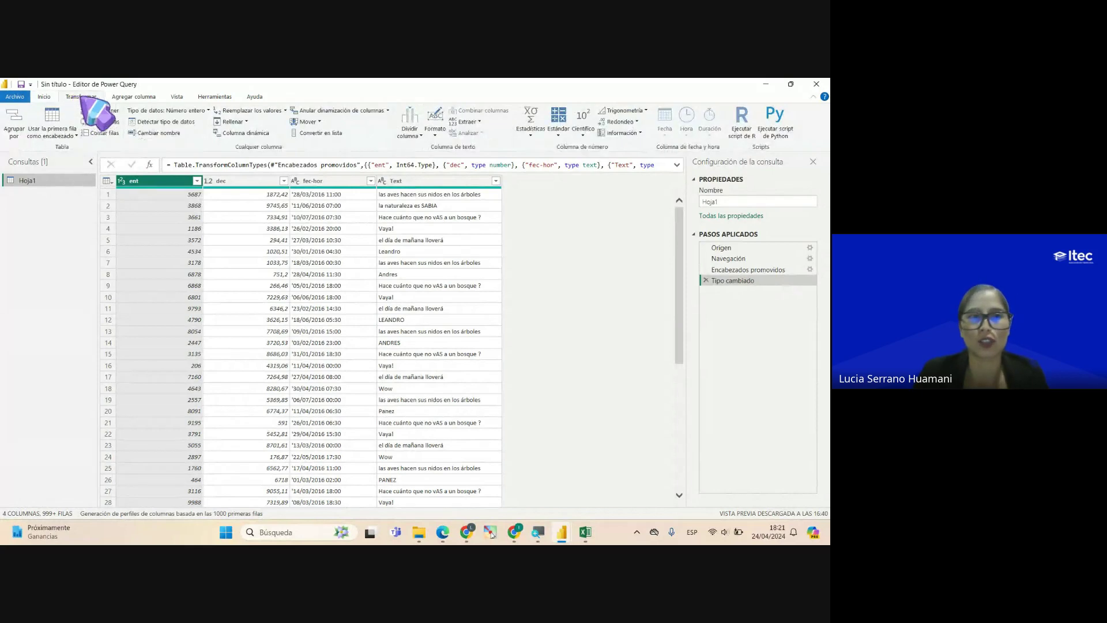
pyautogui.click(138, 97)
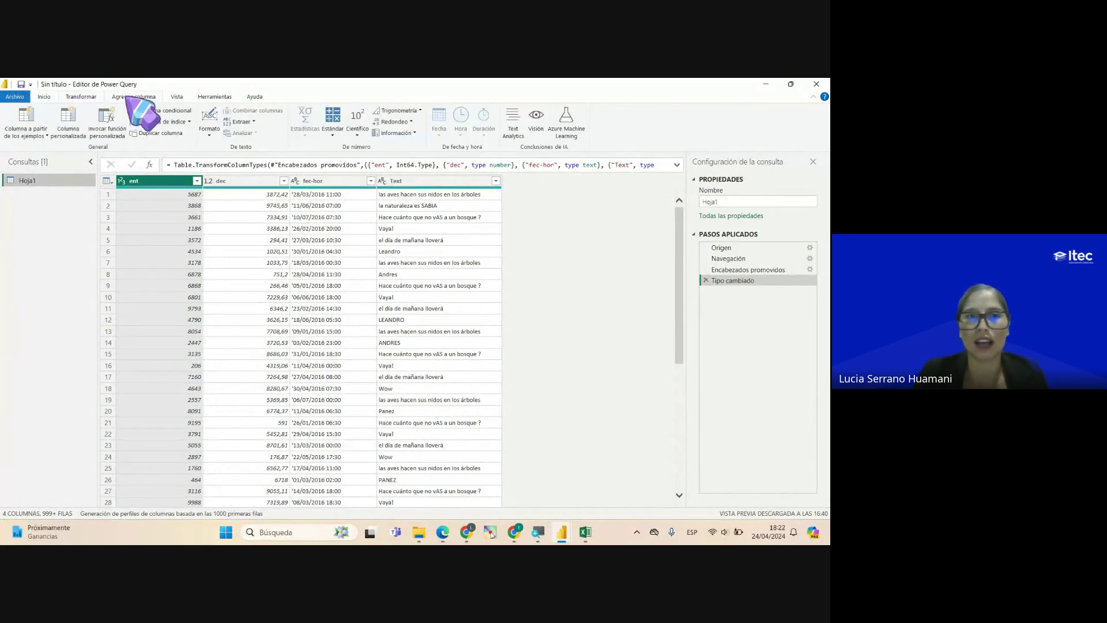
pyautogui.click(176, 97)
pyautogui.click(211, 97)
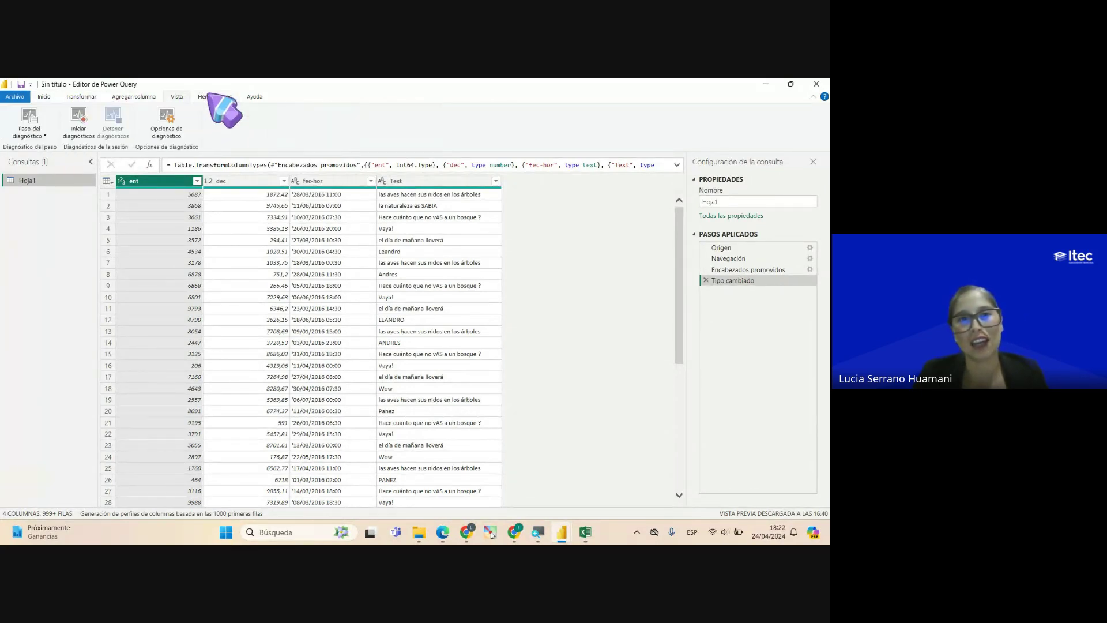
pyautogui.click(255, 97)
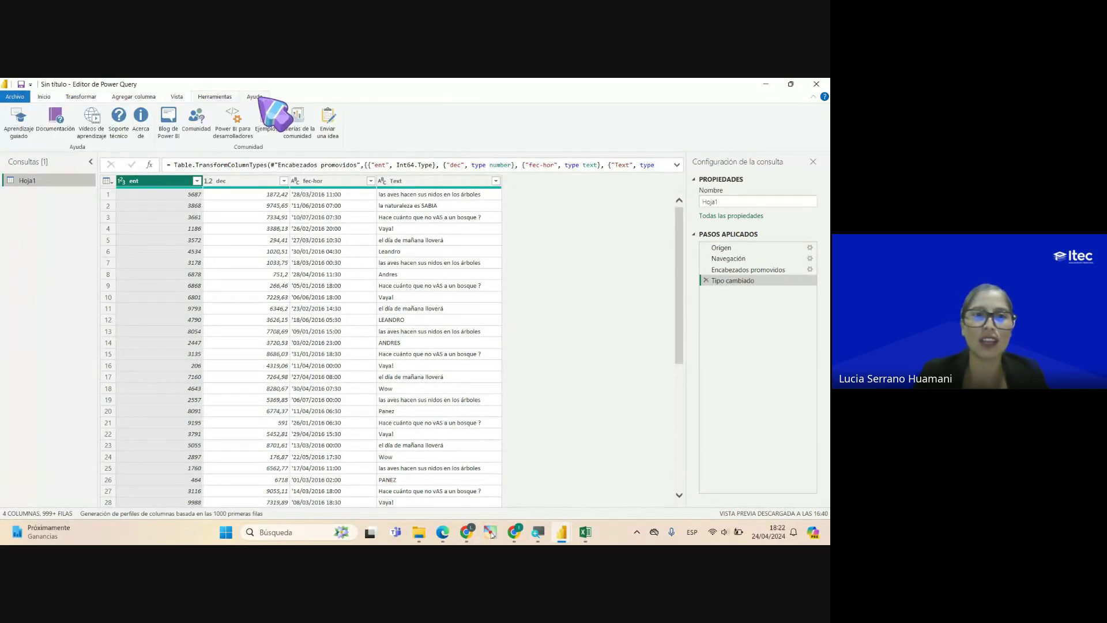
pyautogui.click(44, 97)
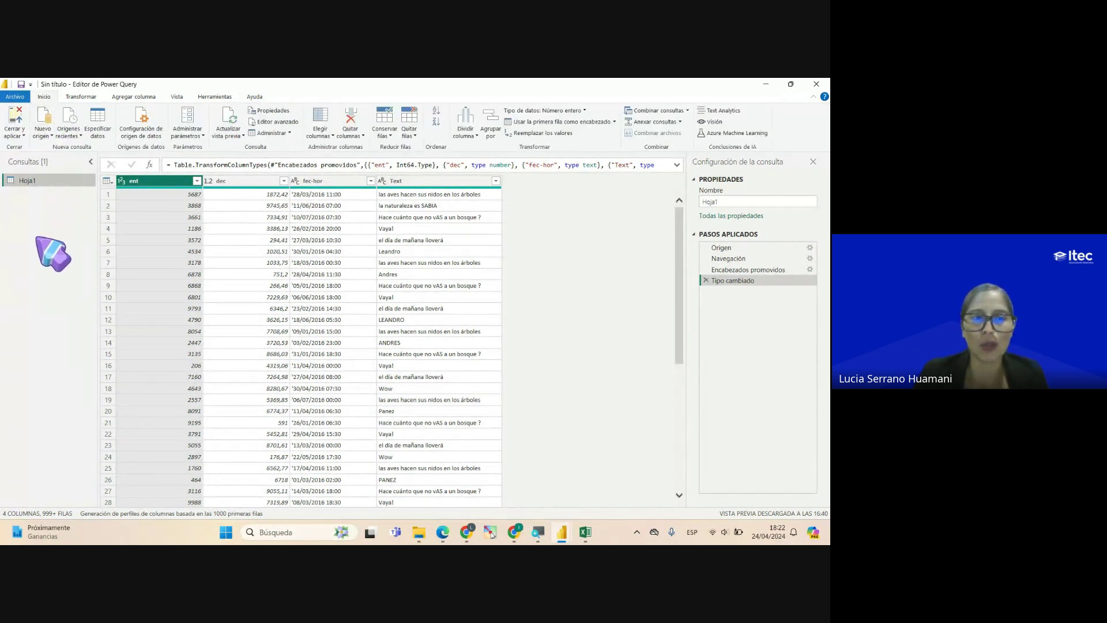
# Go through the Hoja1 query's applied steps in order: Origen, Navegación, Encabezados promovidos and Tipo cambiado
pyautogui.click(20, 180)
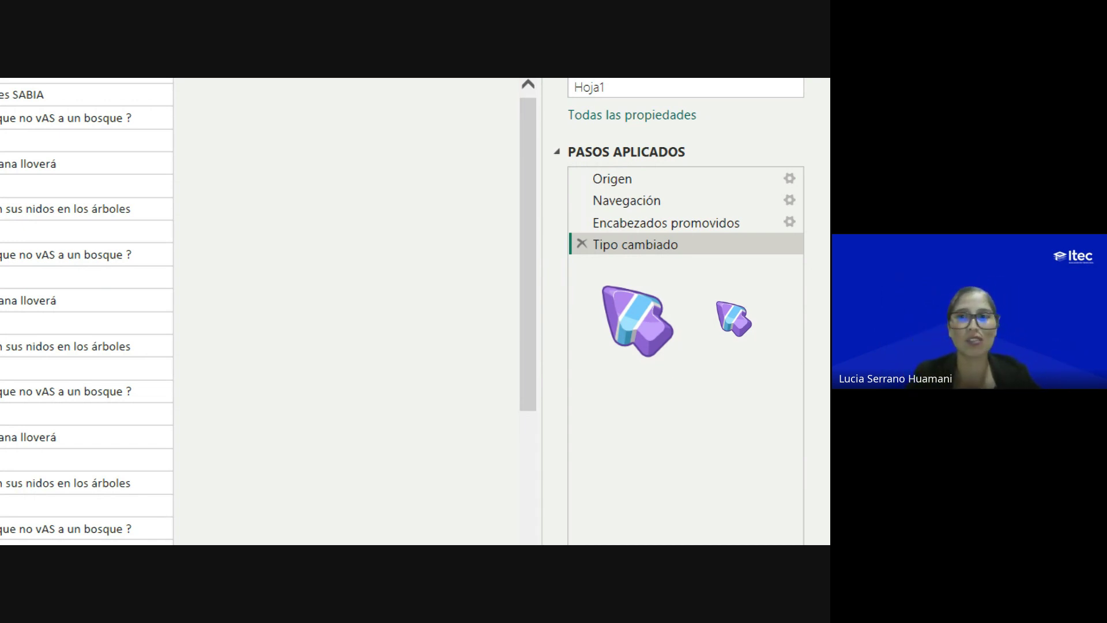
pyautogui.click(648, 183)
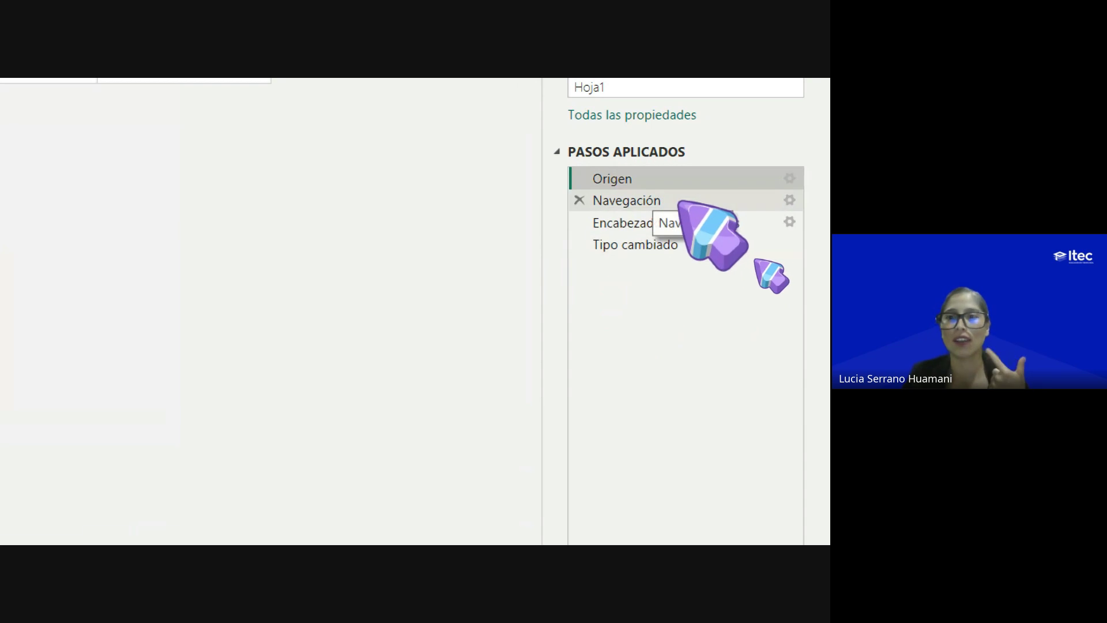
pyautogui.click(680, 201)
pyautogui.click(744, 223)
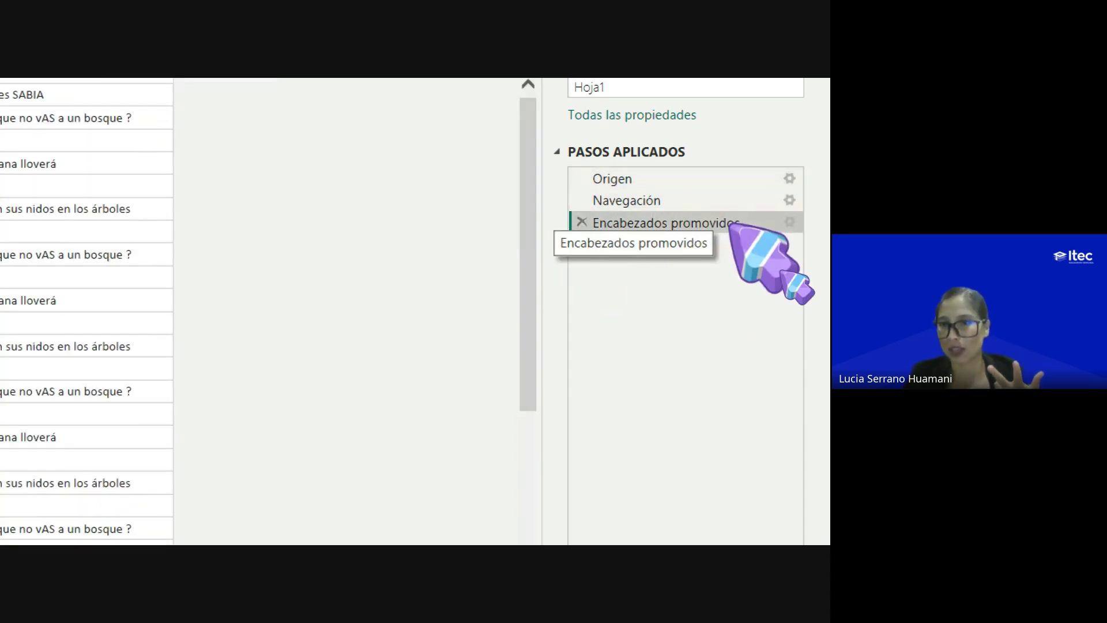
pyautogui.click(727, 244)
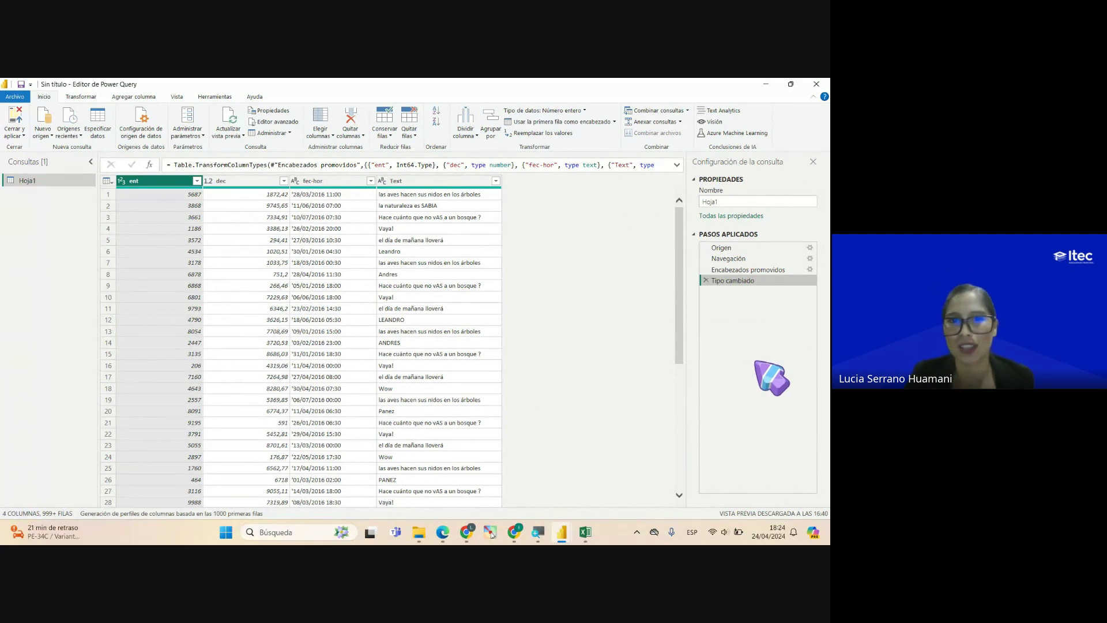
# Show the full formula of the Origen step and examine the source file path inside it
pyautogui.click(725, 248)
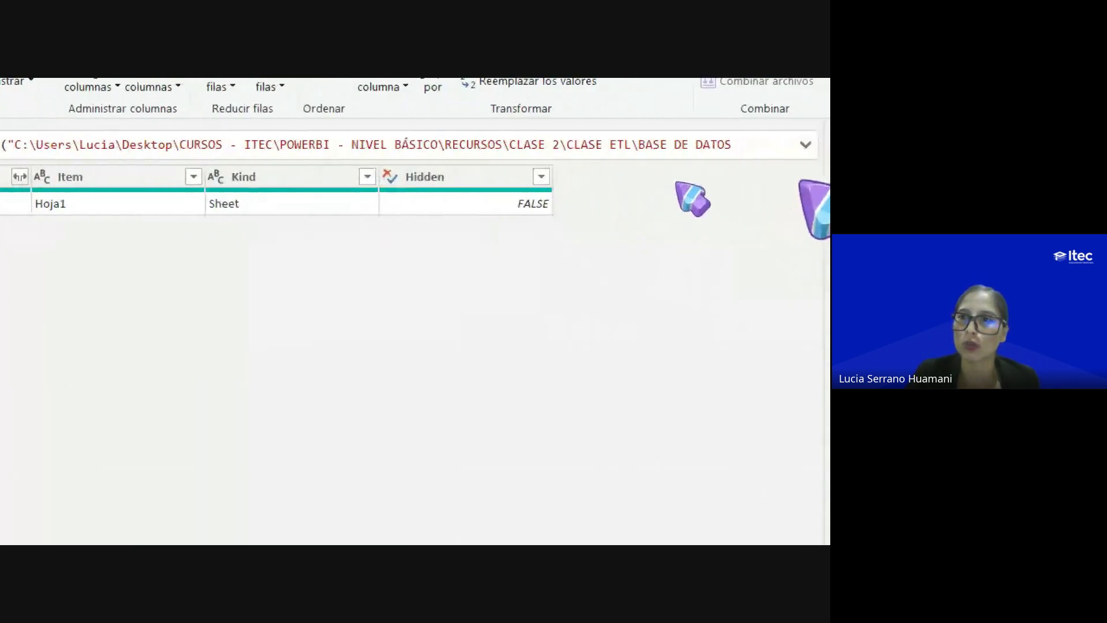
pyautogui.click(788, 145)
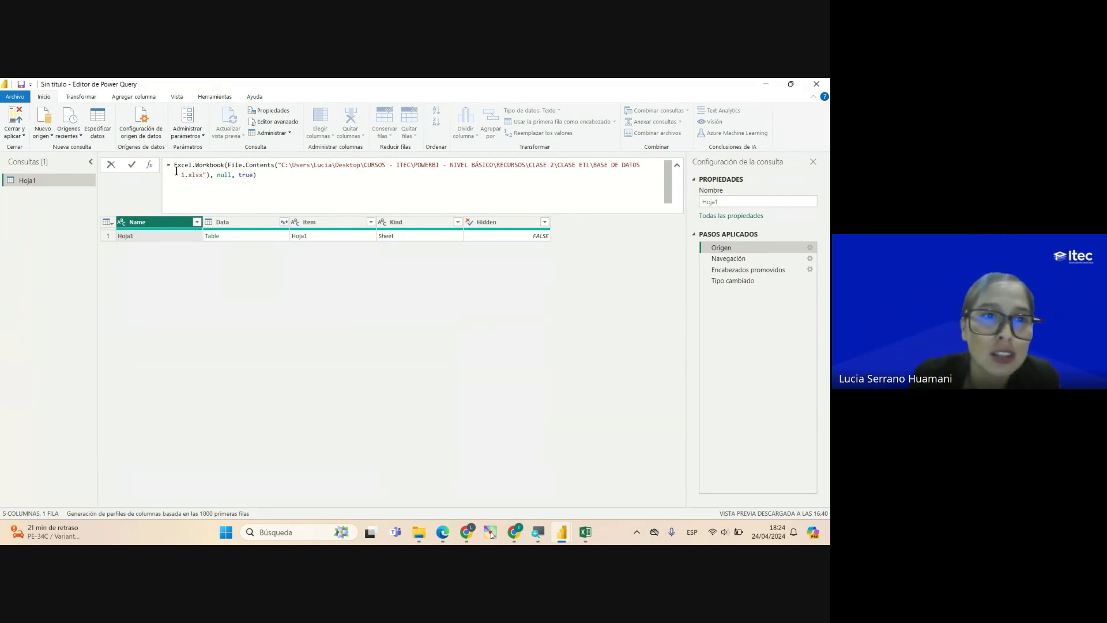
pyautogui.moveTo(175, 165); pyautogui.dragTo(196, 175)
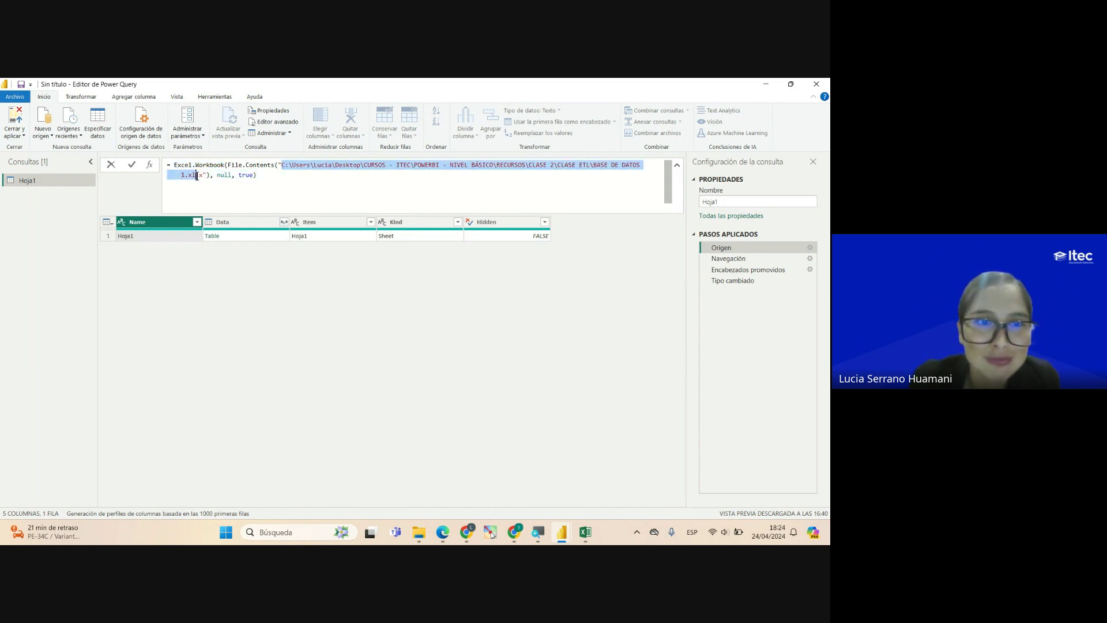
pyautogui.click(257, 175)
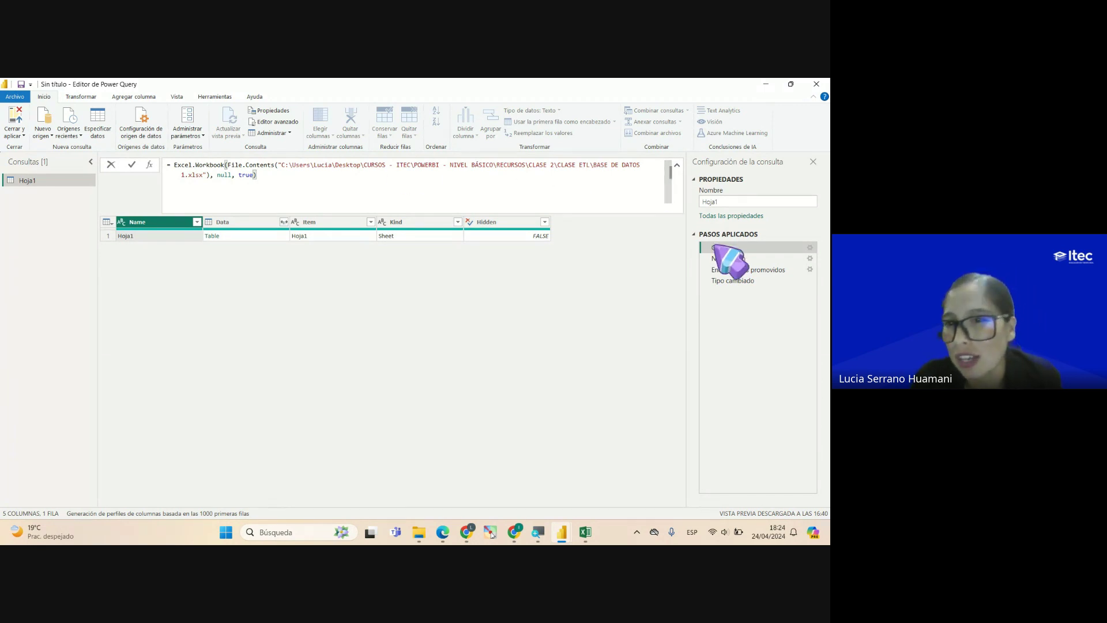
# View the Hoja1 data at the Navegación step and inspect individual cells in Column1 and Column3
pyautogui.click(729, 261)
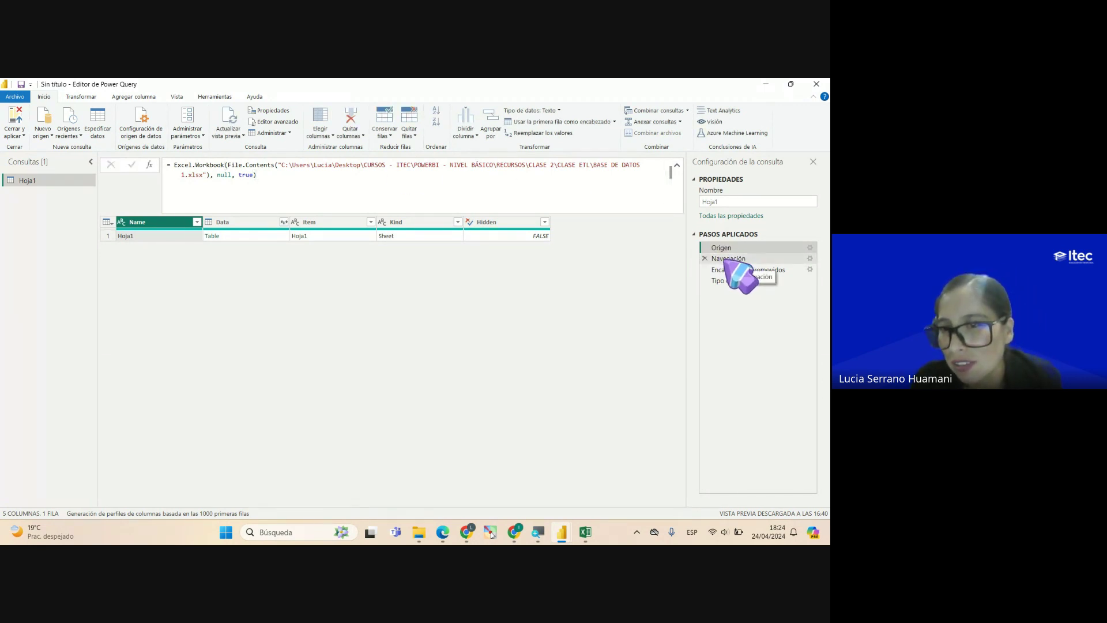
pyautogui.click(729, 259)
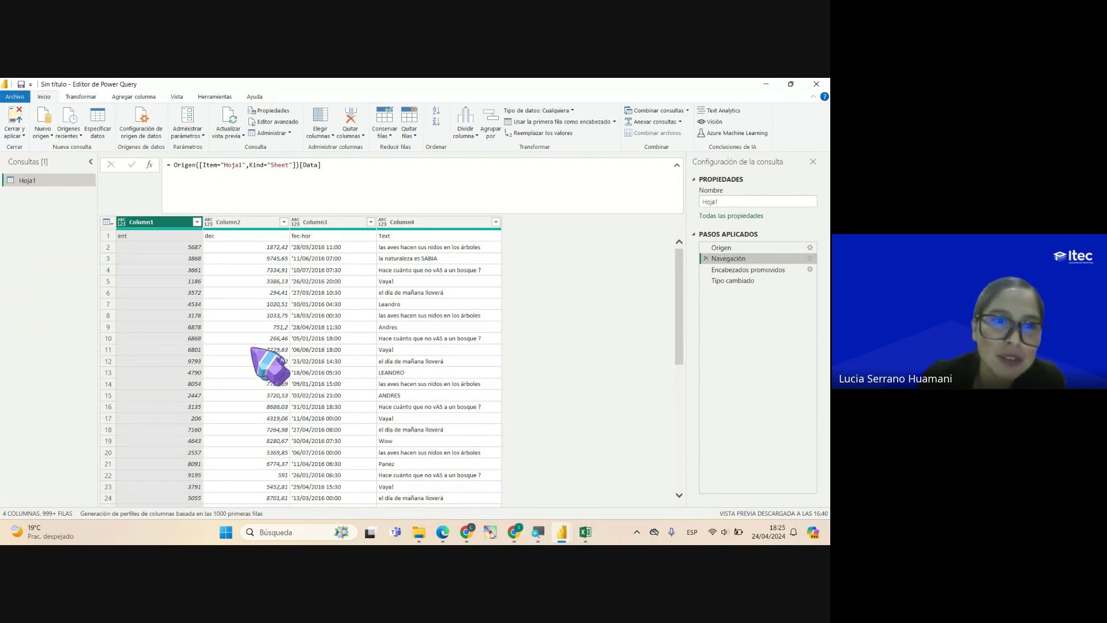
pyautogui.click(151, 236)
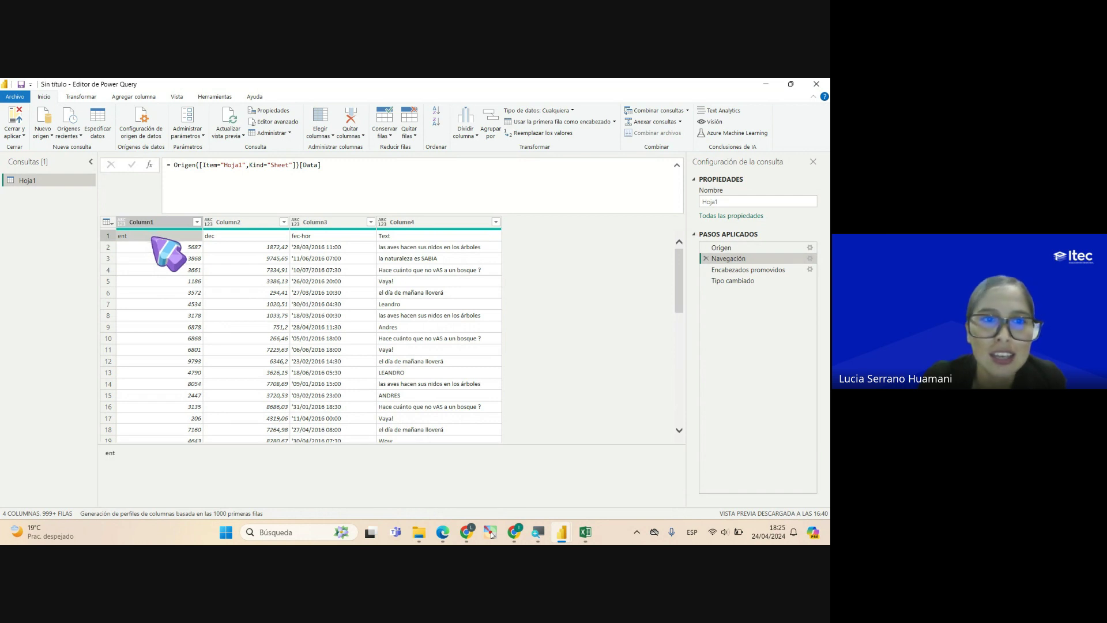
pyautogui.click(336, 269)
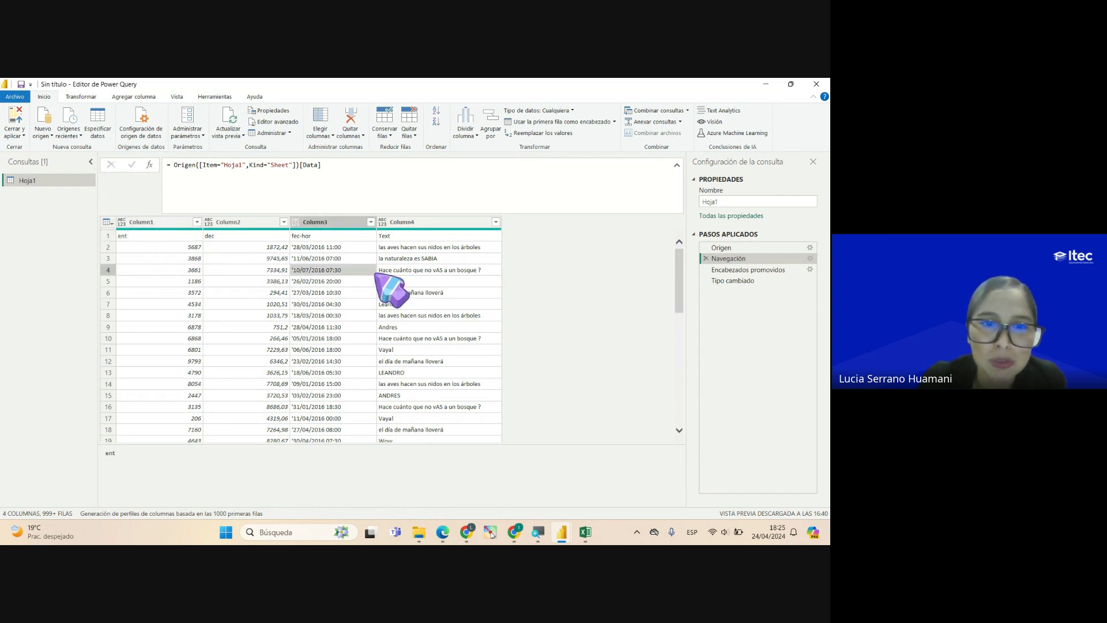
pyautogui.click(176, 270)
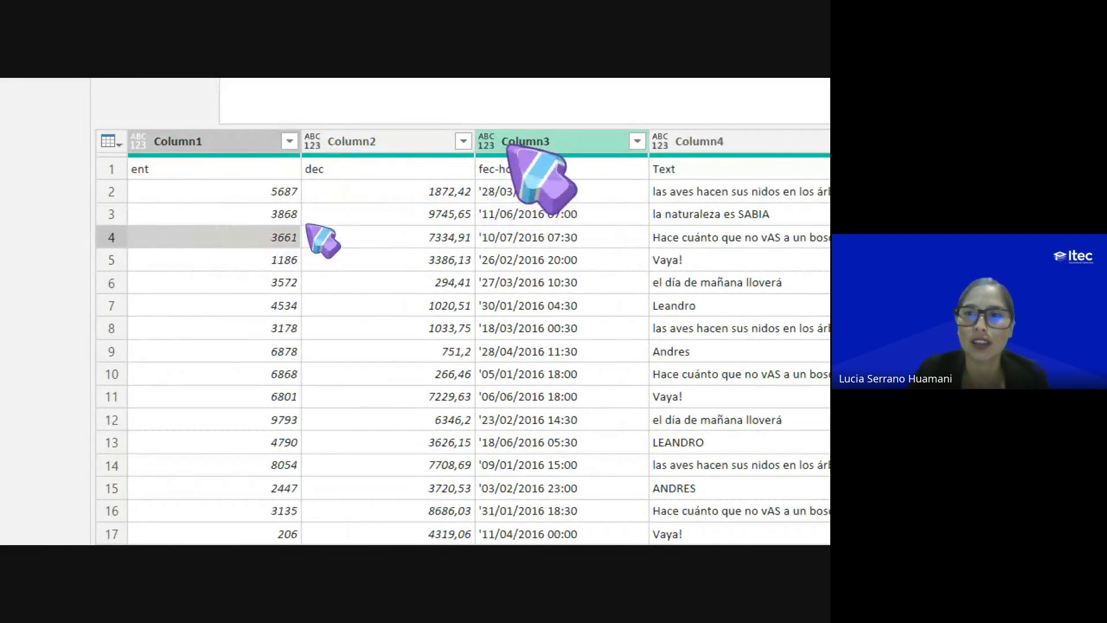
# Compare the field names held in row 1 with the generic headers Column1 to Column4
pyautogui.click(111, 169)
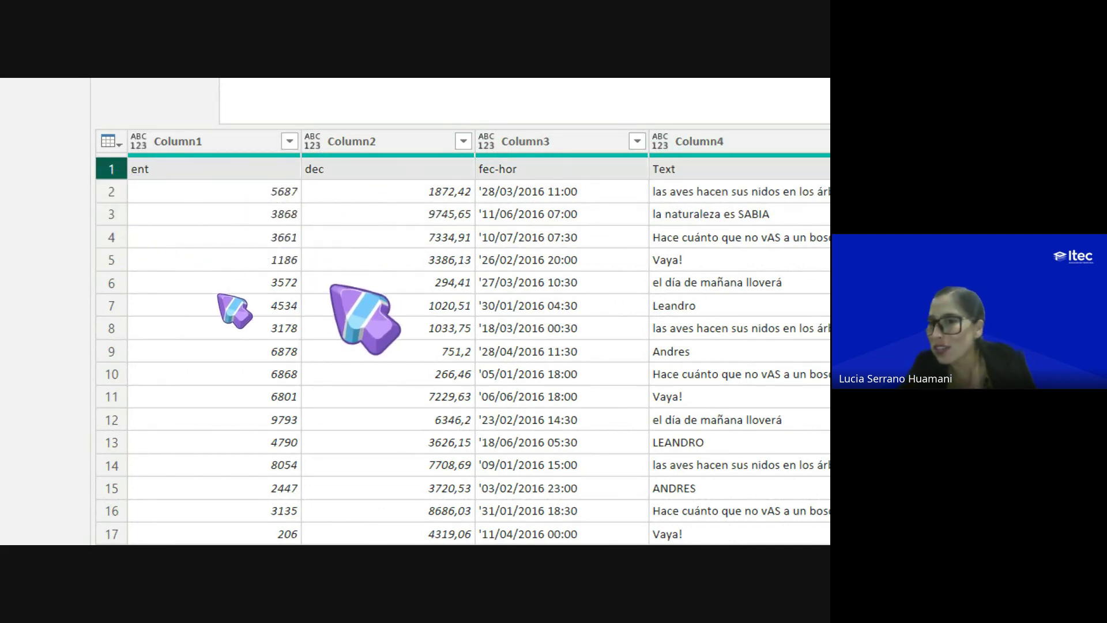
pyautogui.click(240, 141)
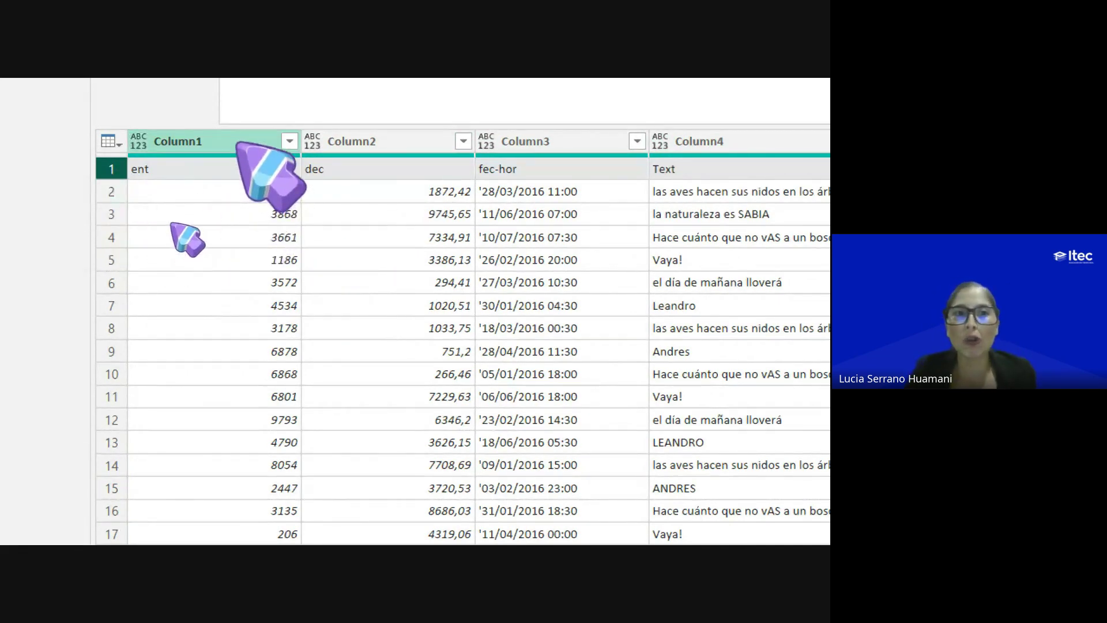
pyautogui.click(377, 145)
pyautogui.click(551, 144)
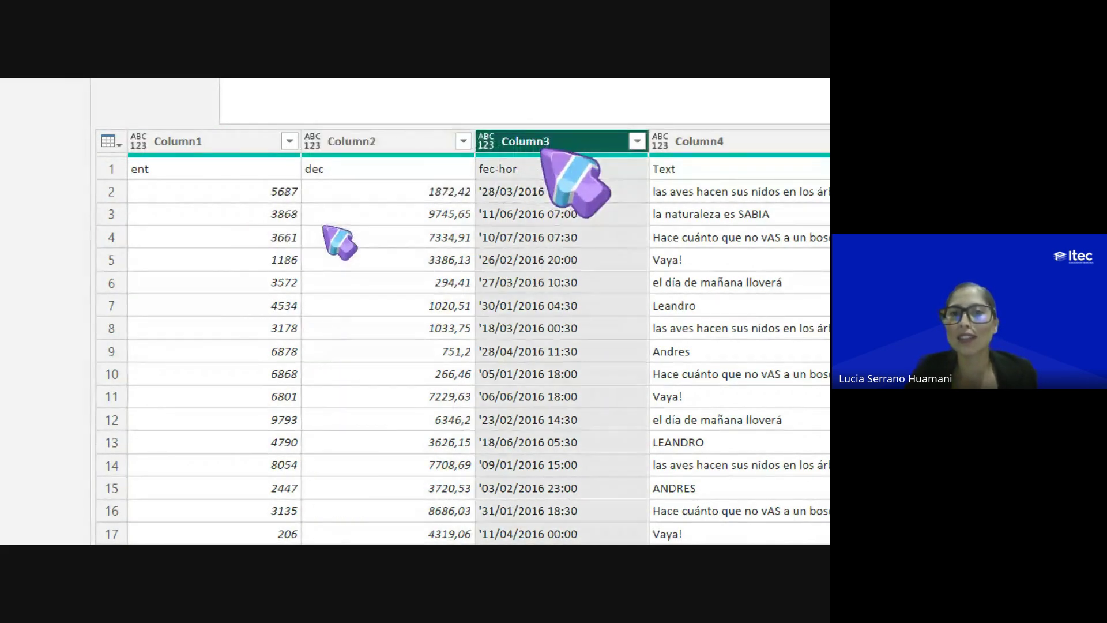
pyautogui.click(691, 143)
pyautogui.click(160, 141)
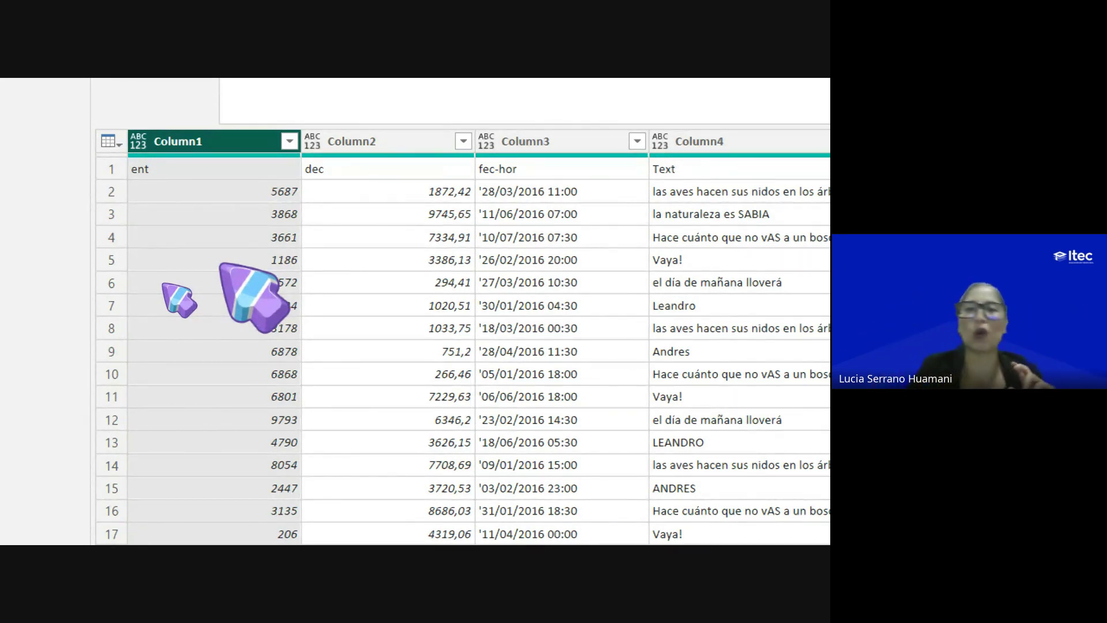
pyautogui.click(205, 220)
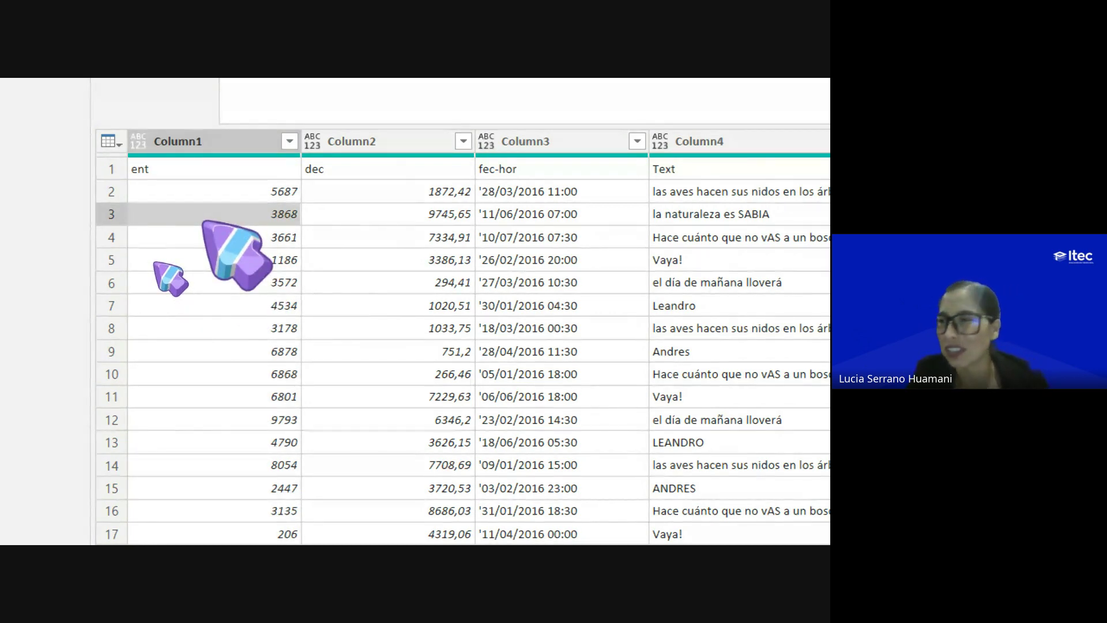
pyautogui.click(111, 169)
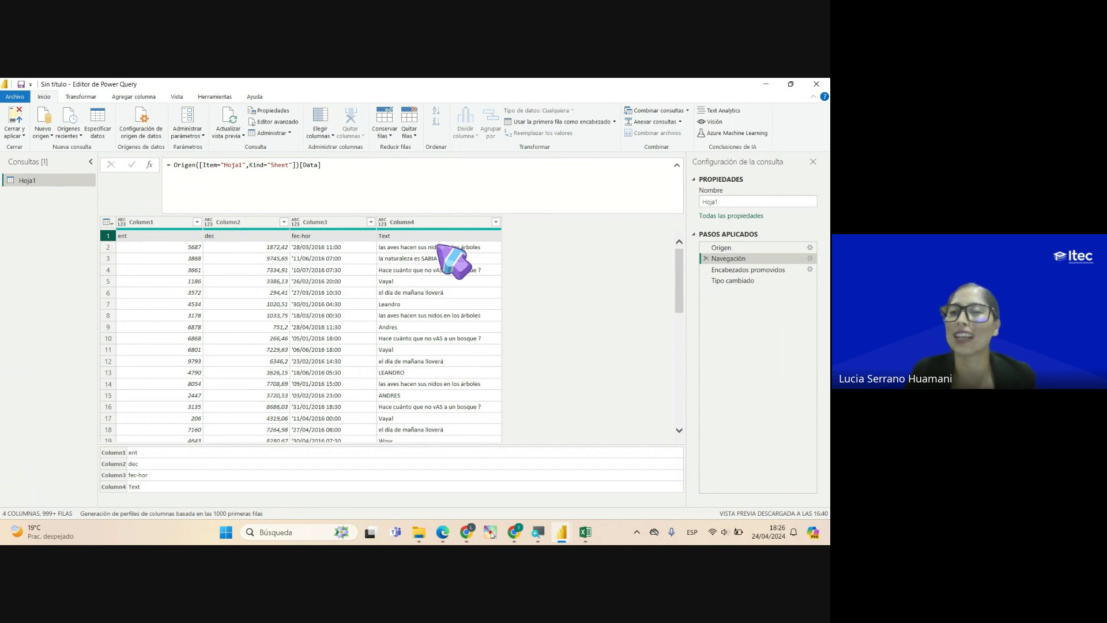
# Compare the Encabezados promovidos and Tipo cambiado steps and examine the data types assigned to the ent, dec and fec-hor columns
pyautogui.click(784, 270)
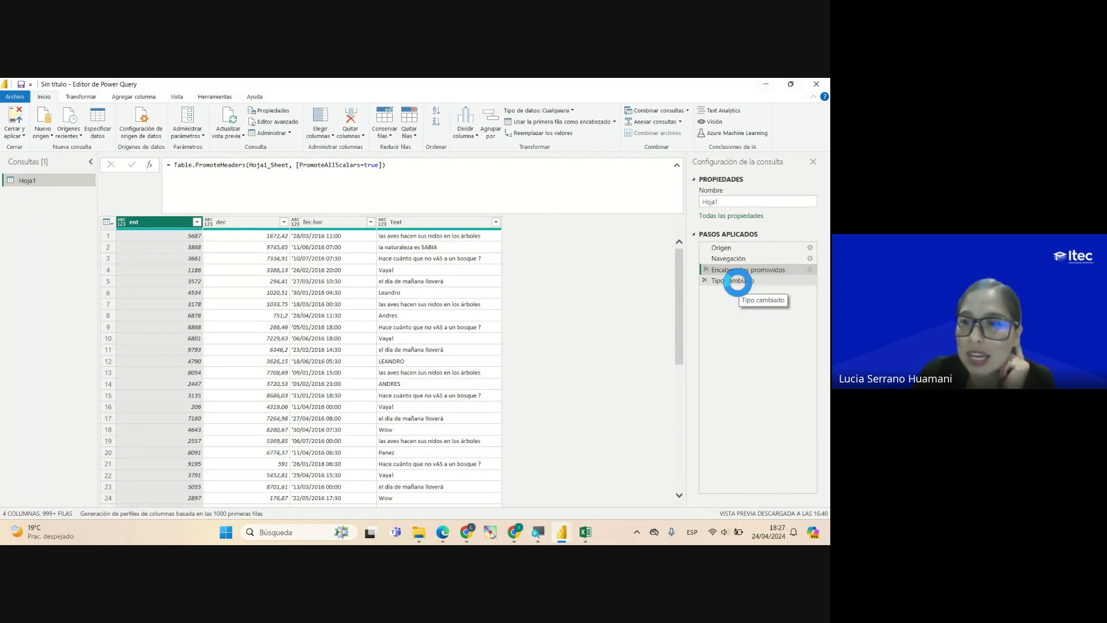
pyautogui.click(739, 282)
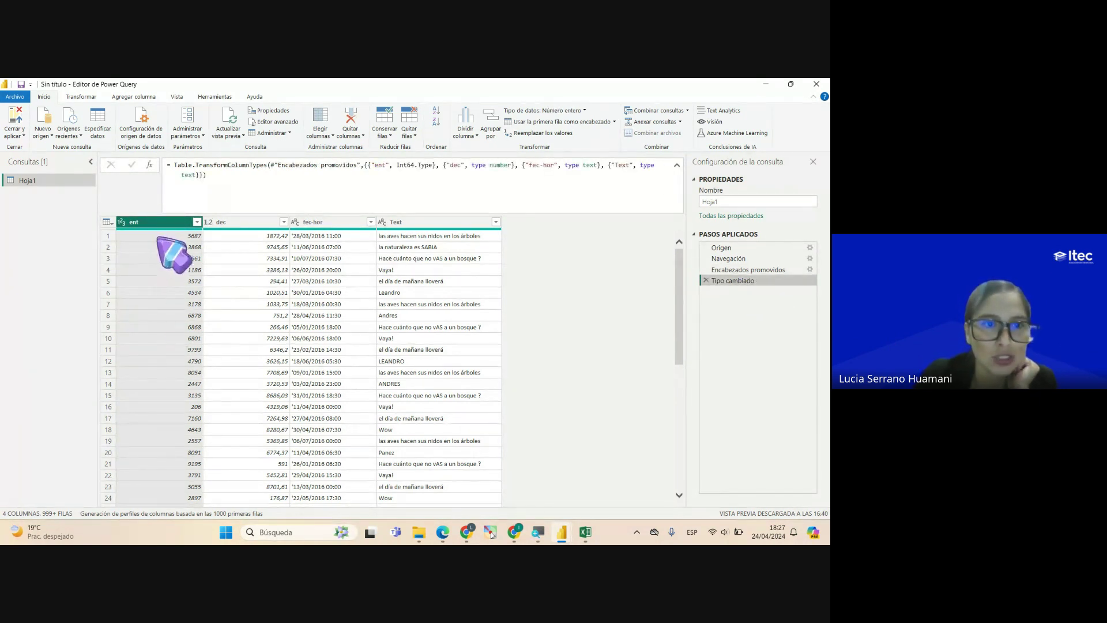
pyautogui.click(237, 224)
pyautogui.click(302, 223)
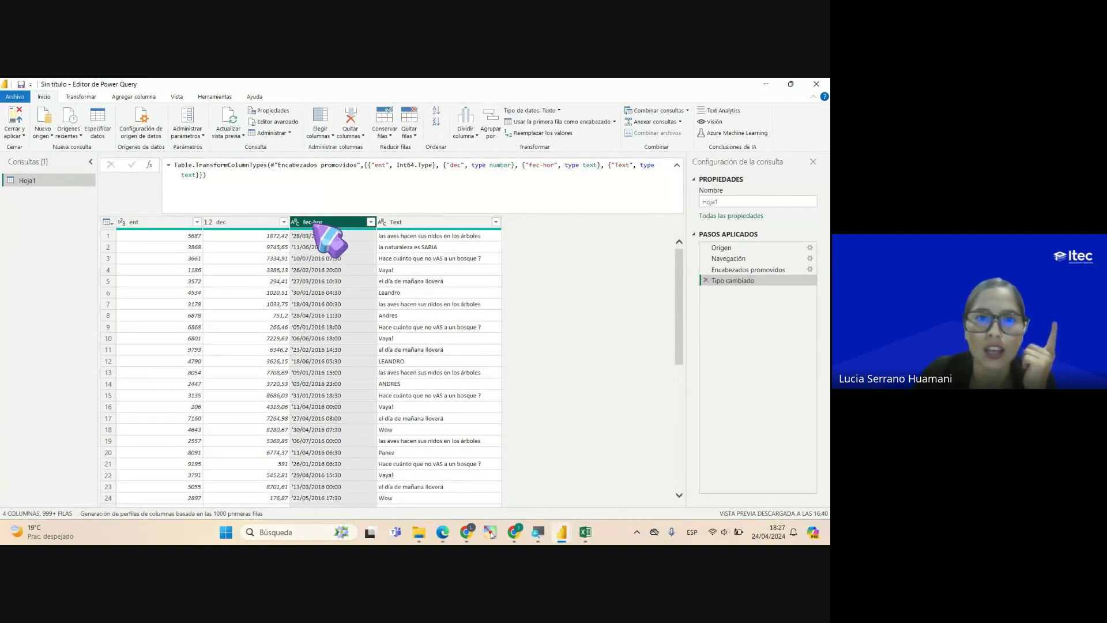
pyautogui.click(257, 222)
pyautogui.click(173, 222)
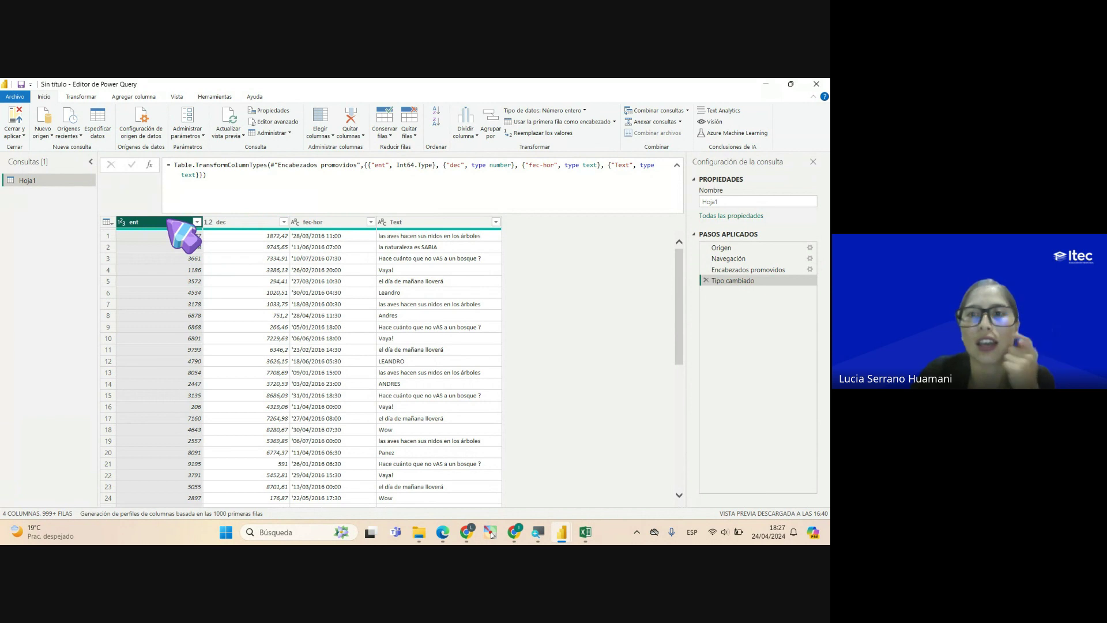
pyautogui.click(318, 224)
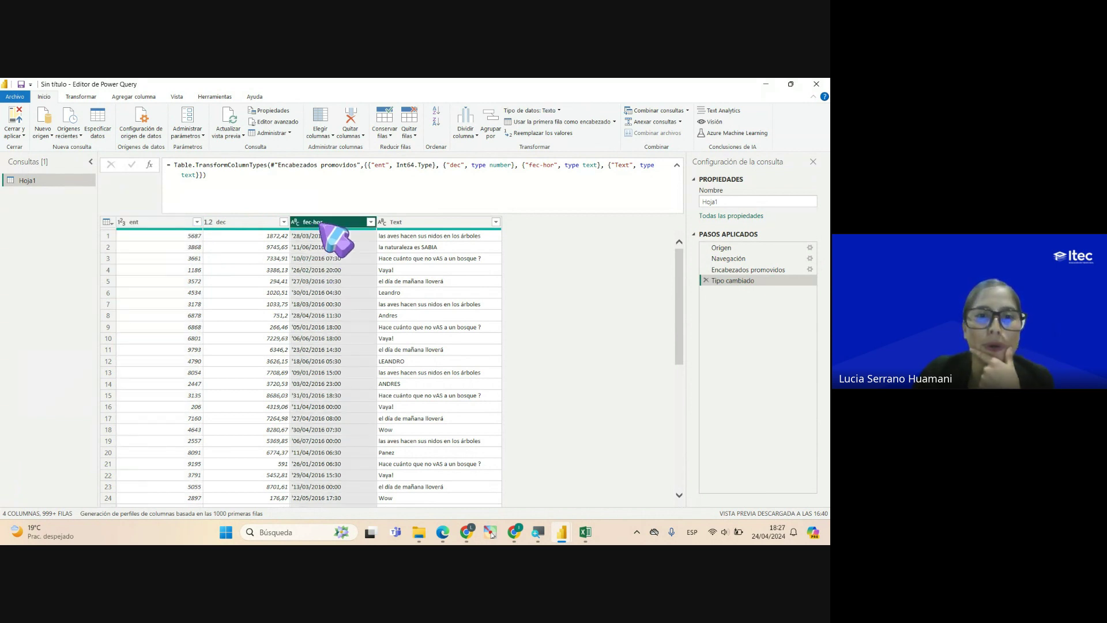
pyautogui.click(255, 224)
pyautogui.click(158, 223)
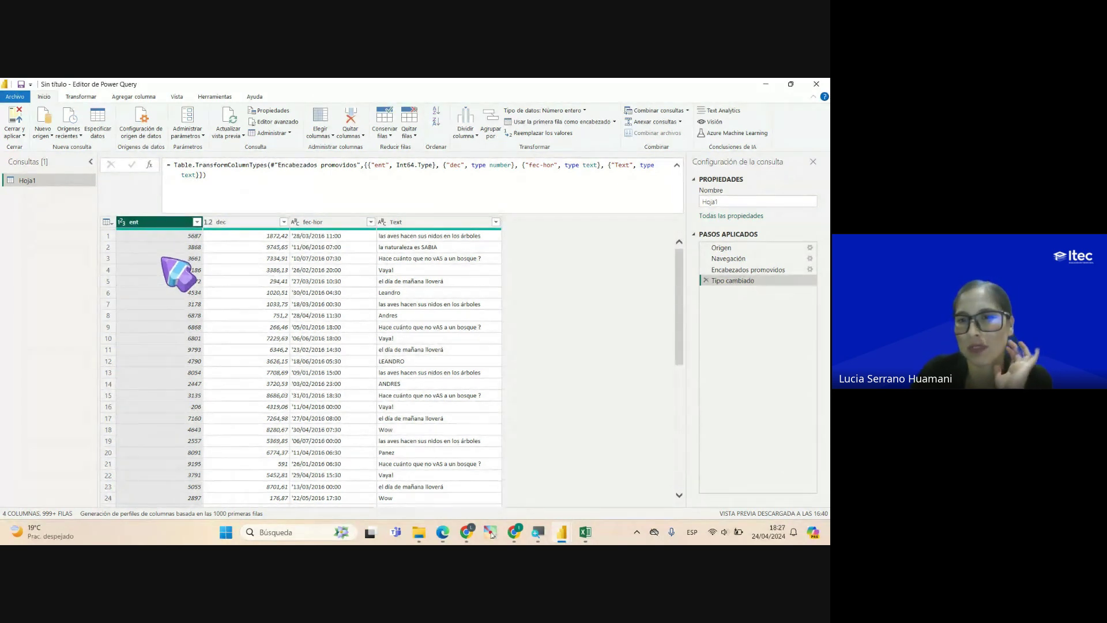
# Highlight the full formula of the Tipo cambiado step and examine the type assigned to each column
pyautogui.moveTo(171, 170); pyautogui.dragTo(207, 175)
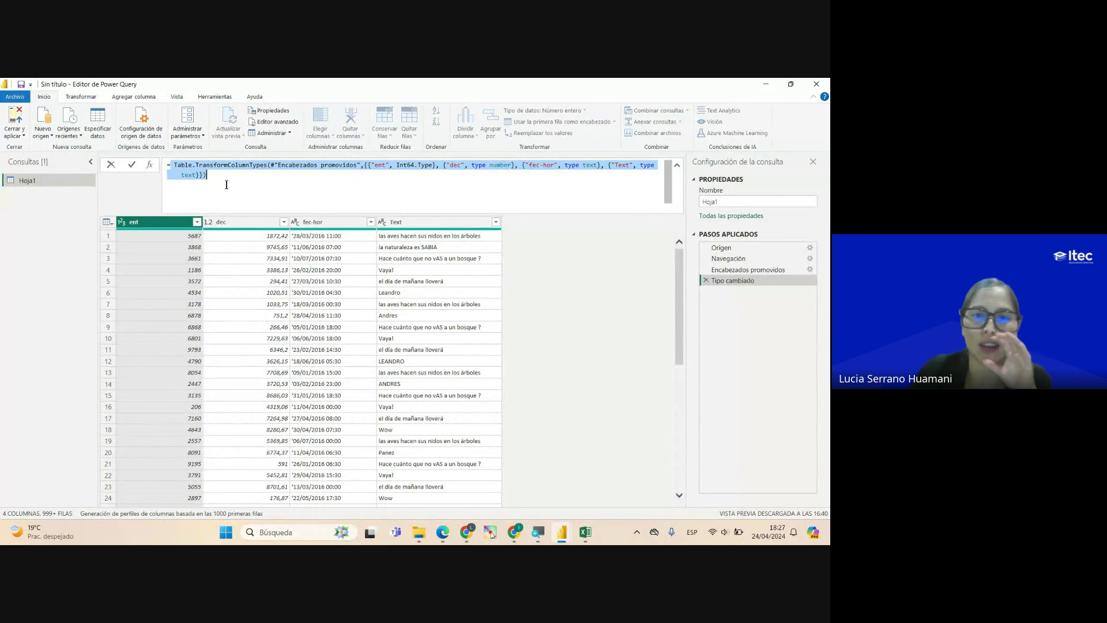
pyautogui.click(227, 184)
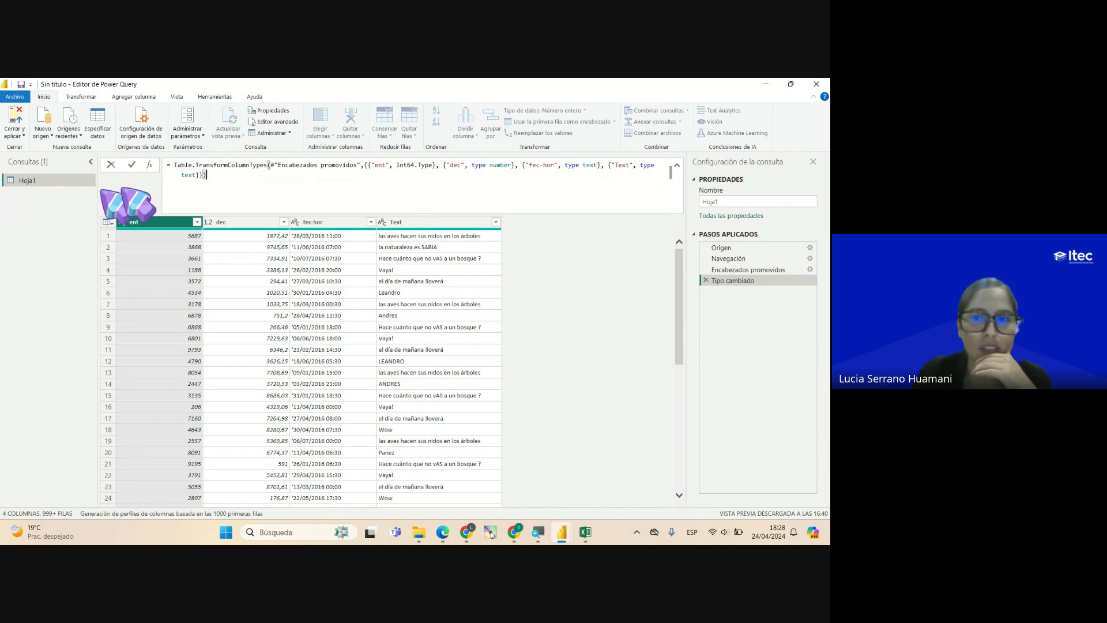
pyautogui.press('Return')
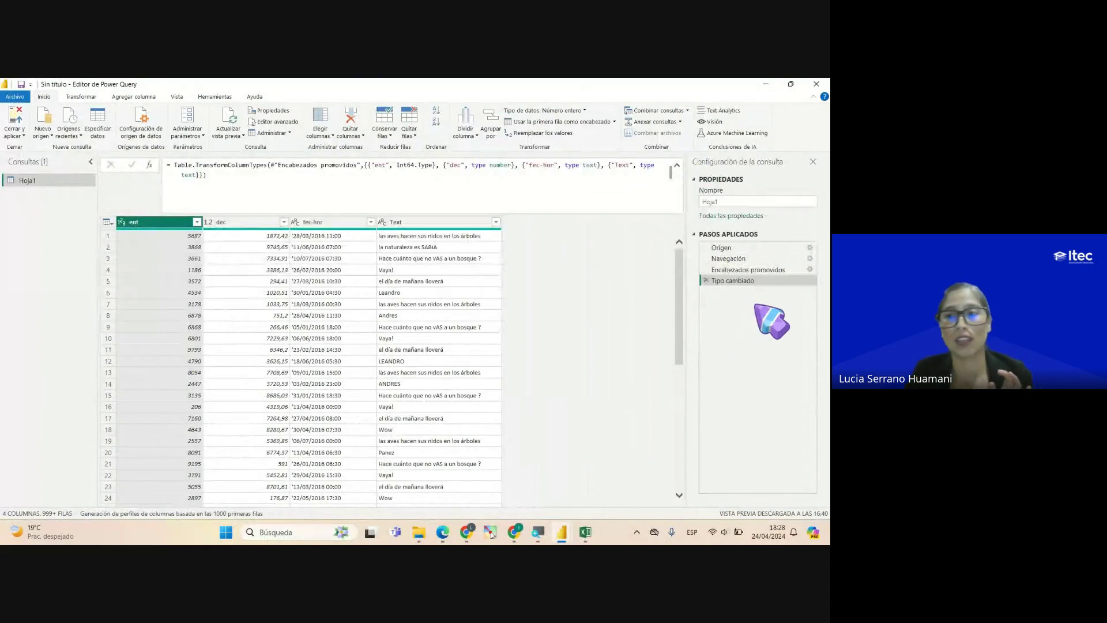
# Delete the automatic Tipo cambiado and Encabezados promovidos steps from the Hoja1 query
pyautogui.click(705, 281)
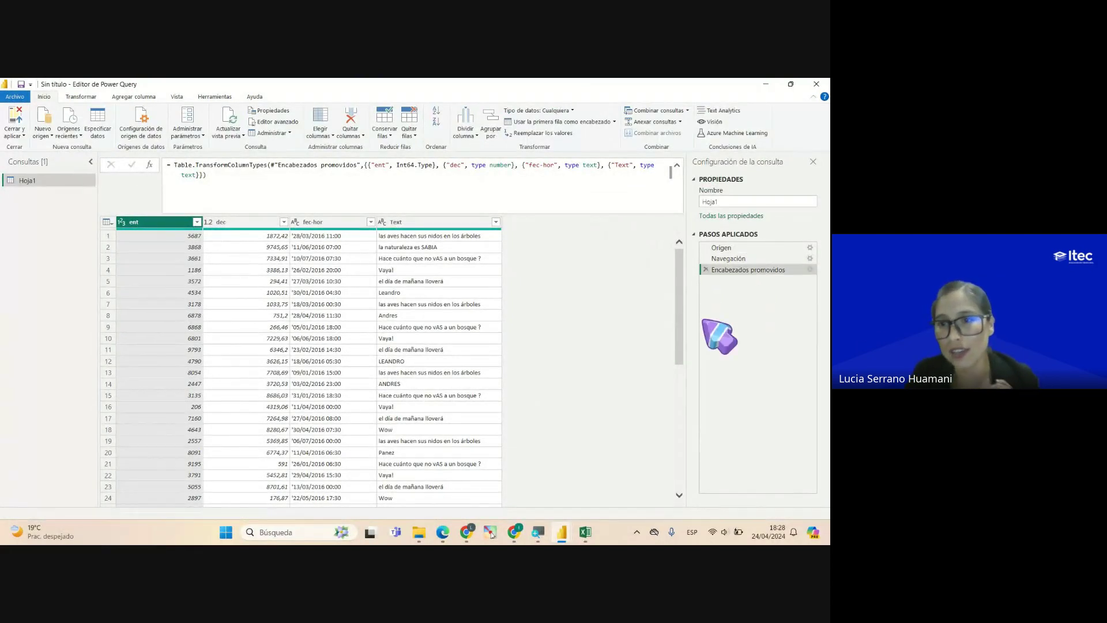
pyautogui.click(704, 269)
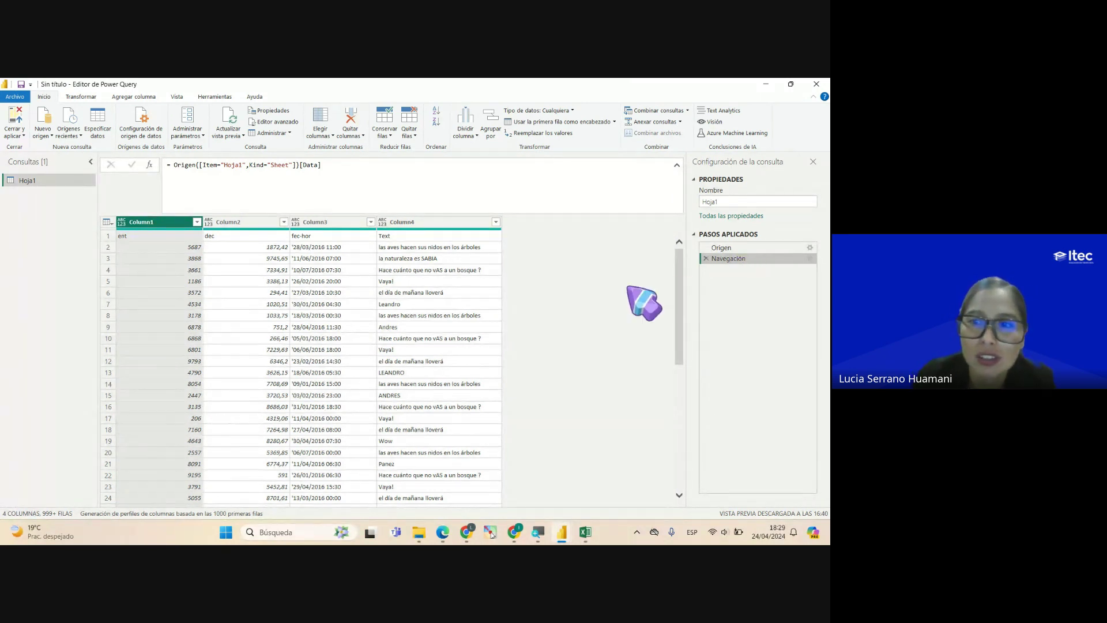
# Inspect the field names in row 1 of Column1 to Column4 and sample data cells below them
pyautogui.click(306, 338)
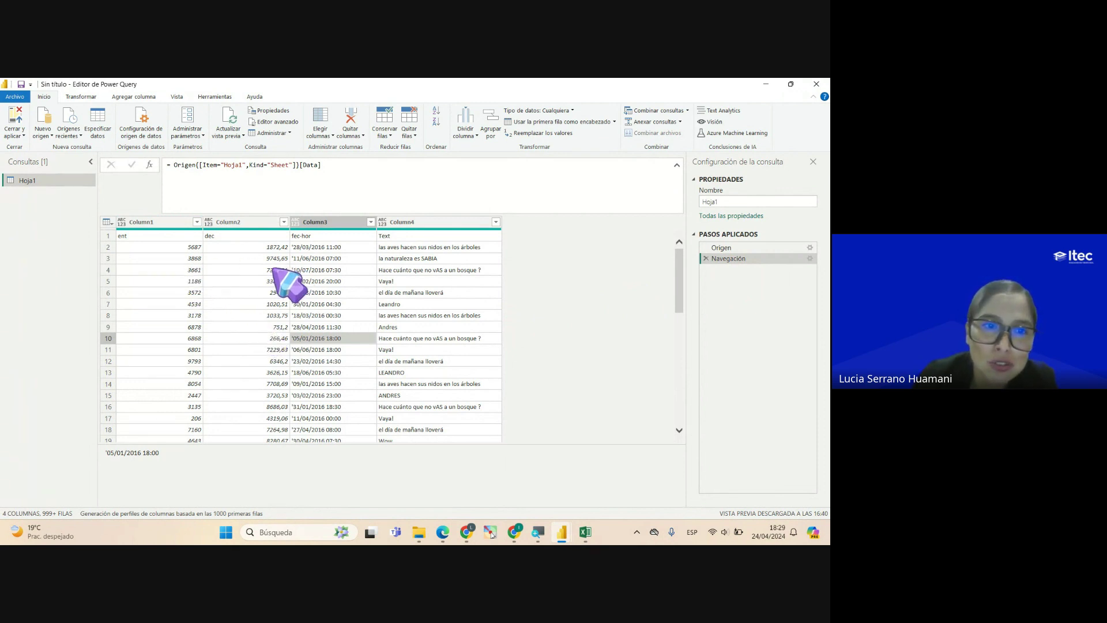
pyautogui.click(147, 236)
pyautogui.click(276, 238)
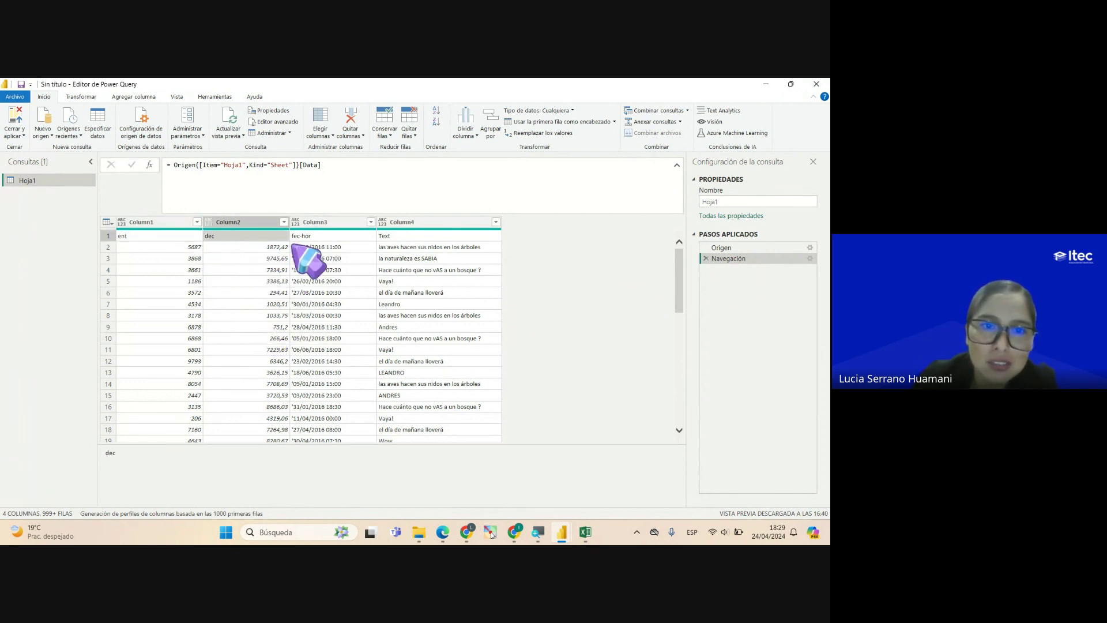
pyautogui.click(305, 236)
pyautogui.click(391, 236)
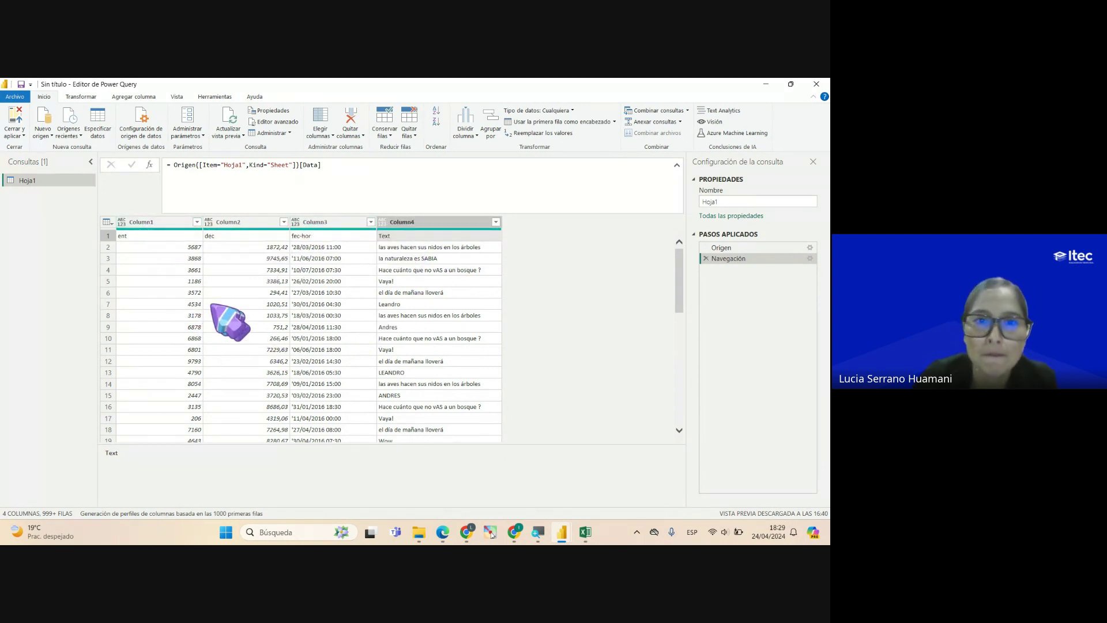
pyautogui.click(167, 281)
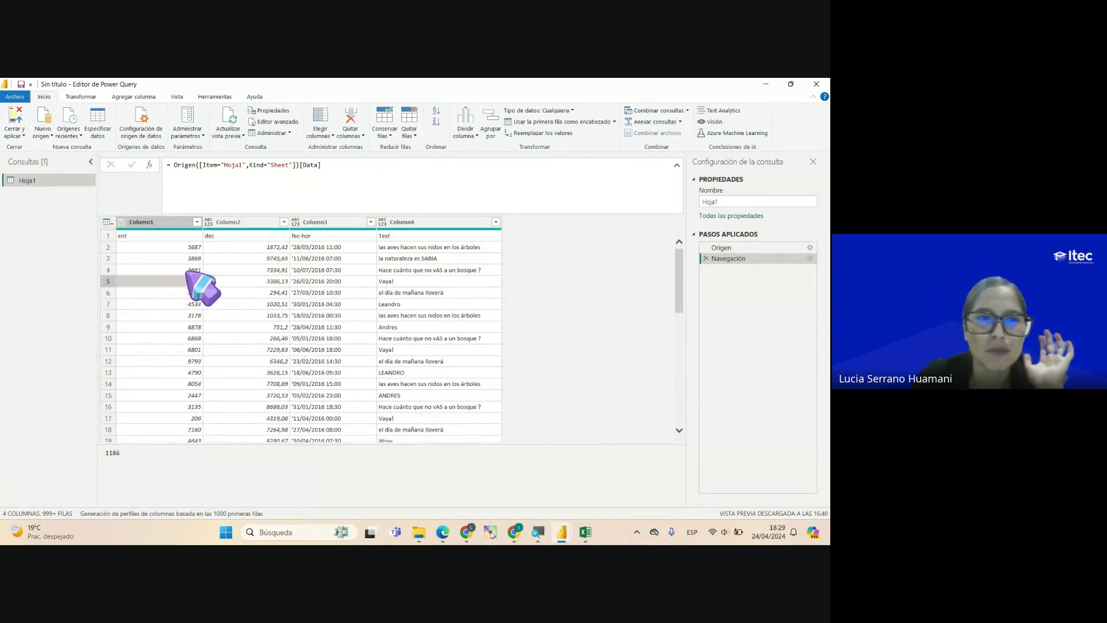
pyautogui.click(121, 236)
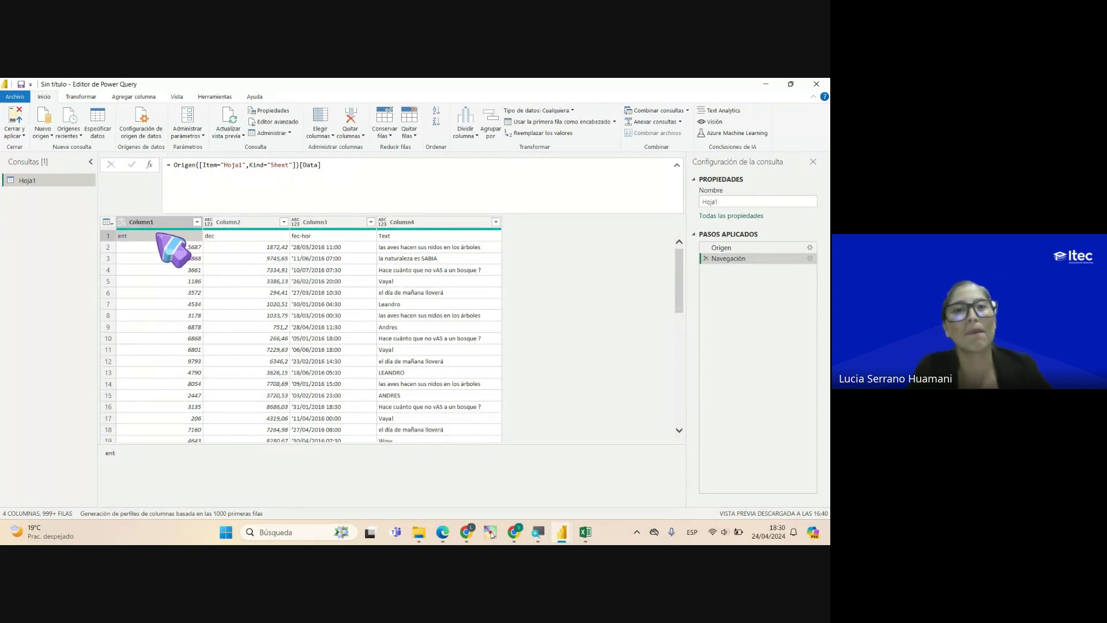
# Promote the first row to column headers and delete the automatically added Tipo cambiado step
pyautogui.click(82, 97)
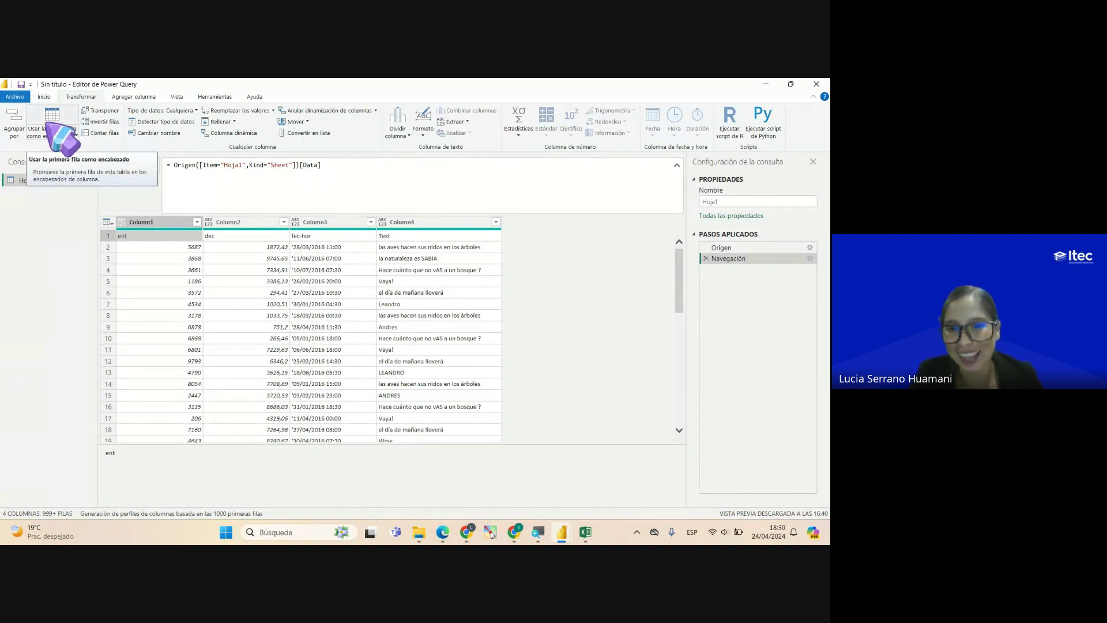
pyautogui.click(51, 127)
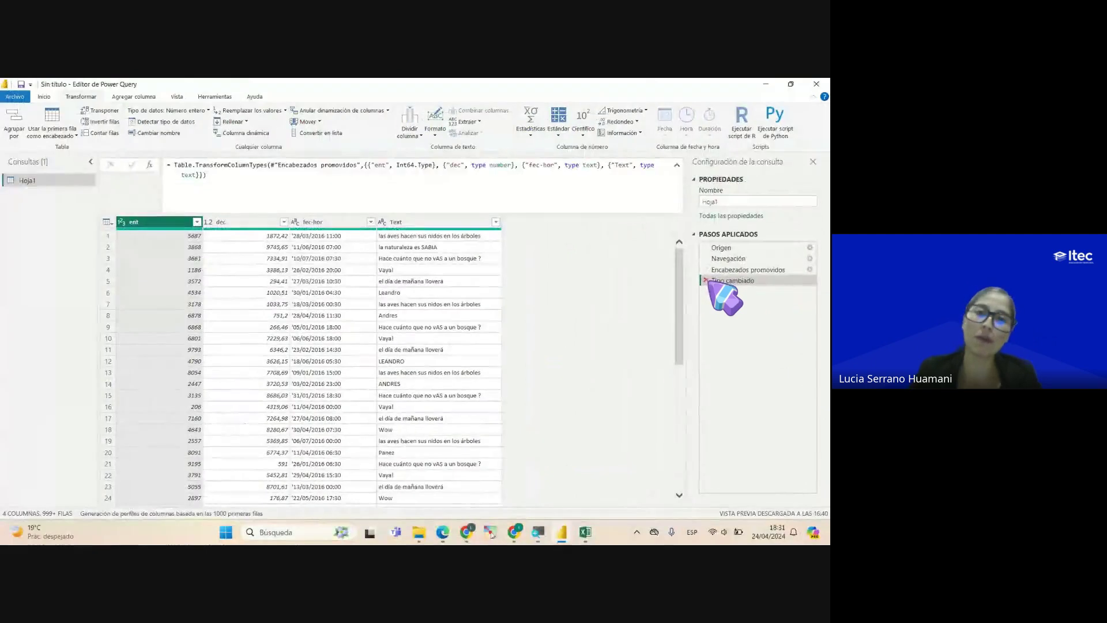
pyautogui.click(186, 222)
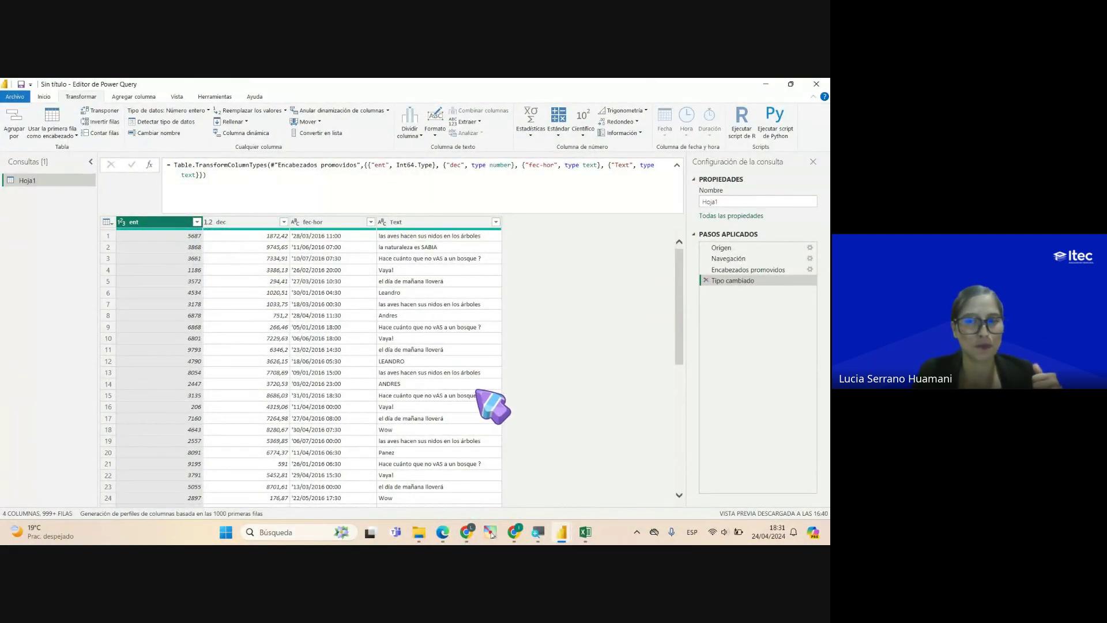
pyautogui.click(705, 280)
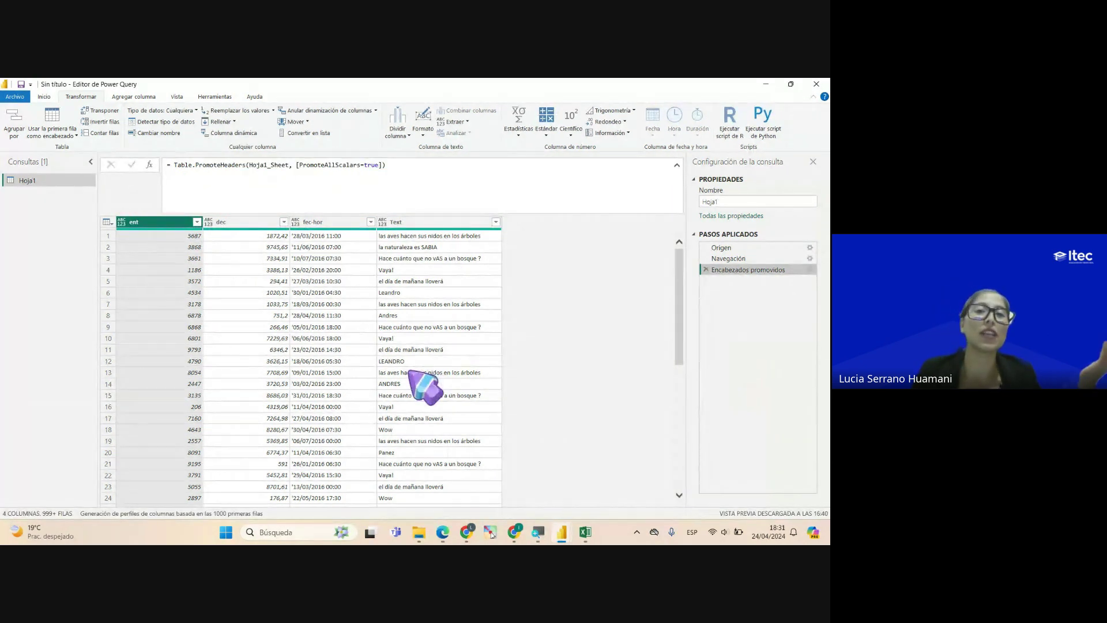
# Collapse the formula bar and check the data types of the dec, fec-hor and ent columns
pyautogui.click(676, 165)
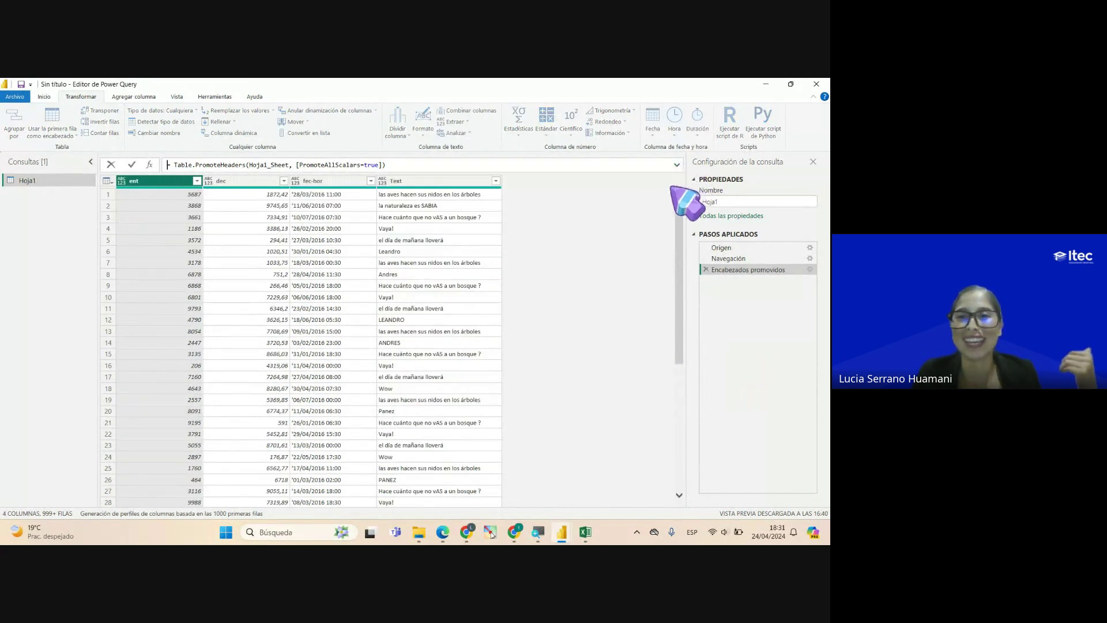
pyautogui.click(556, 292)
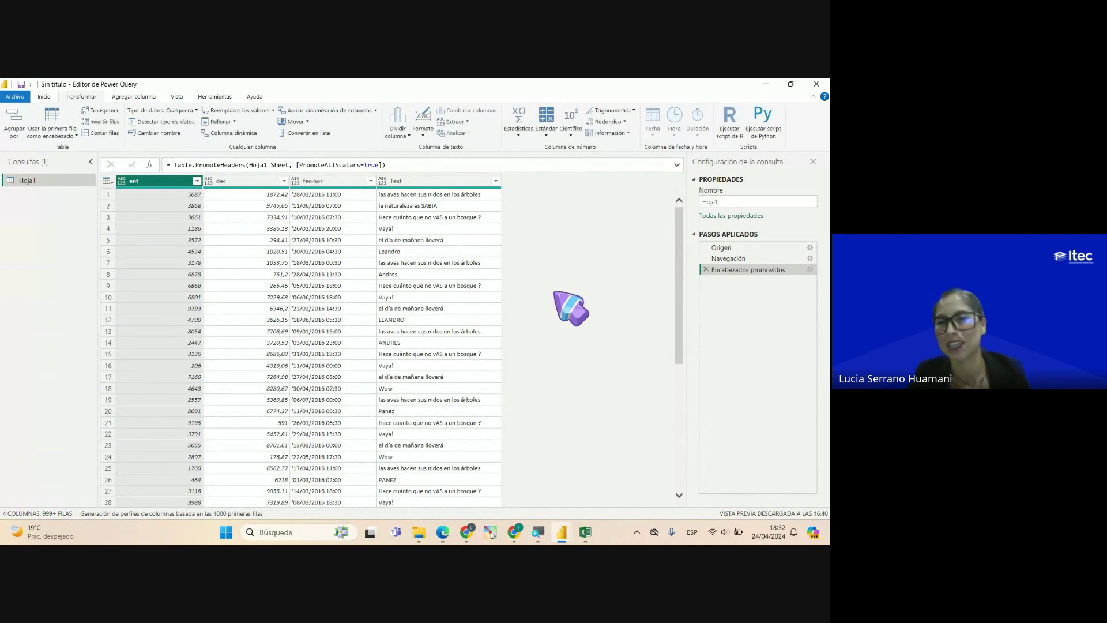
pyautogui.click(215, 181)
pyautogui.click(320, 181)
pyautogui.click(168, 180)
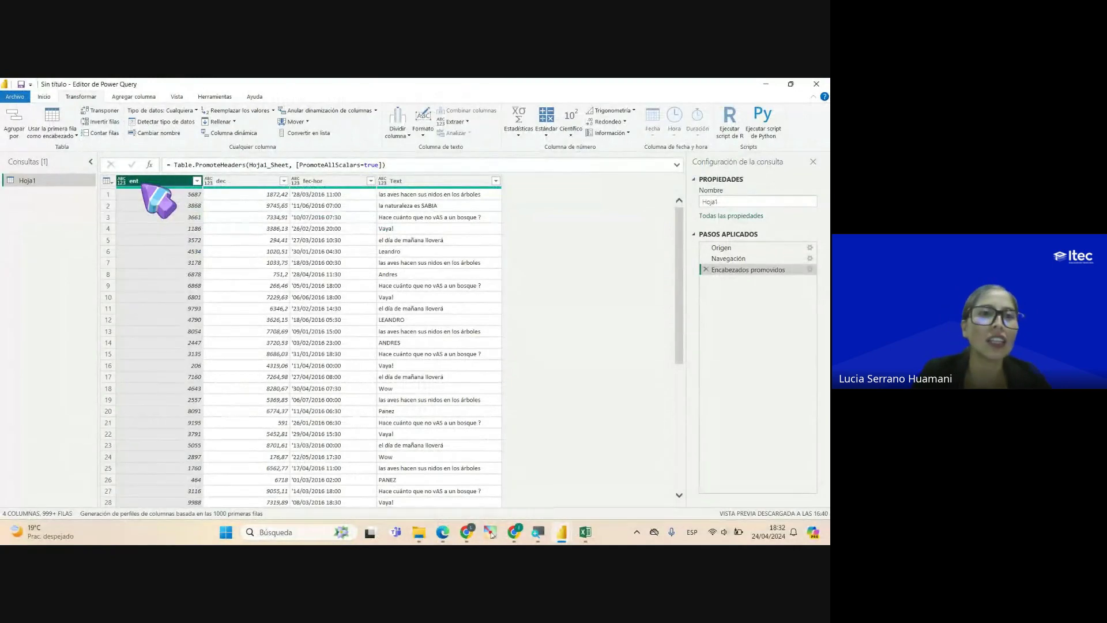
# Set the data type of the ent column to Número entero
pyautogui.click(44, 97)
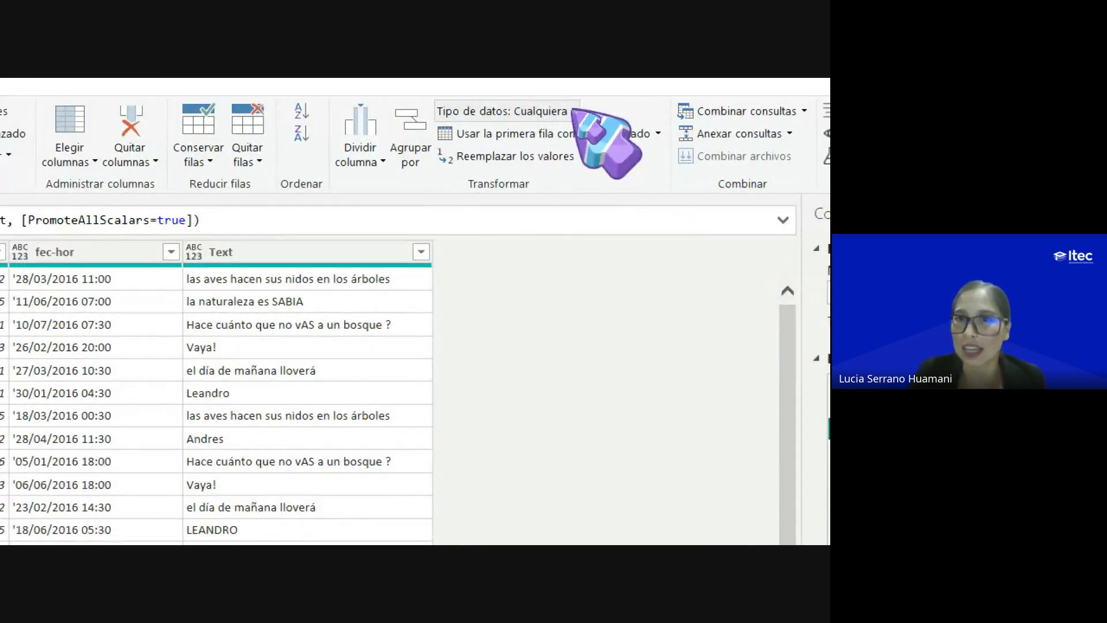
pyautogui.click(575, 111)
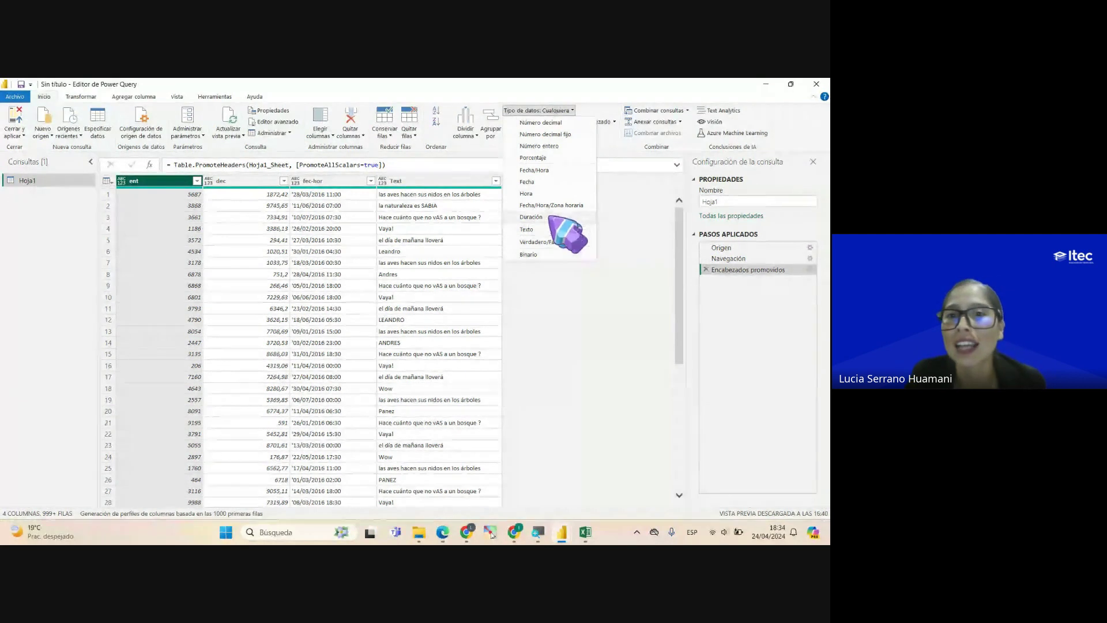
pyautogui.click(557, 147)
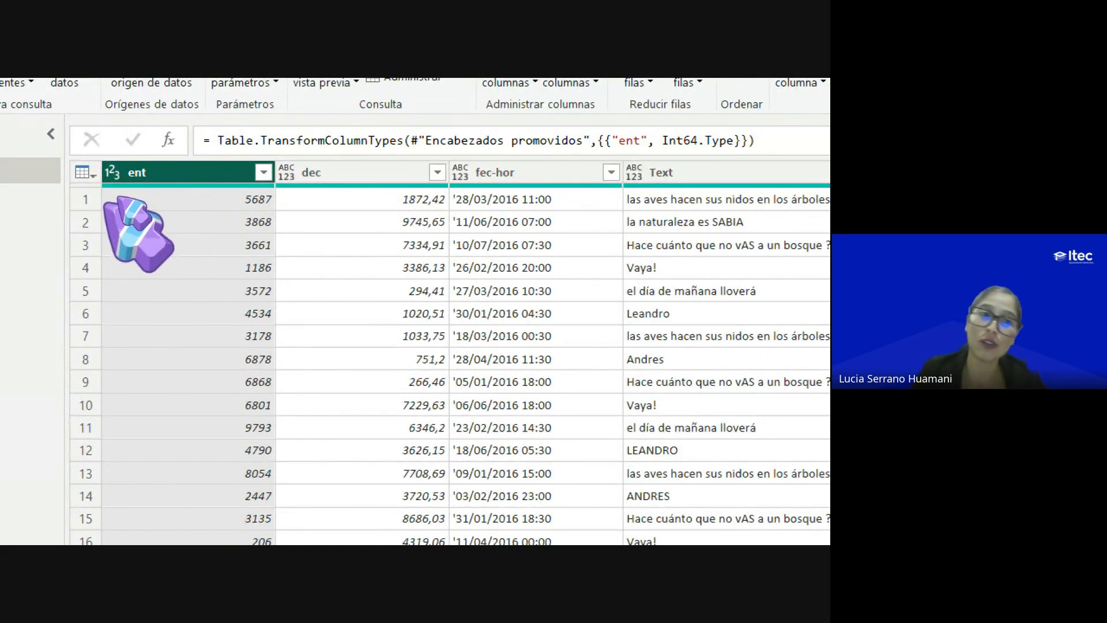
pyautogui.moveTo(193, 186)
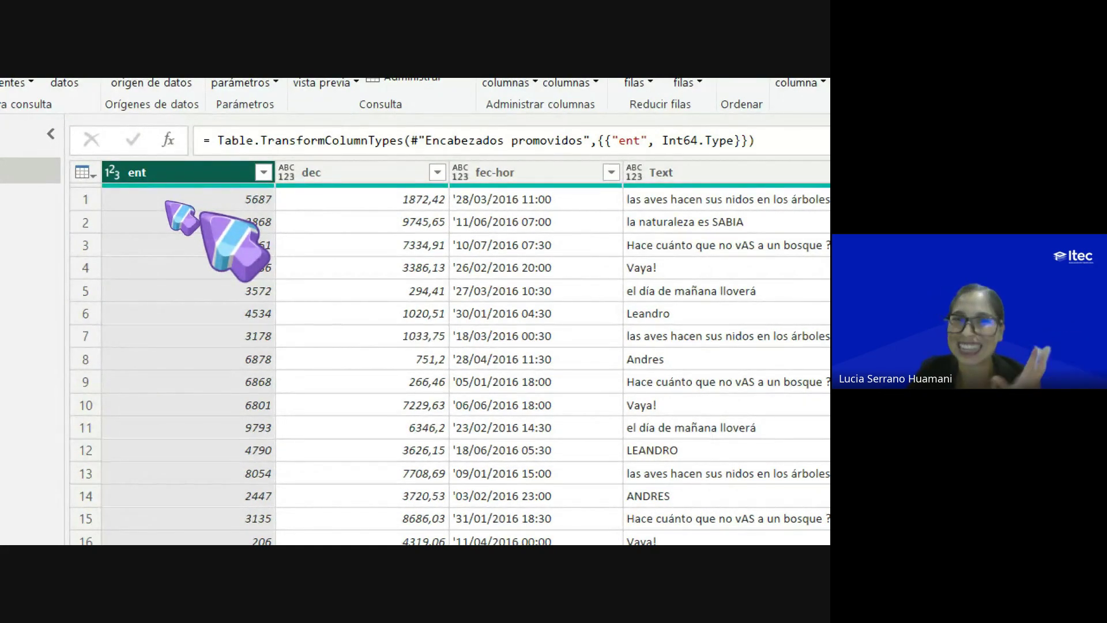
# Set the data type of the dec column to Número decimal
pyautogui.click(358, 172)
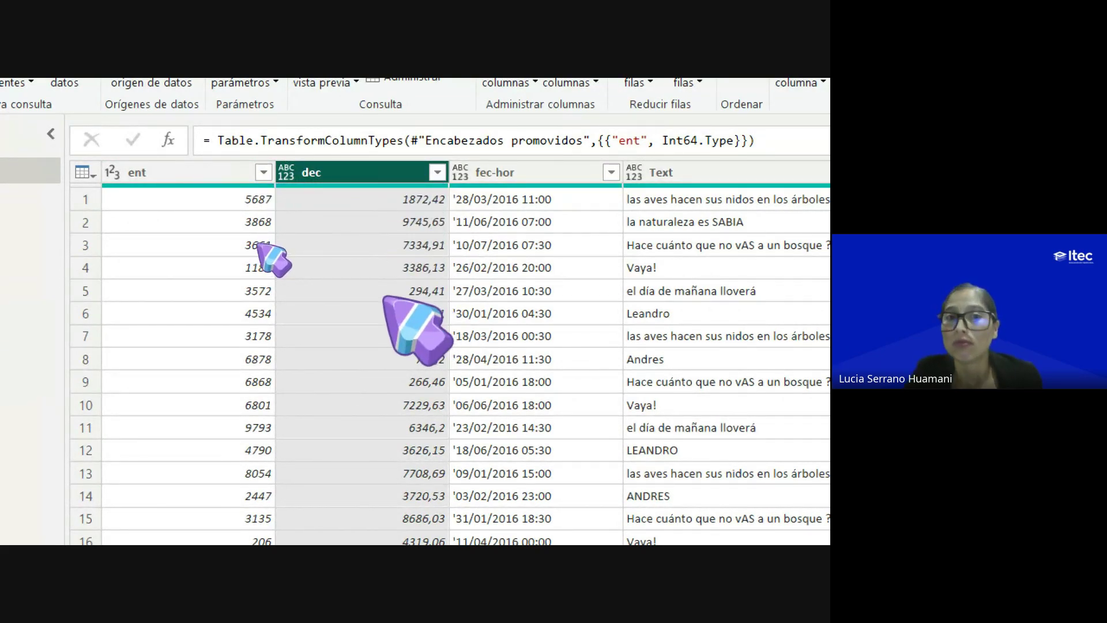
pyautogui.moveTo(286, 184)
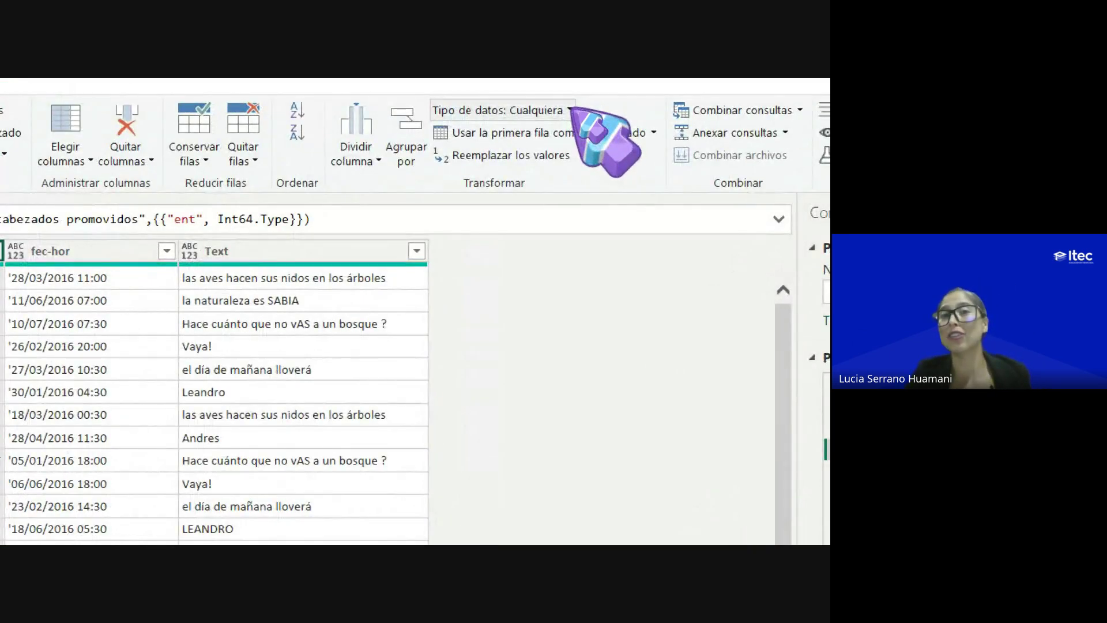
pyautogui.click(571, 110)
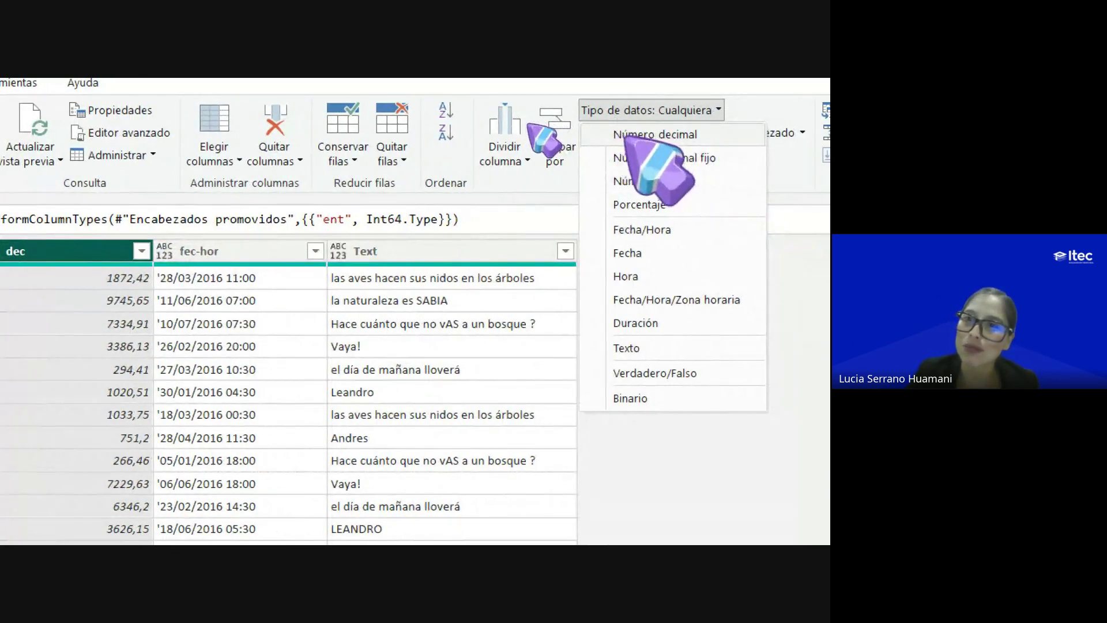
pyautogui.click(701, 136)
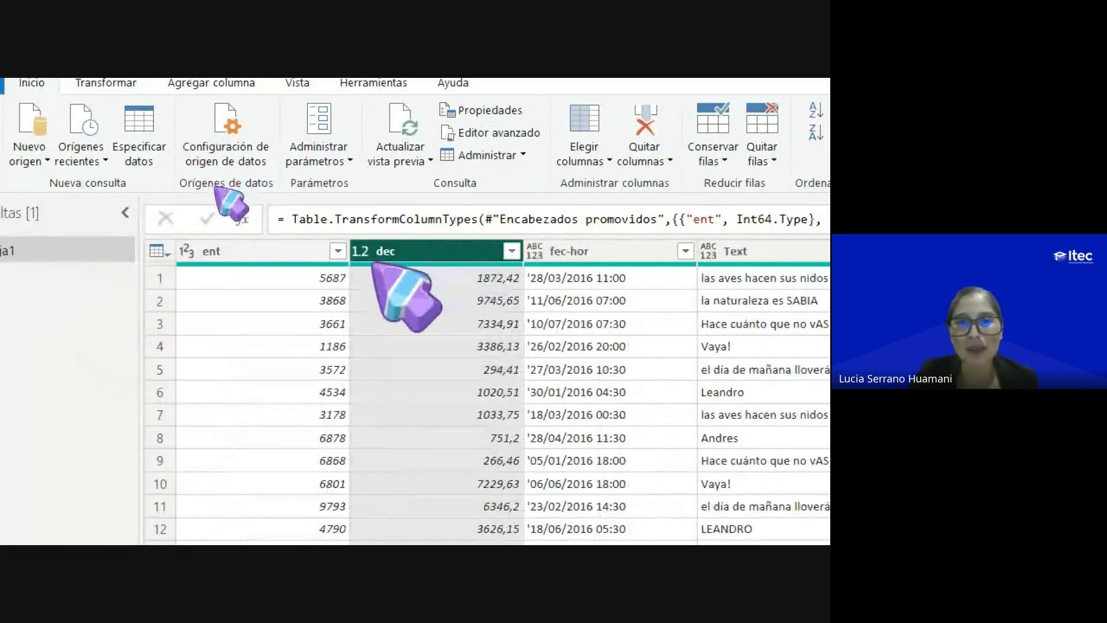
pyautogui.moveTo(374, 264)
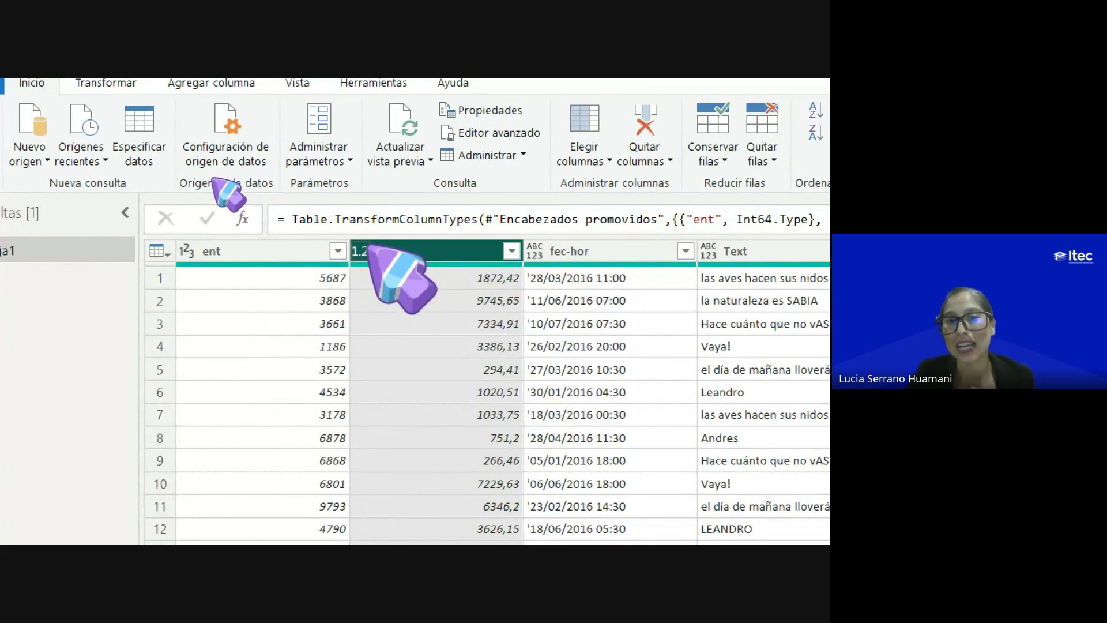
# Try setting the data type of the fec-hor column to Fecha/Hora and delete the resulting Tipo cambiado step
pyautogui.click(231, 252)
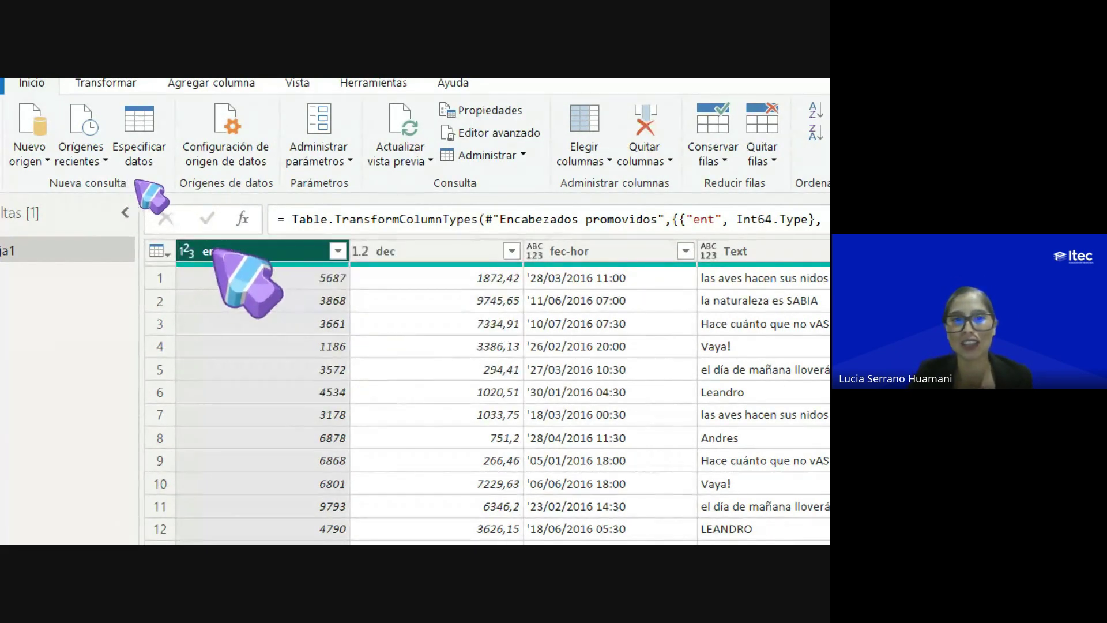
pyautogui.click(401, 252)
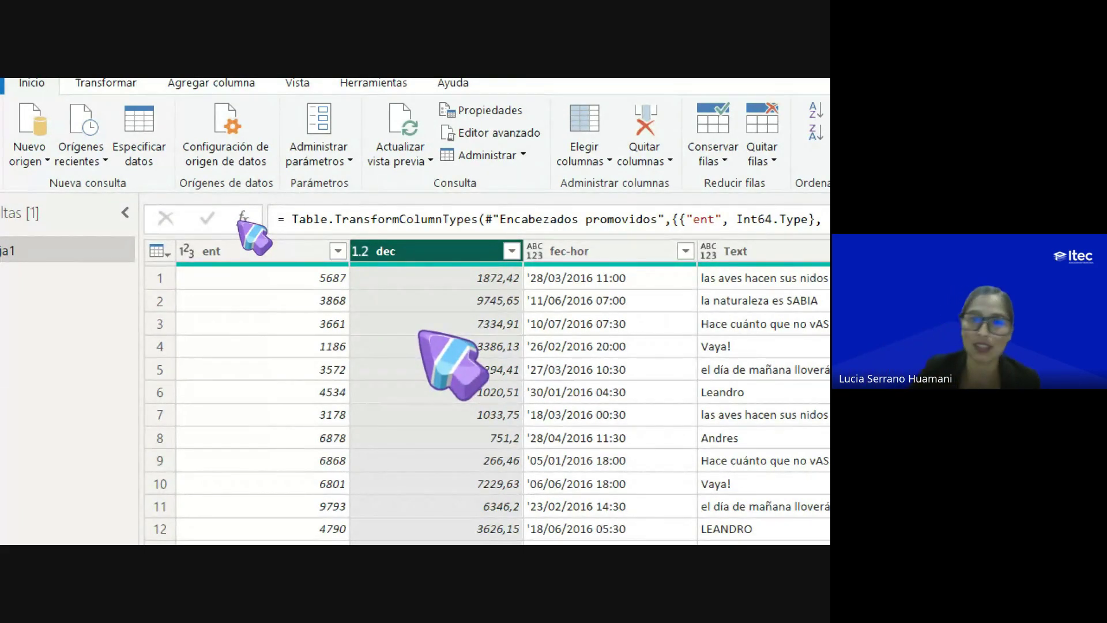
pyautogui.click(571, 252)
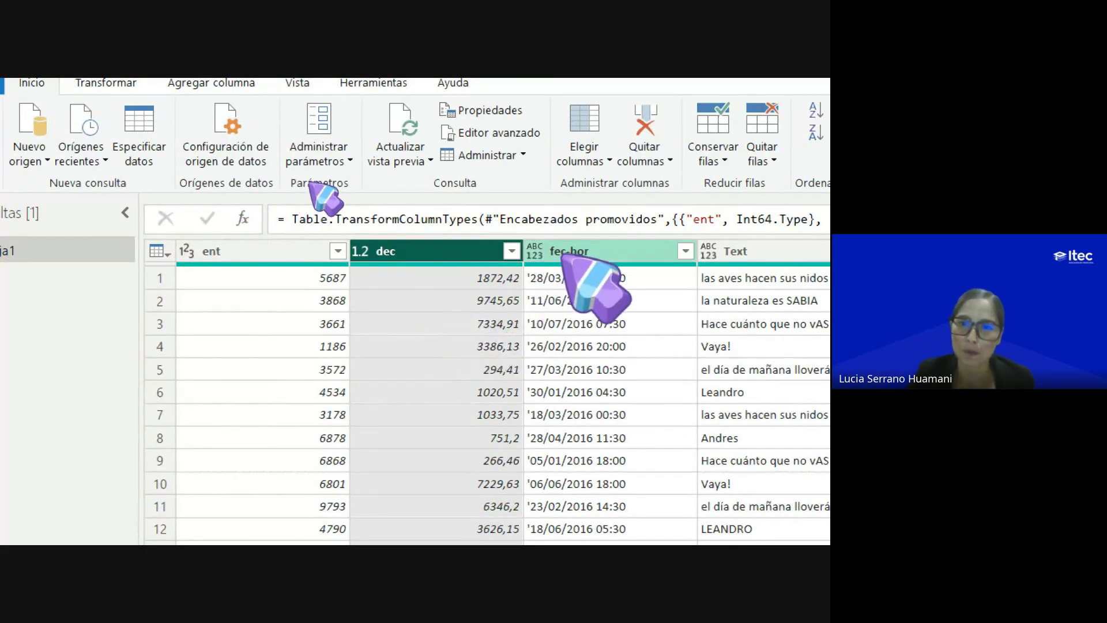
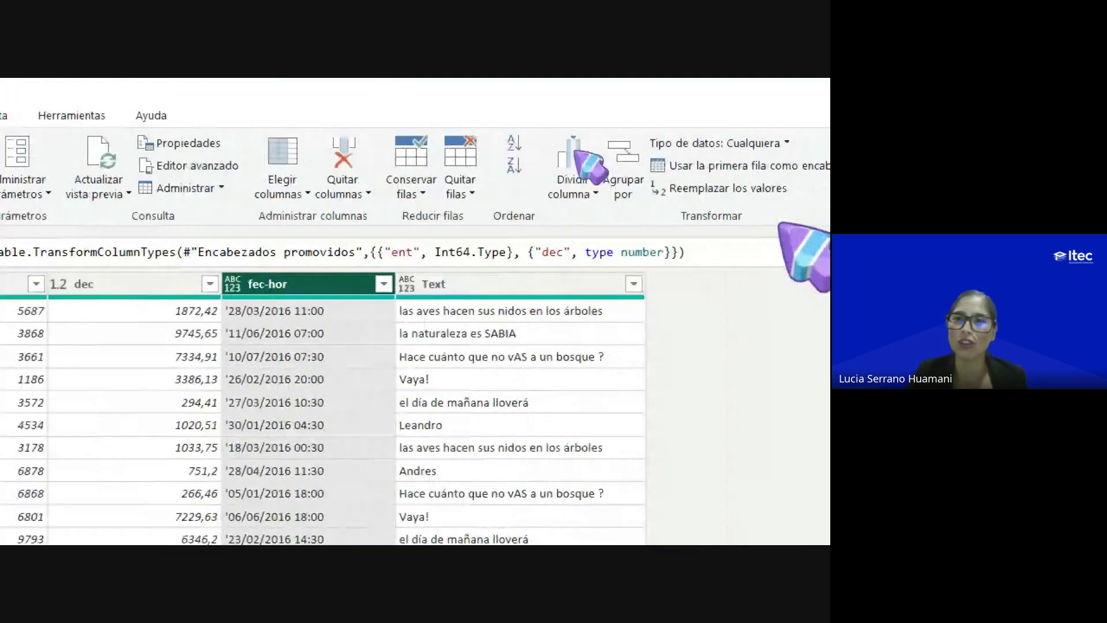
pyautogui.click(666, 143)
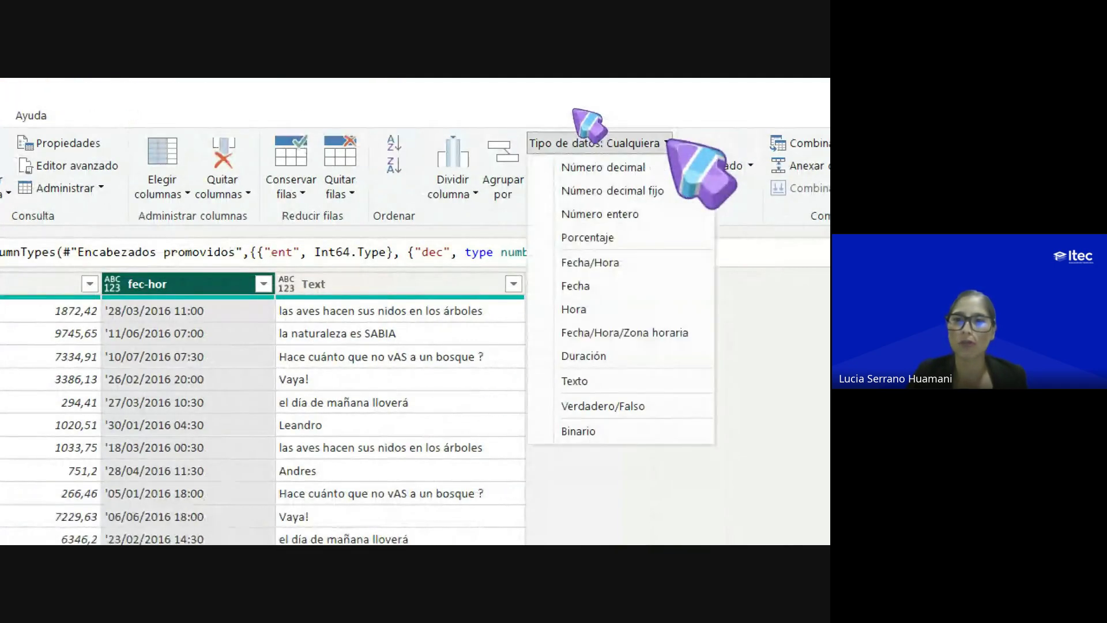
pyautogui.click(631, 263)
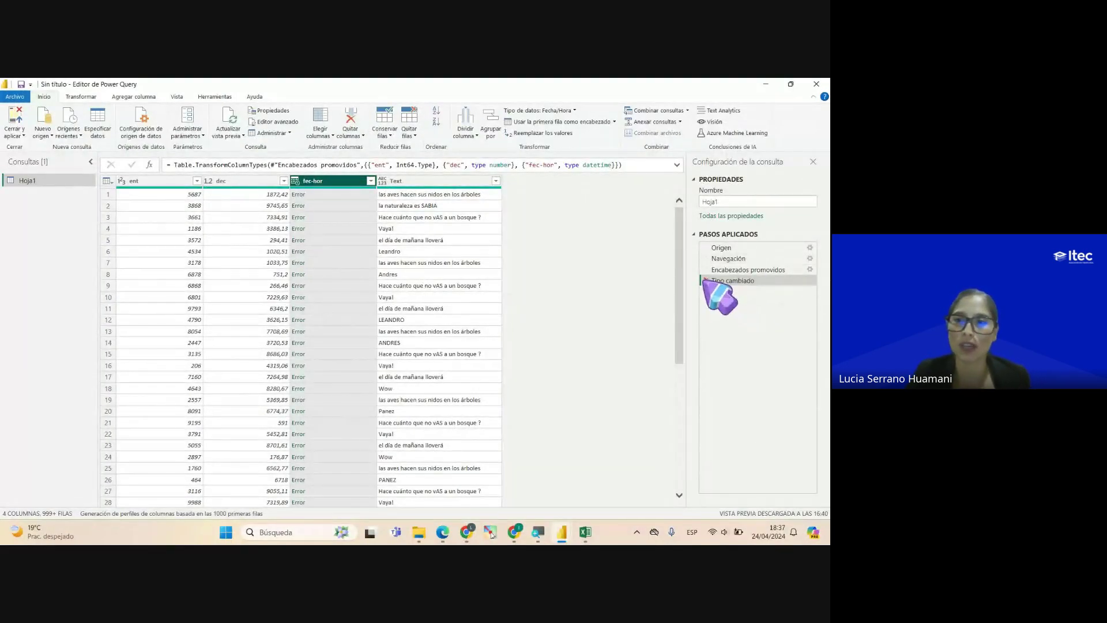
pyautogui.click(704, 280)
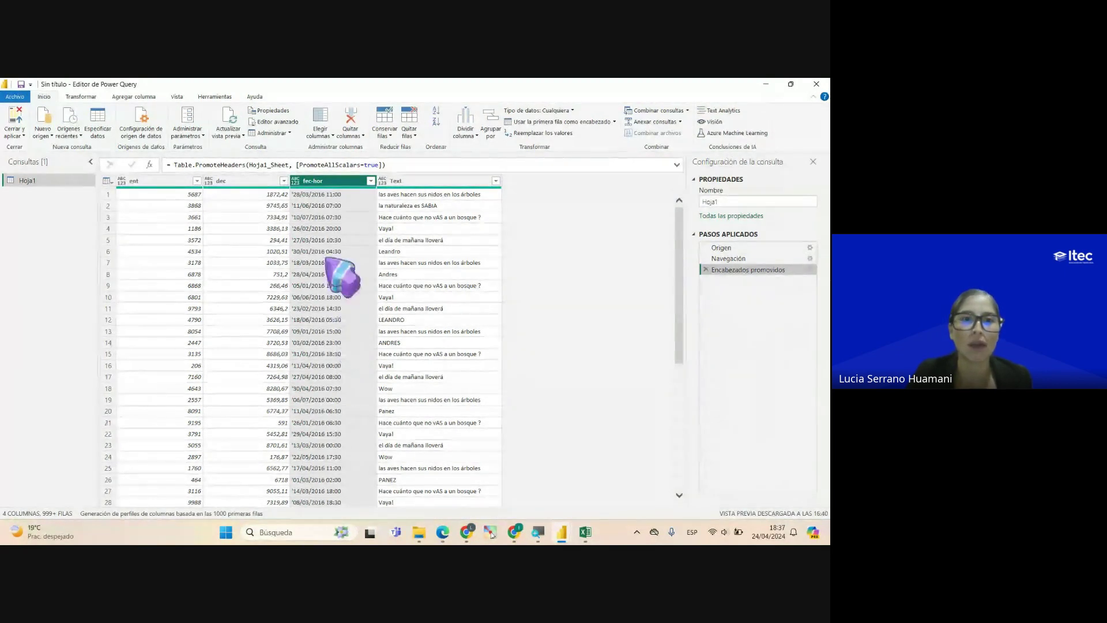
# Set the data type of the ent column to Número entero and of the dec column to Número decimal
pyautogui.click(160, 180)
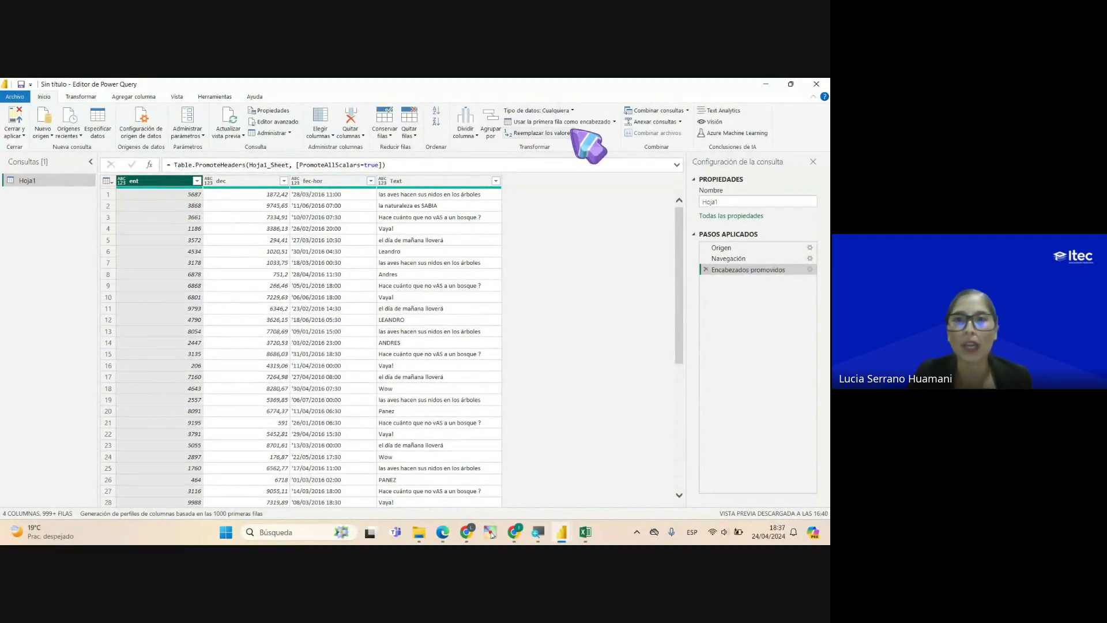
pyautogui.click(562, 110)
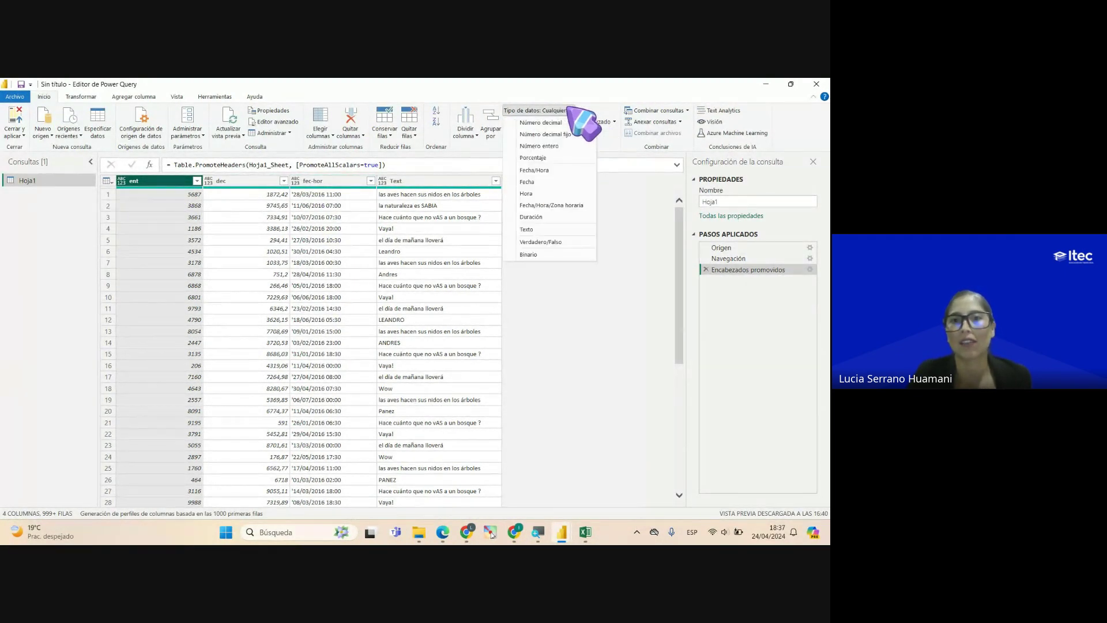
pyautogui.click(564, 146)
pyautogui.click(252, 182)
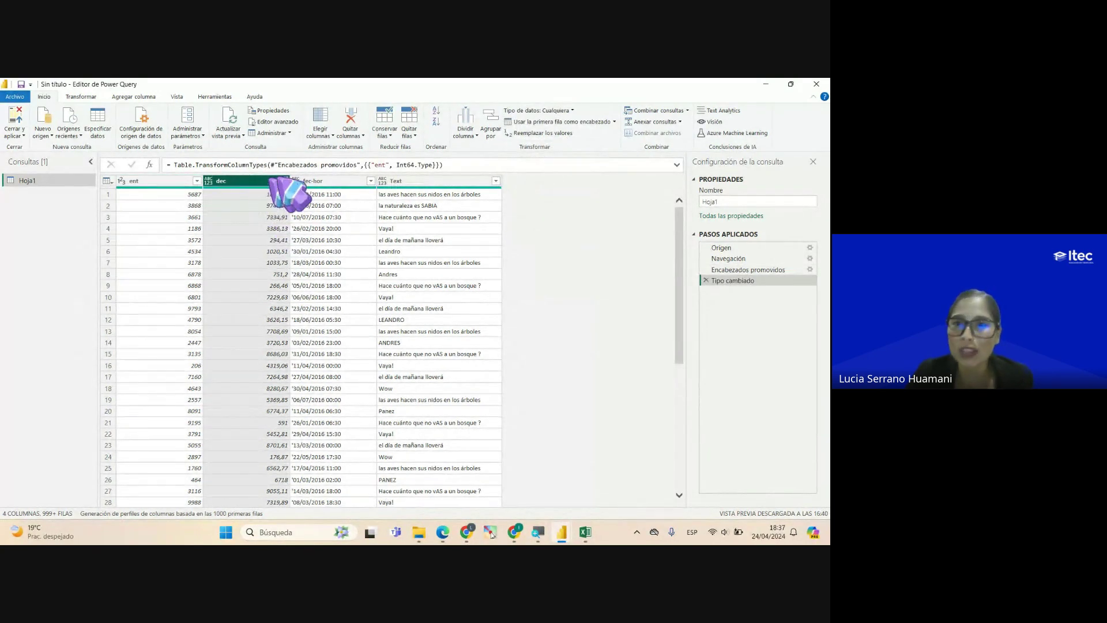
pyautogui.click(572, 110)
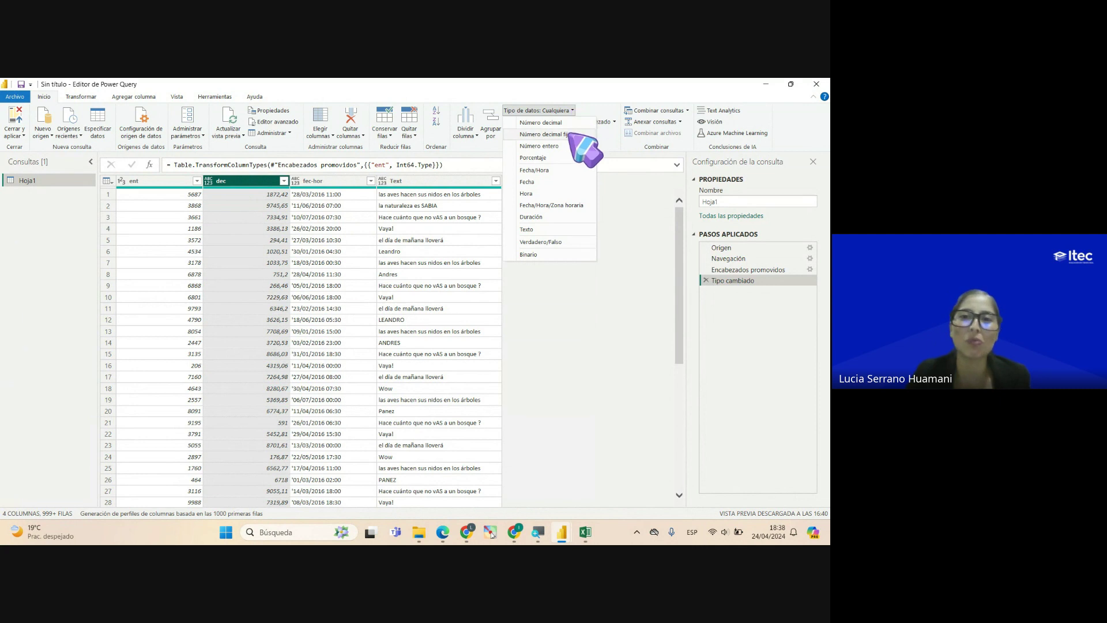
pyautogui.click(541, 122)
# Select the whole fec-hor column
pyautogui.click(334, 180)
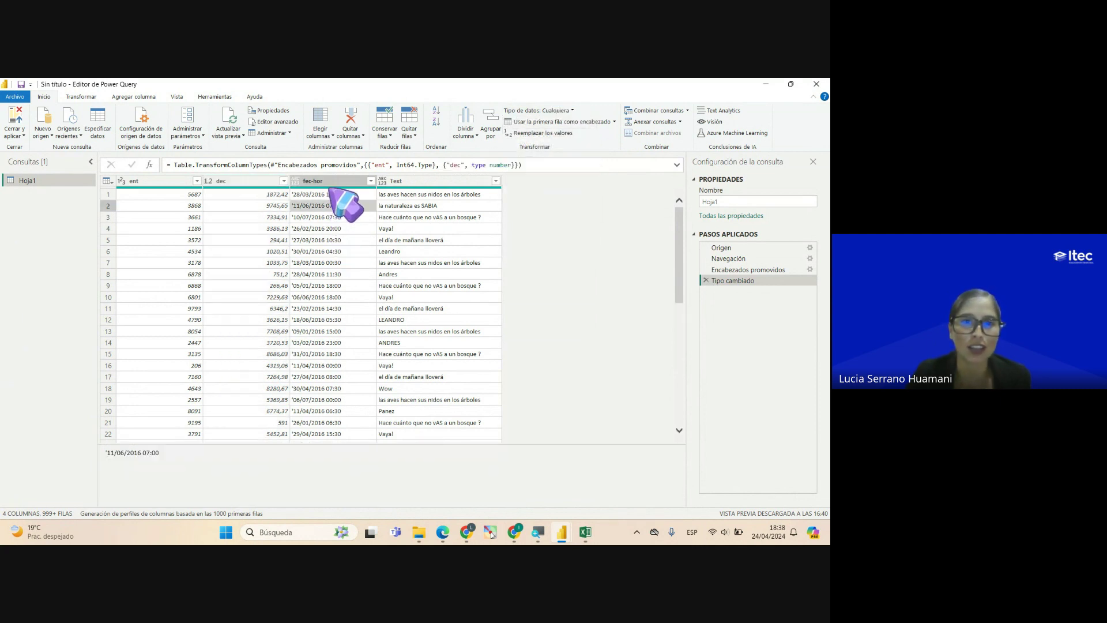
pyautogui.click(340, 194)
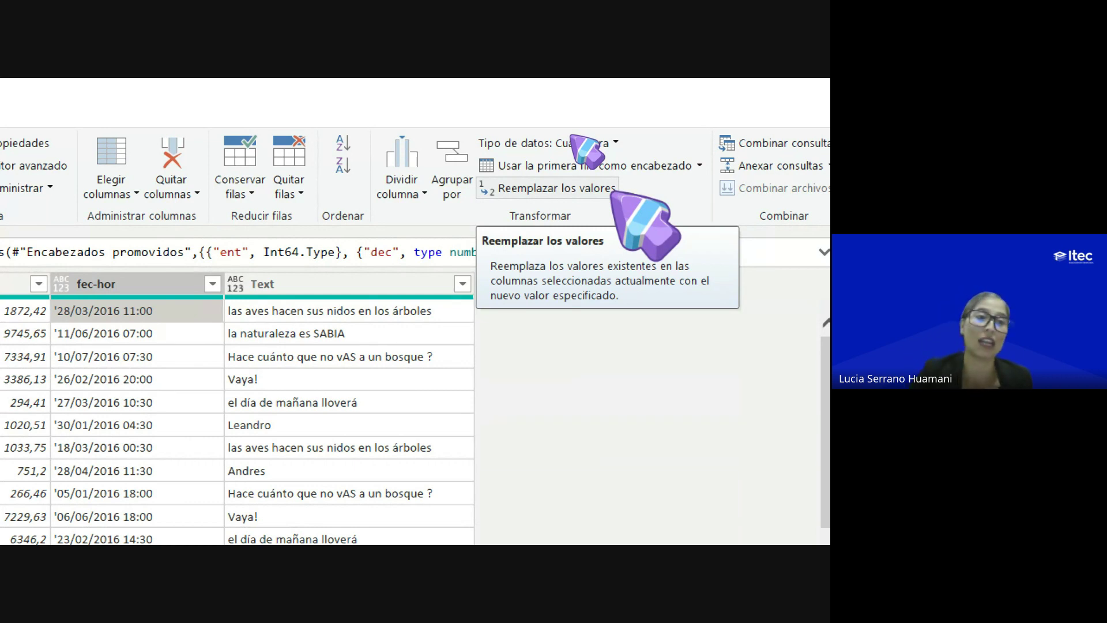
pyautogui.click(452, 292)
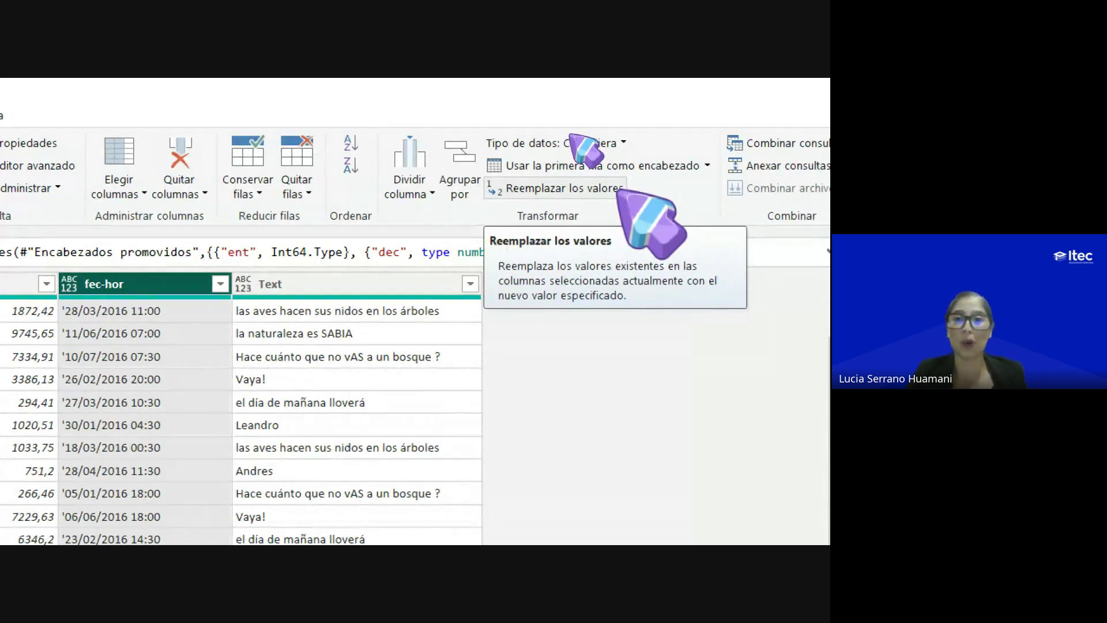
pyautogui.click(599, 190)
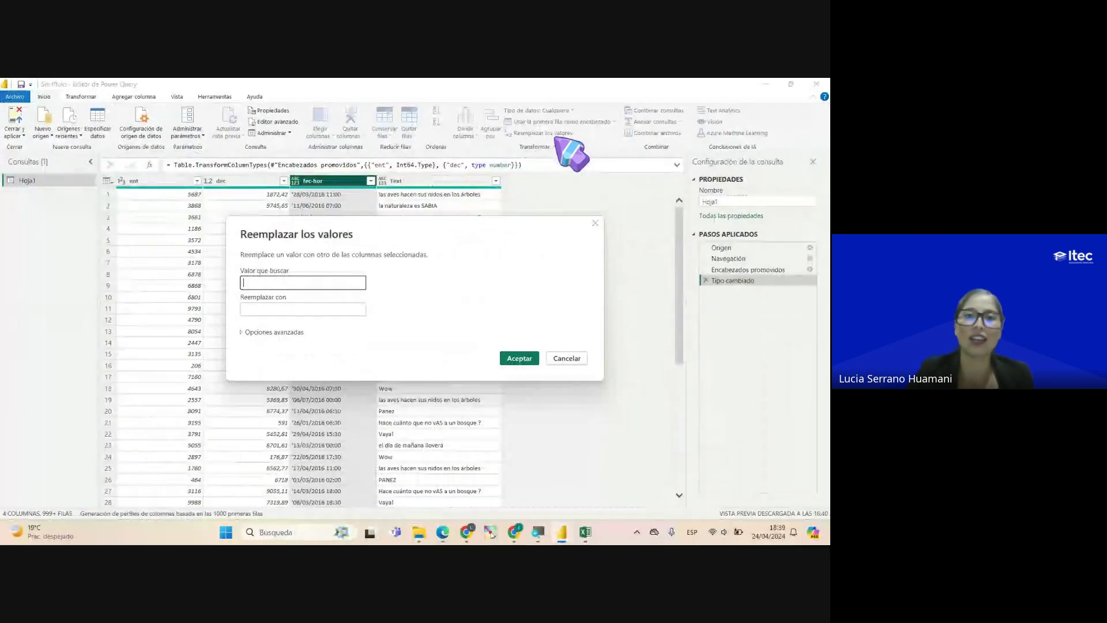
pyautogui.moveTo(470, 237); pyautogui.dragTo(568, 180)
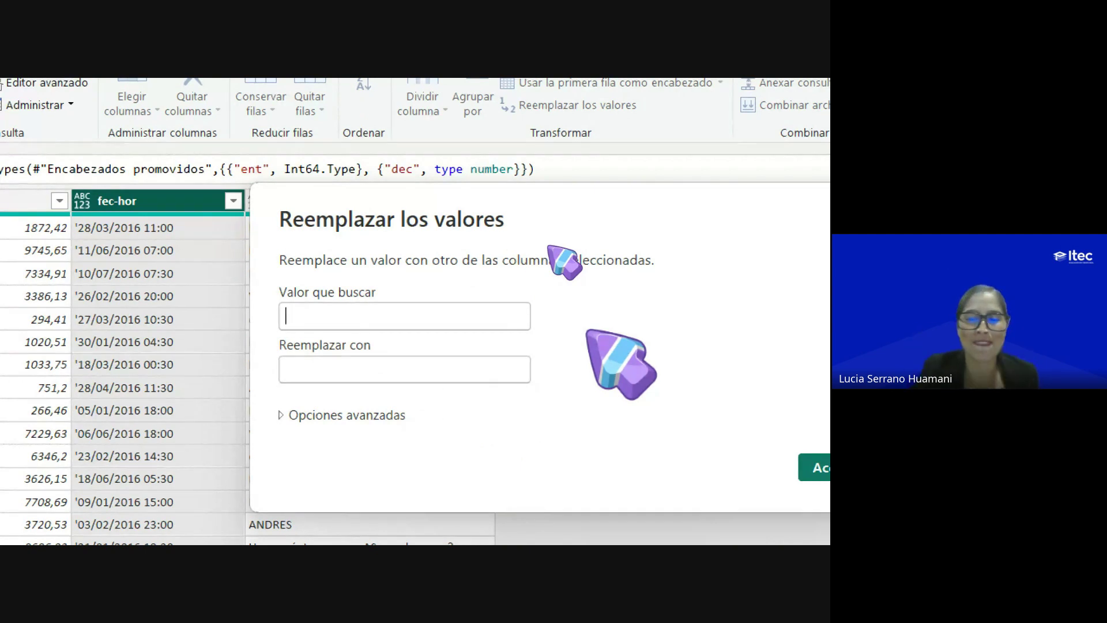
pyautogui.click(403, 316)
pyautogui.write("'")
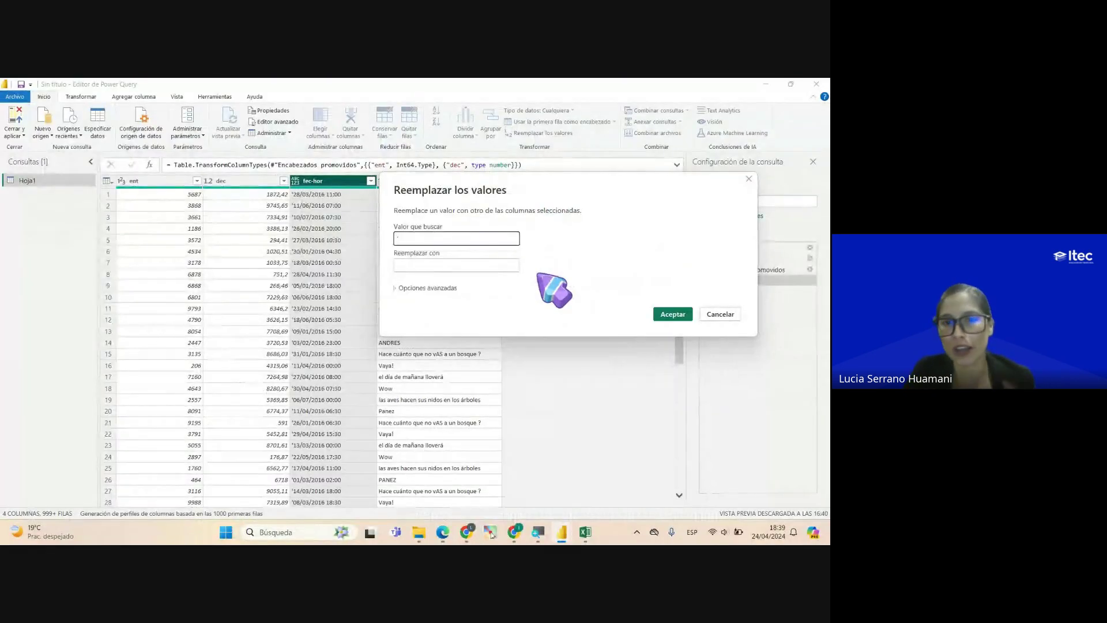
# Open the keyboard image from the TECLADOS folder on the desktop and examine where the apostrophe key is
pyautogui.press('super+d')
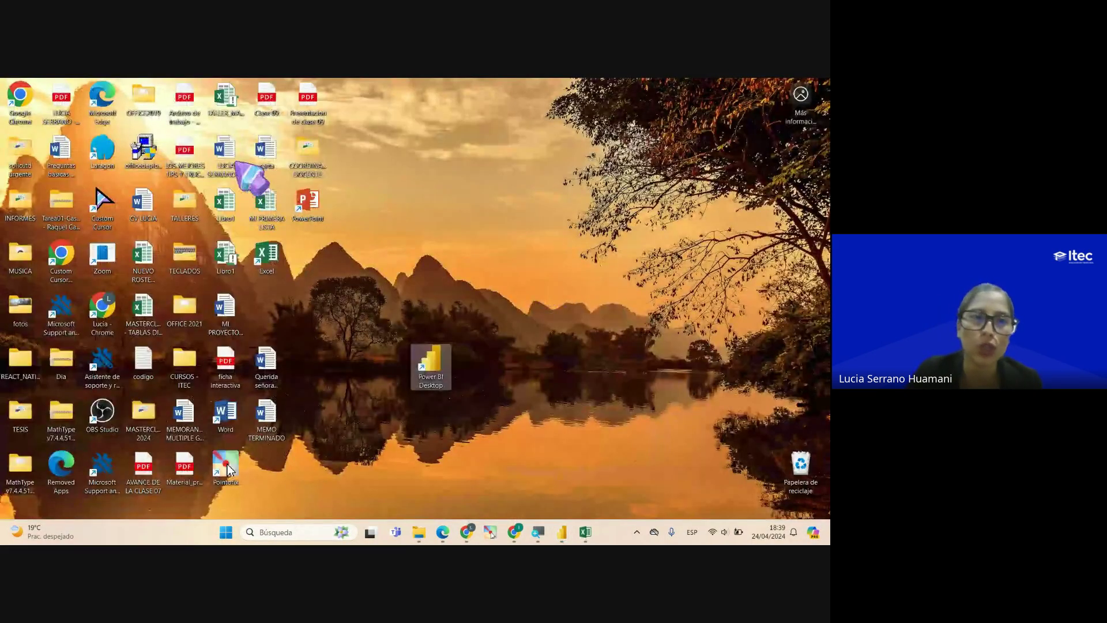
pyautogui.doubleClick(185, 257)
pyautogui.doubleClick(134, 205)
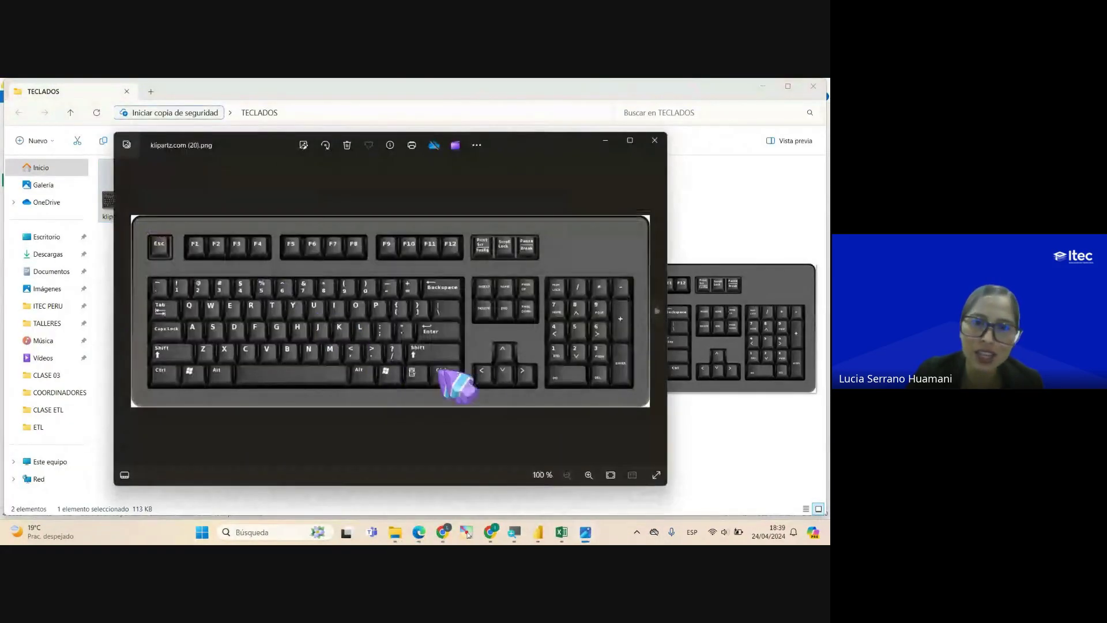
pyautogui.click(630, 140)
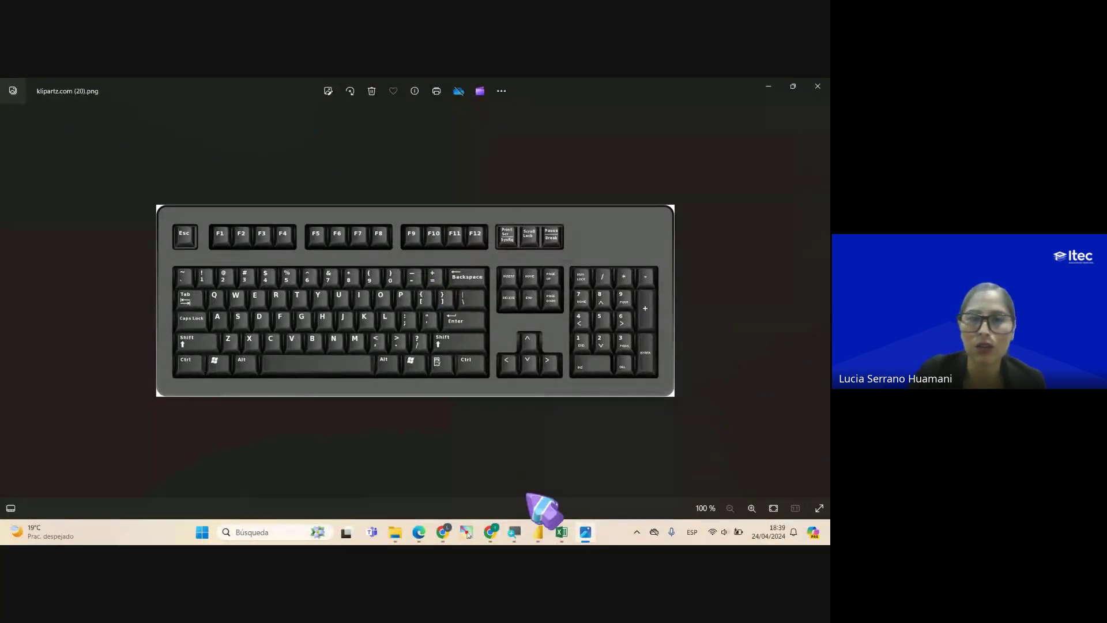
pyautogui.scroll(5, 483, 354)
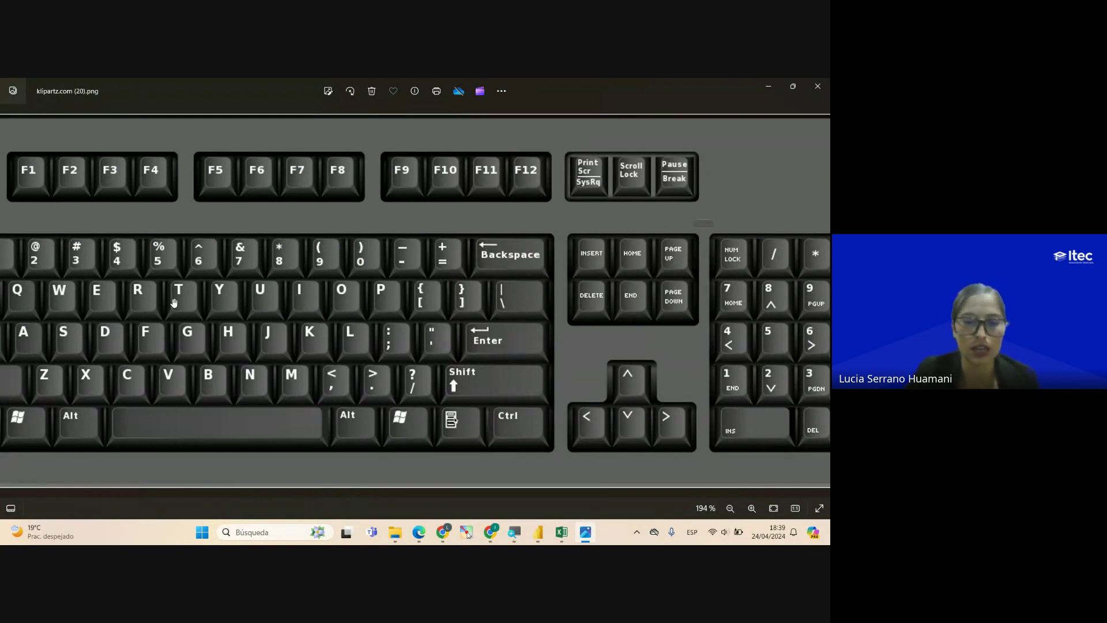
pyautogui.scroll(-3, 174, 302)
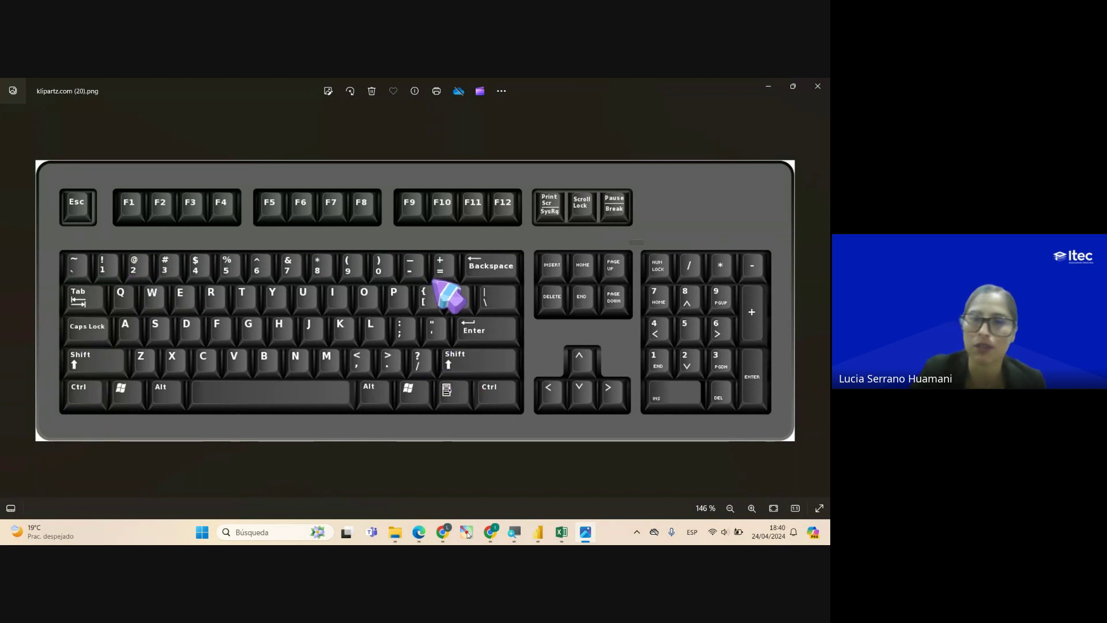
pyautogui.press('super+plus')
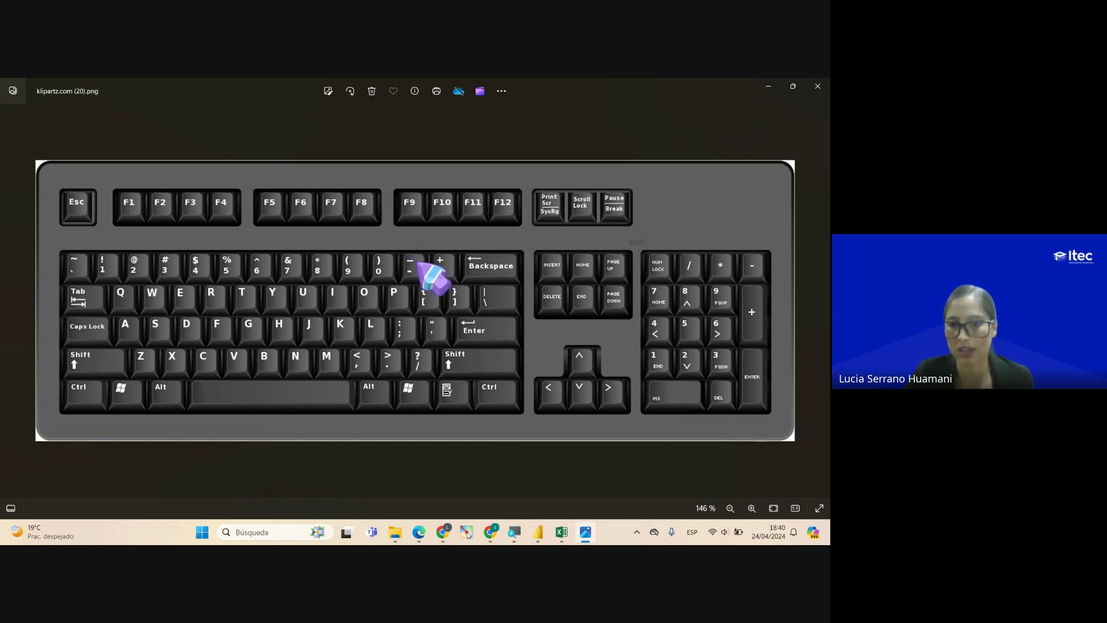
# Check the call messages in Google Meet and return to the Power Query Editor
pyautogui.moveTo(443, 531)
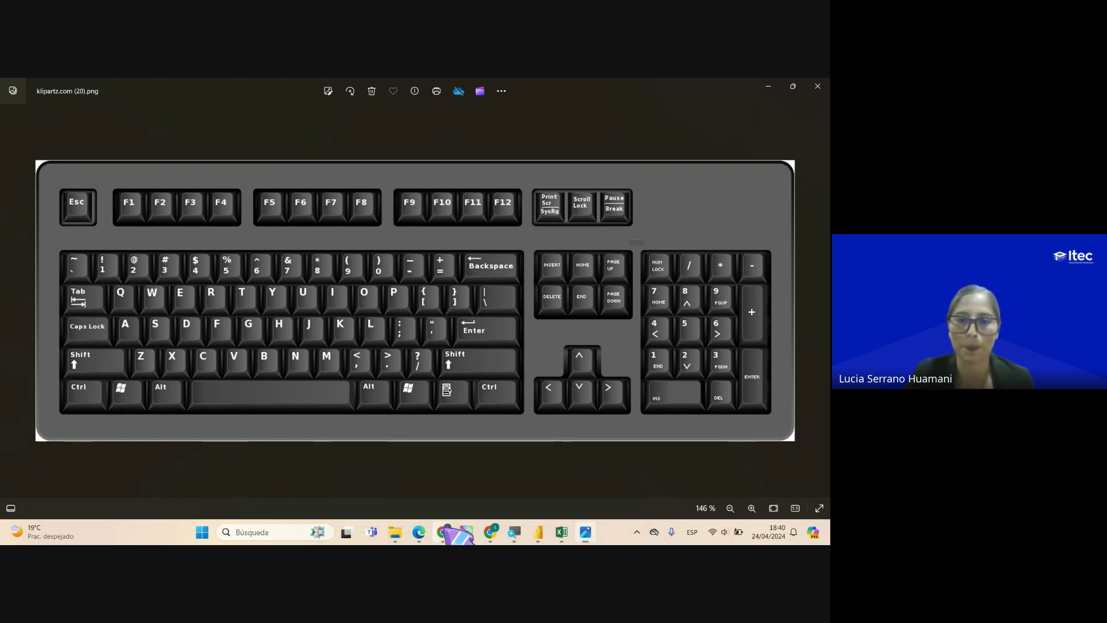
pyautogui.click(383, 478)
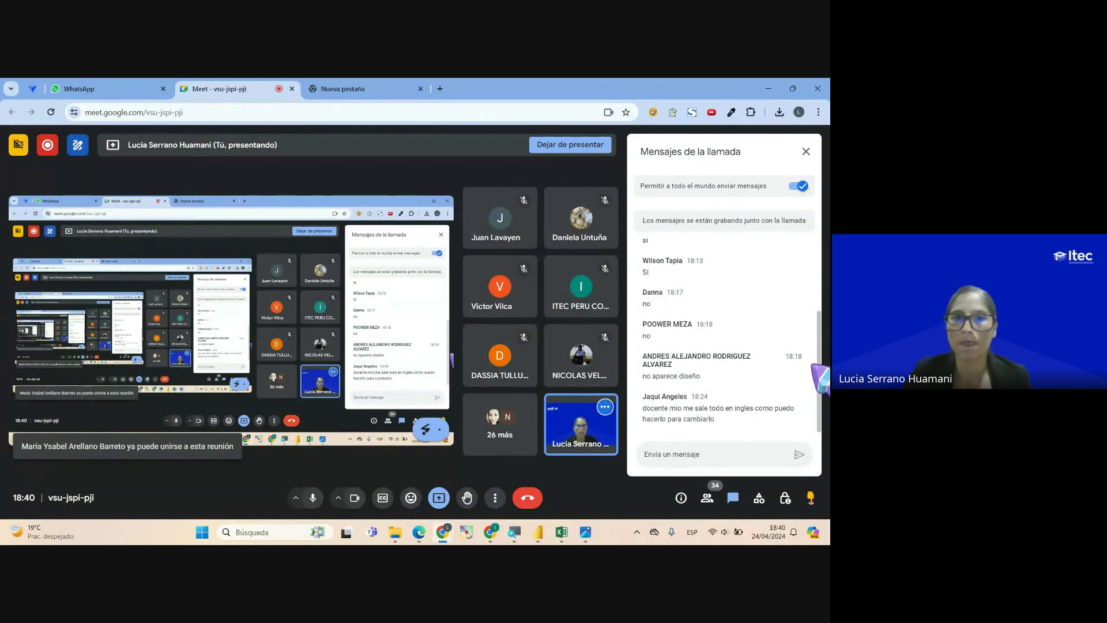
pyautogui.moveTo(478, 473)
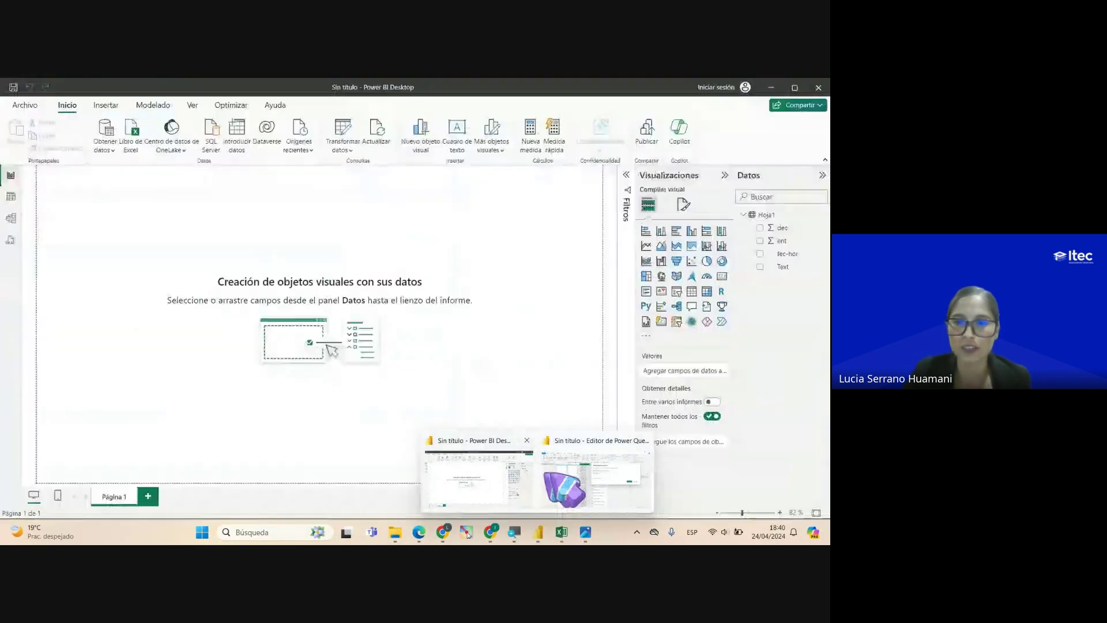
pyautogui.click(562, 484)
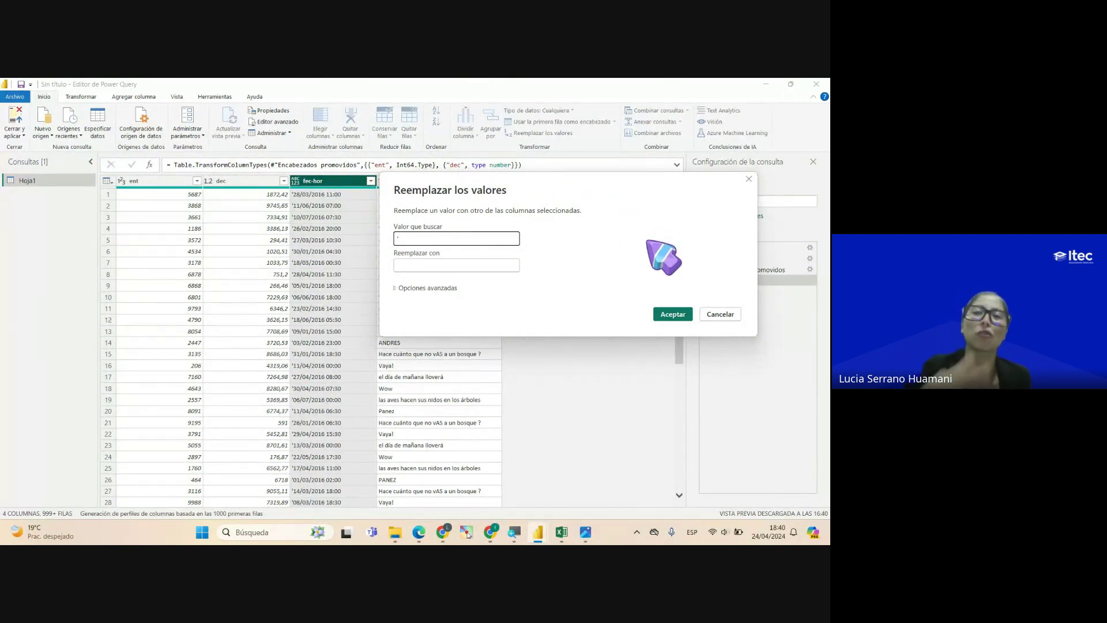
# Switch to the Power BI Desktop report window, return to the Power Query Editor and close the Reemplazar los valores dialog without applying it
pyautogui.moveTo(538, 532)
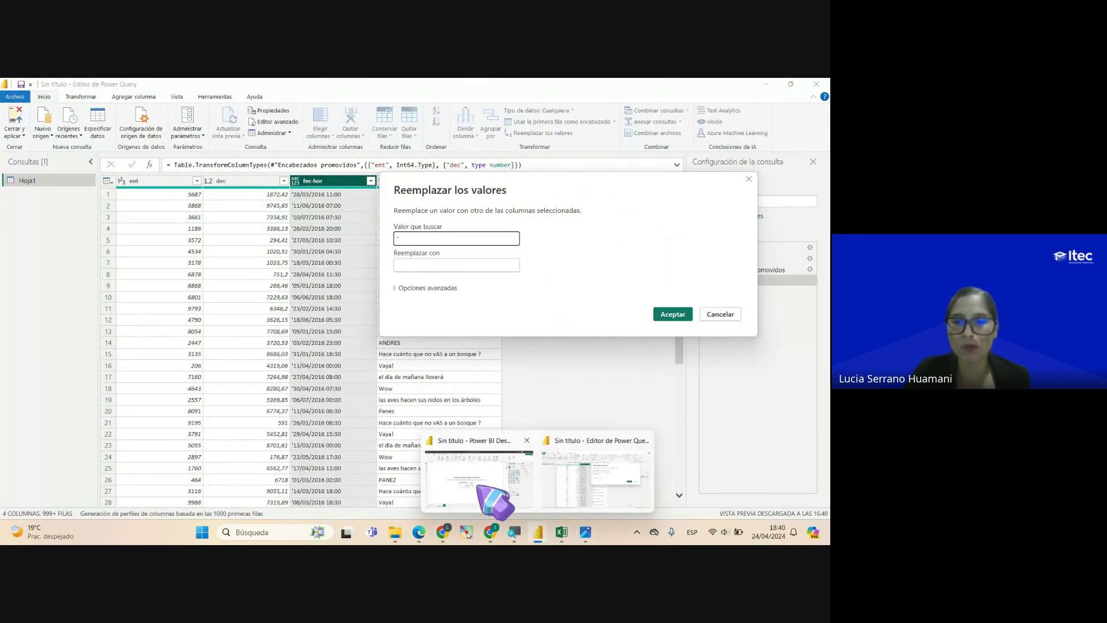
pyautogui.click(479, 490)
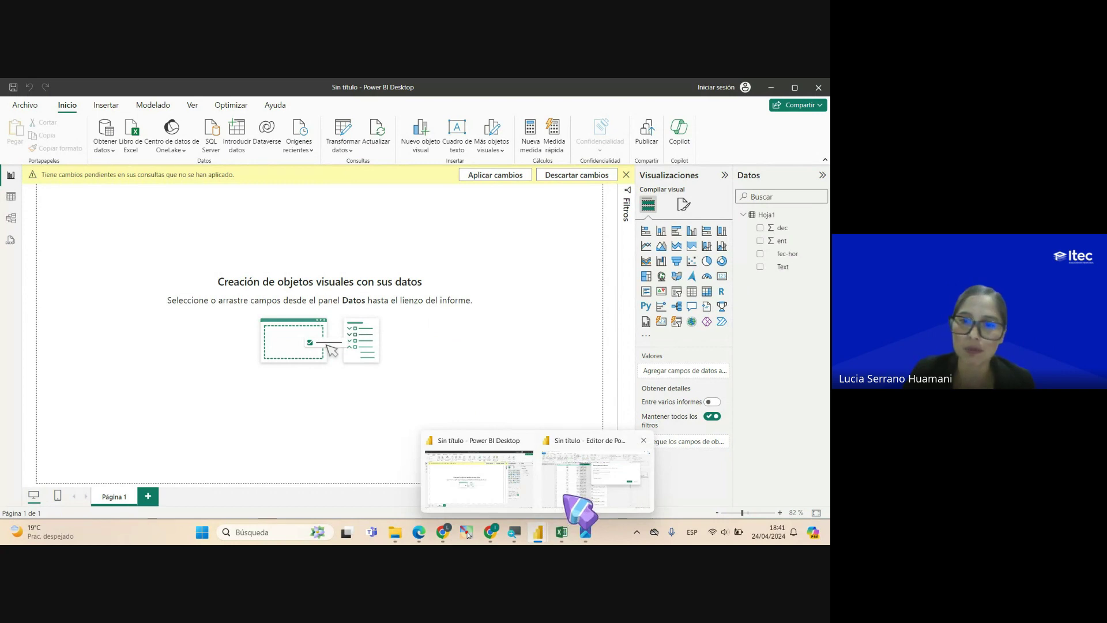
pyautogui.click(571, 502)
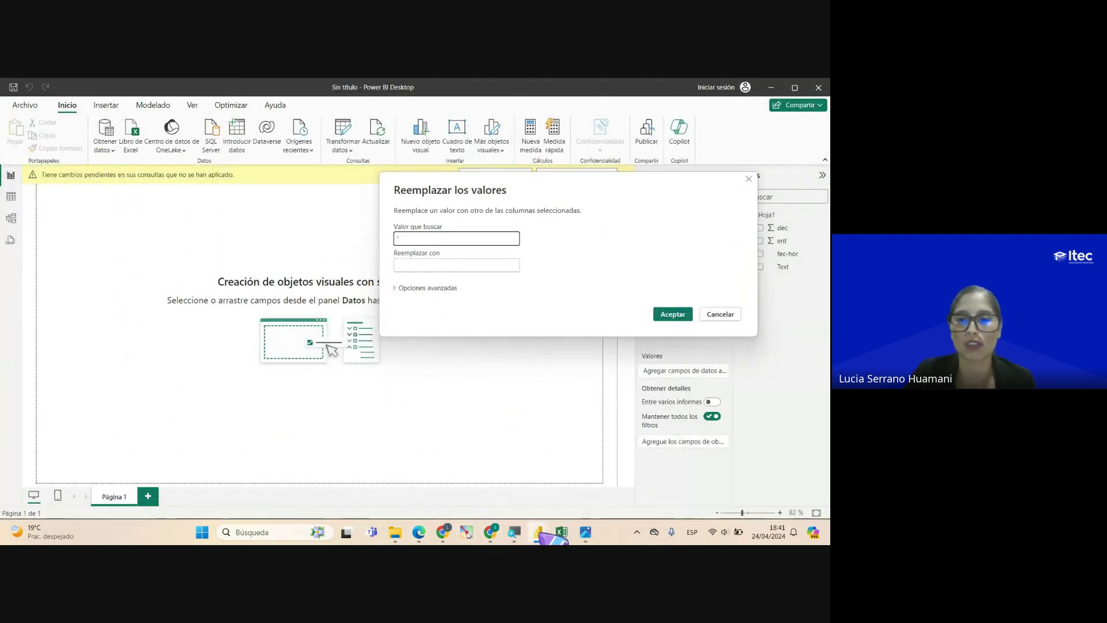
pyautogui.moveTo(533, 527)
pyautogui.click(548, 496)
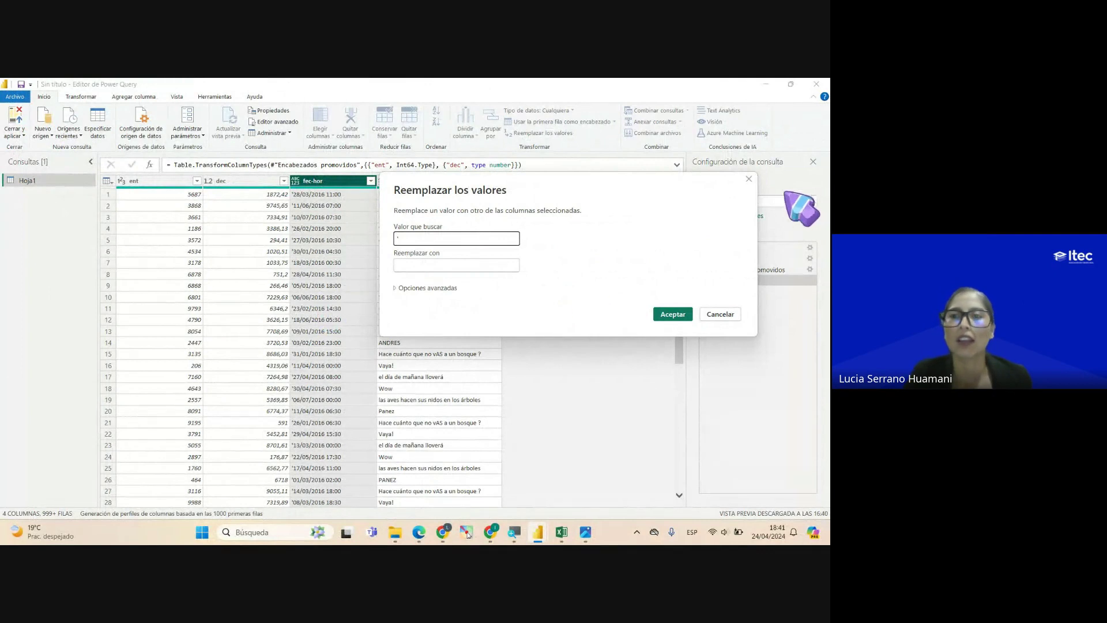
pyautogui.click(748, 179)
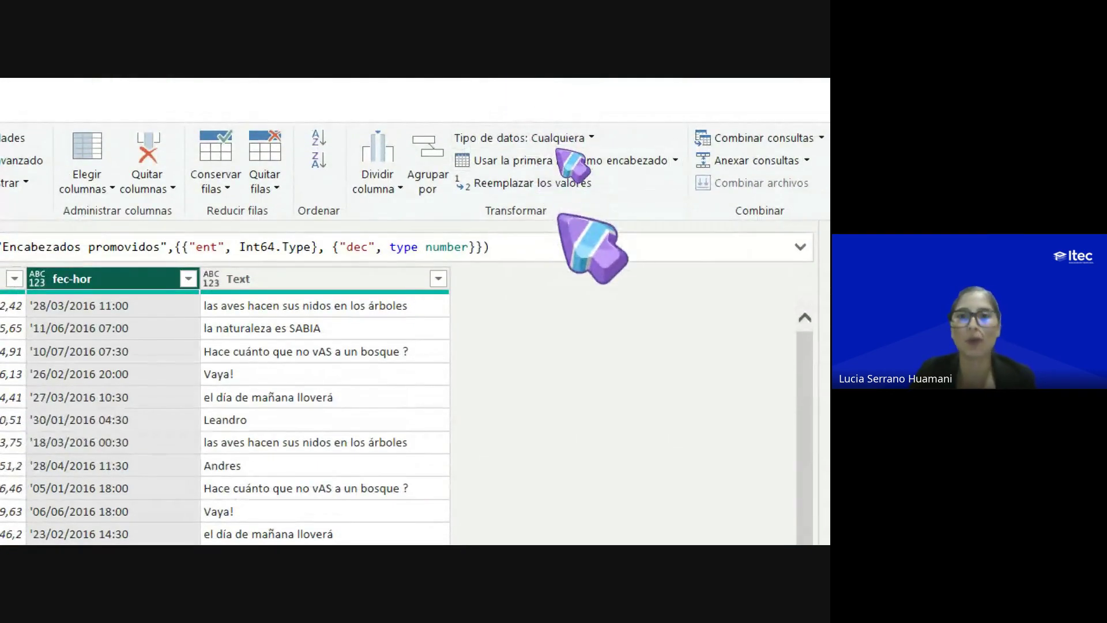
# Replace the apostrophe (') with an empty value throughout the fec-hor column using Reemplazar los valores
pyautogui.click(539, 183)
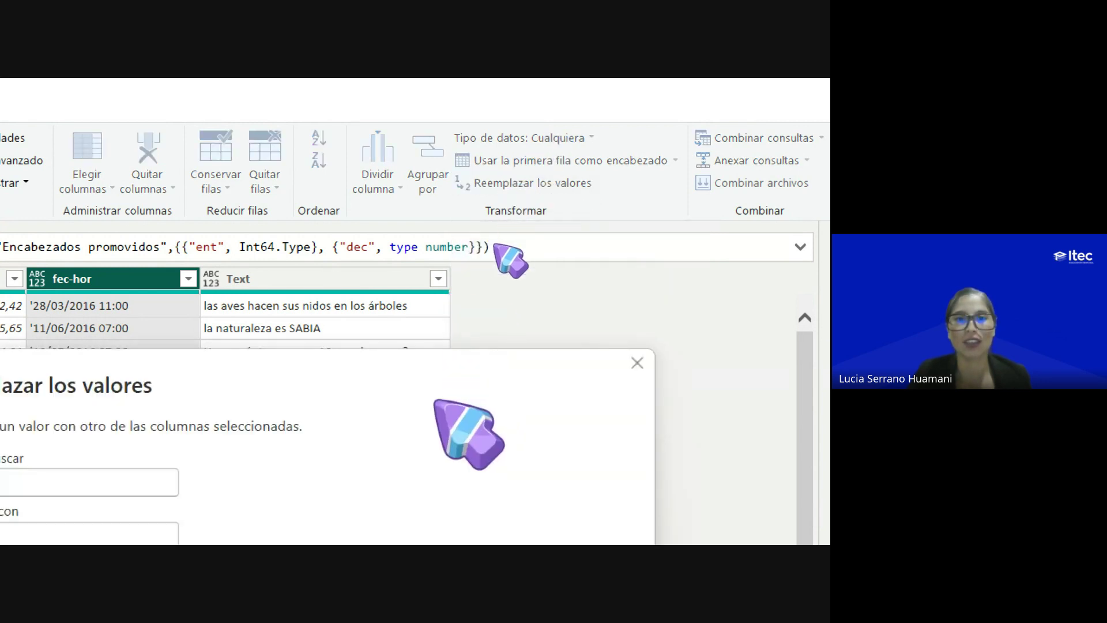
pyautogui.moveTo(126, 251); pyautogui.dragTo(422, 185)
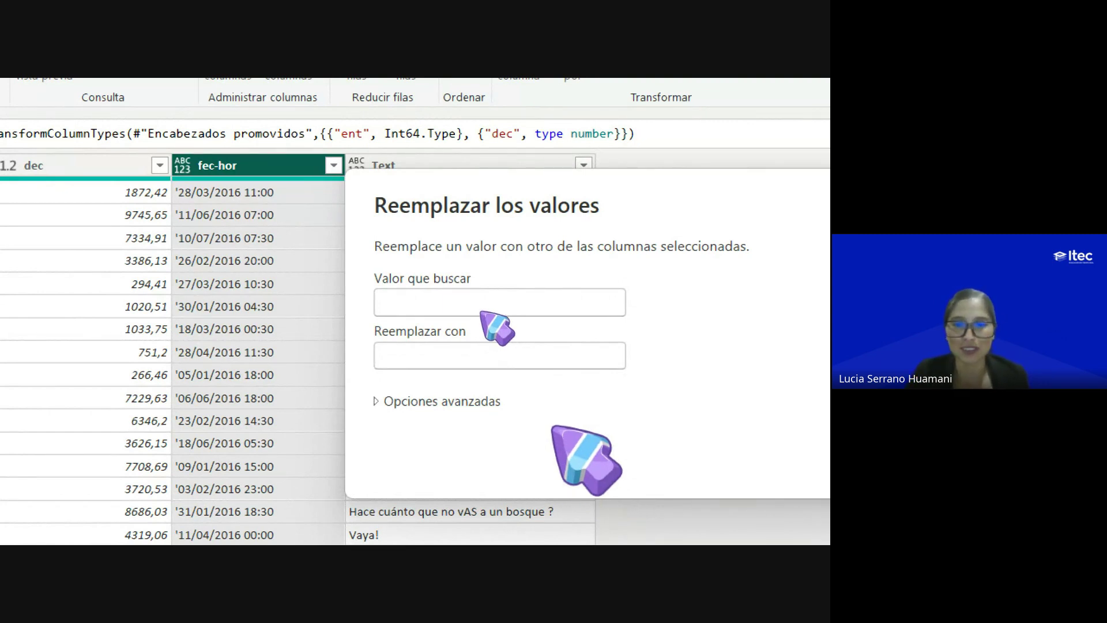
pyautogui.click(466, 302)
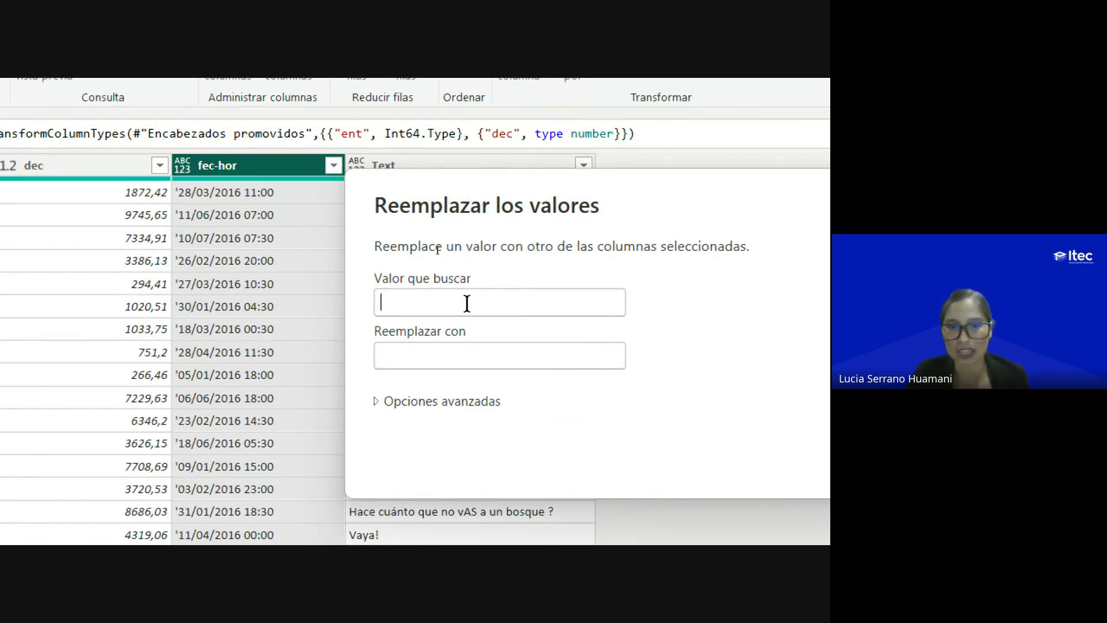
pyautogui.write("'")
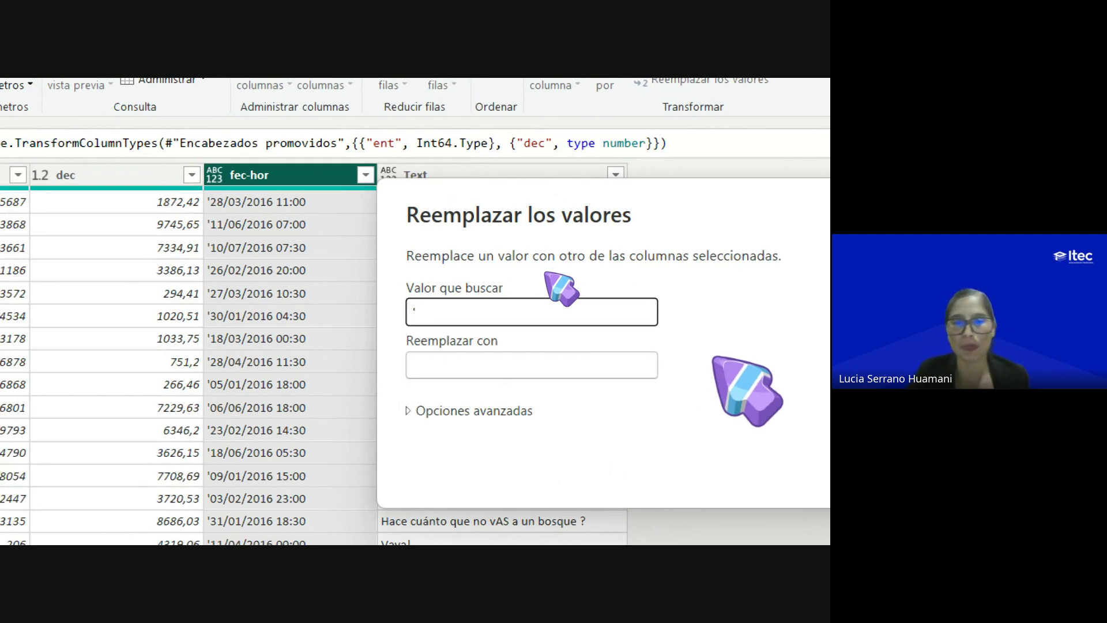
pyautogui.click(448, 368)
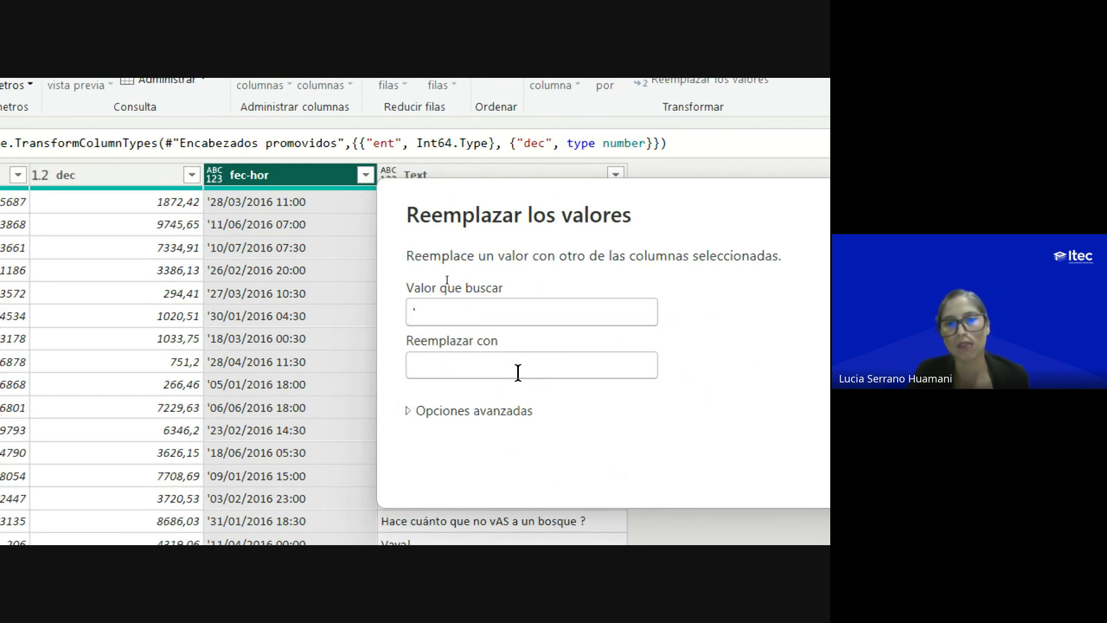
pyautogui.click(484, 310)
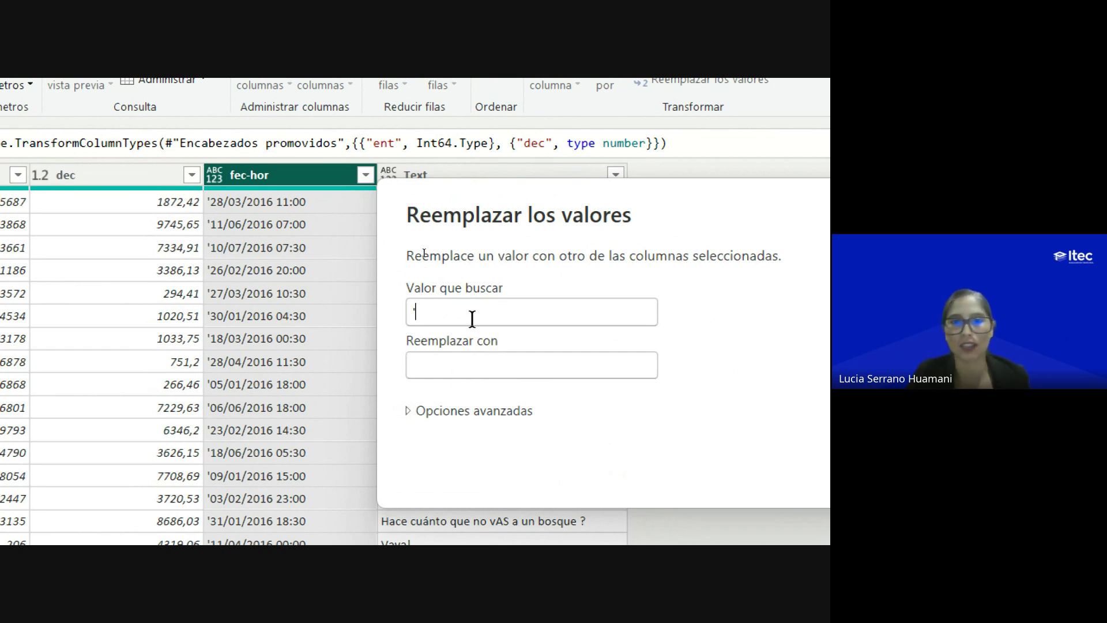
pyautogui.click(464, 371)
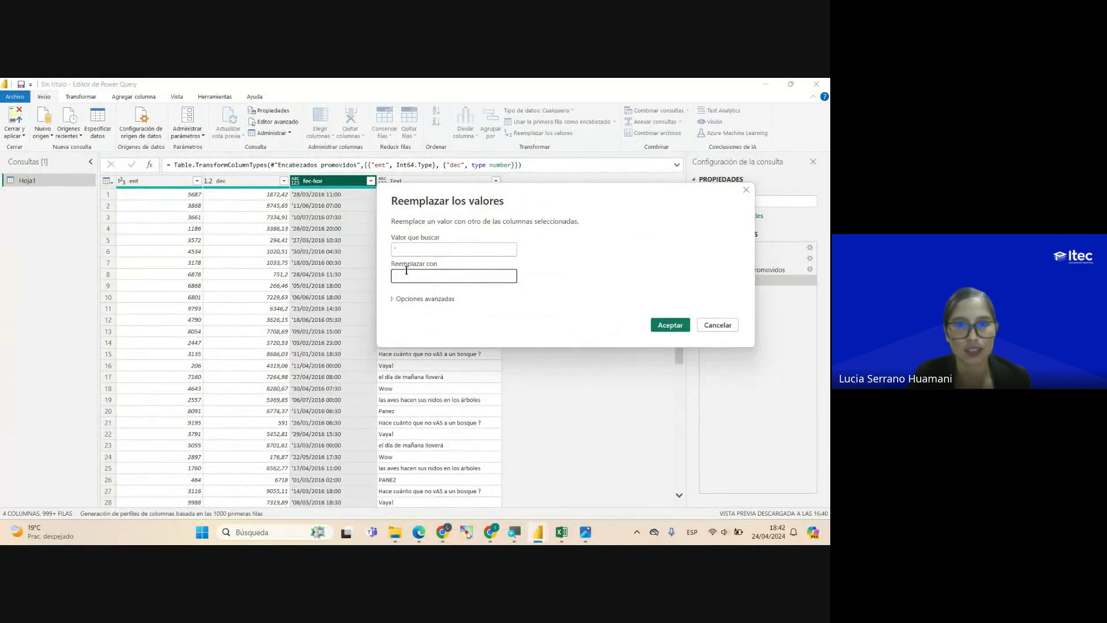
pyautogui.click(671, 325)
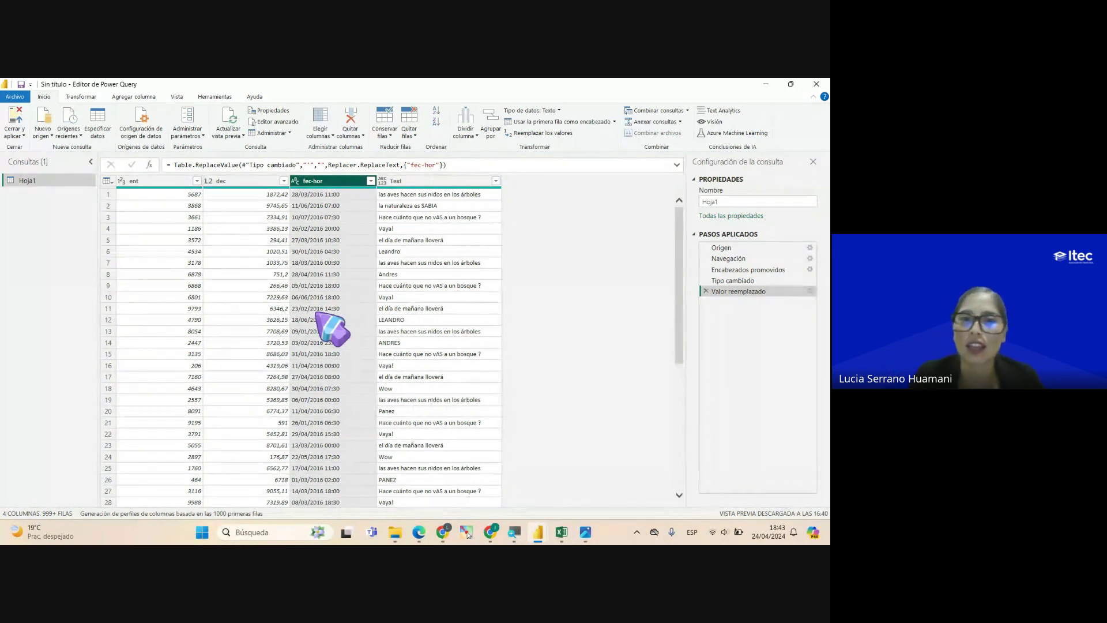
# Change the data type of the fec-hor column to Fecha/Hora
pyautogui.click(441, 165)
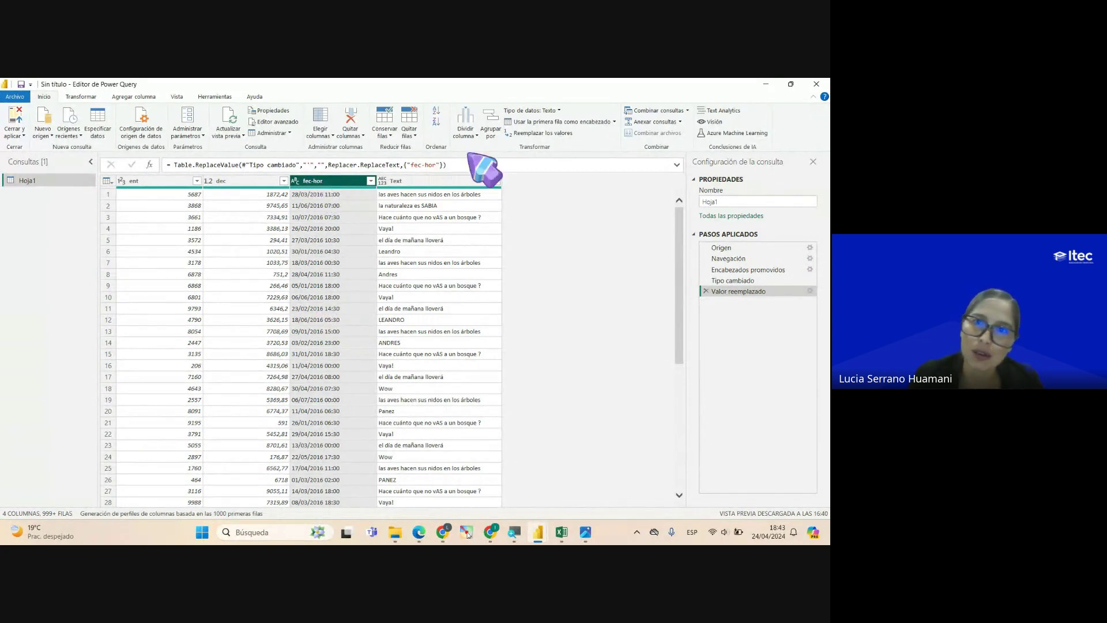
pyautogui.click(557, 110)
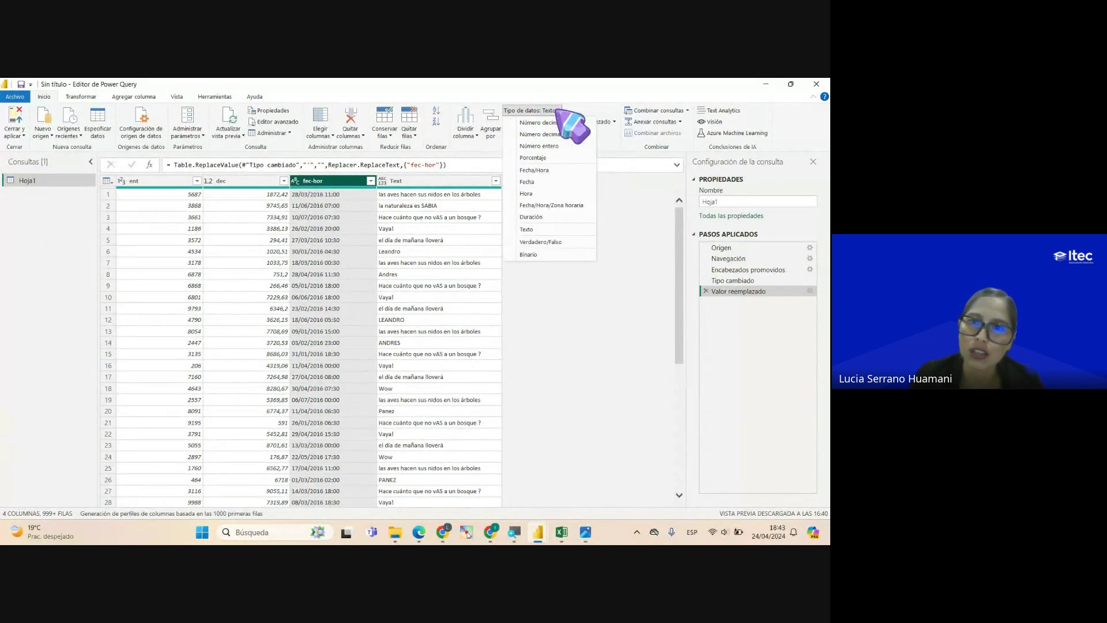
pyautogui.click(552, 169)
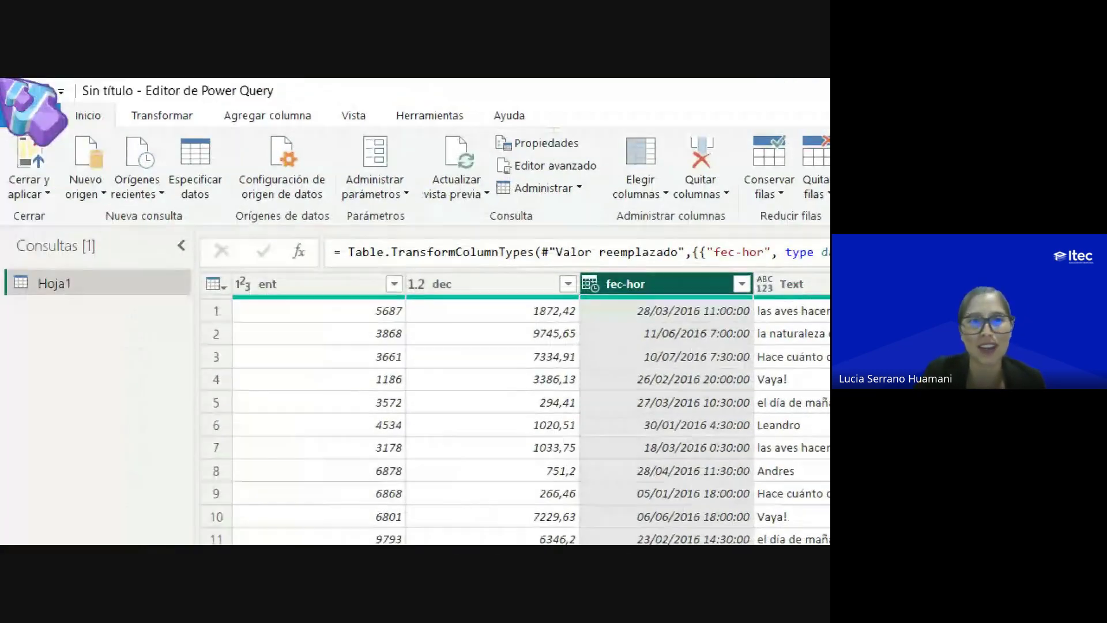
# Try to change the fec-hor column's data type to Fecha, replacing the existing type conversion instead of adding a new step
pyautogui.click(173, 115)
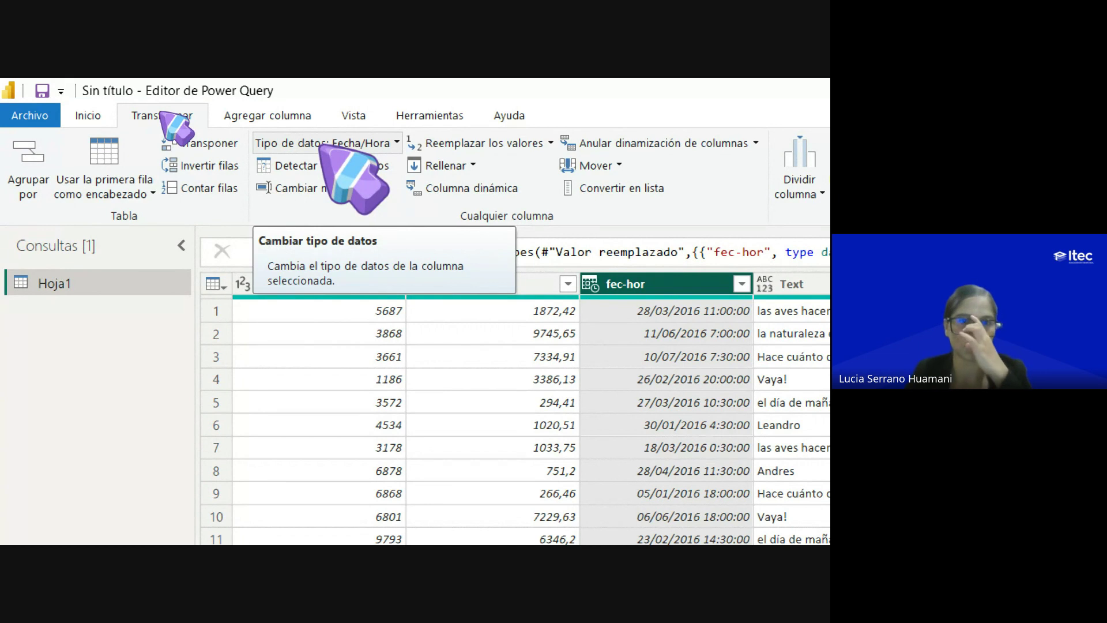
pyautogui.click(397, 143)
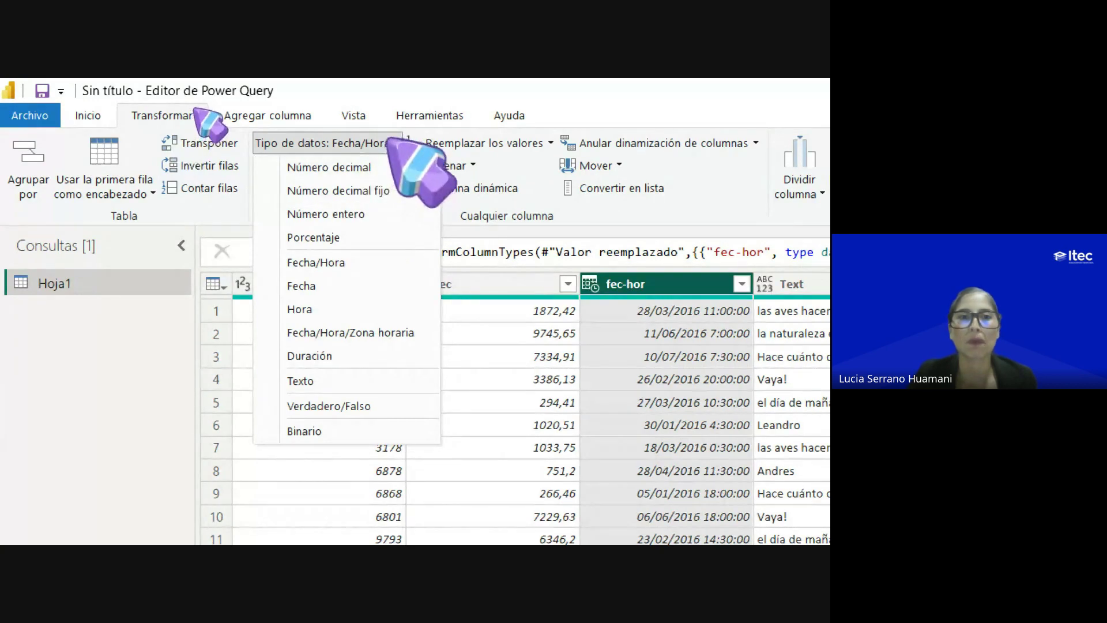
pyautogui.click(387, 144)
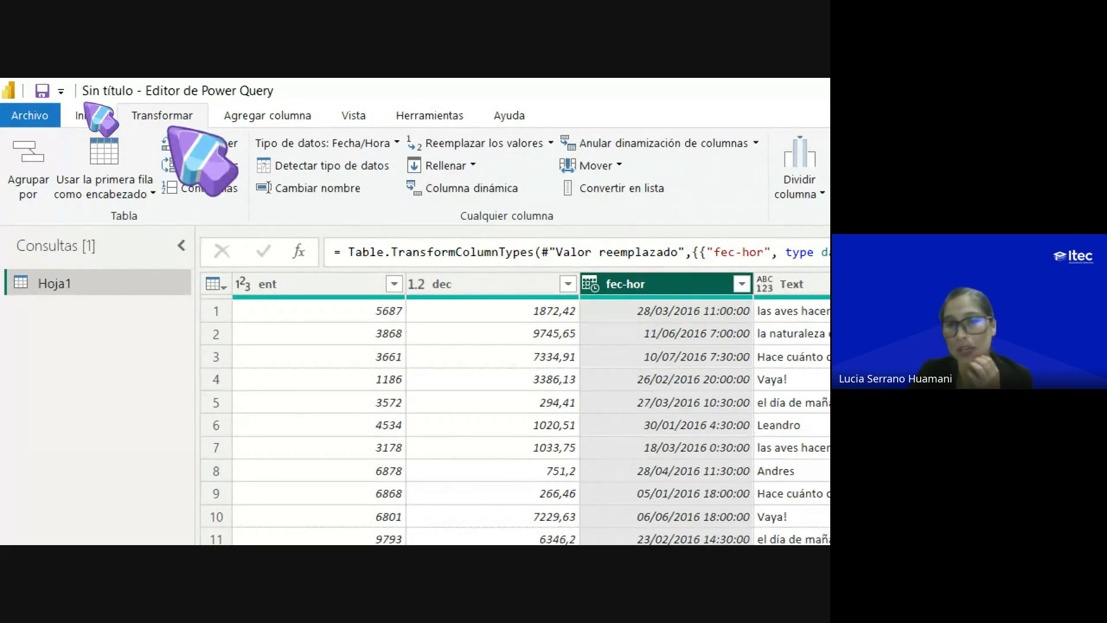
pyautogui.click(397, 143)
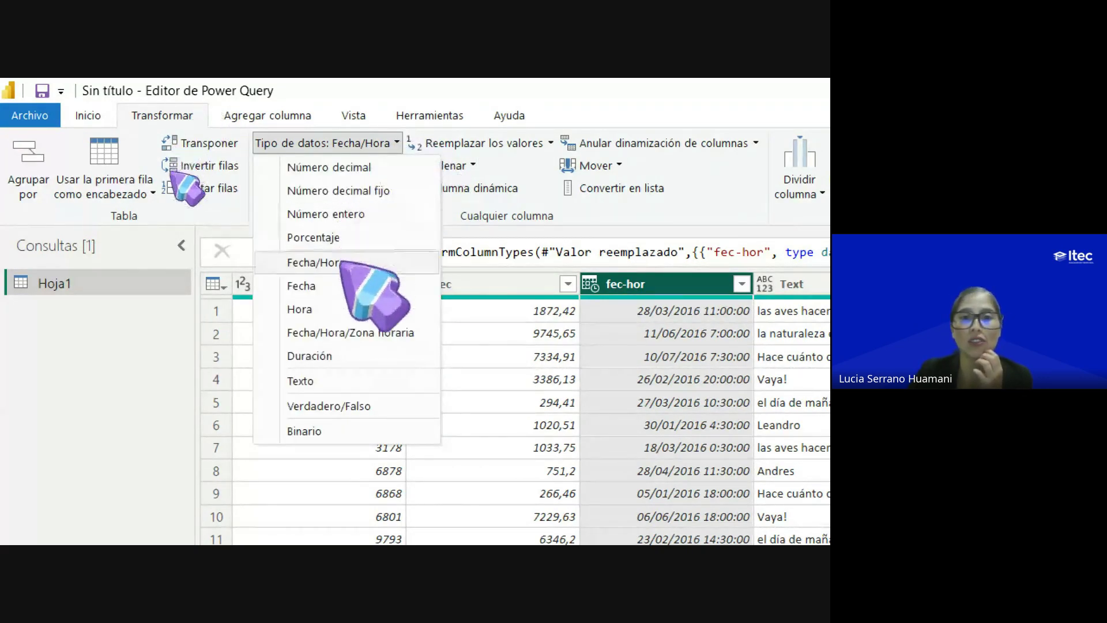
pyautogui.click(312, 286)
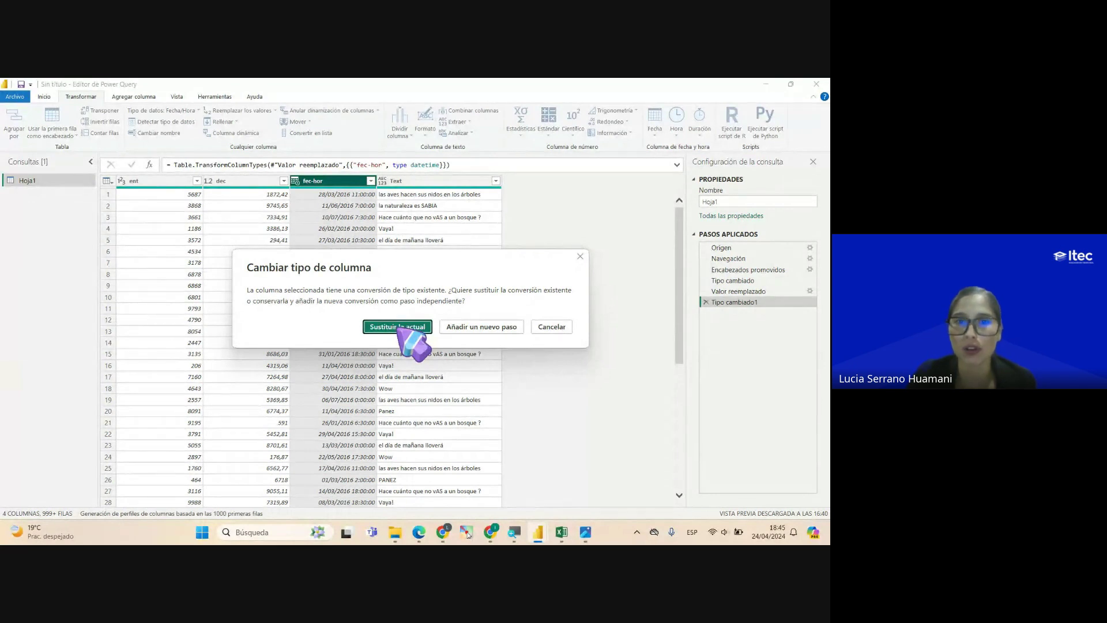
pyautogui.click(399, 328)
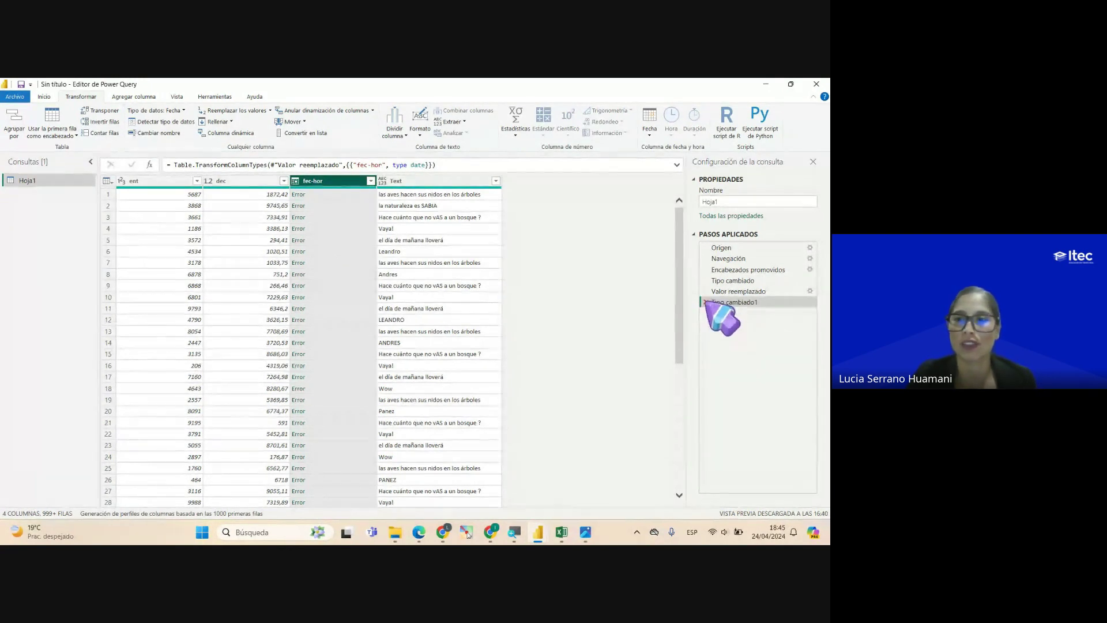
# Remove the Tipo cambiado1 step from the query's applied steps
pyautogui.click(705, 302)
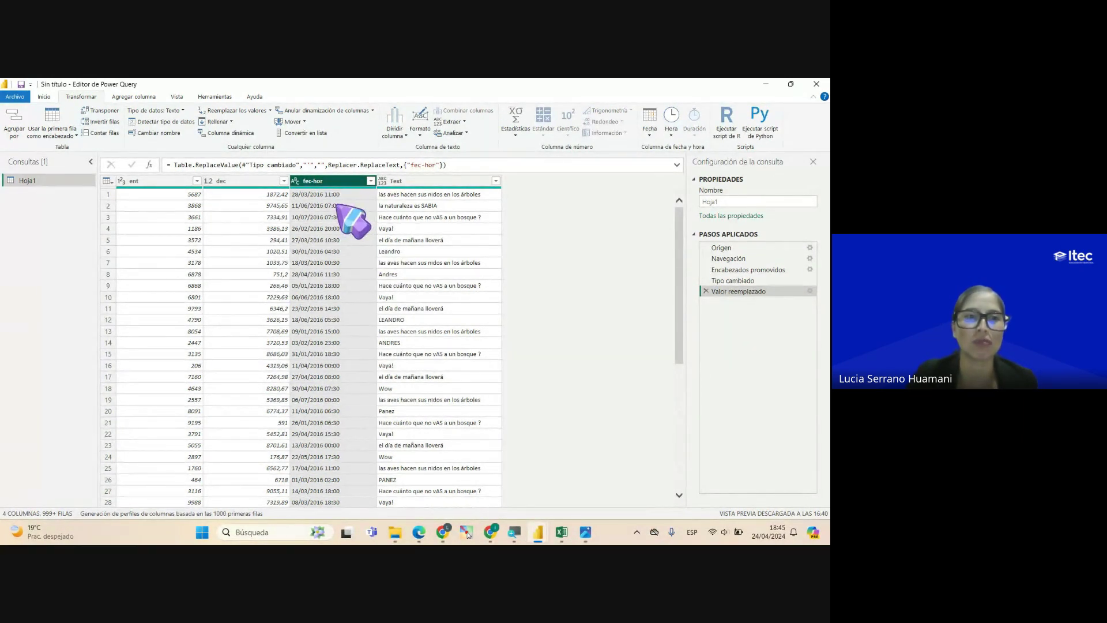
pyautogui.click(134, 96)
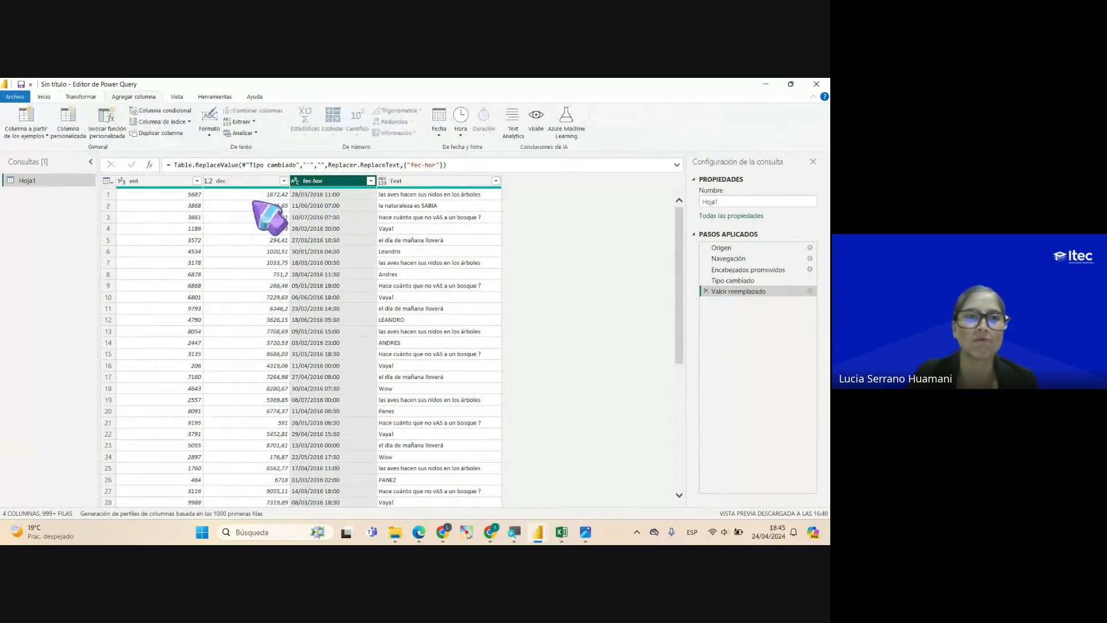
pyautogui.click(81, 96)
pyautogui.click(45, 97)
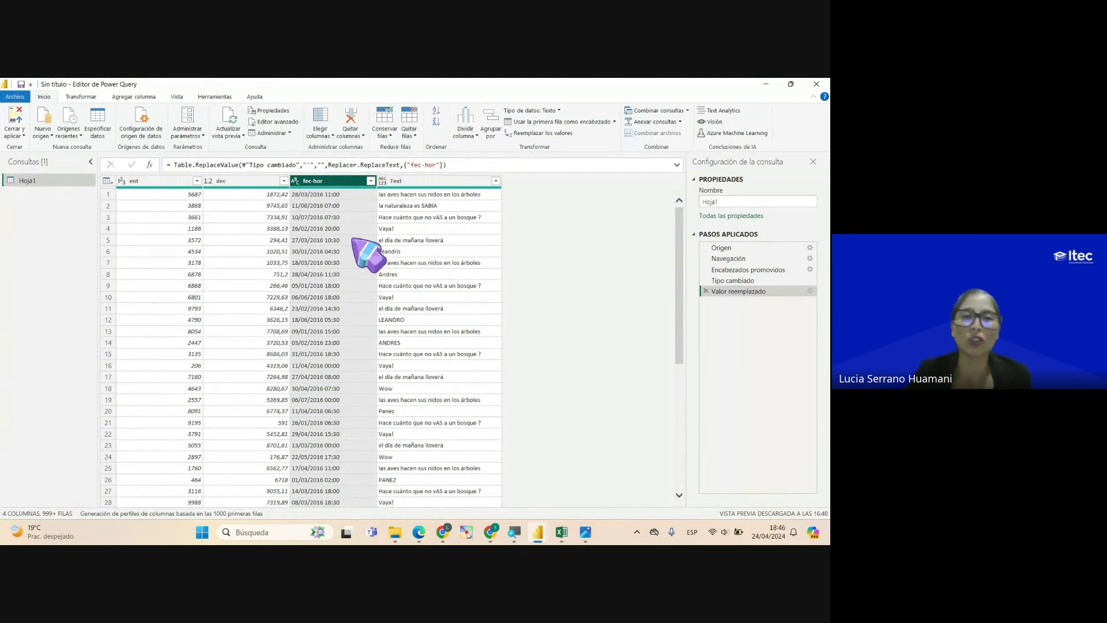
# Examine the capitalisation of the entries in the first rows of the Text column
pyautogui.click(415, 197)
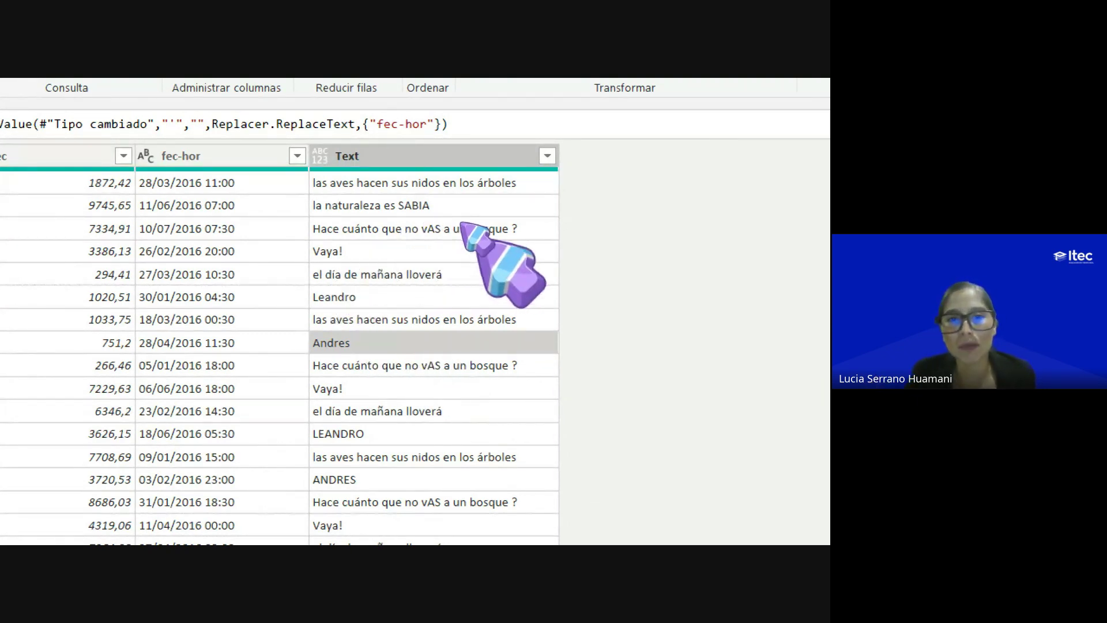
pyautogui.click(444, 228)
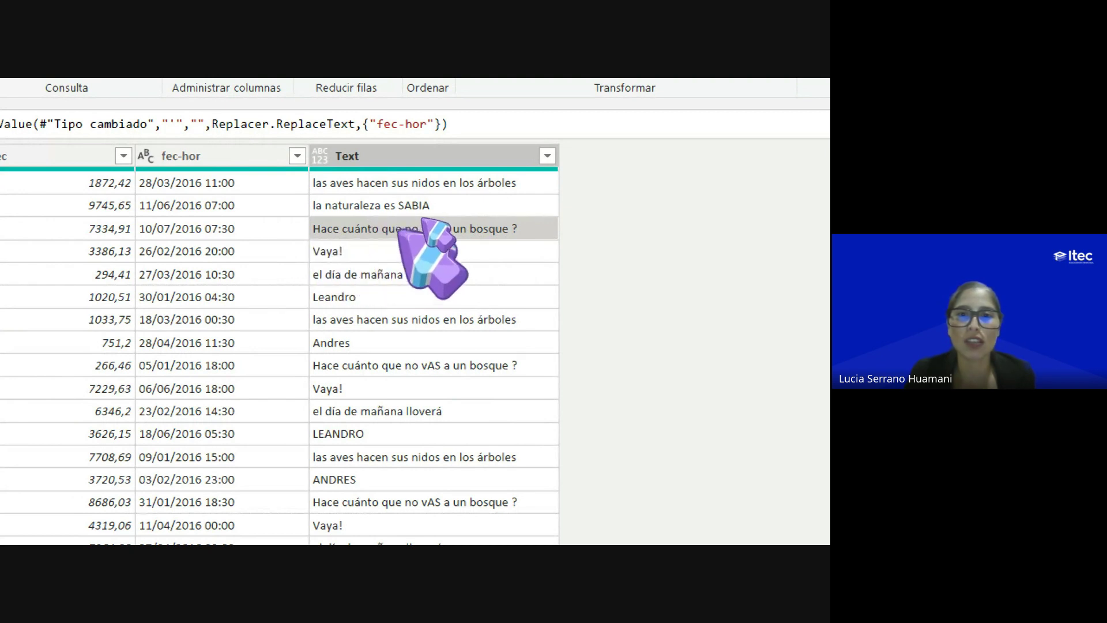
pyautogui.click(448, 242)
pyautogui.click(450, 274)
pyautogui.click(450, 297)
pyautogui.click(450, 319)
pyautogui.click(444, 342)
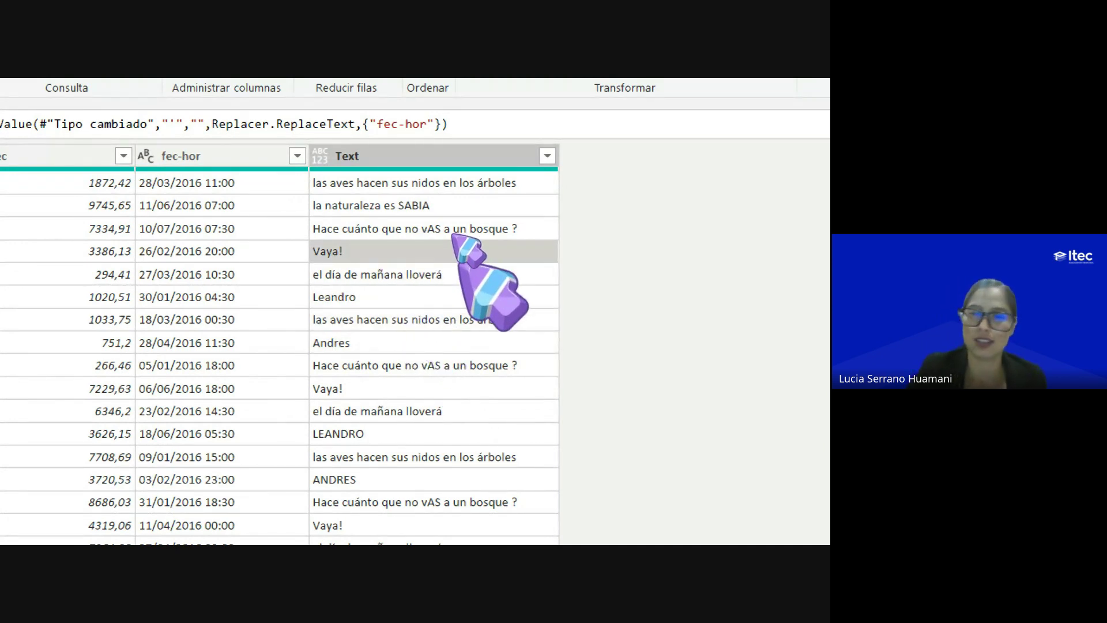
pyautogui.click(669, 166)
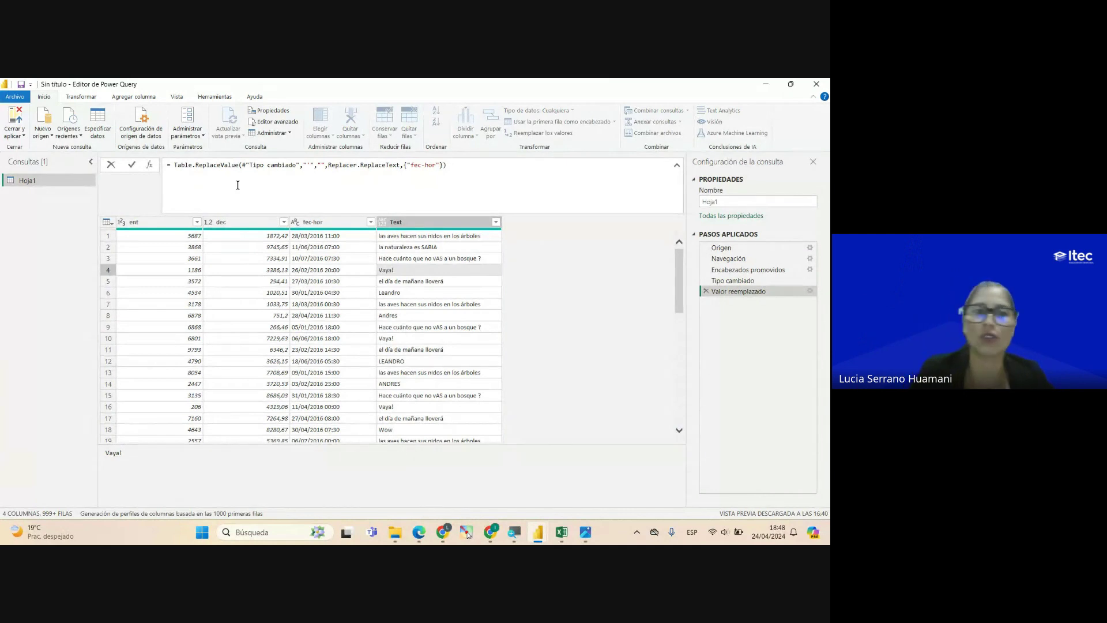
pyautogui.click(426, 236)
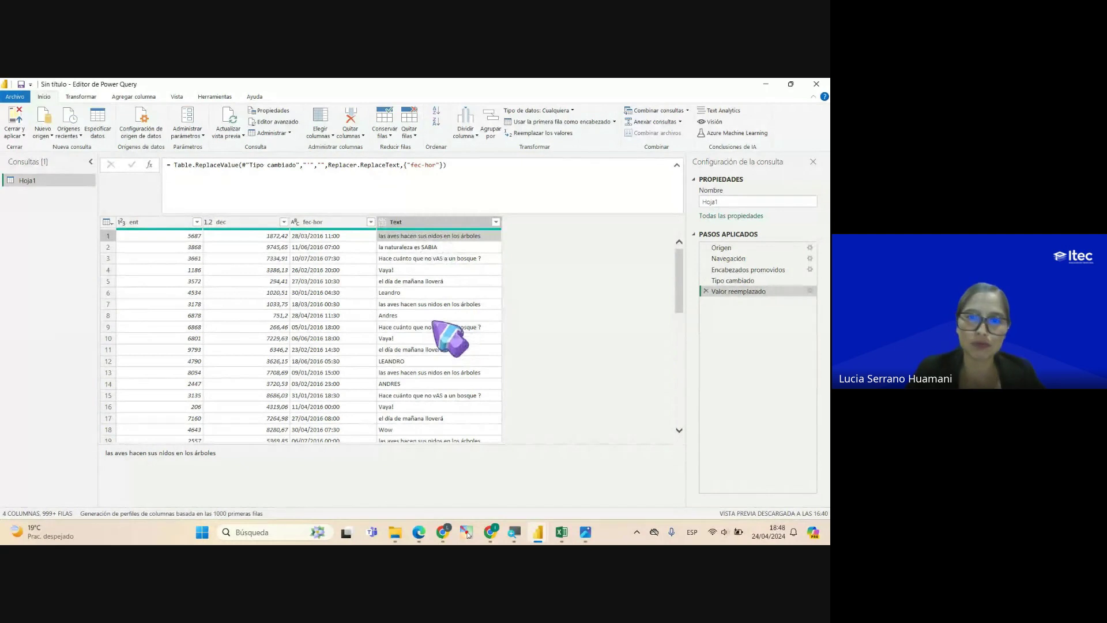
pyautogui.click(422, 246)
# Convert the whole Text column to lowercase with the minúsculas transformation and check the converted rows
pyautogui.click(406, 224)
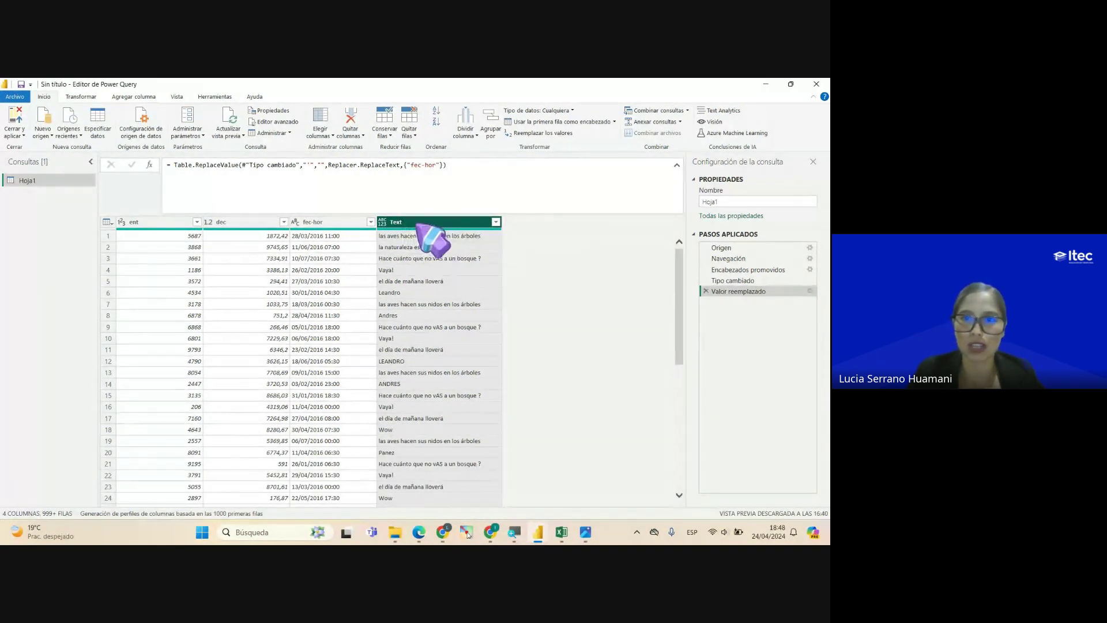
pyautogui.click(677, 165)
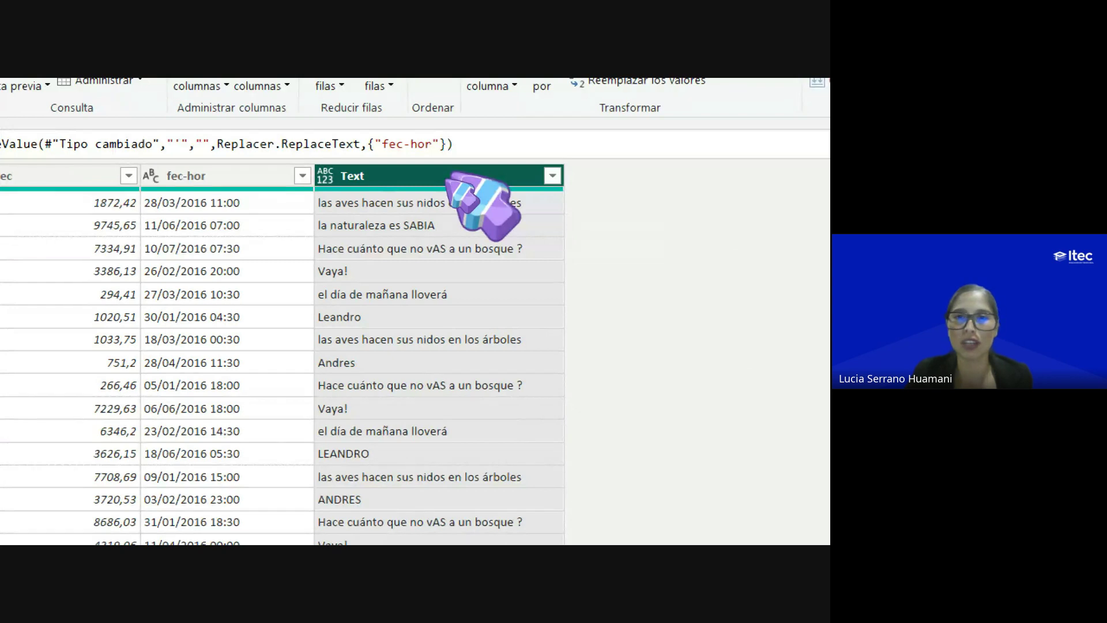
pyautogui.rightClick(450, 174)
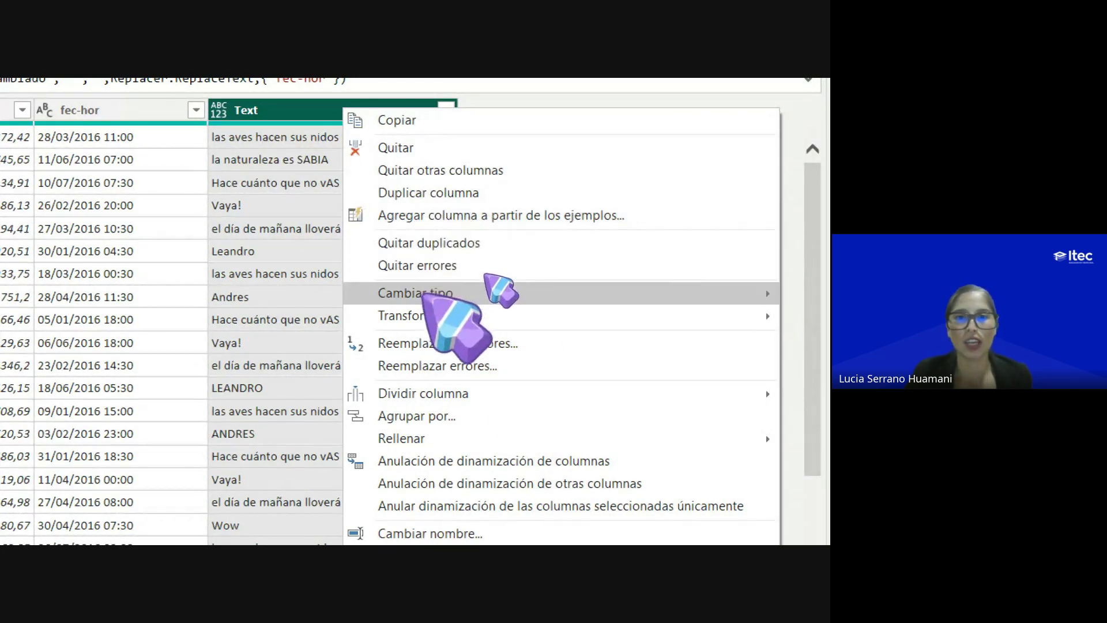
pyautogui.moveTo(490, 314)
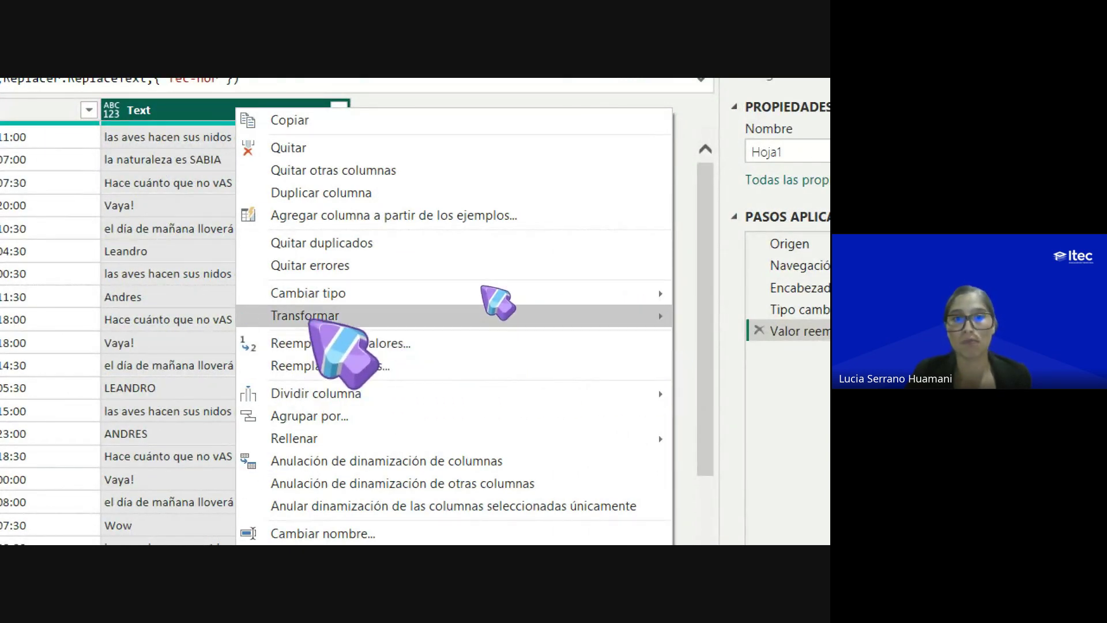
pyautogui.moveTo(301, 315)
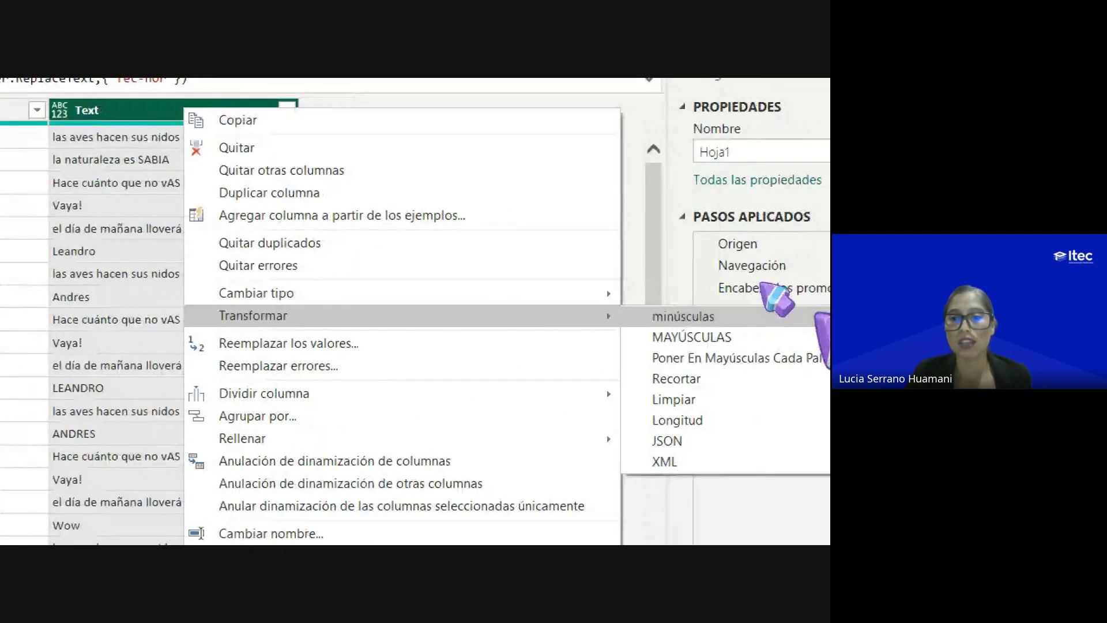
pyautogui.click(721, 316)
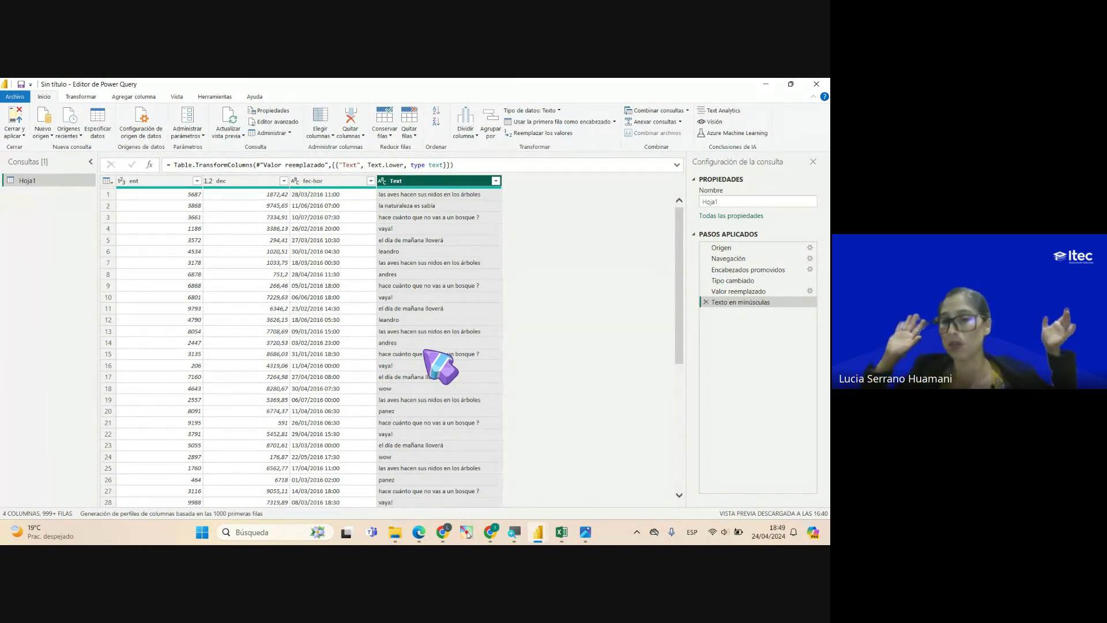
pyautogui.scroll(-3, 478, 375)
pyautogui.scroll(-13, 468, 367)
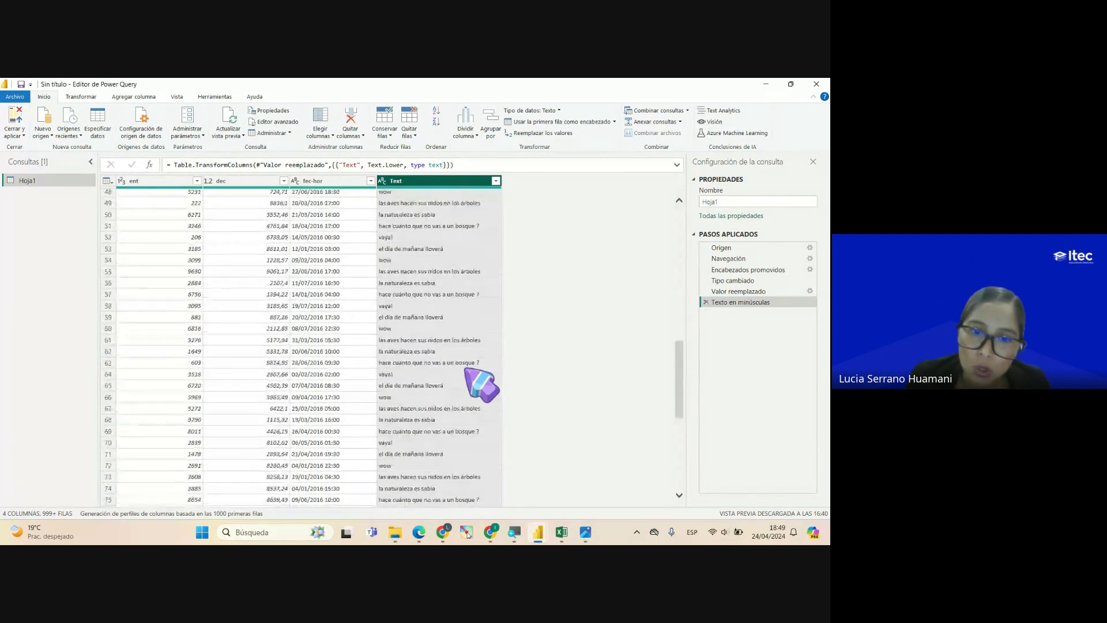
pyautogui.scroll(16, 469, 374)
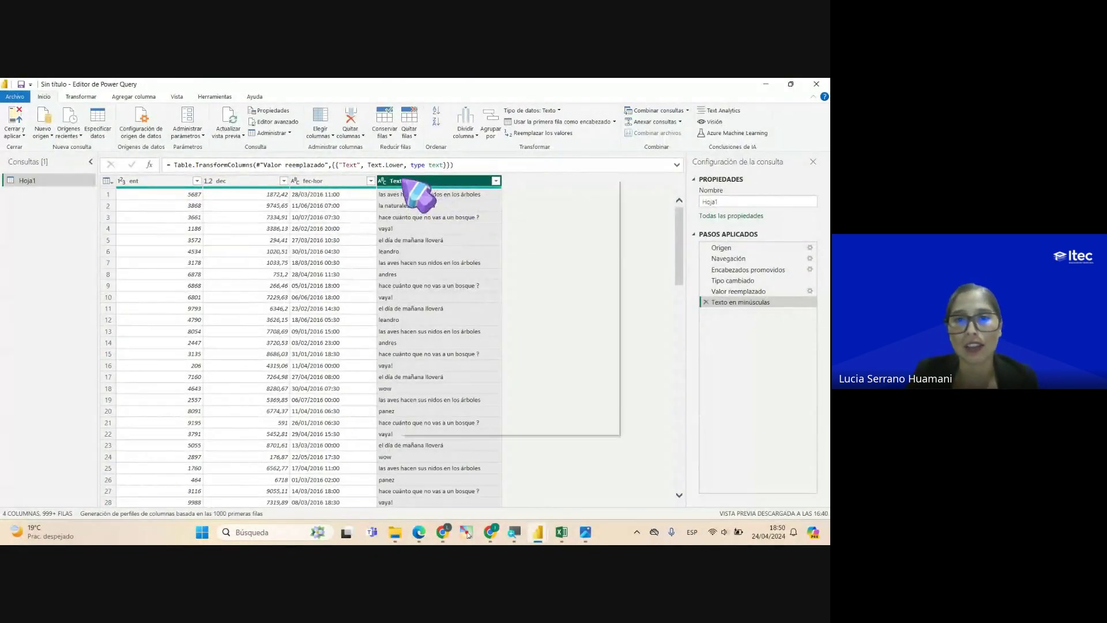
# Convert the Text column to uppercase with the MAYÚSCULAS transformation
pyautogui.rightClick(404, 183)
pyautogui.moveTo(514, 283)
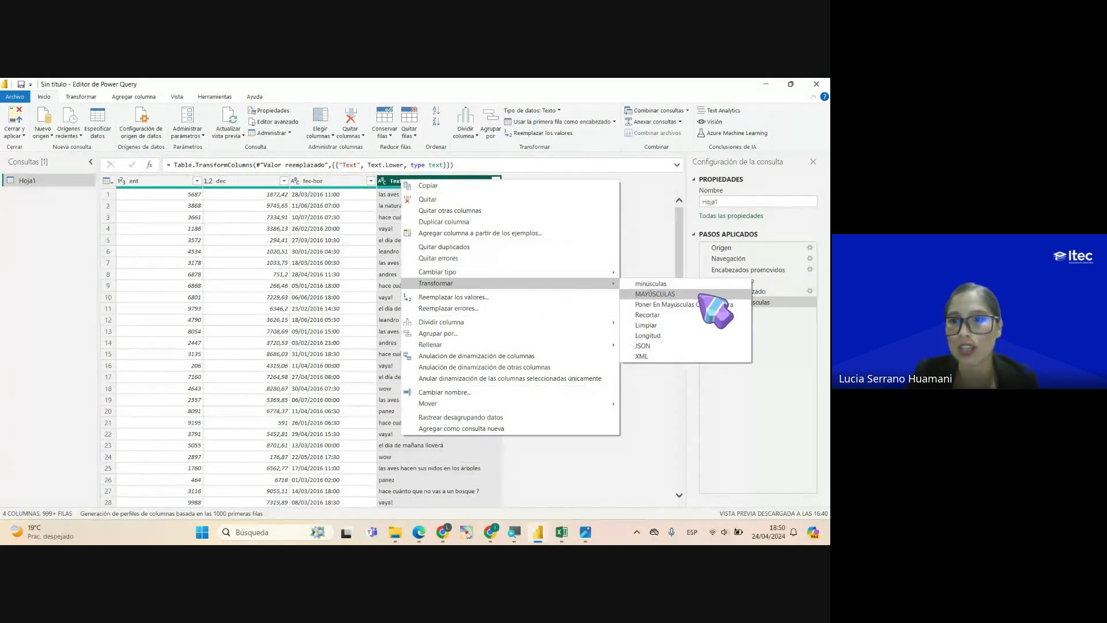
pyautogui.click(669, 294)
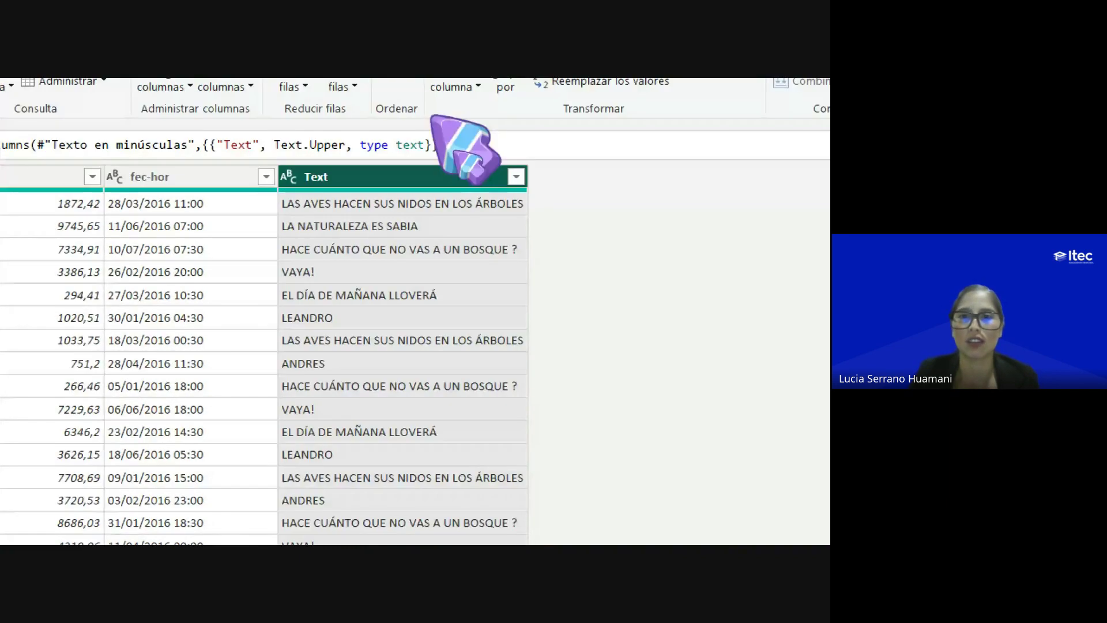
# Capitalise each word in the Text column with Poner En Mayúsculas Cada Palabra and check several name entries
pyautogui.rightClick(425, 175)
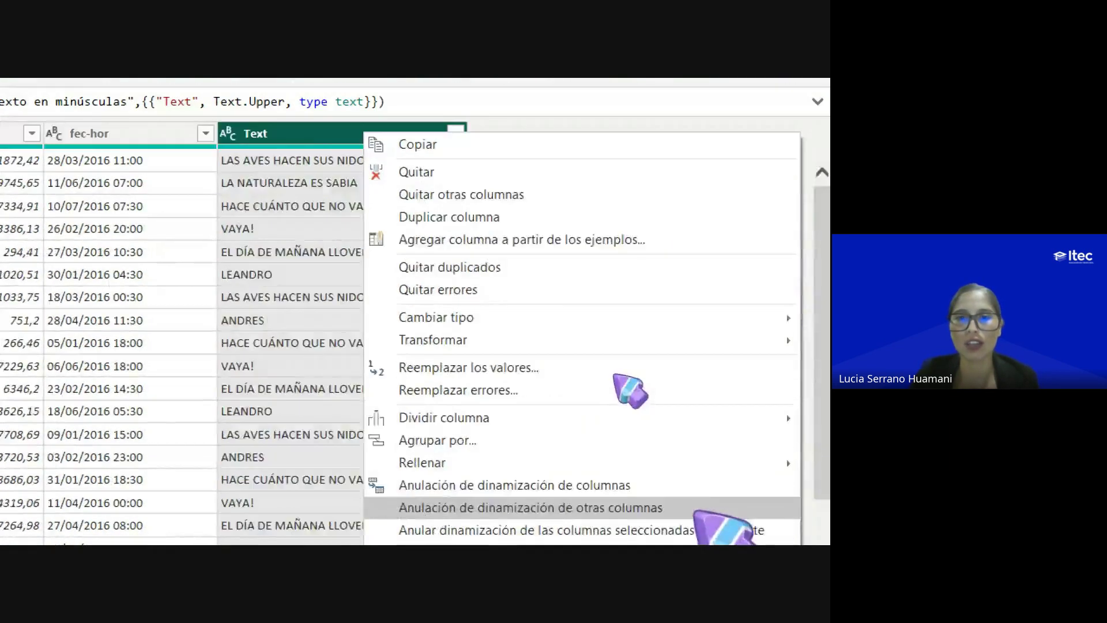
pyautogui.moveTo(461, 340)
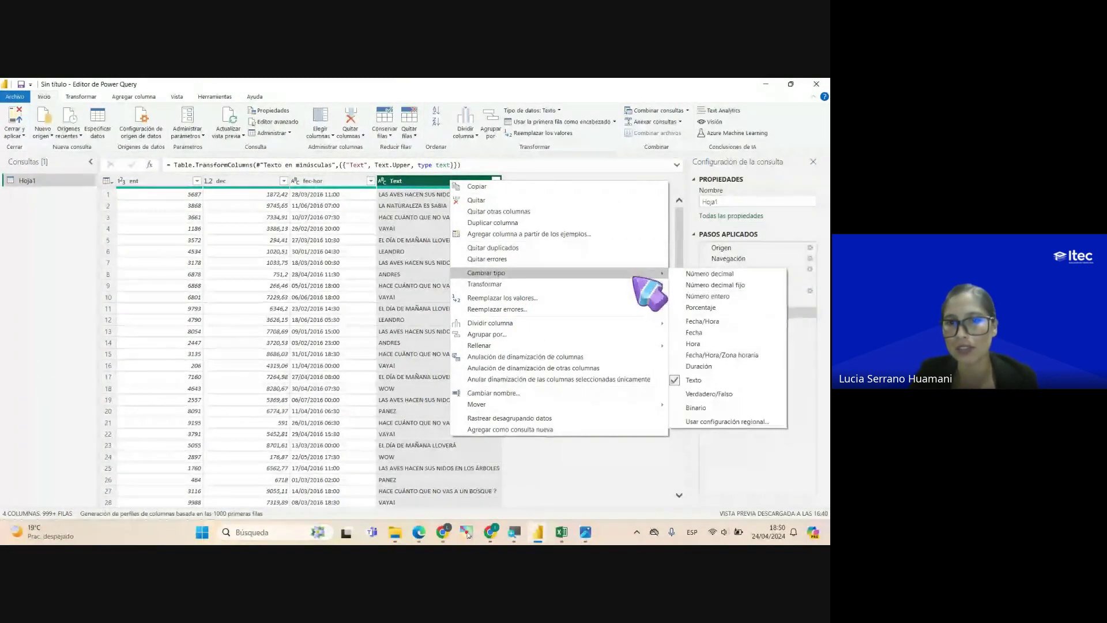
pyautogui.moveTo(634, 285)
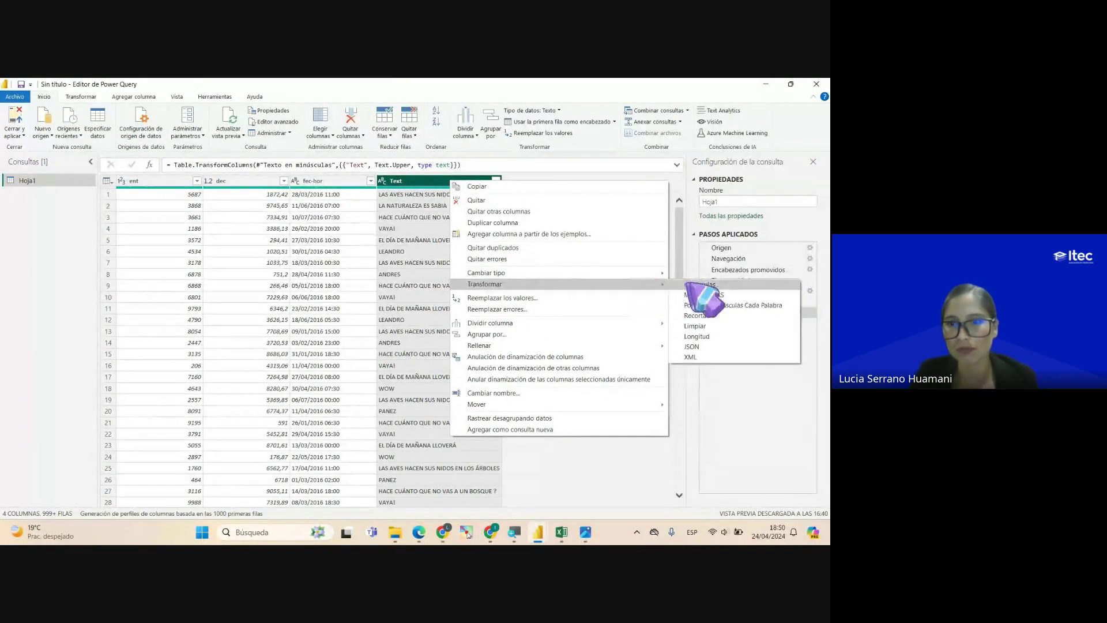
pyautogui.click(740, 306)
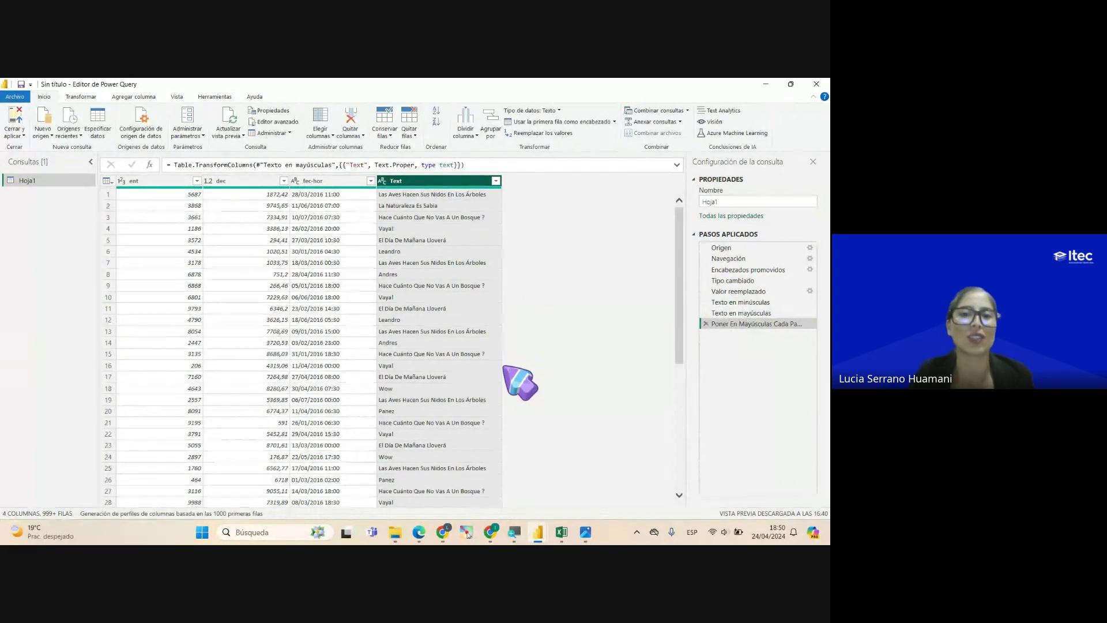
pyautogui.click(408, 251)
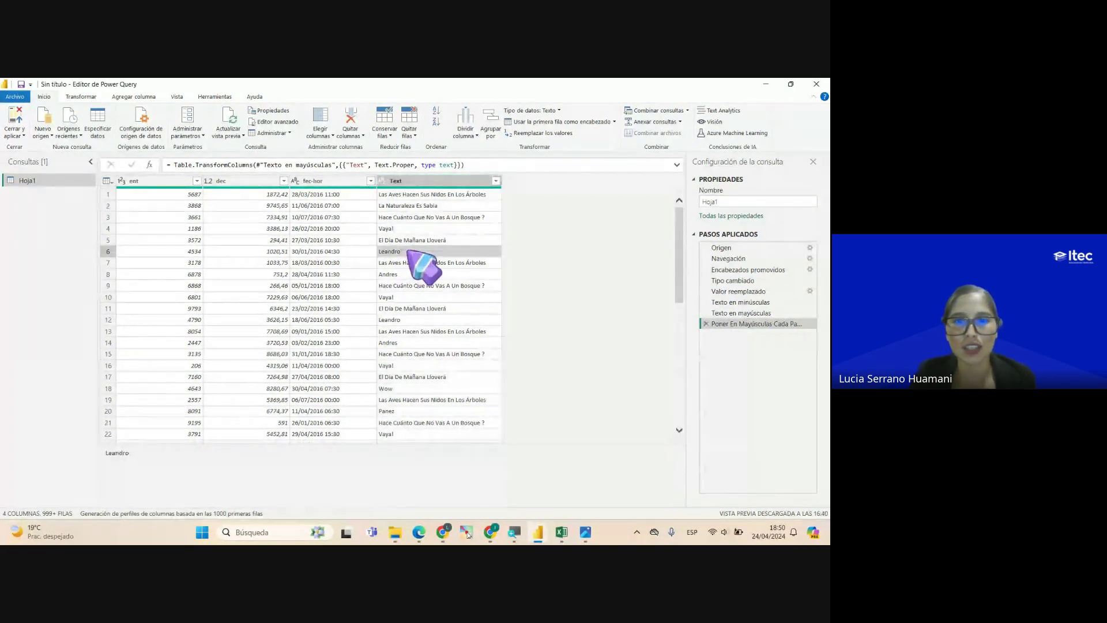
pyautogui.click(421, 318)
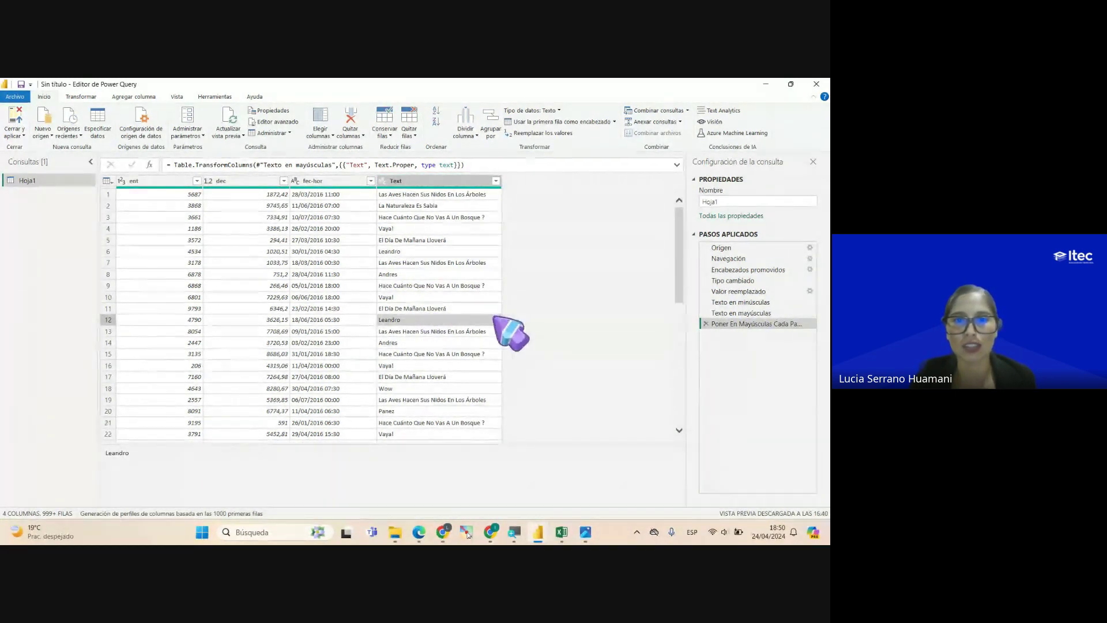
pyautogui.click(417, 273)
pyautogui.click(408, 341)
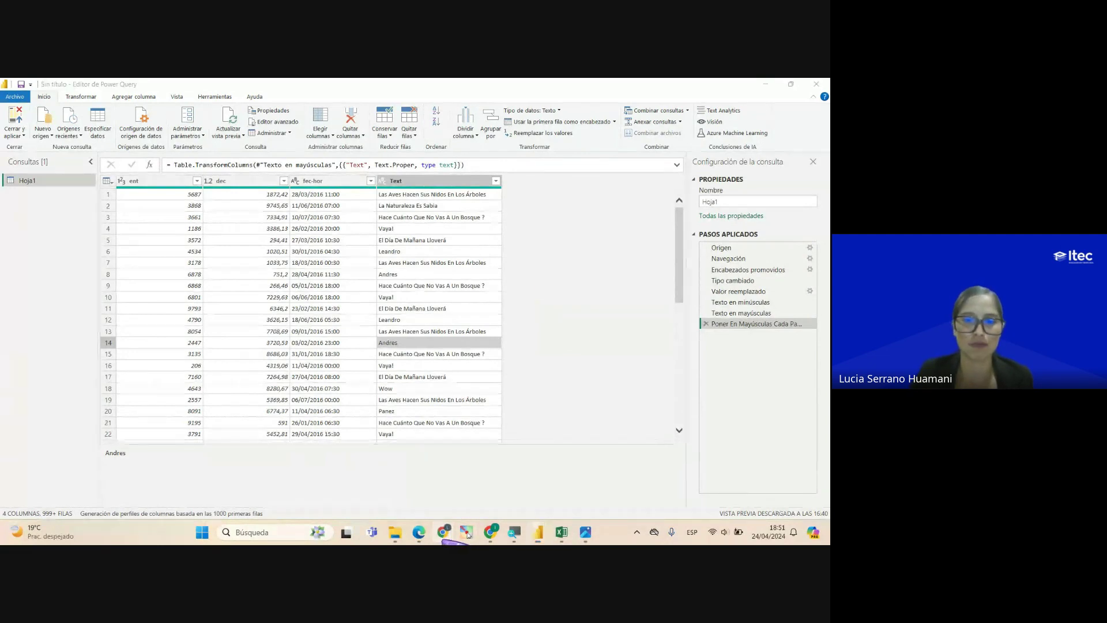
# Switch to the Google Meet call in the browser and check the call messages
pyautogui.click(443, 531)
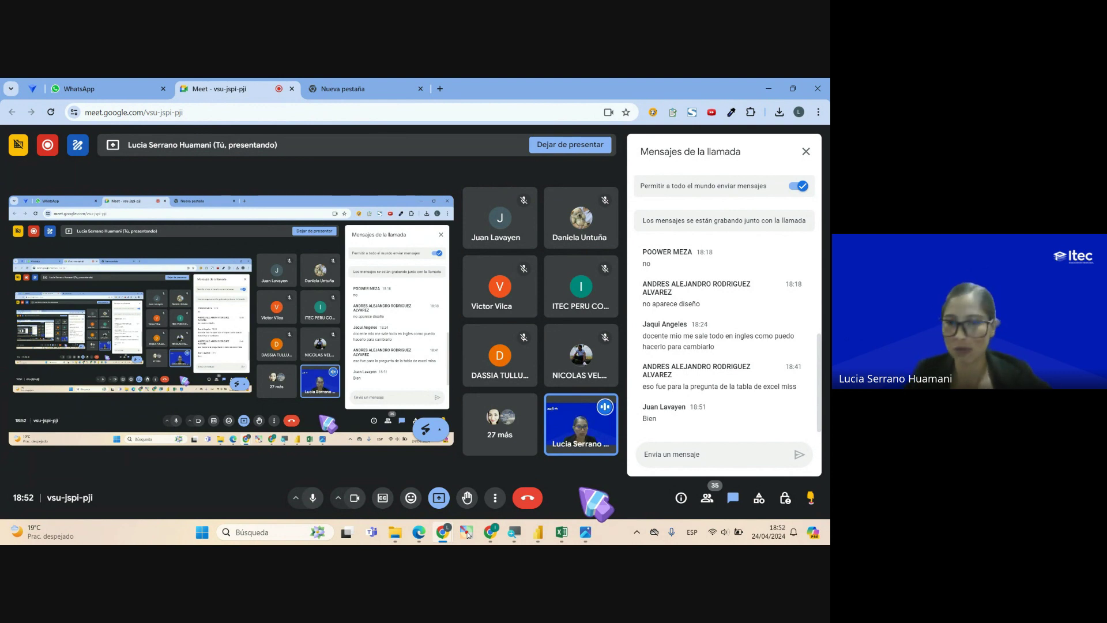
# Switch to the BASE DE DATOS 1 workbook in Excel, then return to the Power Query Editor to examine the Text column entries
pyautogui.moveTo(568, 544)
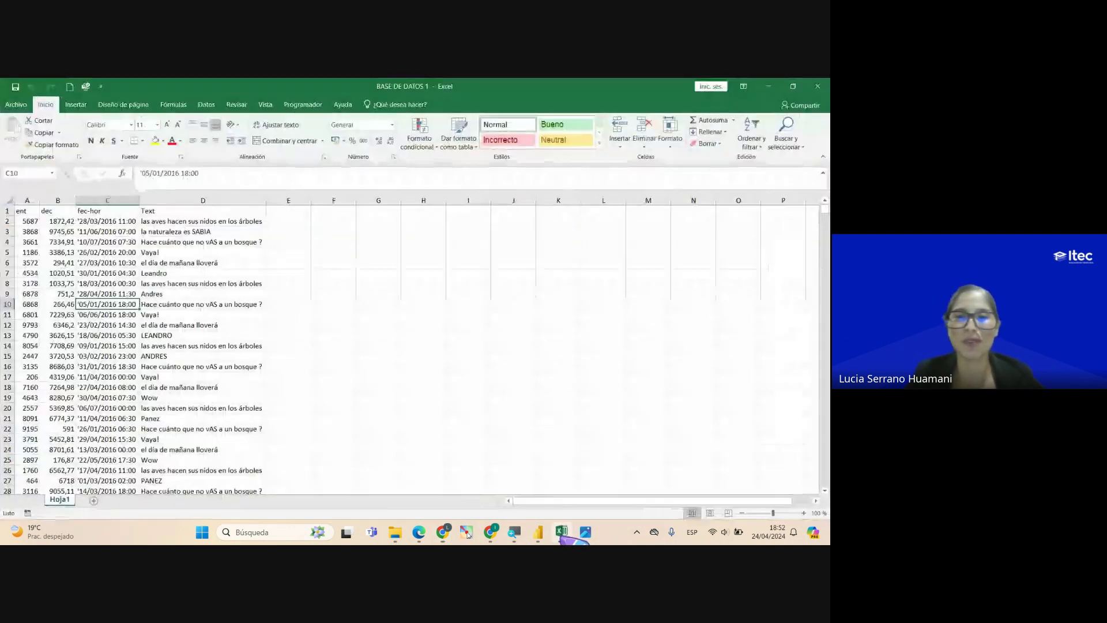
pyautogui.click(560, 472)
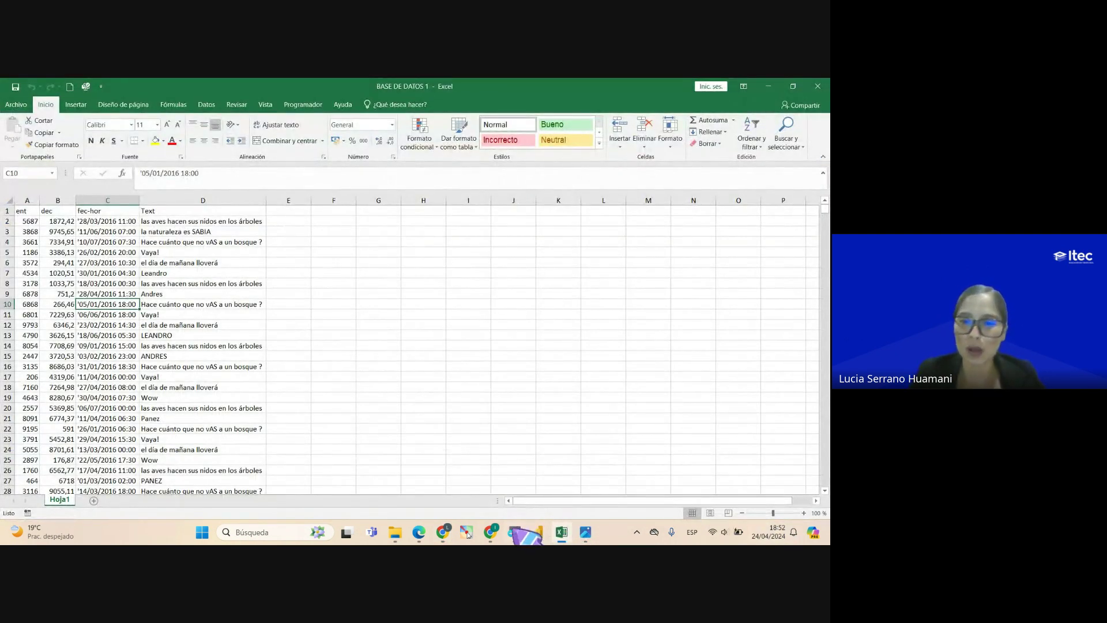
pyautogui.moveTo(538, 532)
pyautogui.click(579, 490)
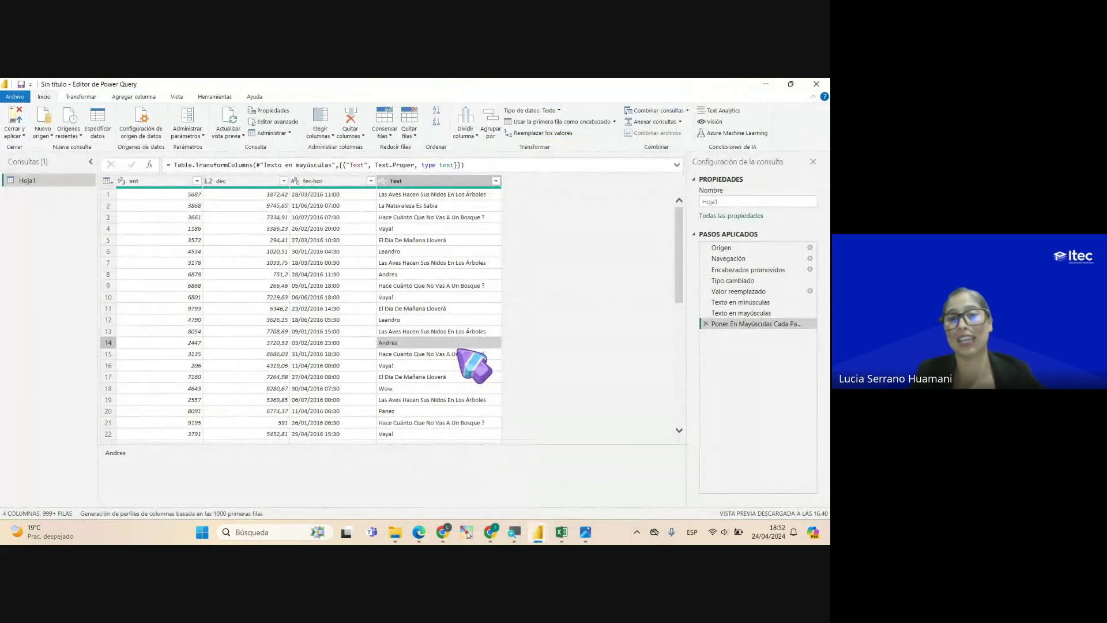
pyautogui.click(428, 274)
pyautogui.click(424, 251)
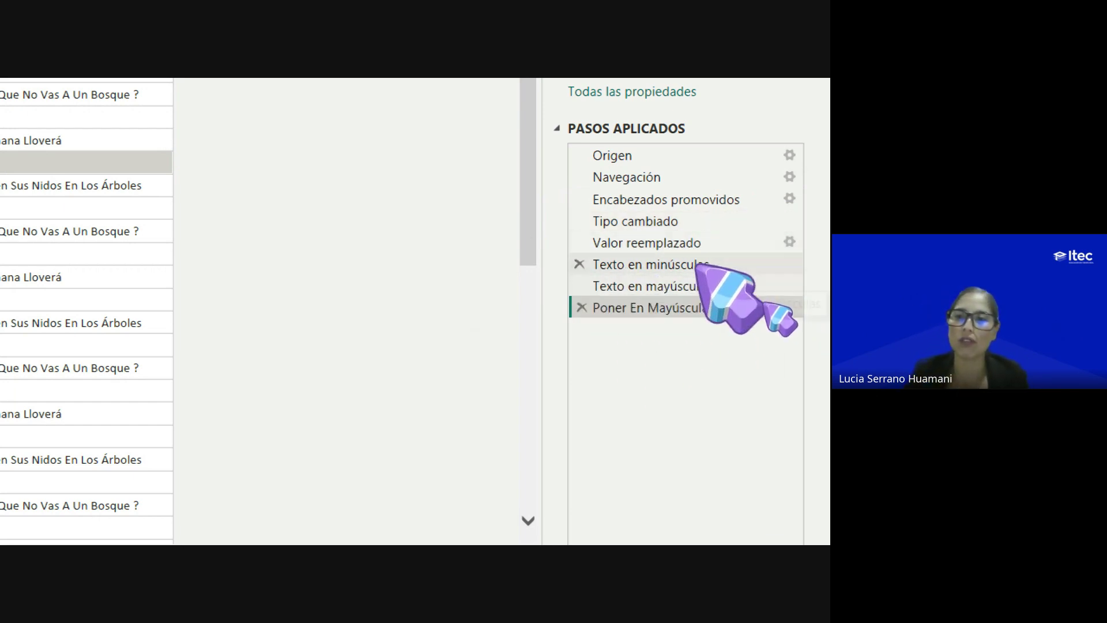
# Delete the Texto en minúsculas and Texto en mayúsculas applied steps from the Hoja1 query
pyautogui.click(579, 264)
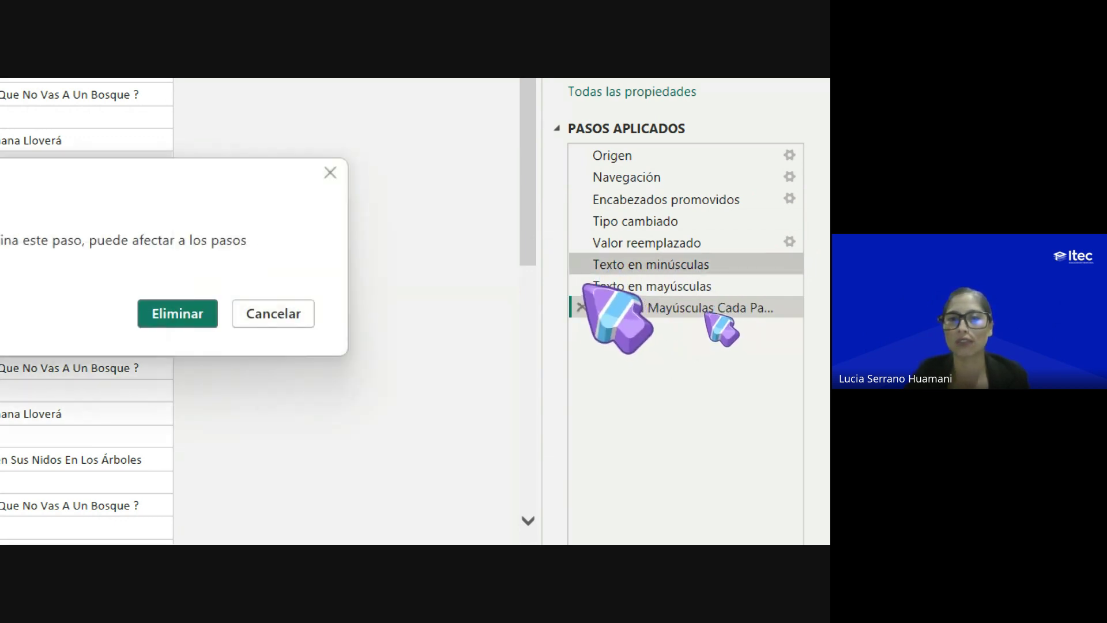
pyautogui.click(173, 316)
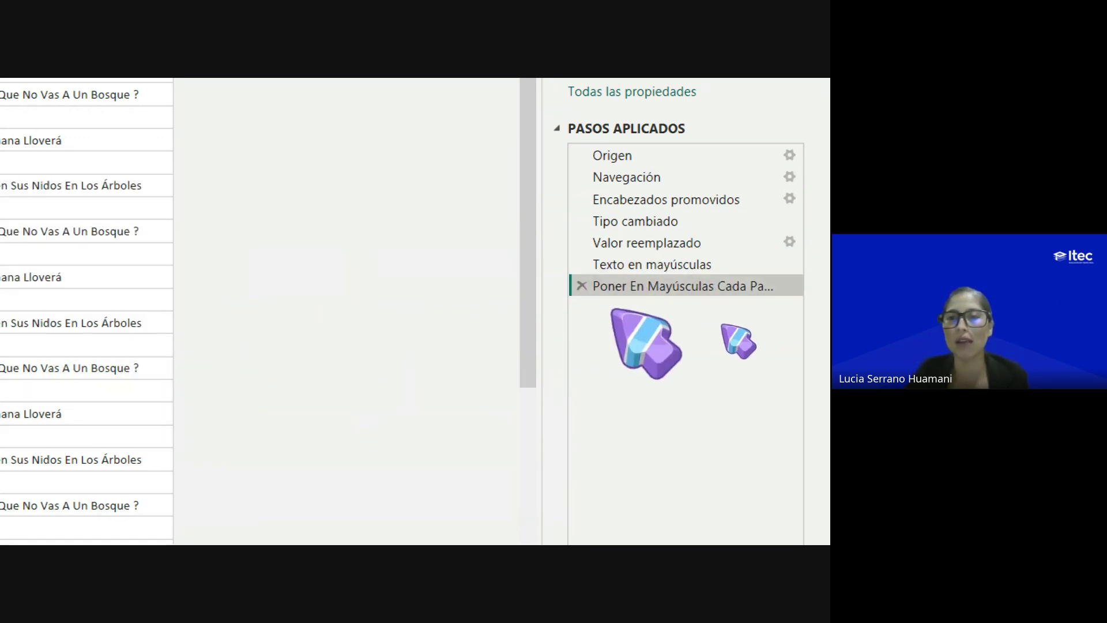
pyautogui.click(582, 285)
pyautogui.click(173, 316)
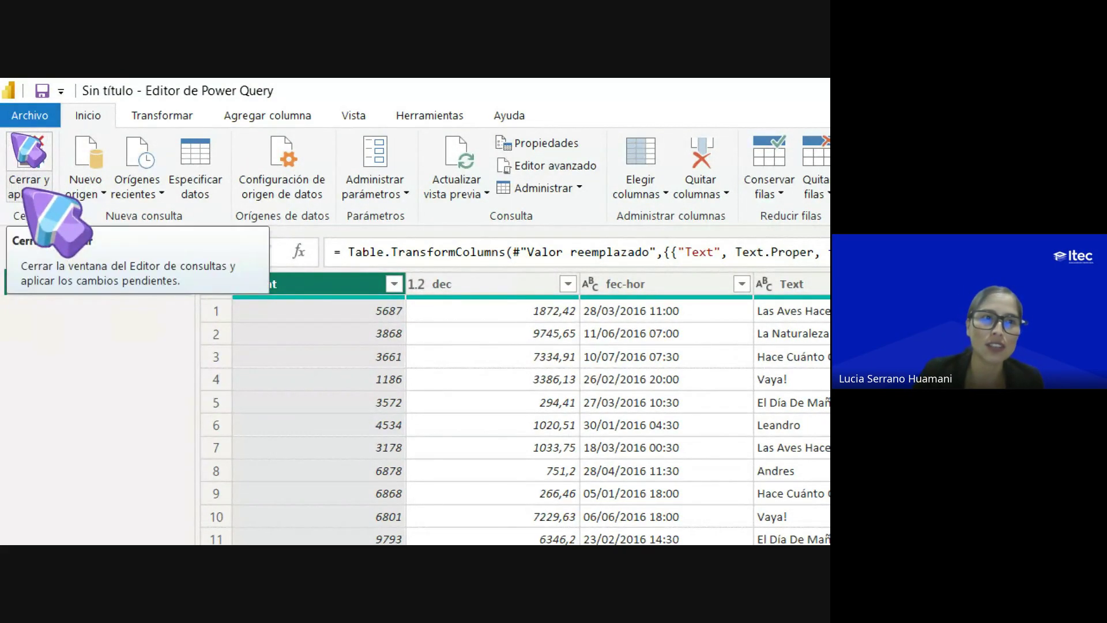
# Close the query editor applying the changes, check the loaded Hoja1 rows in table view and return to report view
pyautogui.click(24, 190)
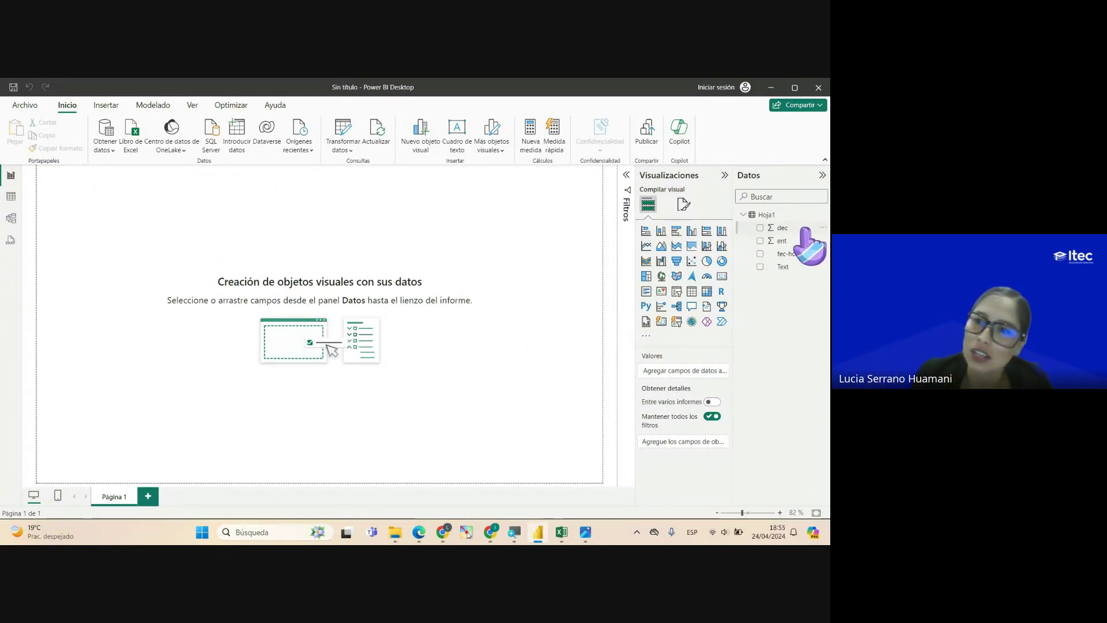
pyautogui.click(11, 197)
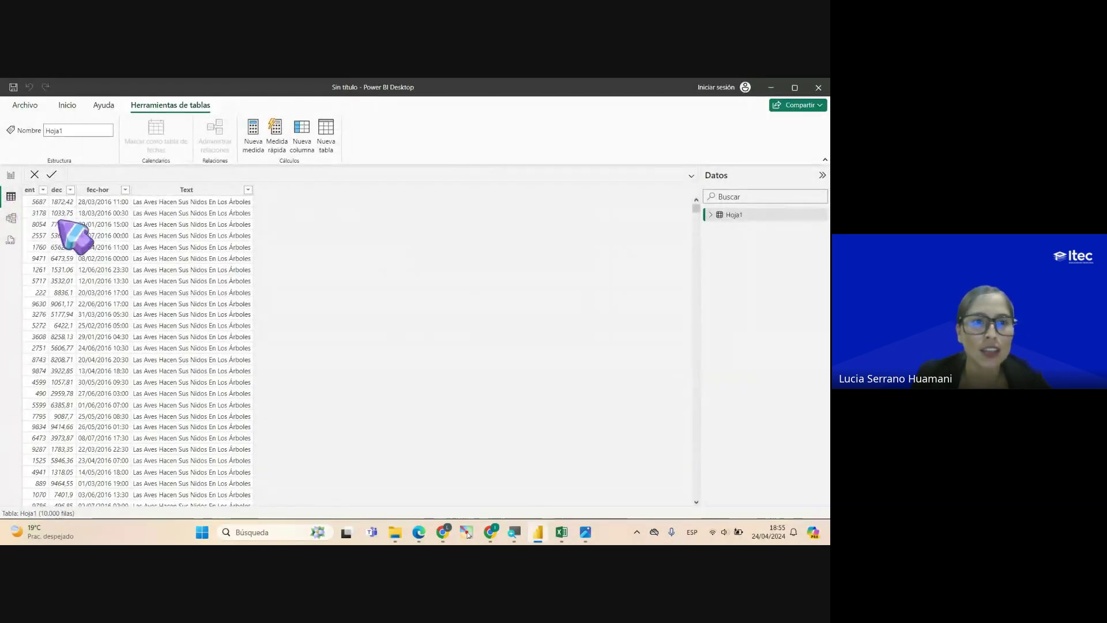
pyautogui.scroll(-15, 224, 386)
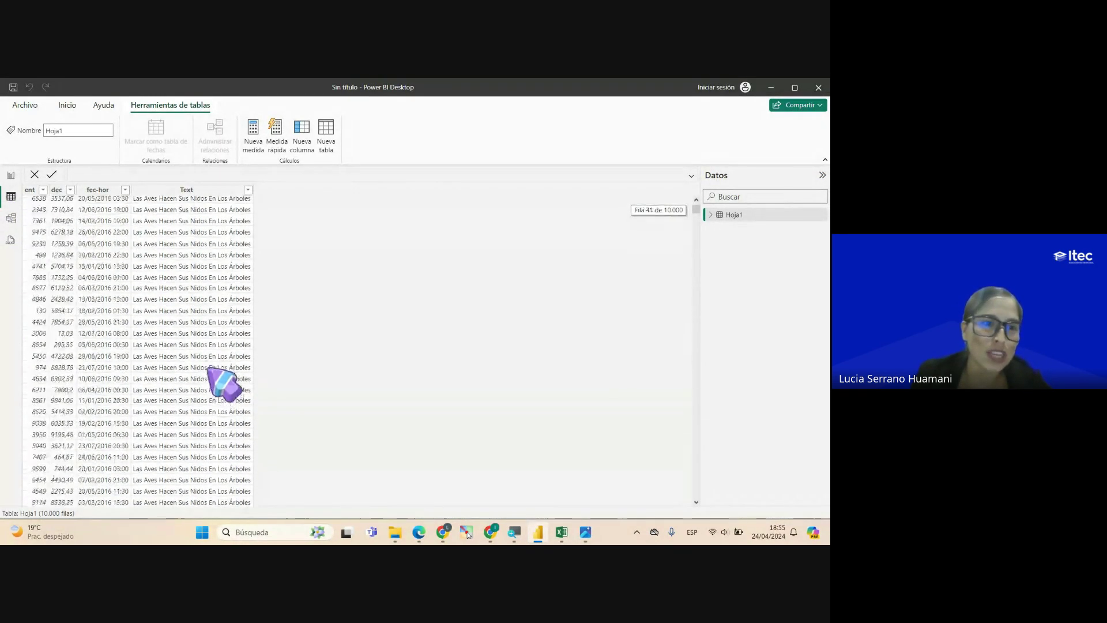
pyautogui.scroll(15, 210, 368)
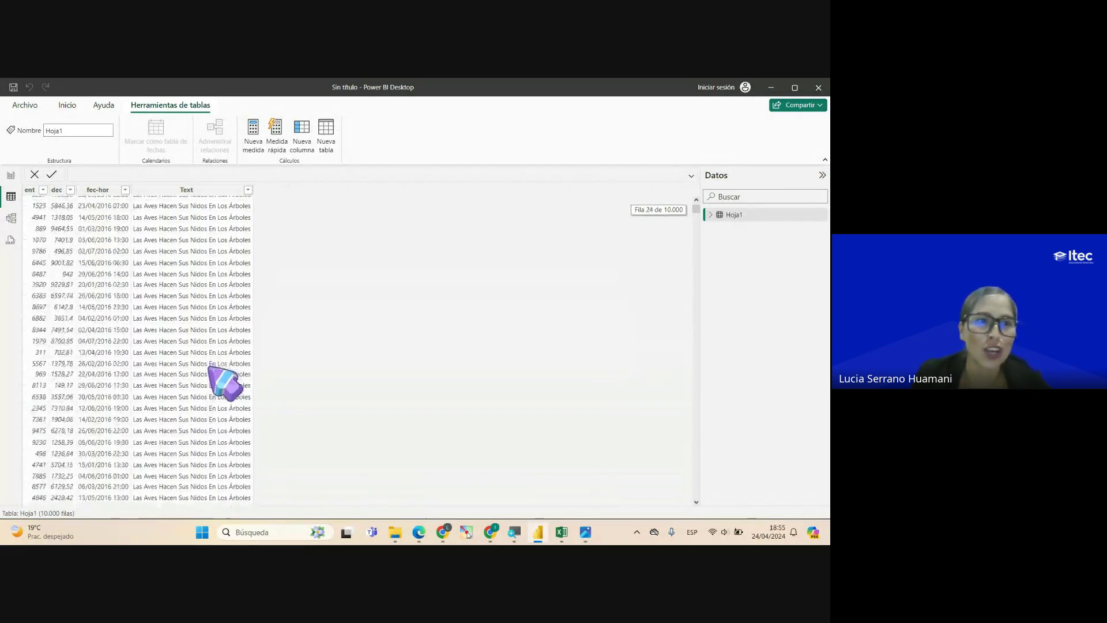
pyautogui.scroll(1, 214, 366)
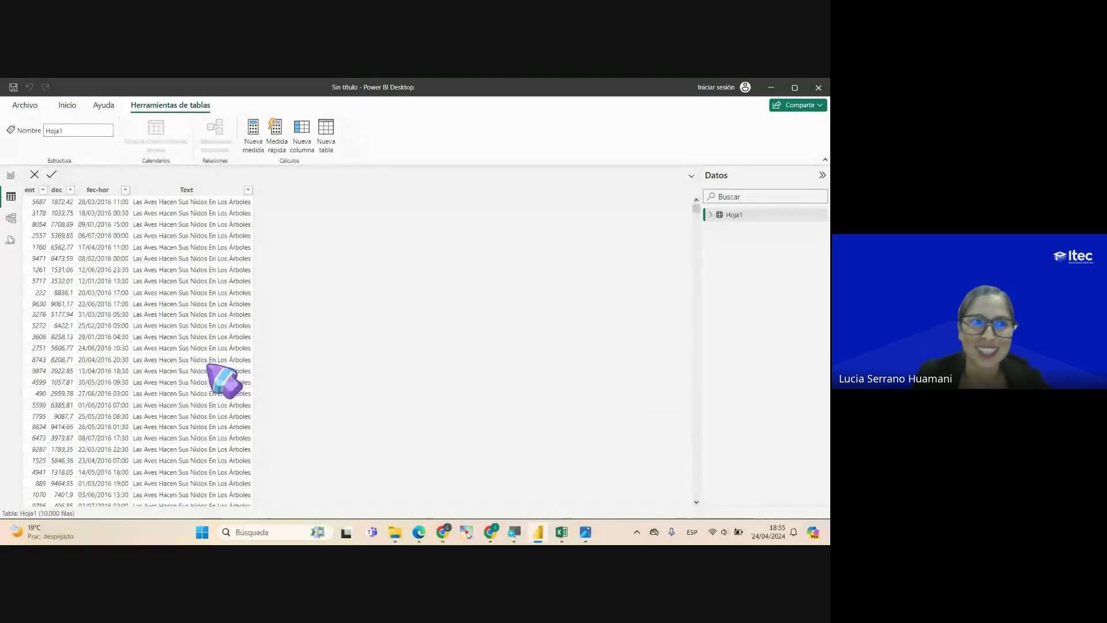
pyautogui.click(10, 176)
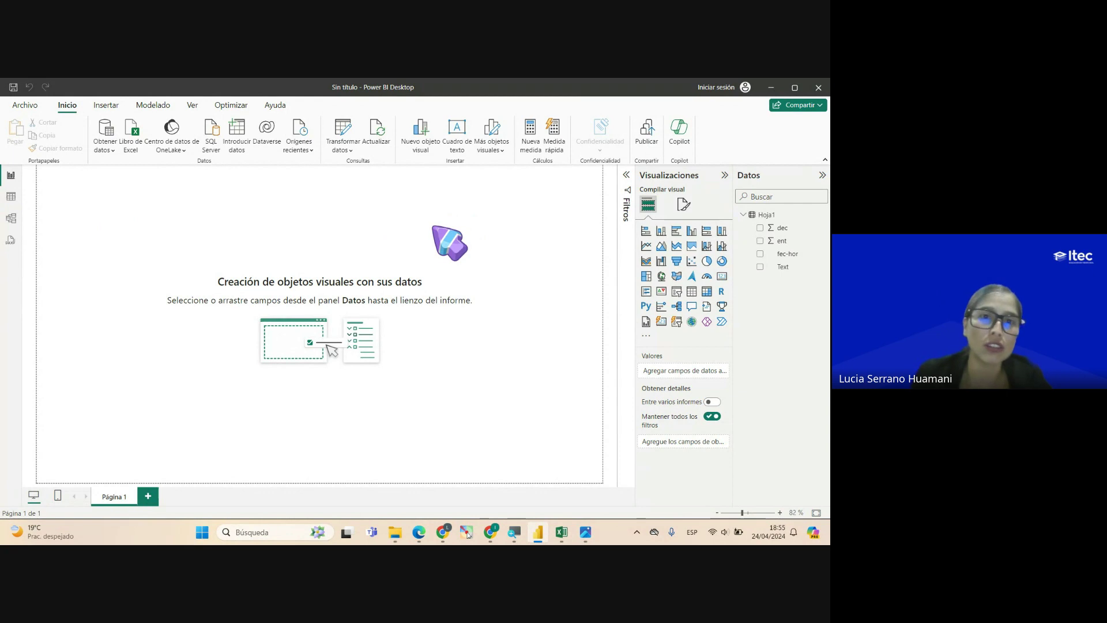
pyautogui.click(341, 131)
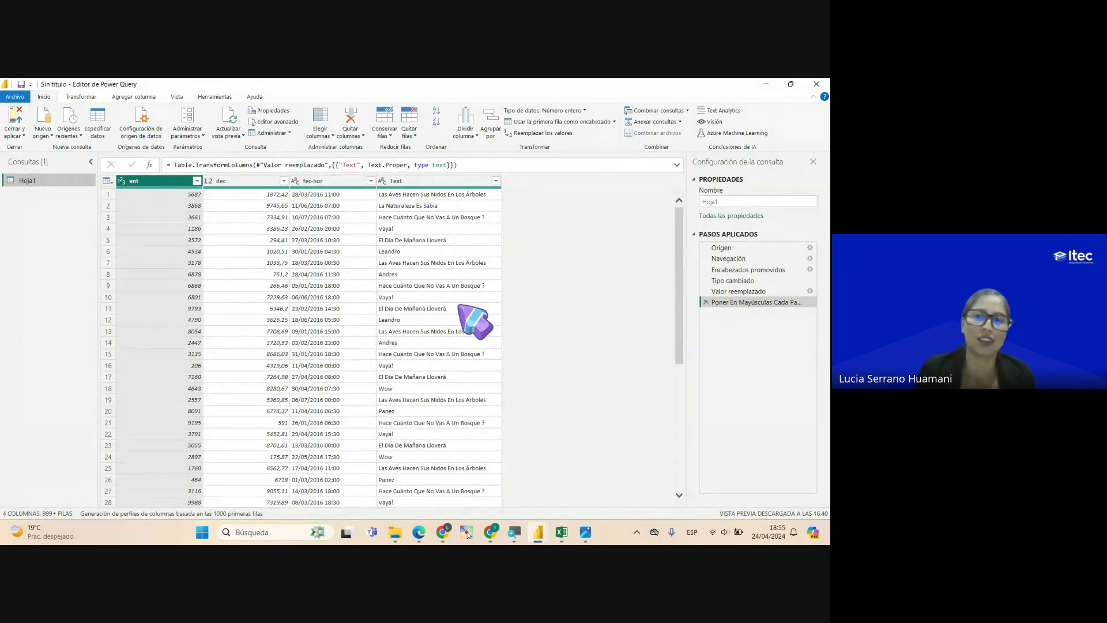
pyautogui.click(16, 121)
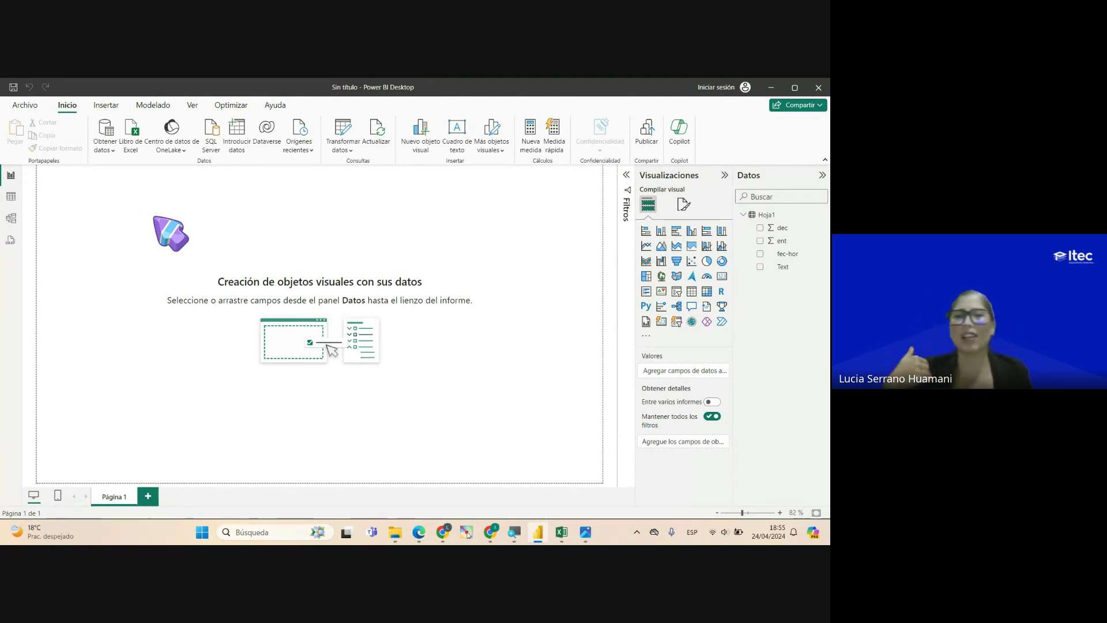
pyautogui.click(131, 139)
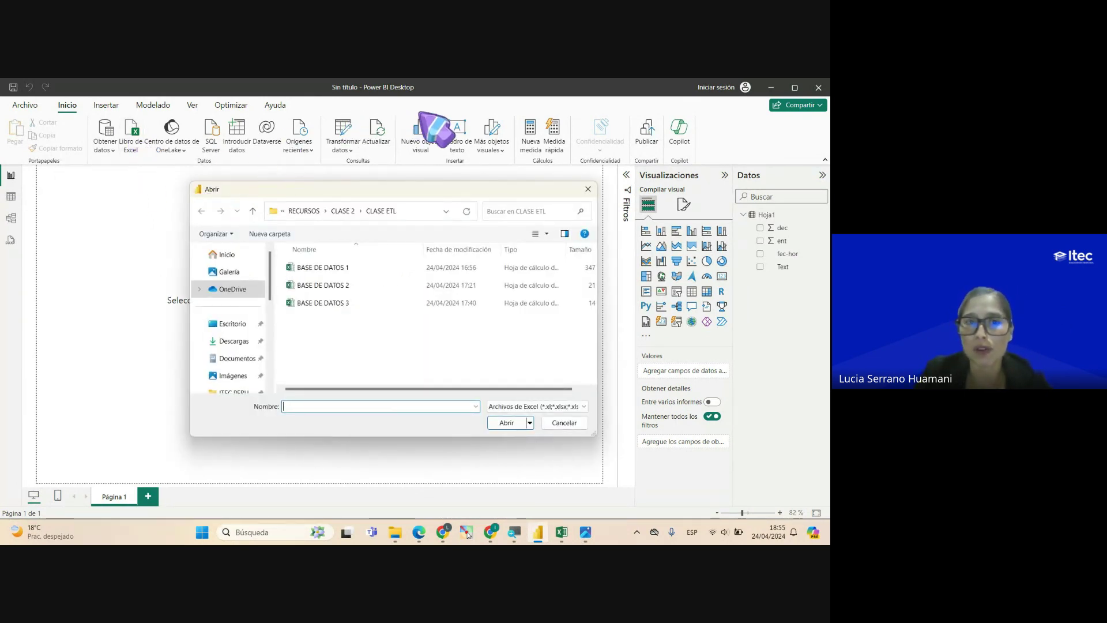
pyautogui.click(325, 284)
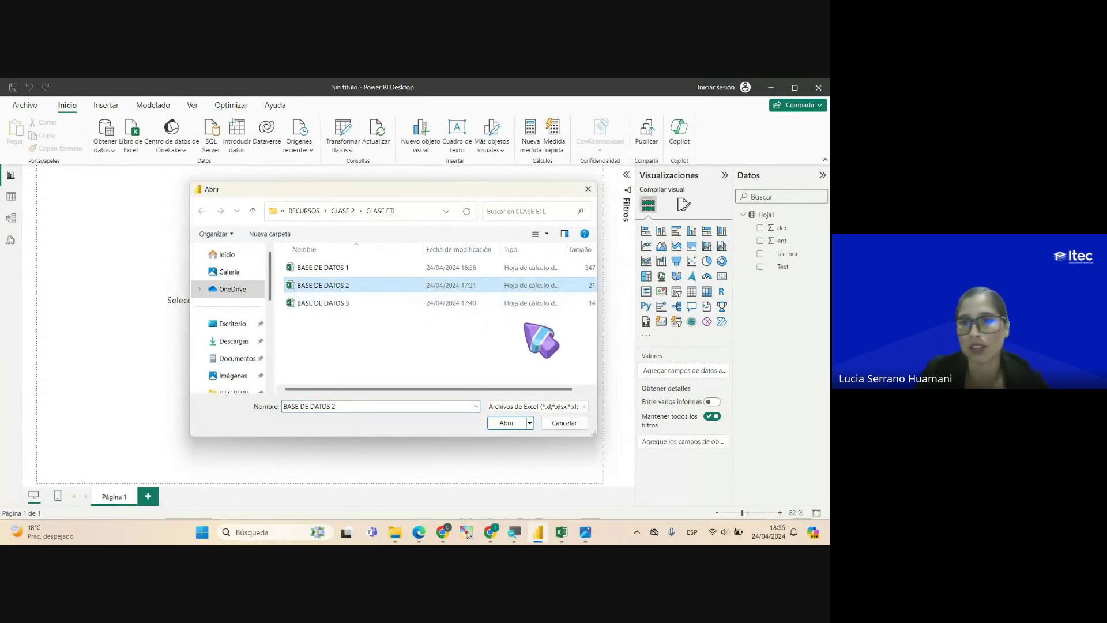
pyautogui.click(587, 189)
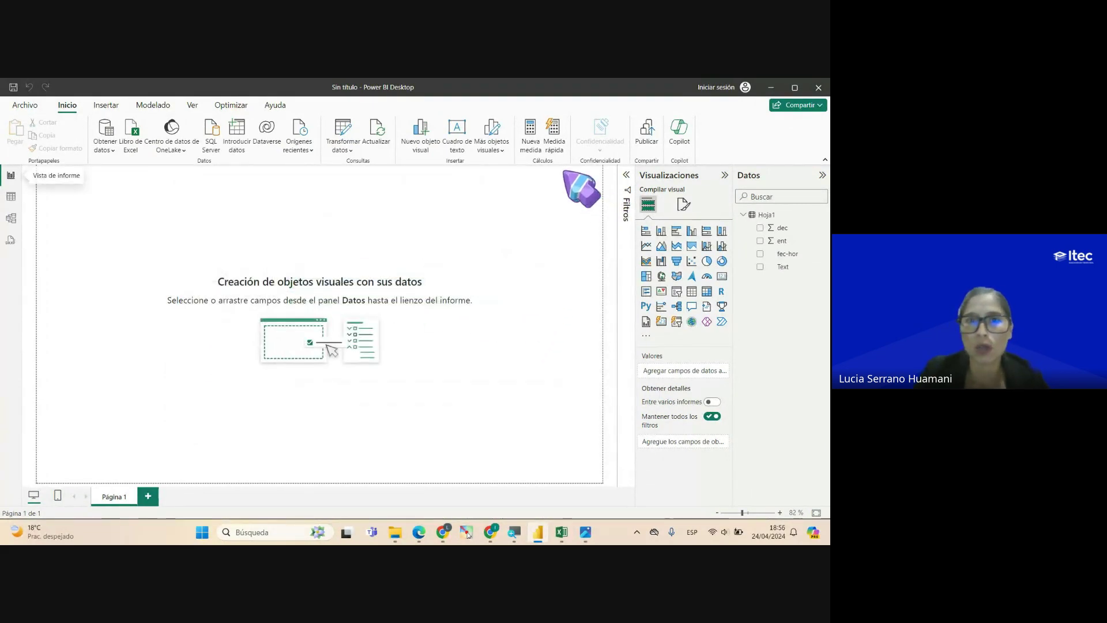
pyautogui.click(343, 149)
pyautogui.click(490, 207)
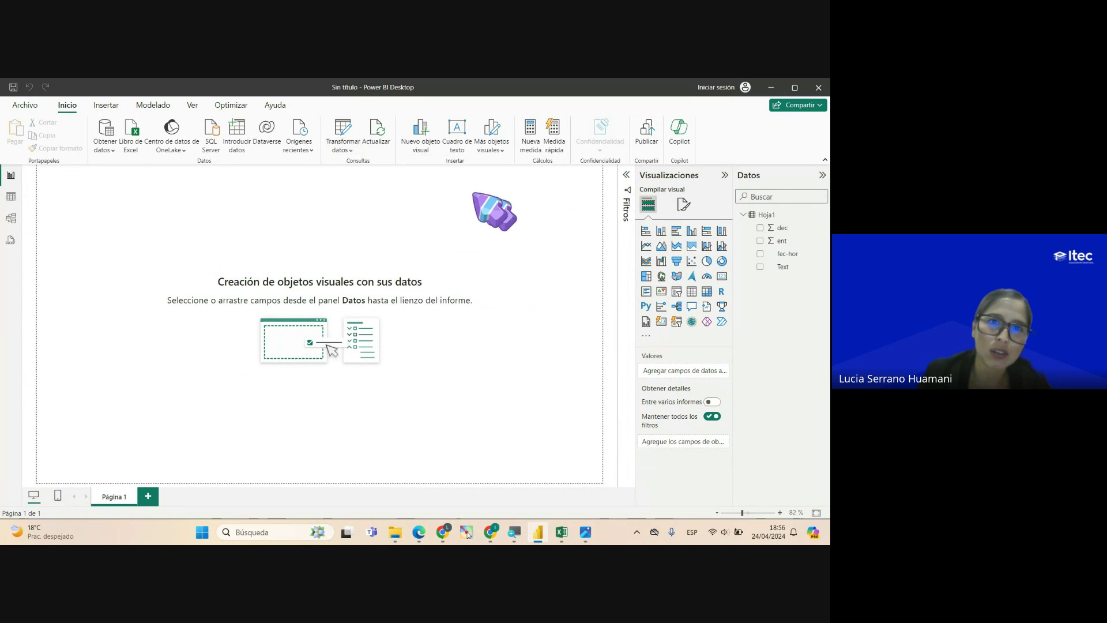
# Reopen the Power Query Editor and import the Respuestas de formulario 1 sheet from the Excel workbook BASE DE DATOS 2 as a new source
pyautogui.click(345, 129)
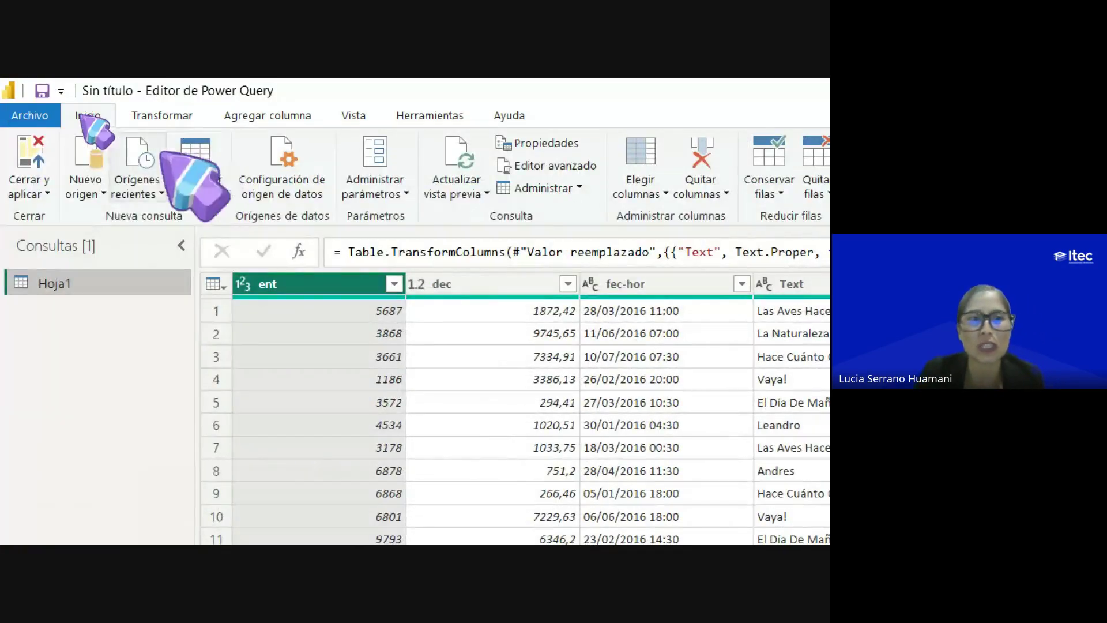
pyautogui.click(95, 183)
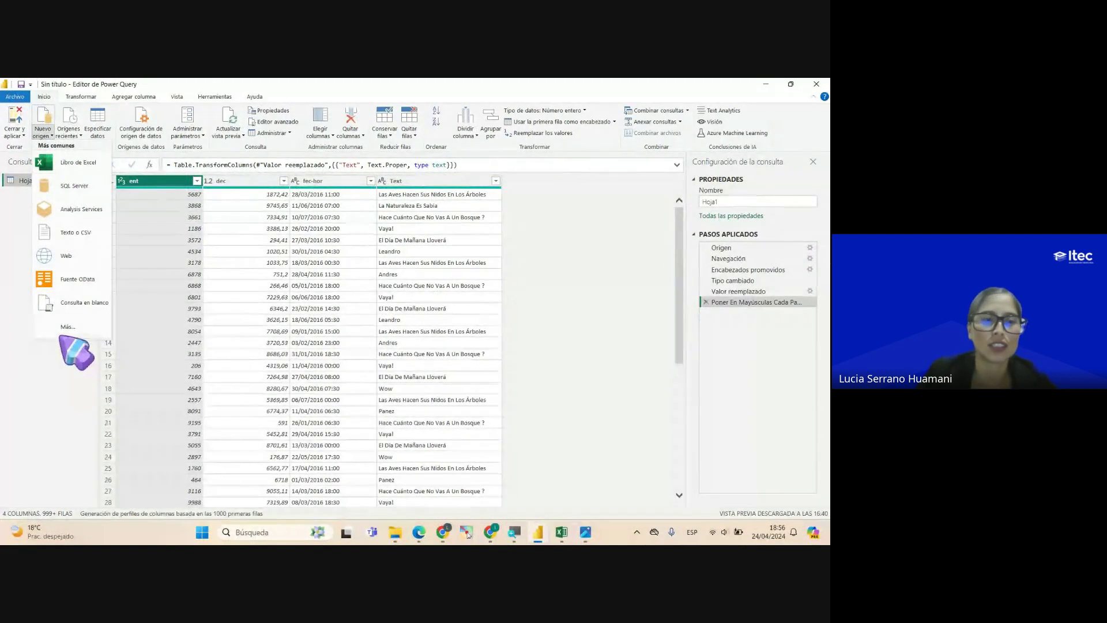
pyautogui.click(69, 165)
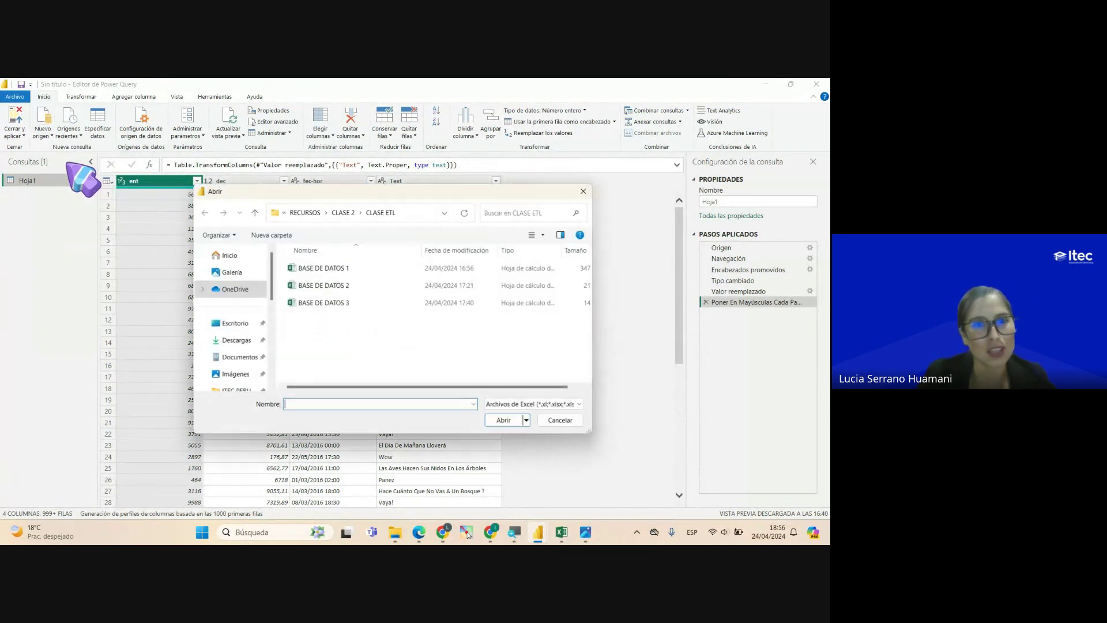
pyautogui.click(317, 285)
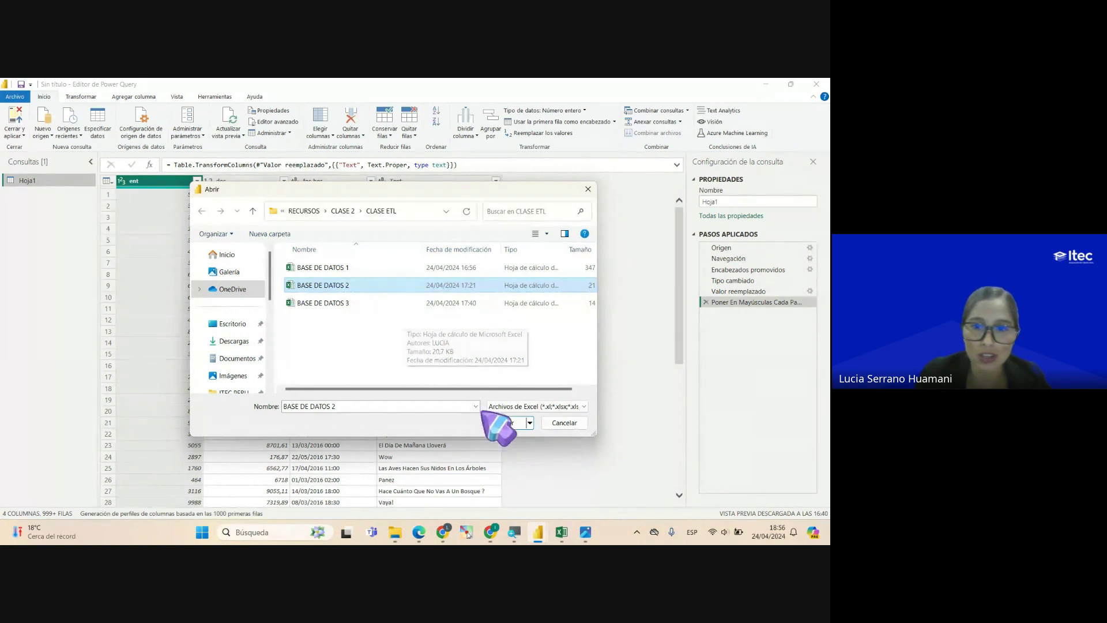
pyautogui.click(506, 423)
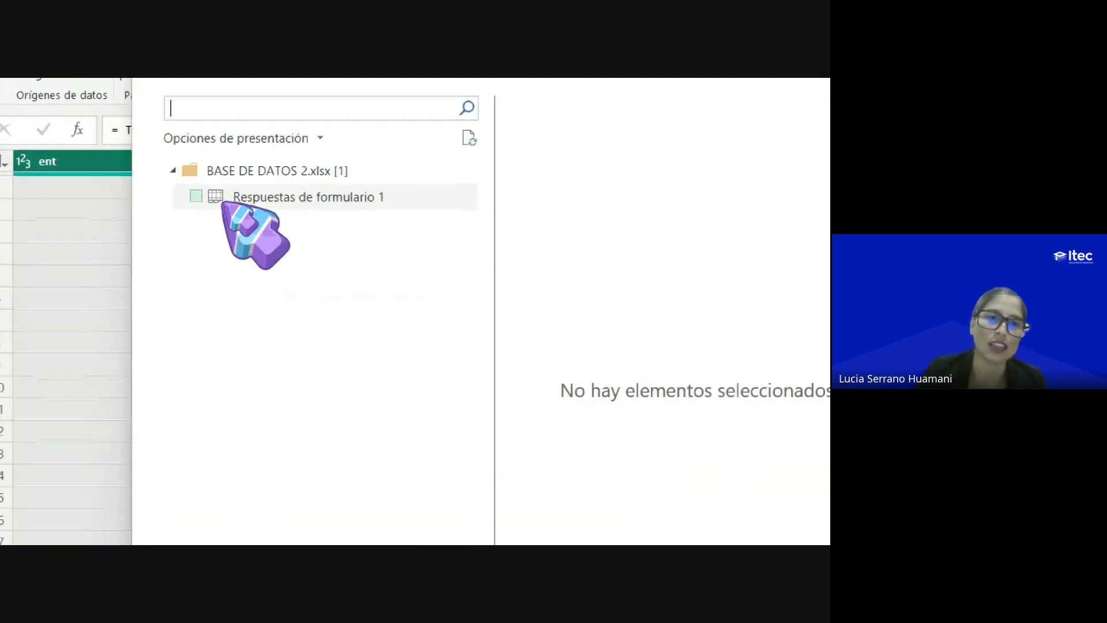
pyautogui.click(195, 196)
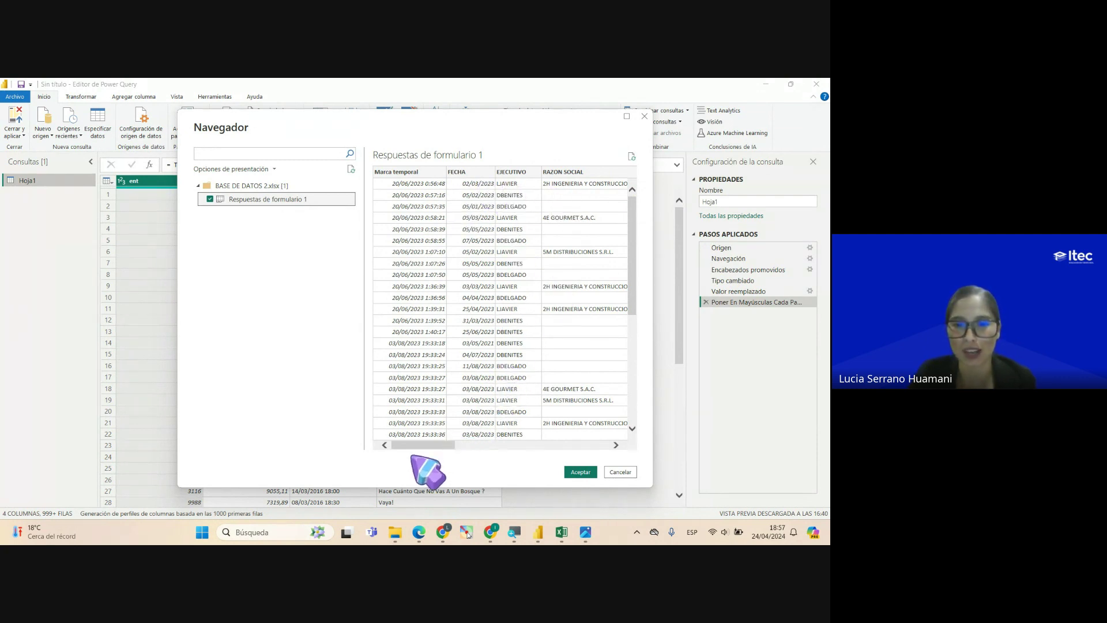
pyautogui.moveTo(419, 445)
pyautogui.mouseDown()
pyautogui.moveTo(594, 446)
pyautogui.moveTo(430, 446)
pyautogui.moveTo(593, 446)
pyautogui.moveTo(441, 447)
pyautogui.mouseUp()
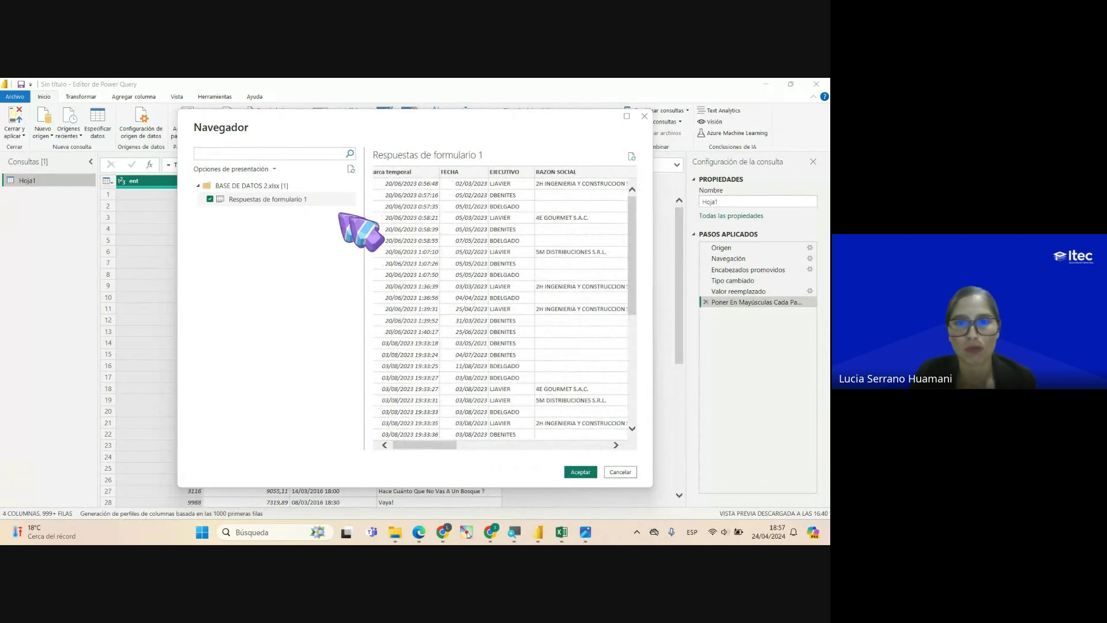
pyautogui.click(578, 472)
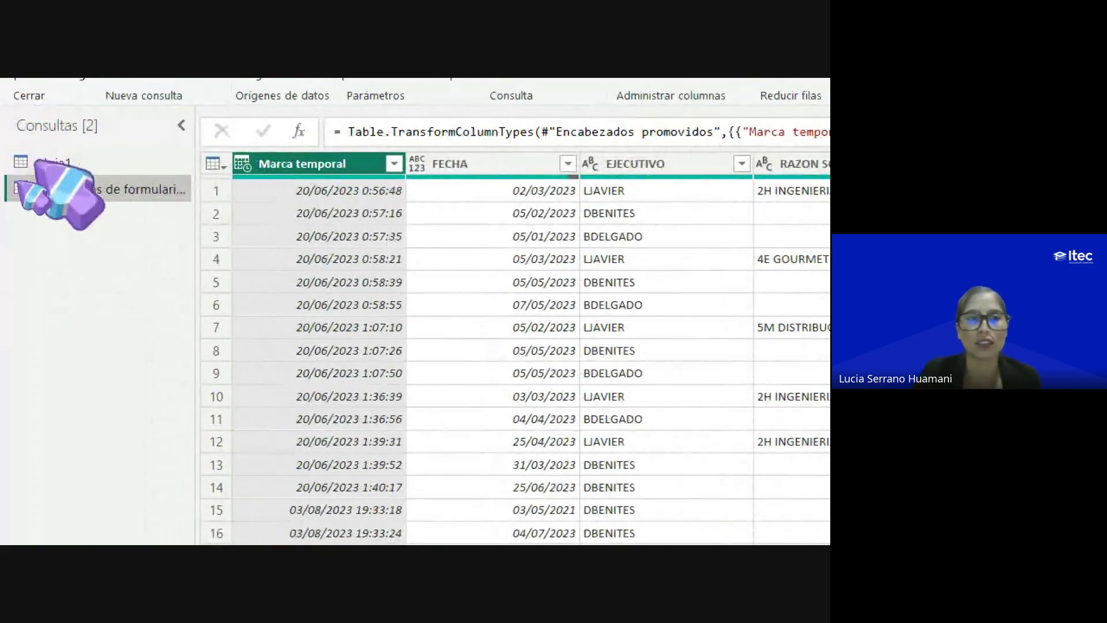
# Look at the Hoja1 query, return to Respuestas de formulario 1 and remove its Marca temporal column
pyautogui.click(29, 167)
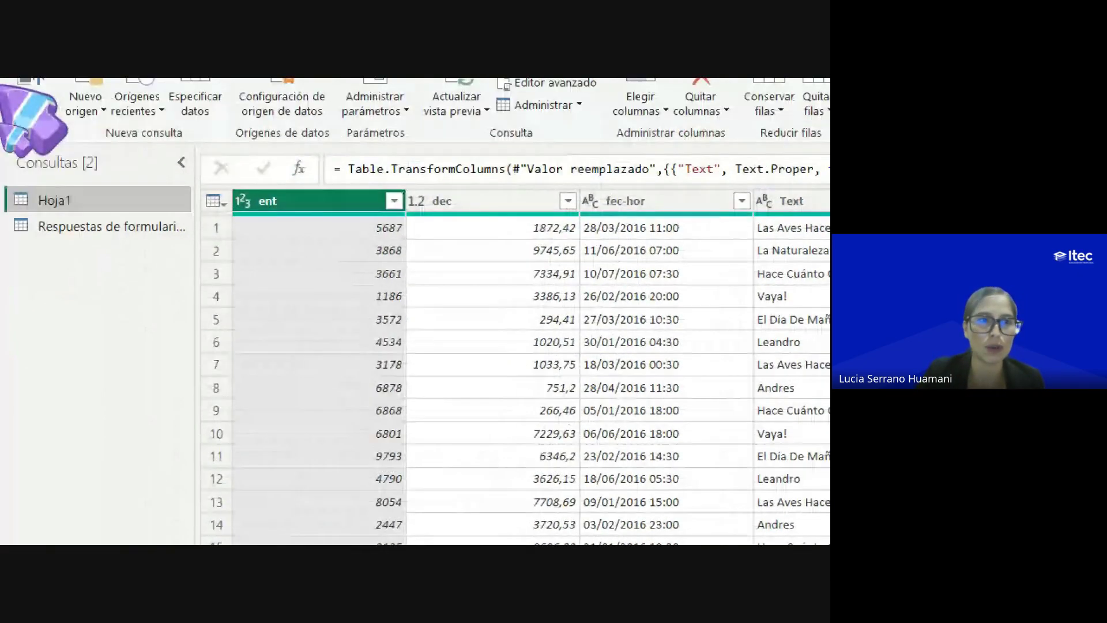
pyautogui.click(81, 226)
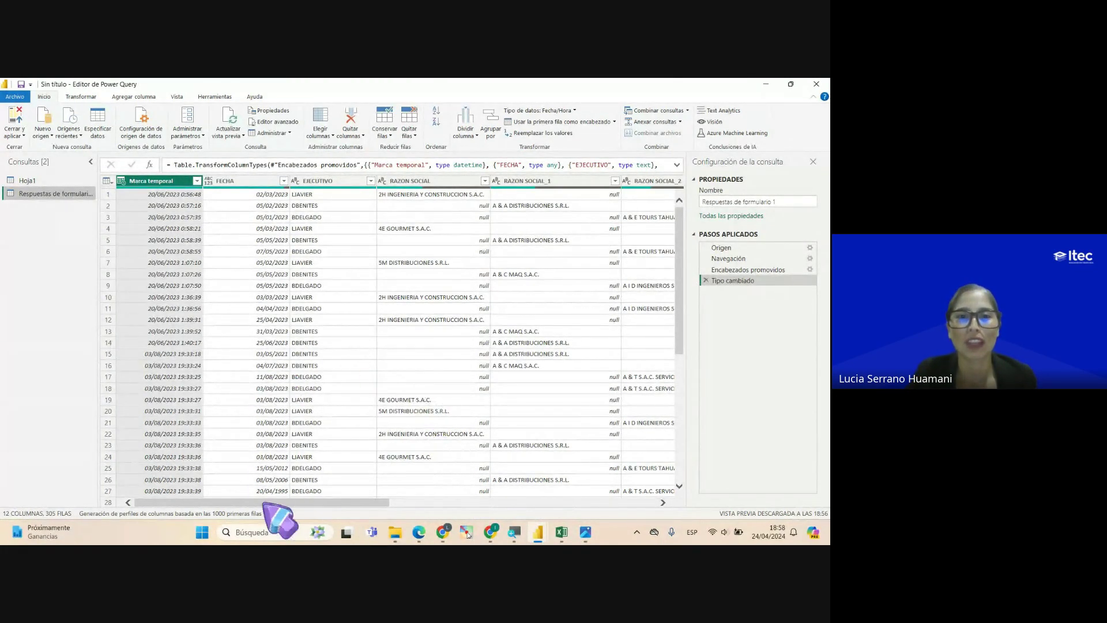
pyautogui.moveTo(301, 502); pyautogui.dragTo(163, 488)
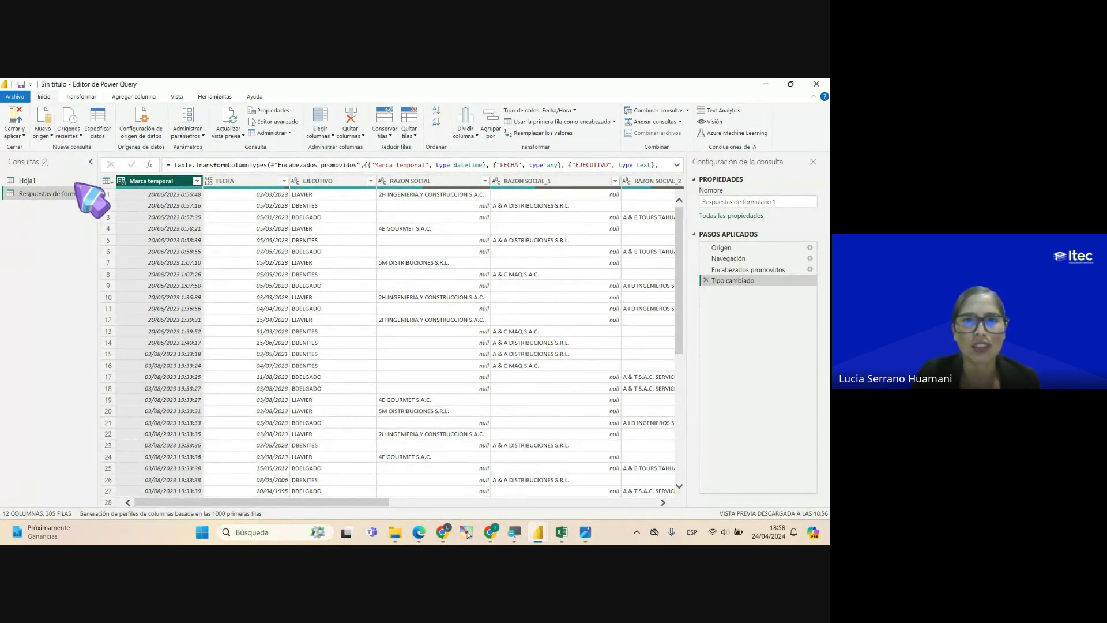
pyautogui.click(356, 136)
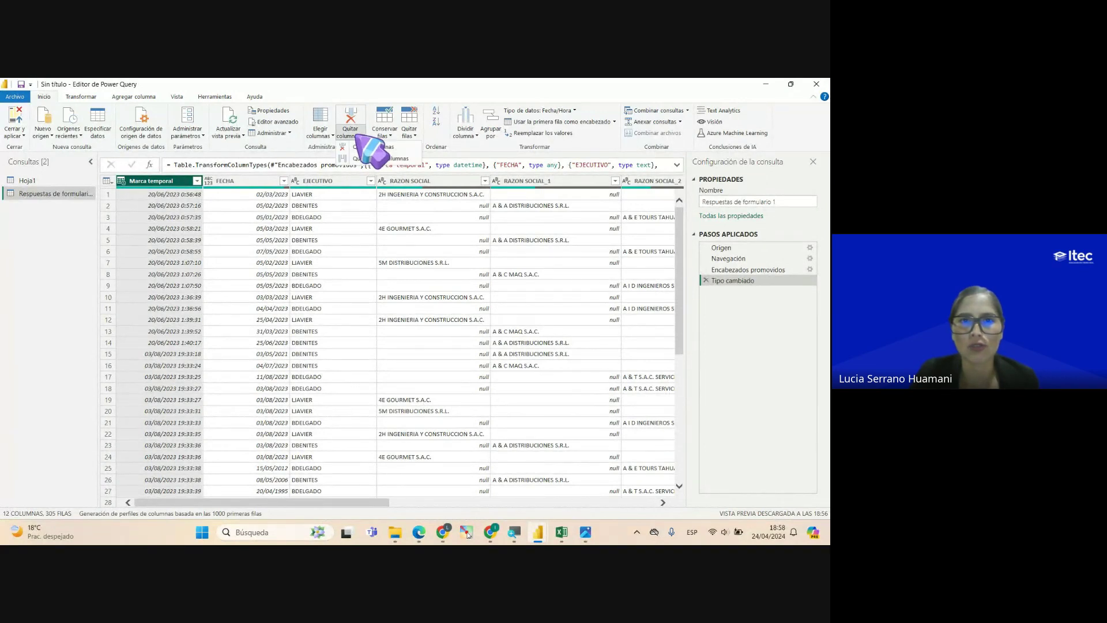
pyautogui.click(407, 148)
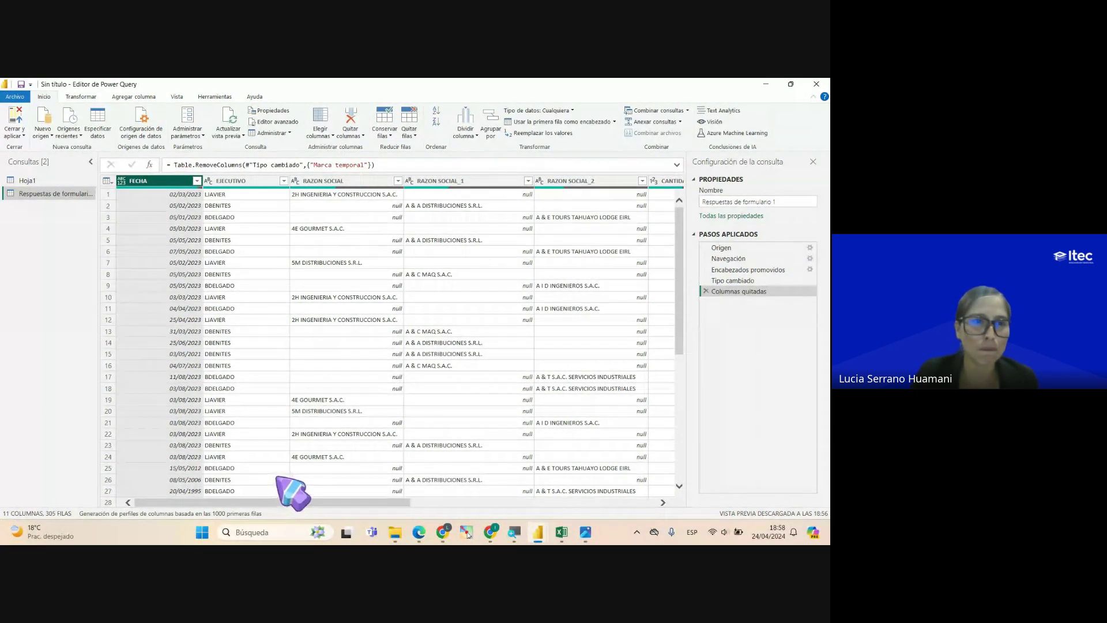
# Examine the EJECUTIVO column and compare the RAZON SOCIAL, RAZON SOCIAL_1 and RAZON SOCIAL_2 columns of the form responses
pyautogui.click(236, 181)
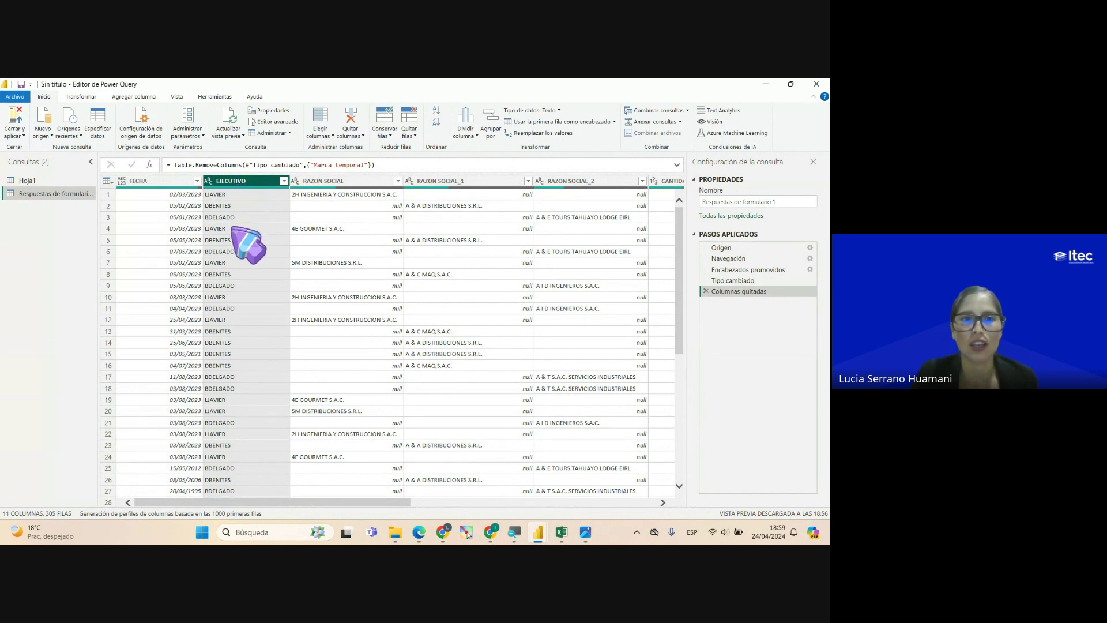
pyautogui.moveTo(279, 502); pyautogui.dragTo(353, 502)
pyautogui.click(203, 182)
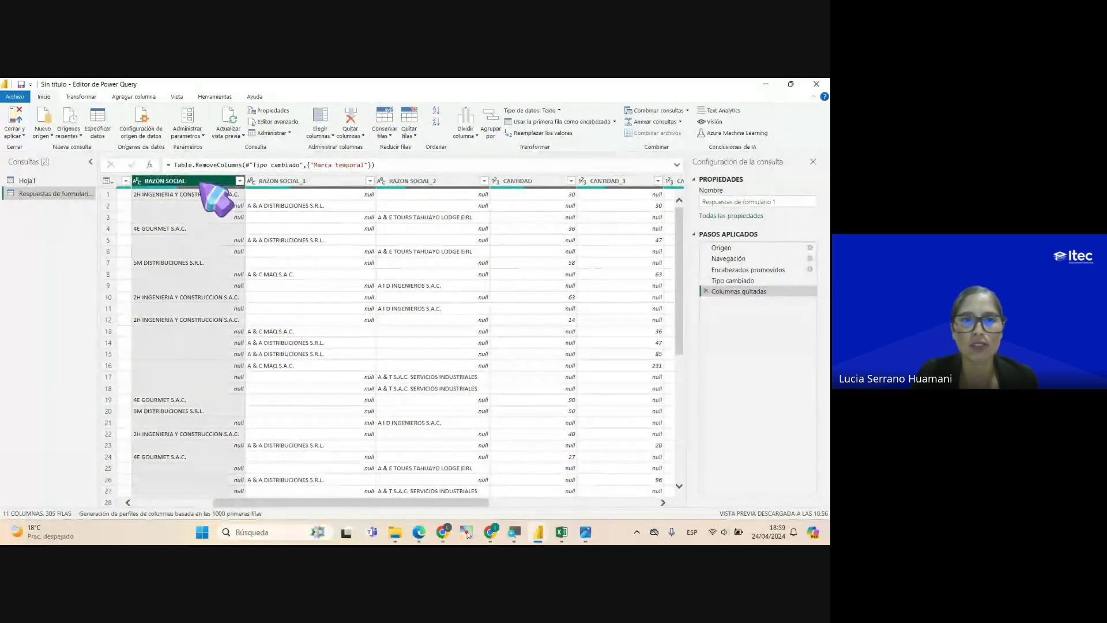
pyautogui.click(278, 182)
pyautogui.click(408, 182)
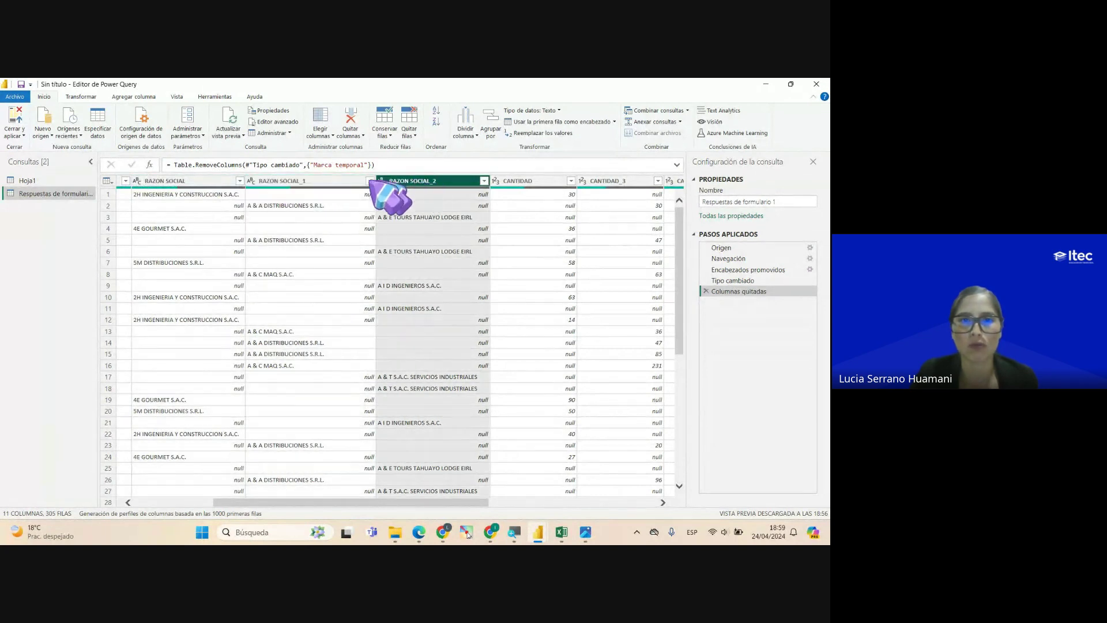
pyautogui.click(211, 181)
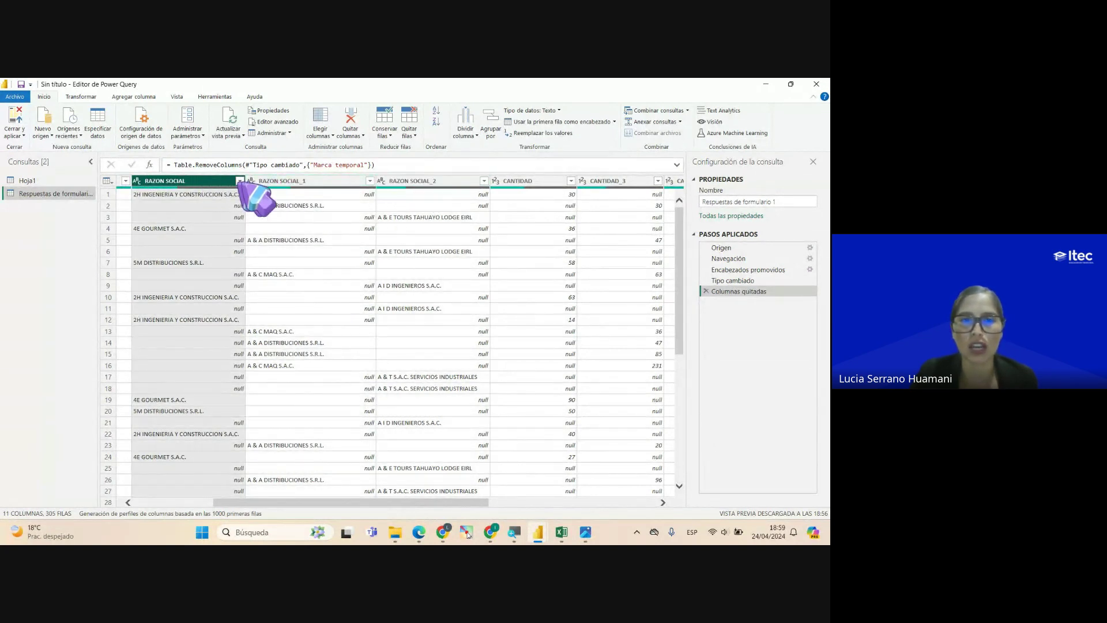
pyautogui.click(291, 184)
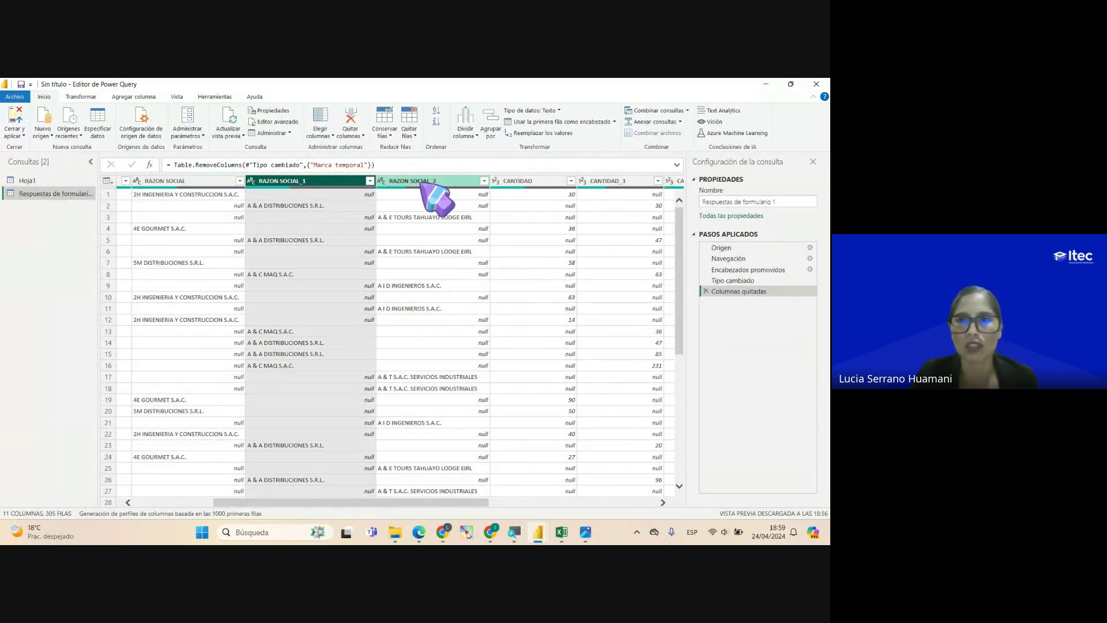
pyautogui.click(421, 182)
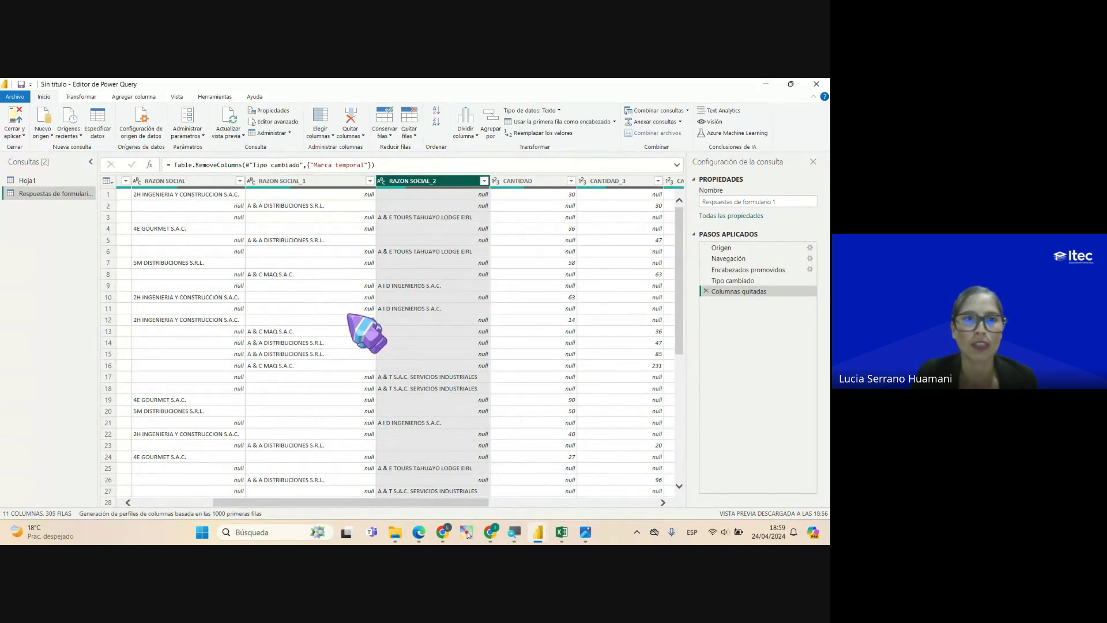
pyautogui.click(202, 181)
pyautogui.click(271, 183)
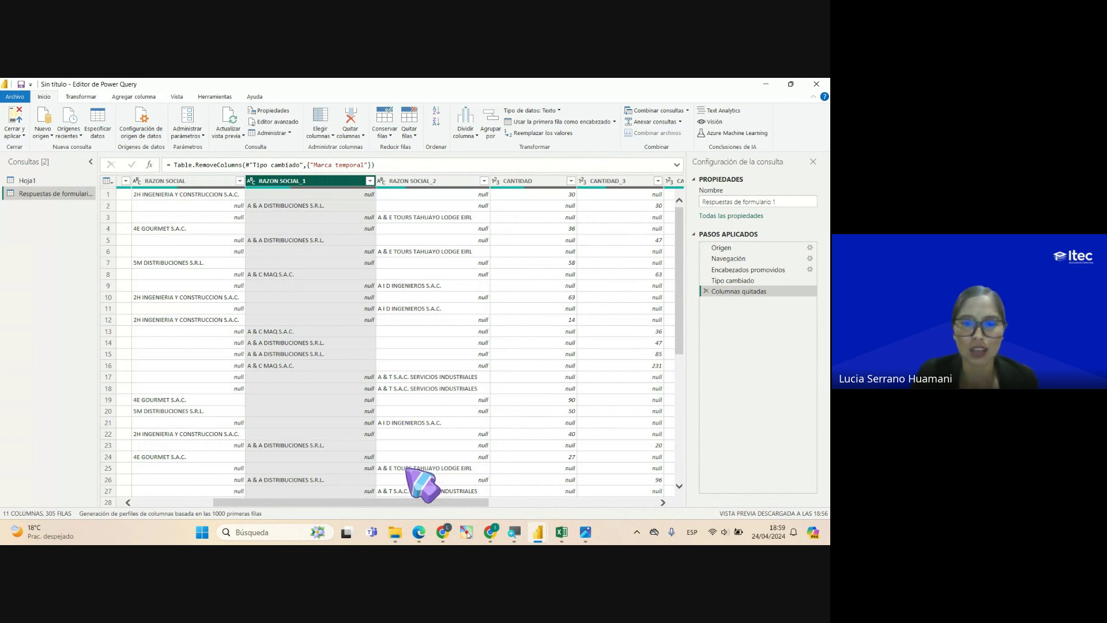
pyautogui.moveTo(362, 502); pyautogui.dragTo(305, 503)
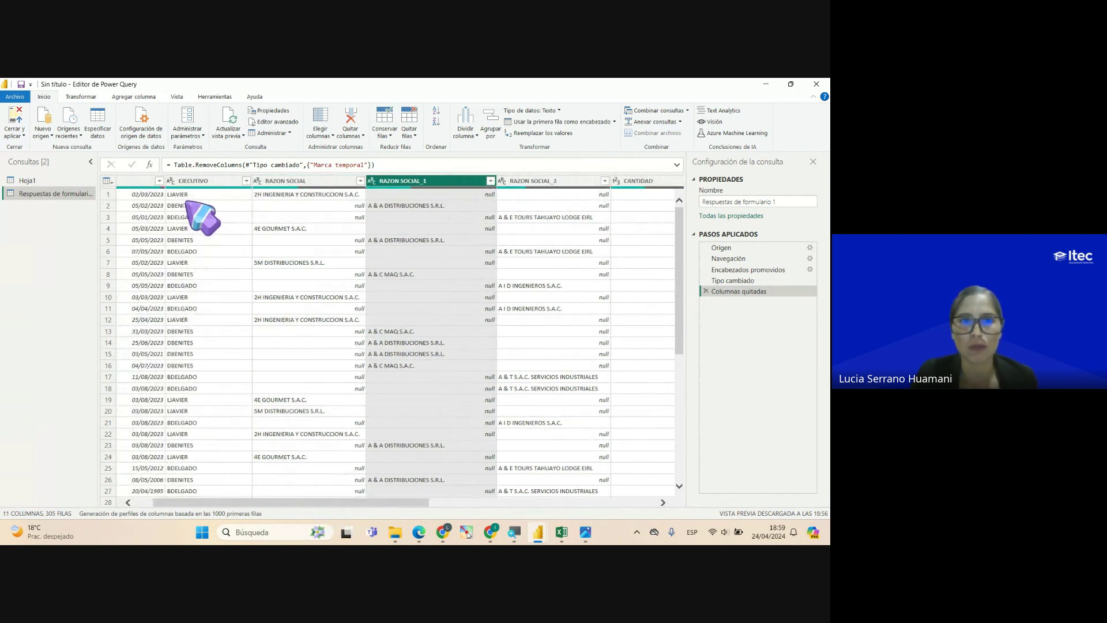
# Inspect the first row's EJECUTIVO value against its entries in the three RAZON SOCIAL columns
pyautogui.click(203, 195)
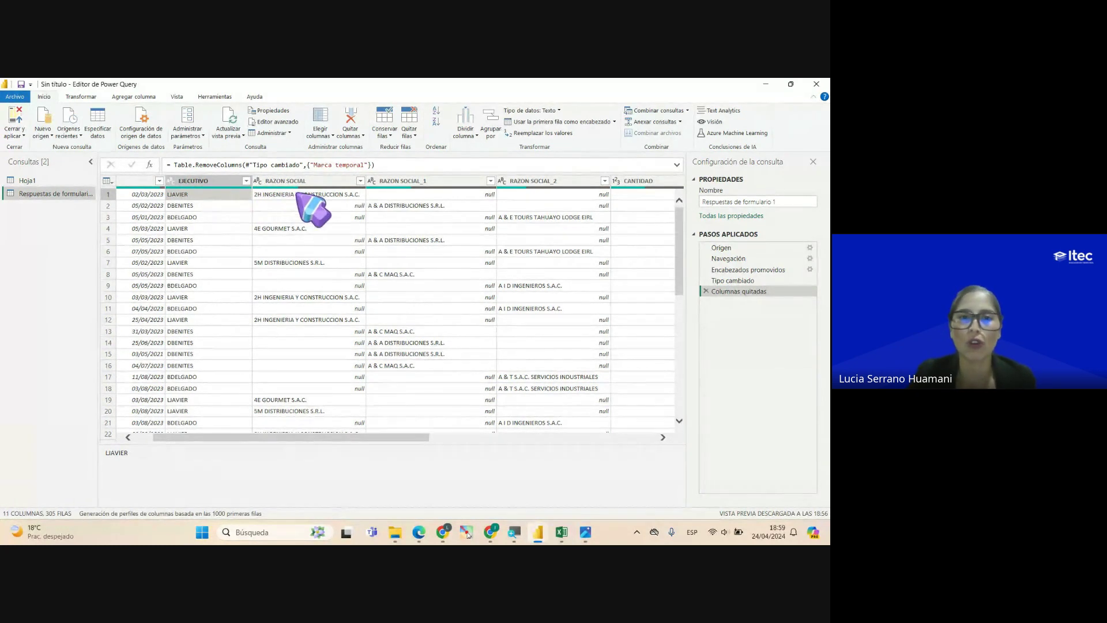
pyautogui.click(311, 194)
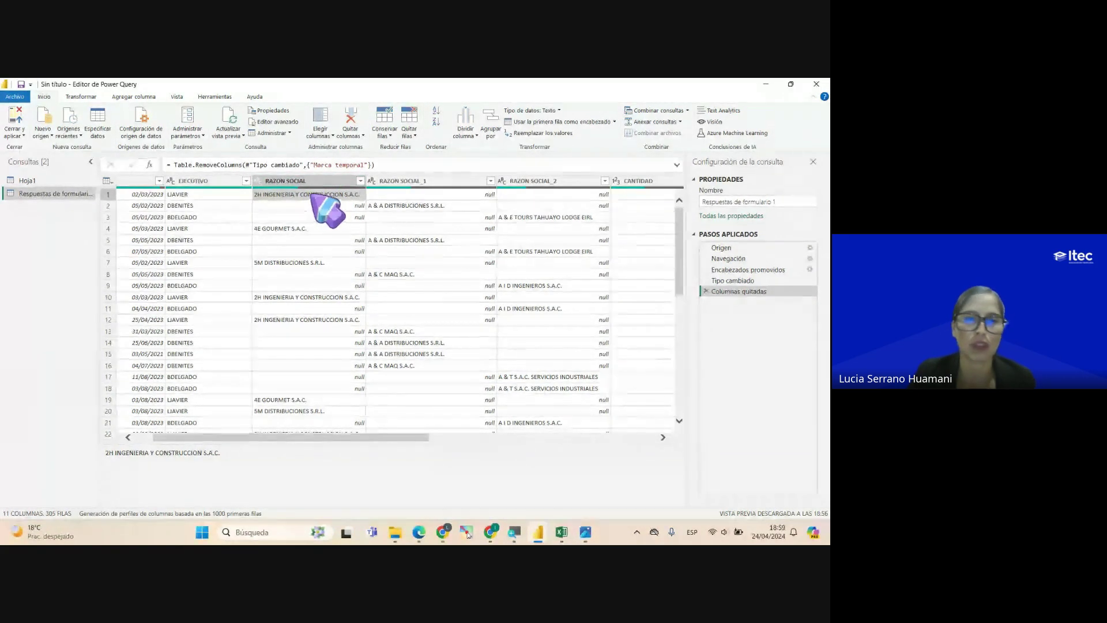
pyautogui.click(412, 195)
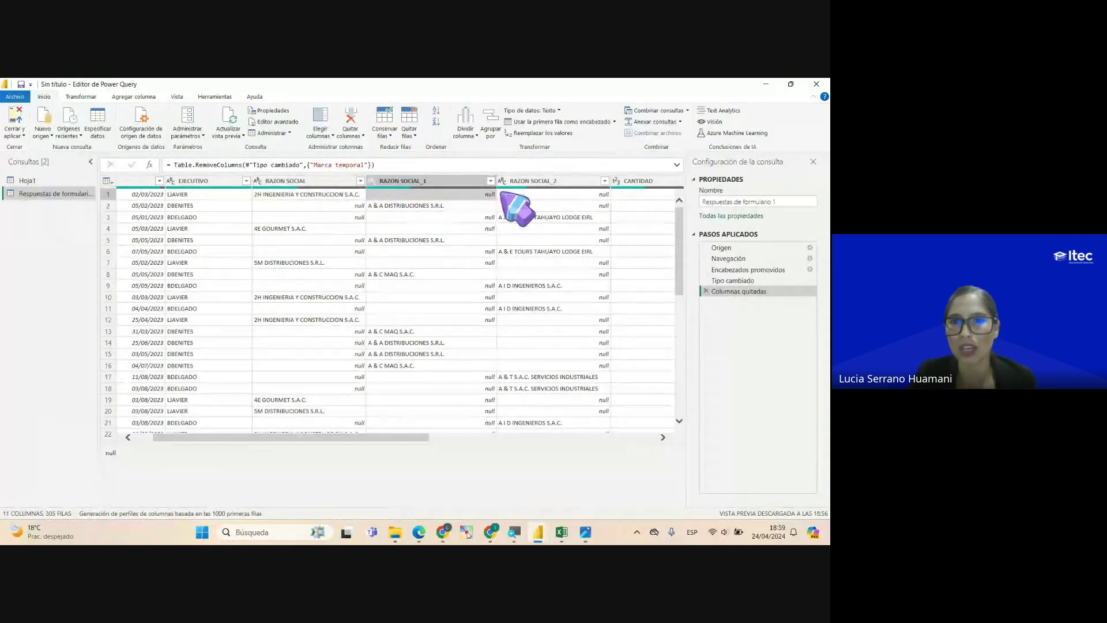
pyautogui.click(523, 194)
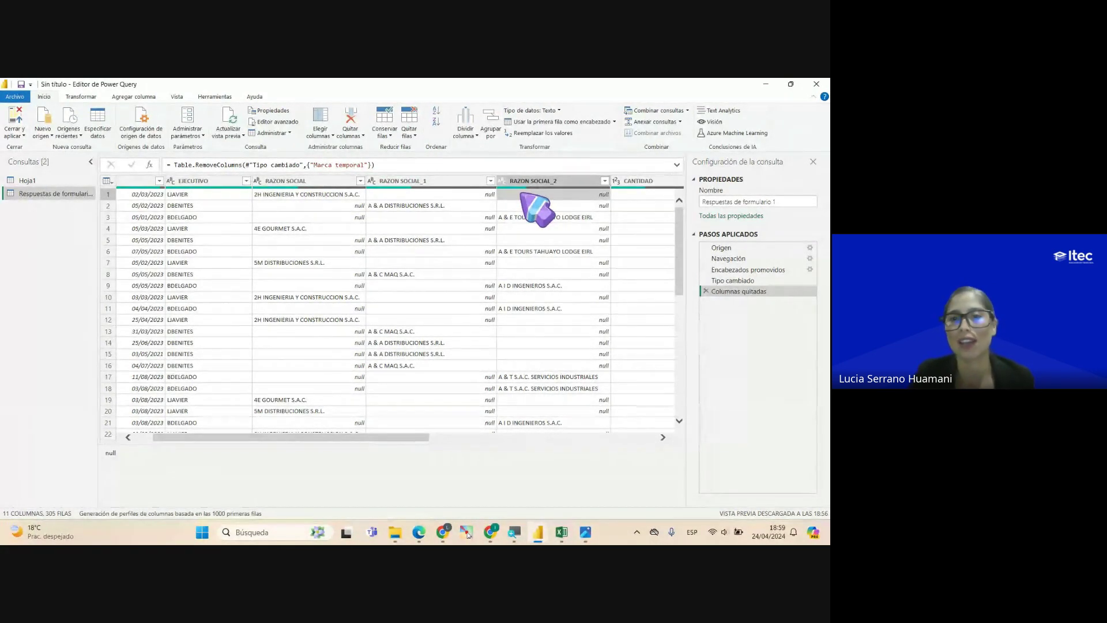
pyautogui.click(466, 195)
pyautogui.click(520, 195)
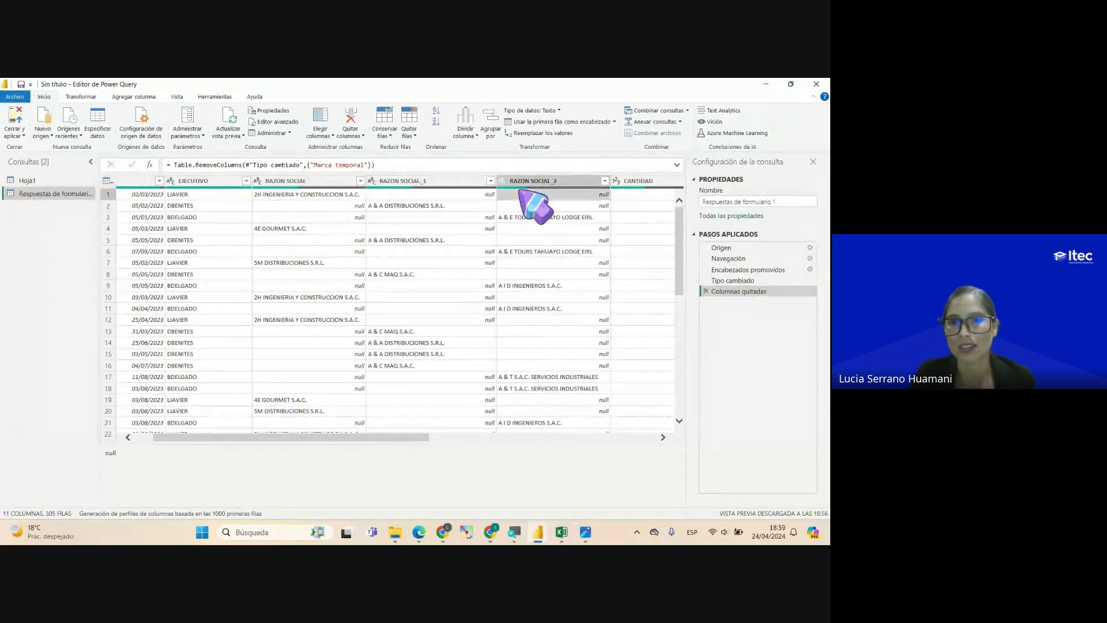
pyautogui.click(351, 195)
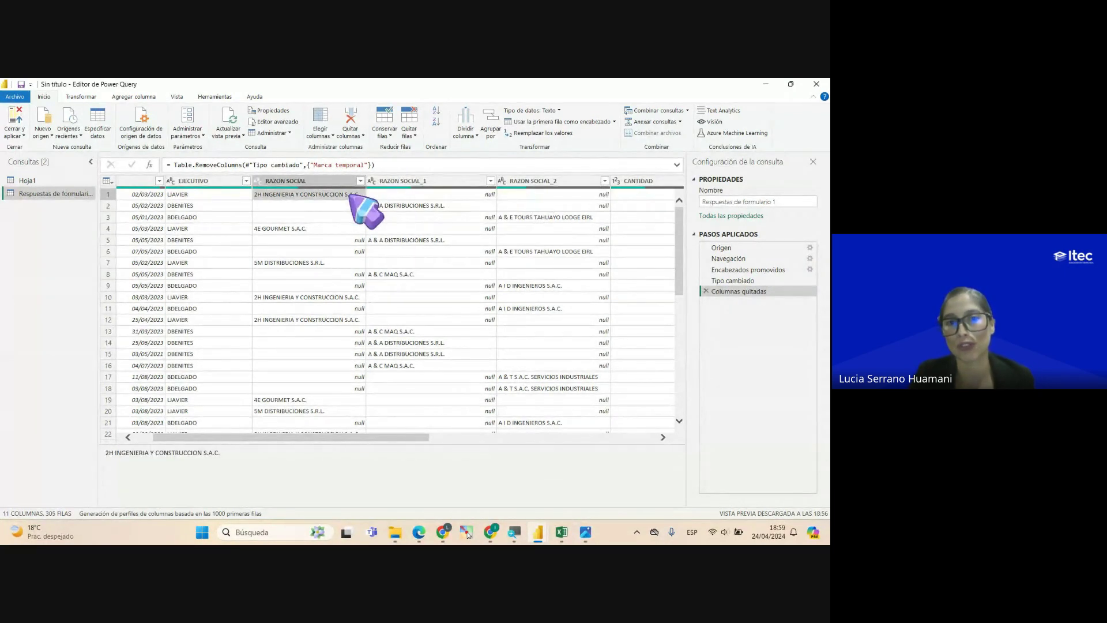
# Check in rows 2 and 3 which RAZON SOCIAL column holds the client for each executive
pyautogui.click(196, 205)
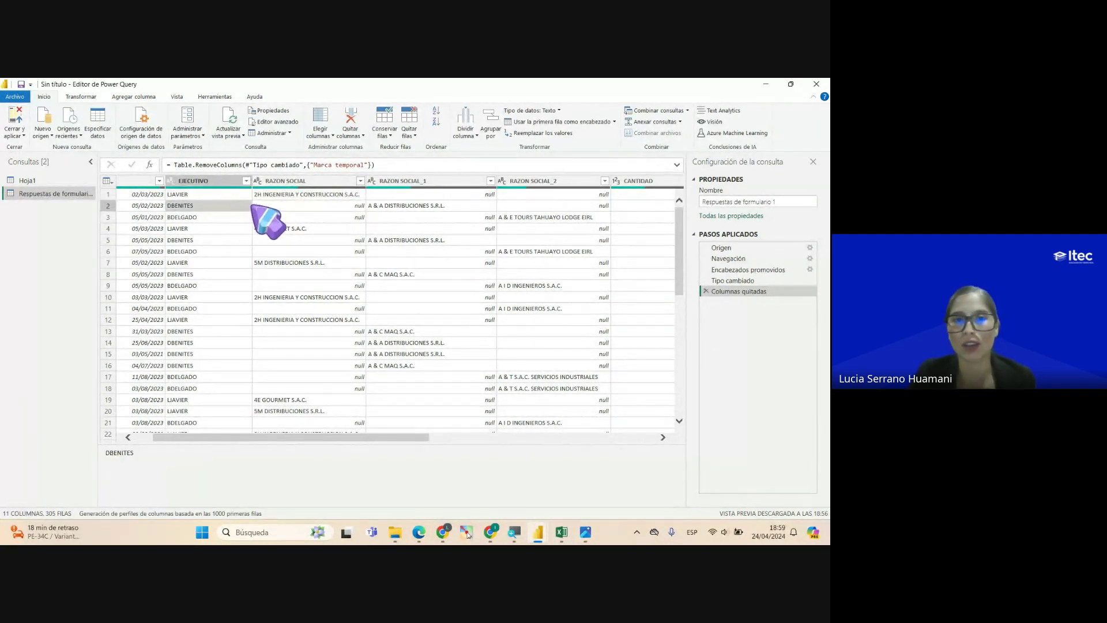
pyautogui.click(431, 207)
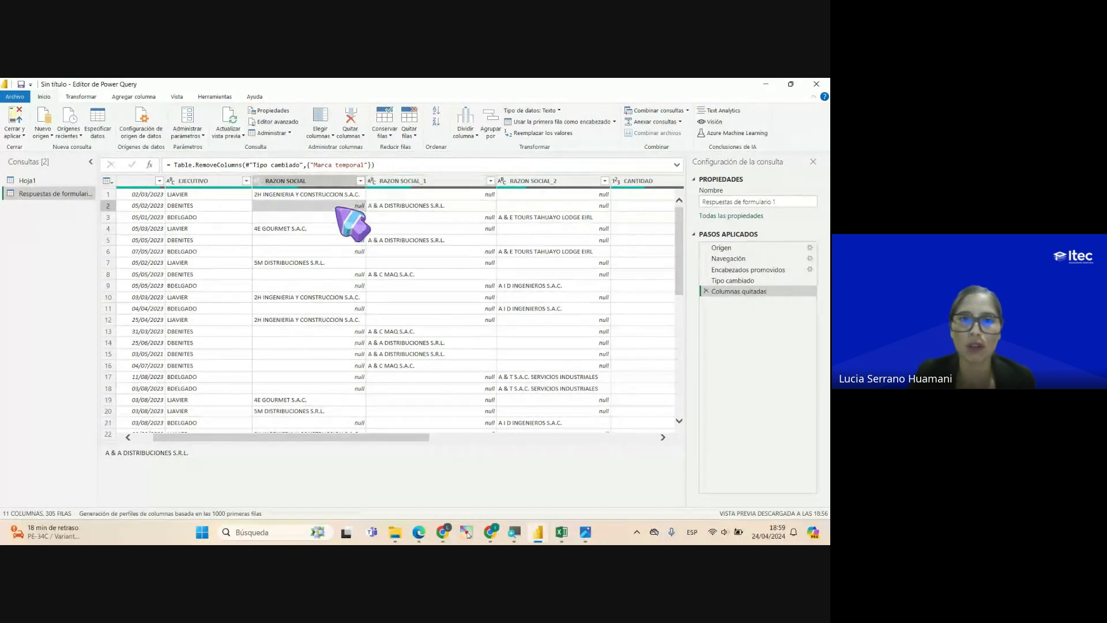
pyautogui.click(542, 207)
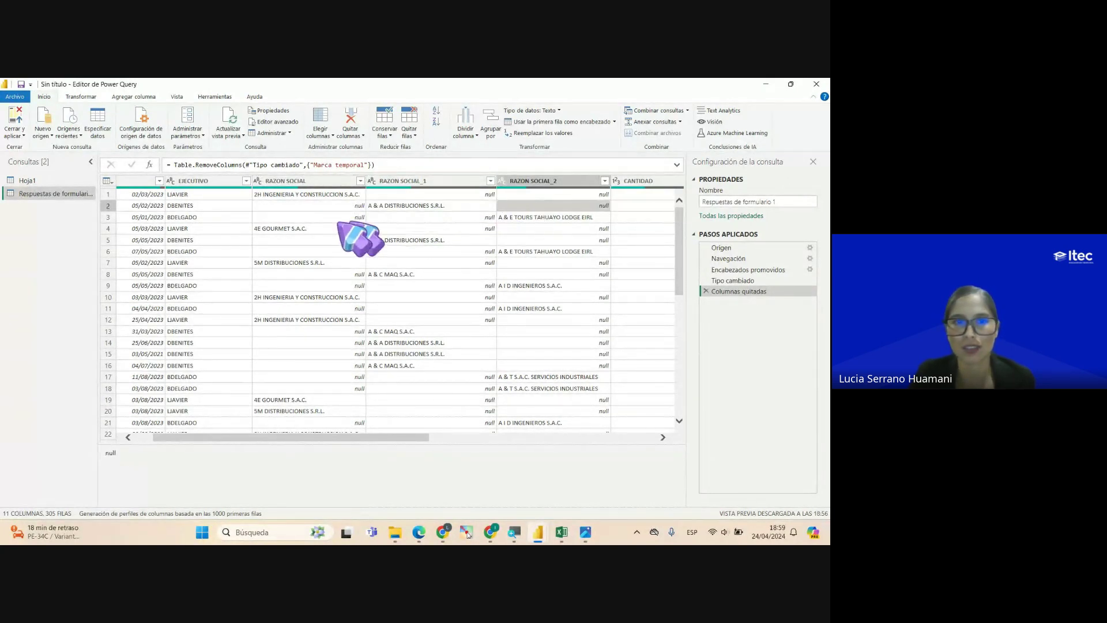
pyautogui.click(186, 219)
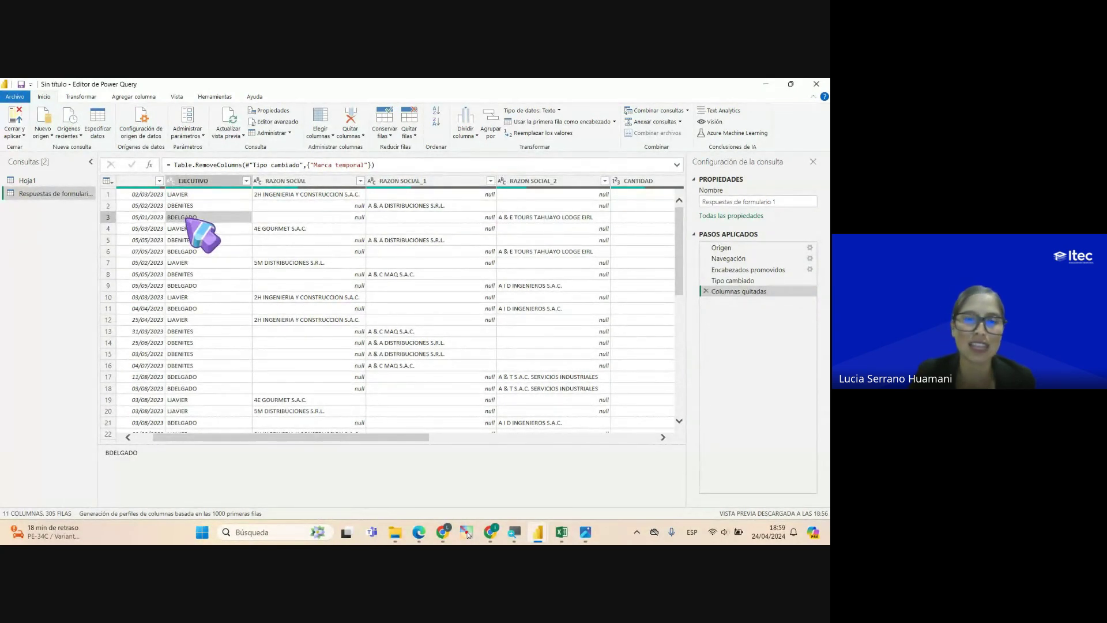
pyautogui.click(542, 216)
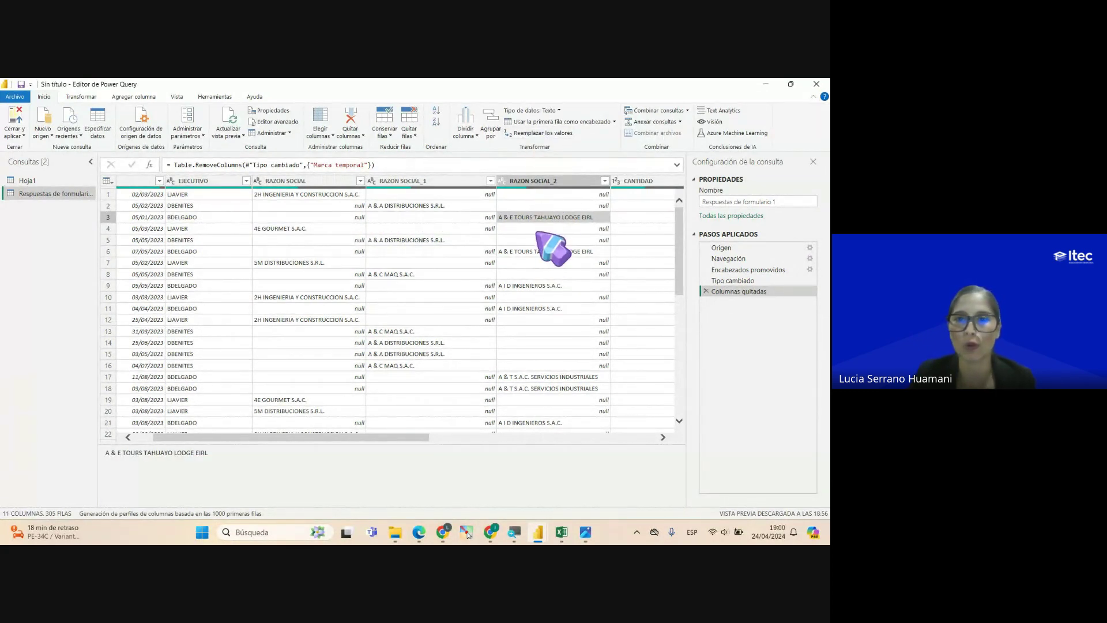
pyautogui.click(397, 218)
pyautogui.click(349, 218)
pyautogui.click(381, 219)
pyautogui.click(188, 206)
pyautogui.click(190, 217)
pyautogui.click(216, 207)
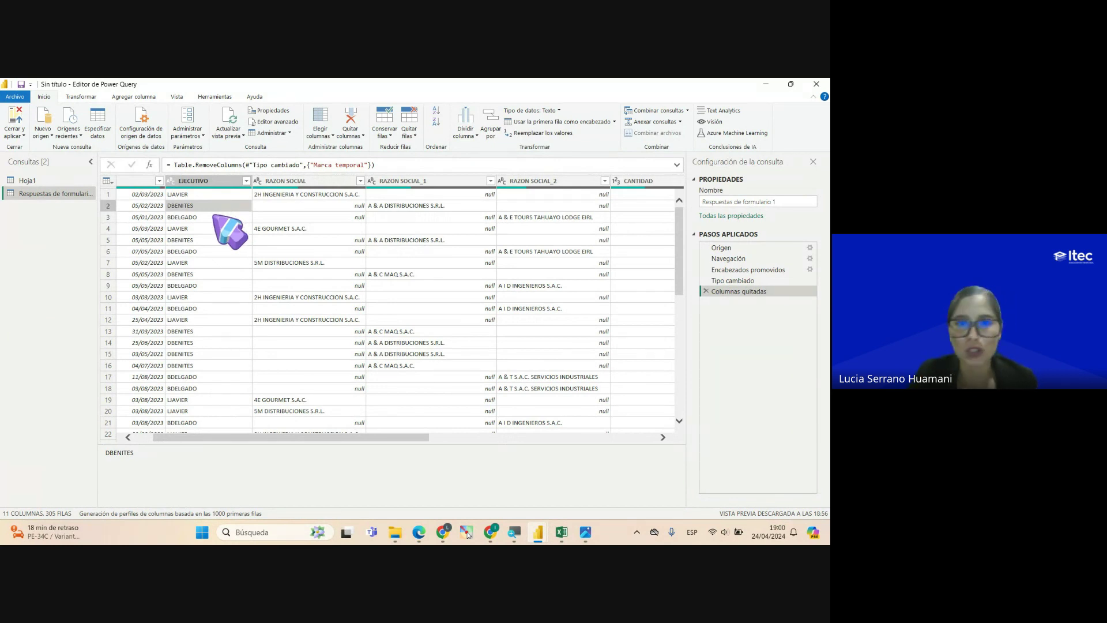
# Compare EJECUTIVO entries with the three RAZON SOCIAL columns row by row to see where each company name is stored
pyautogui.click(315, 217)
pyautogui.click(313, 206)
pyautogui.click(441, 205)
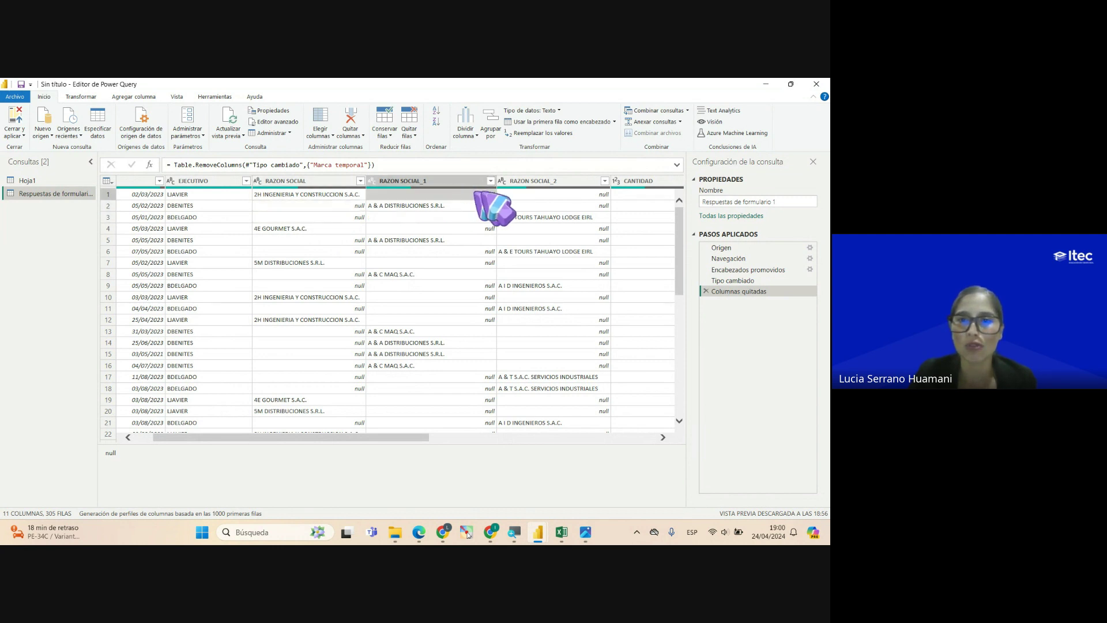
pyautogui.click(551, 194)
pyautogui.click(534, 239)
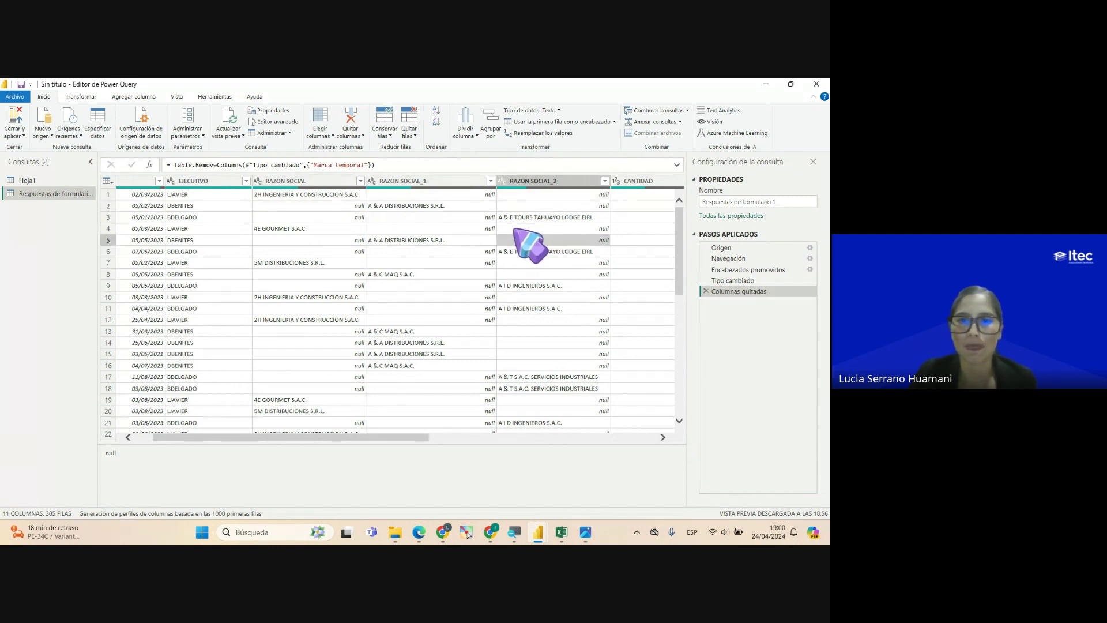
pyautogui.click(189, 240)
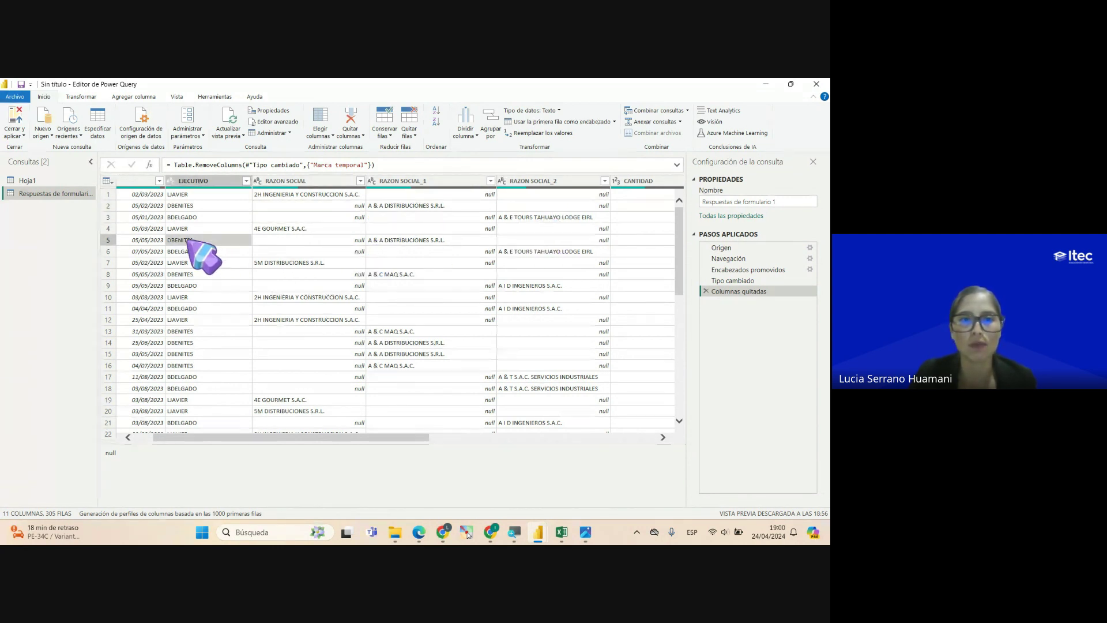
pyautogui.click(436, 240)
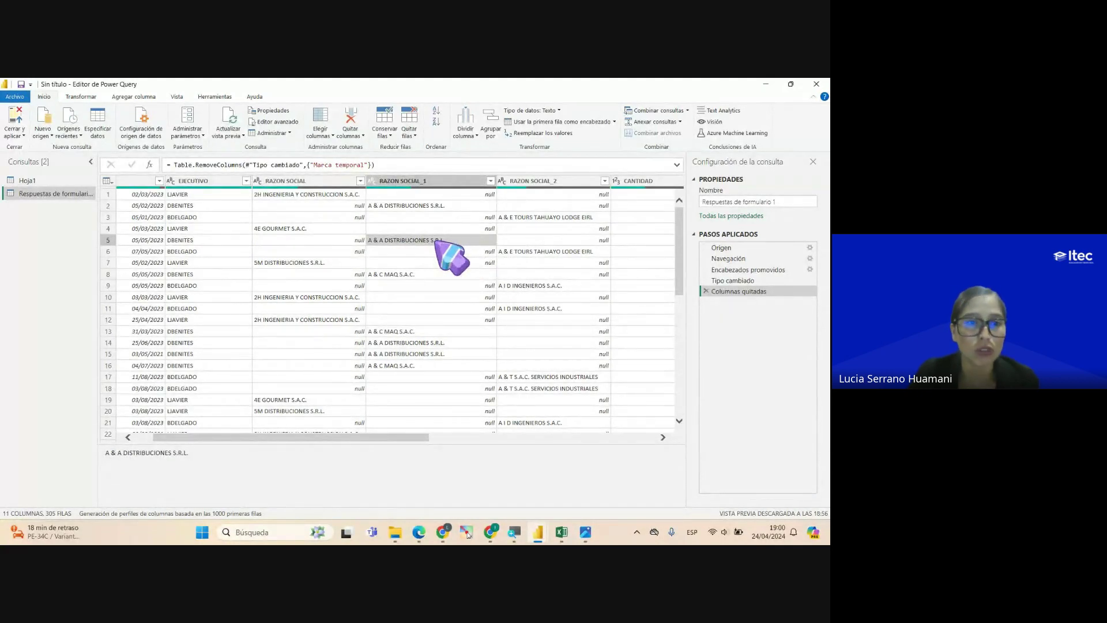
pyautogui.click(183, 251)
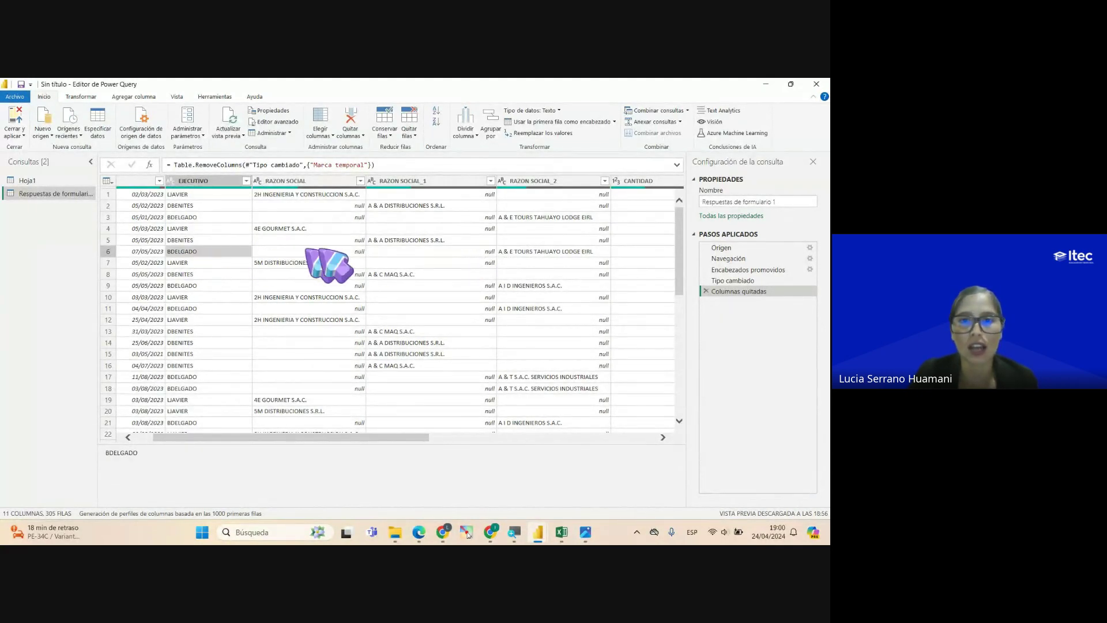
pyautogui.click(562, 250)
pyautogui.click(182, 297)
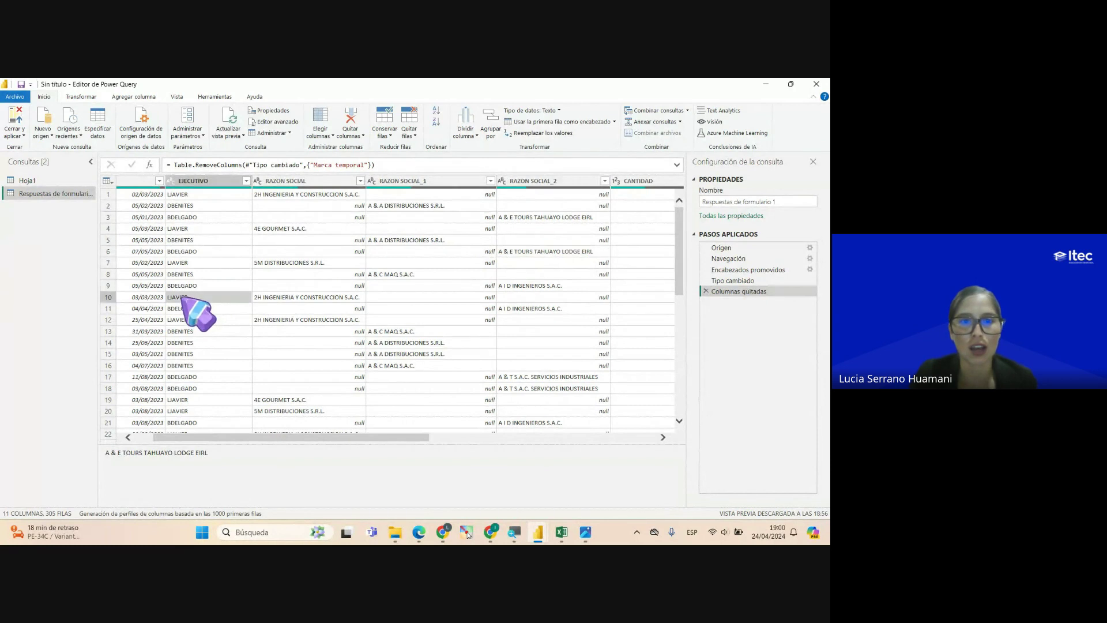
pyautogui.click(302, 298)
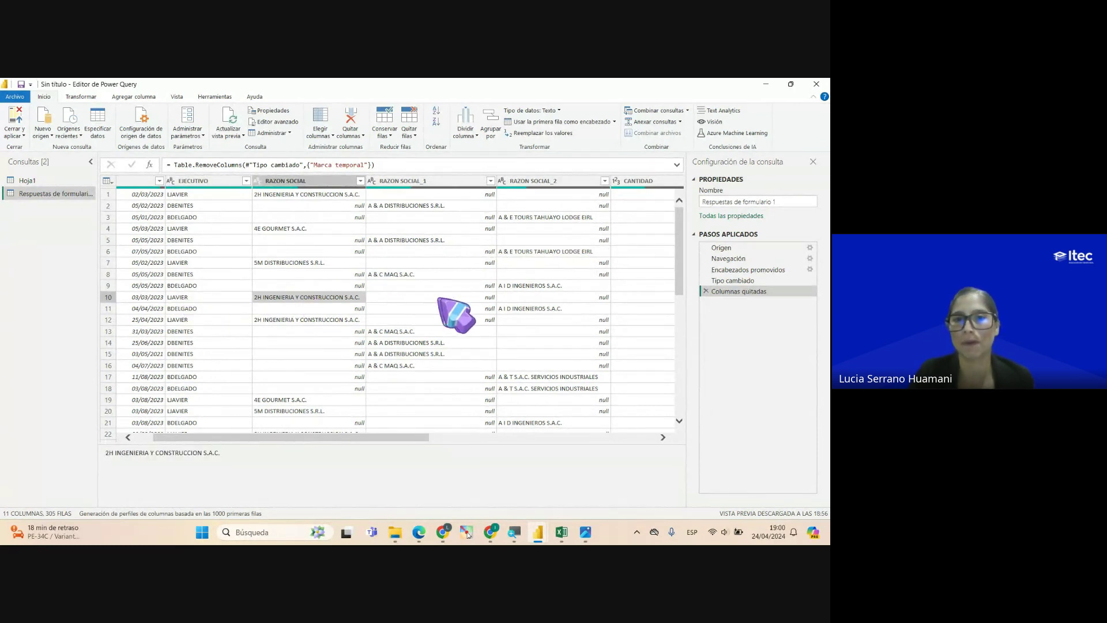
# Review the RAZON SOCIAL, RAZON SOCIAL_1 and RAZON SOCIAL_2 columns individually
pyautogui.click(547, 180)
pyautogui.click(424, 180)
pyautogui.click(310, 181)
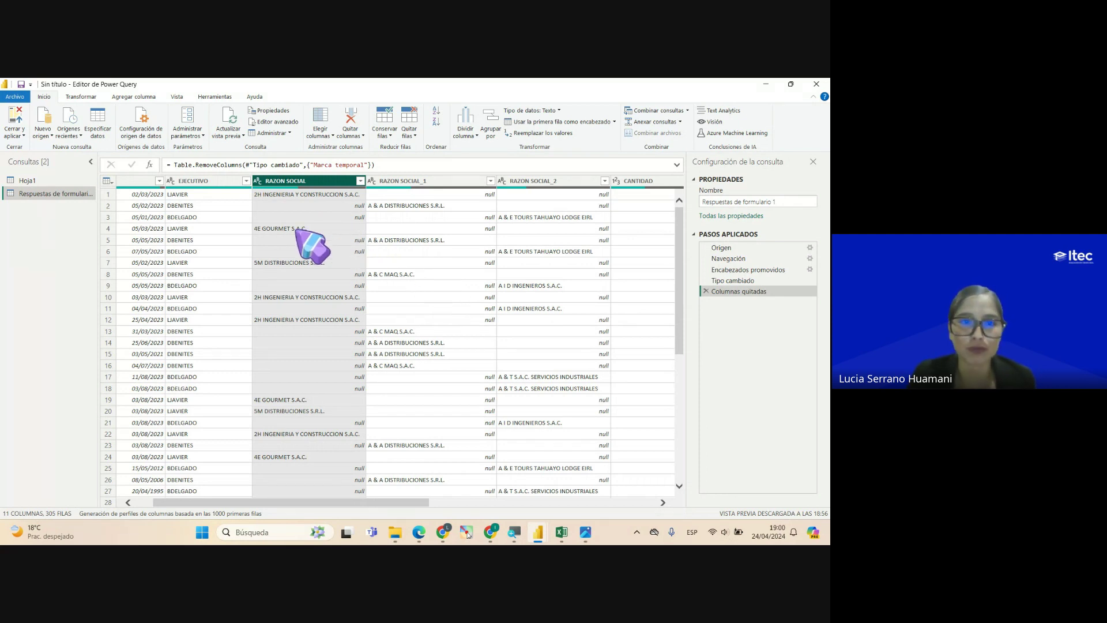
pyautogui.click(326, 230)
pyautogui.click(337, 195)
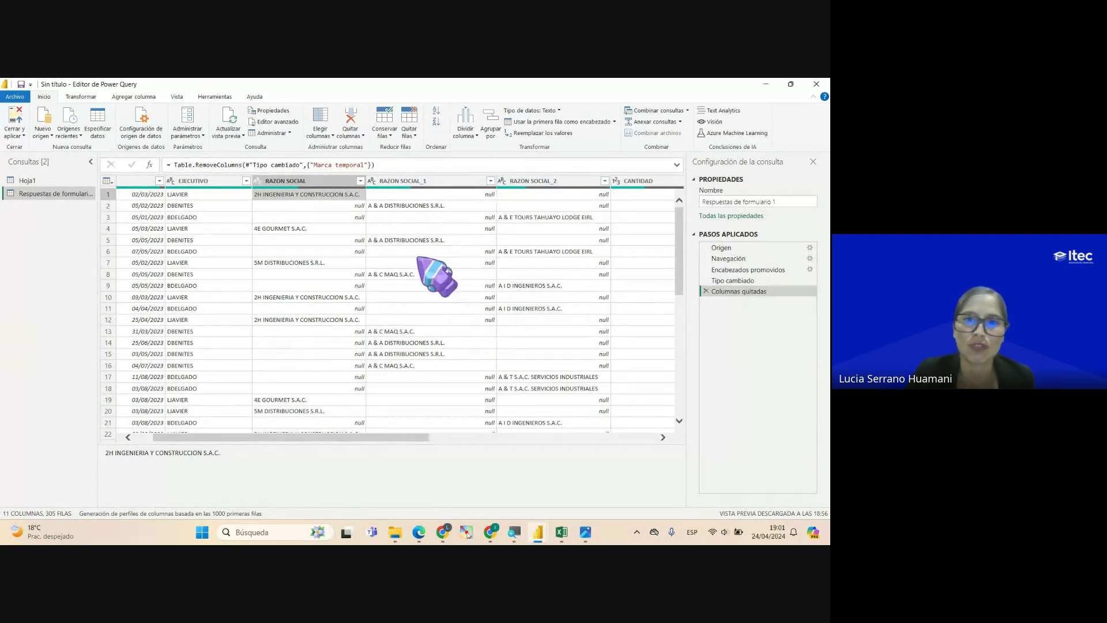
pyautogui.moveTo(299, 184)
pyautogui.mouseDown()
pyautogui.moveTo(361, 181)
pyautogui.moveTo(301, 184)
pyautogui.mouseUp()
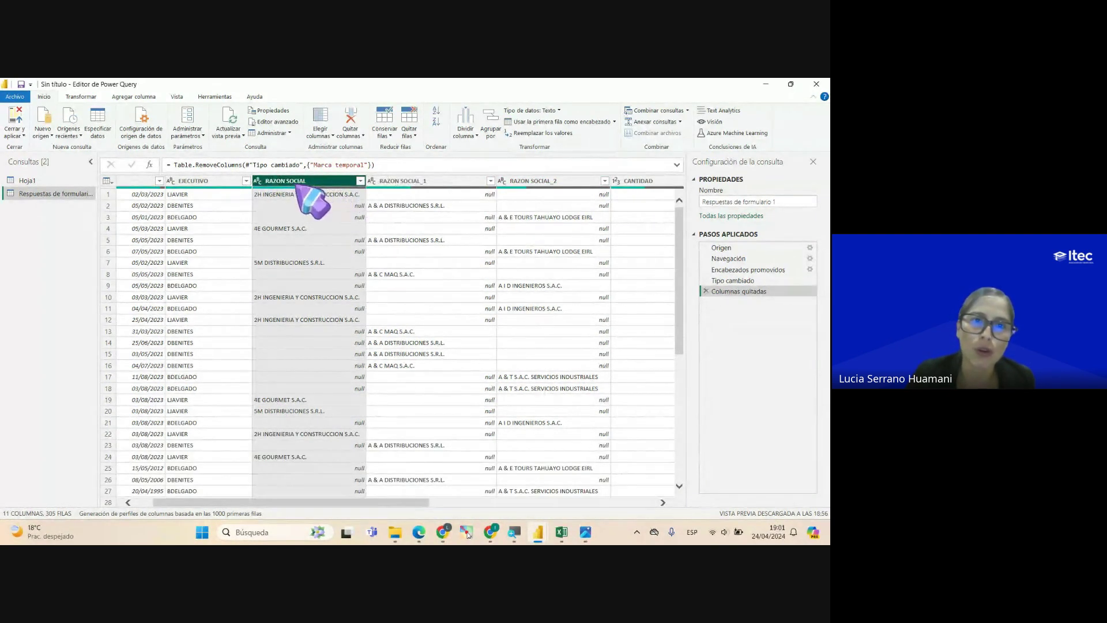
pyautogui.click(389, 181)
pyautogui.click(529, 182)
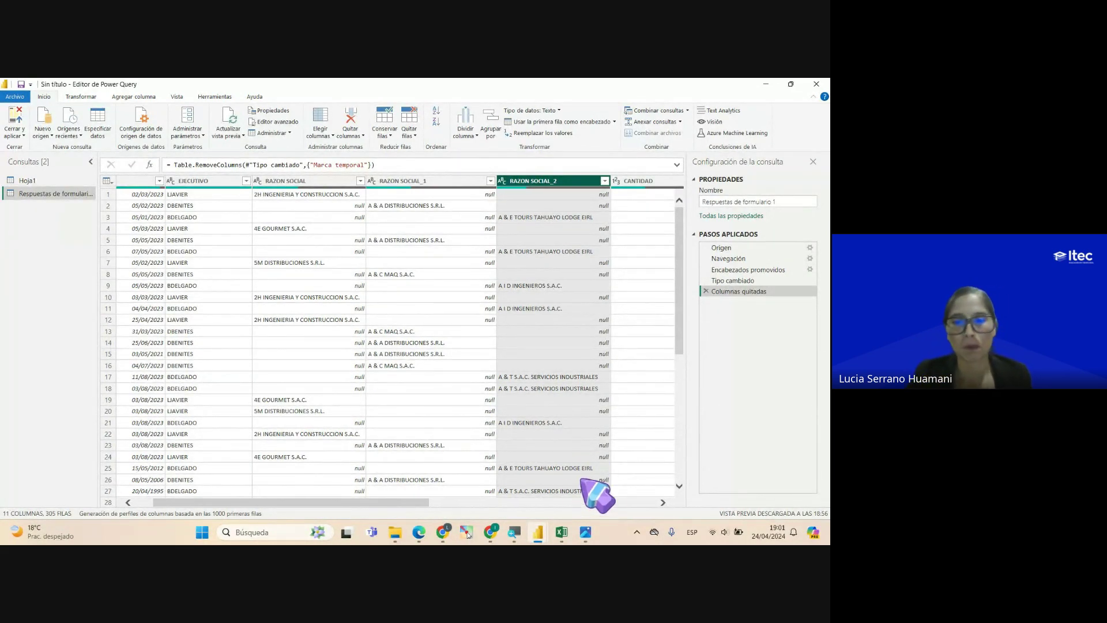
# Switch to the keyboard image to examine the Shift and Ctrl keys, and return to the Power Query Editor
pyautogui.click(585, 531)
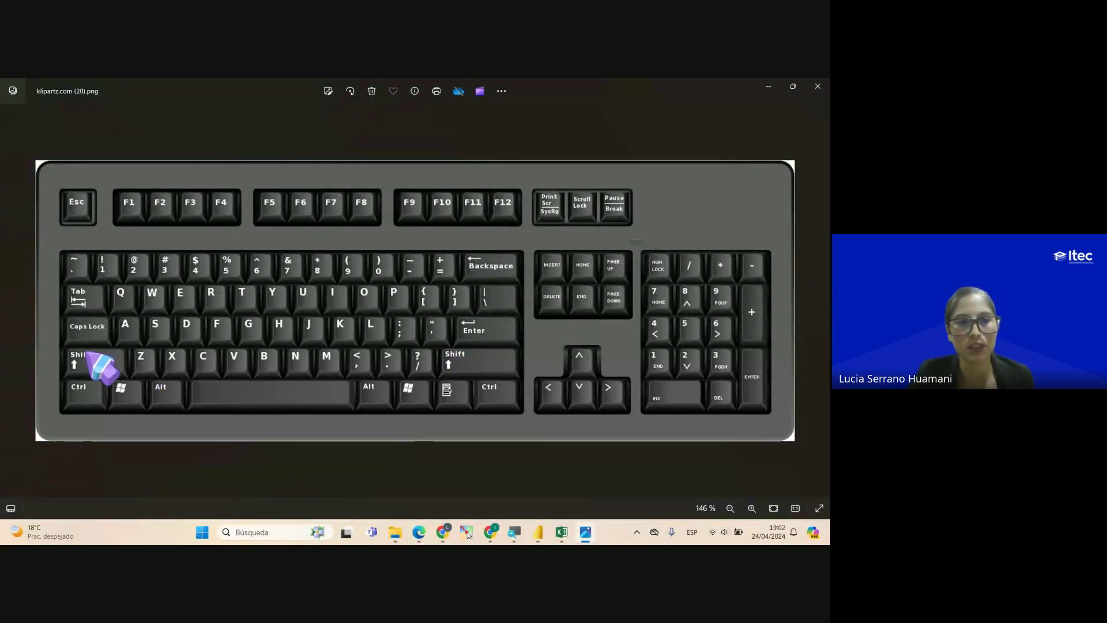
pyautogui.hotkey('ctrl', '+')
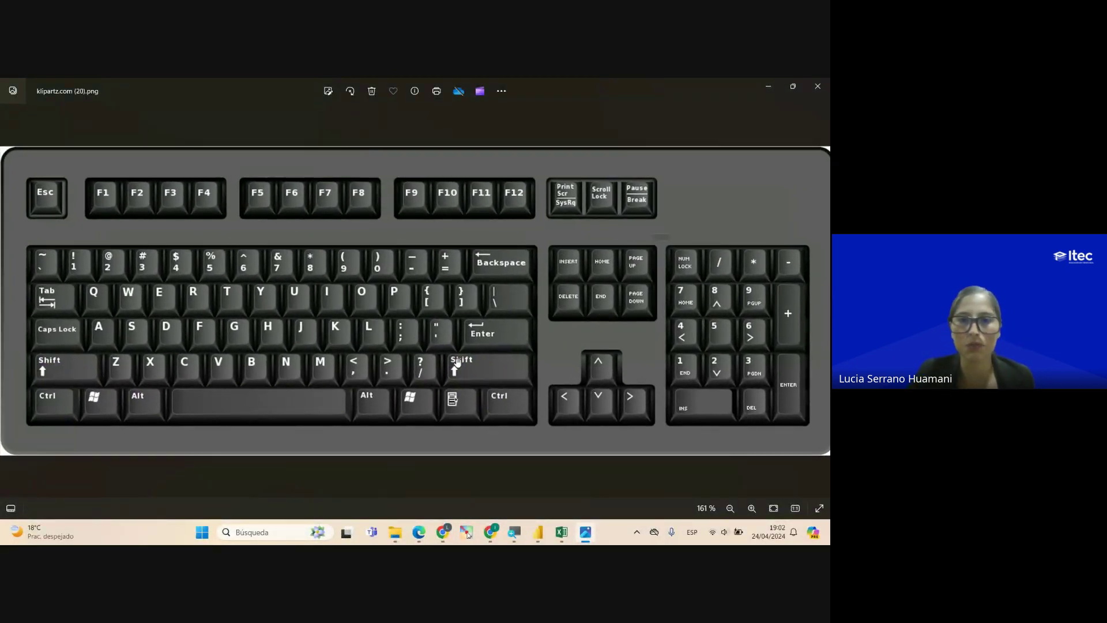
pyautogui.hotkey('ctrl', '-')
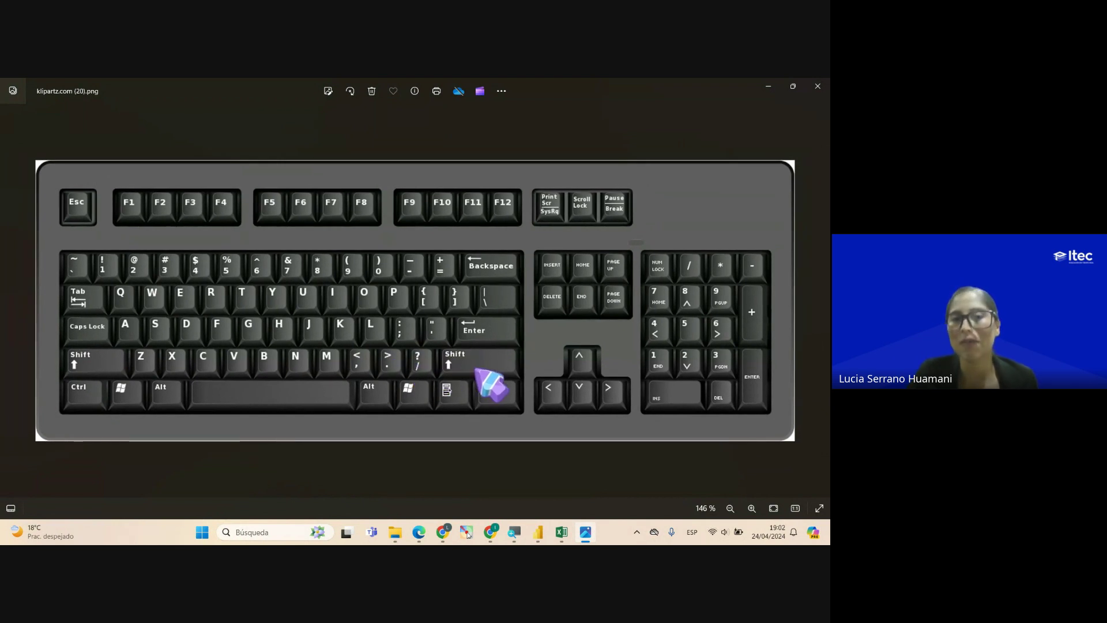
pyautogui.click(539, 531)
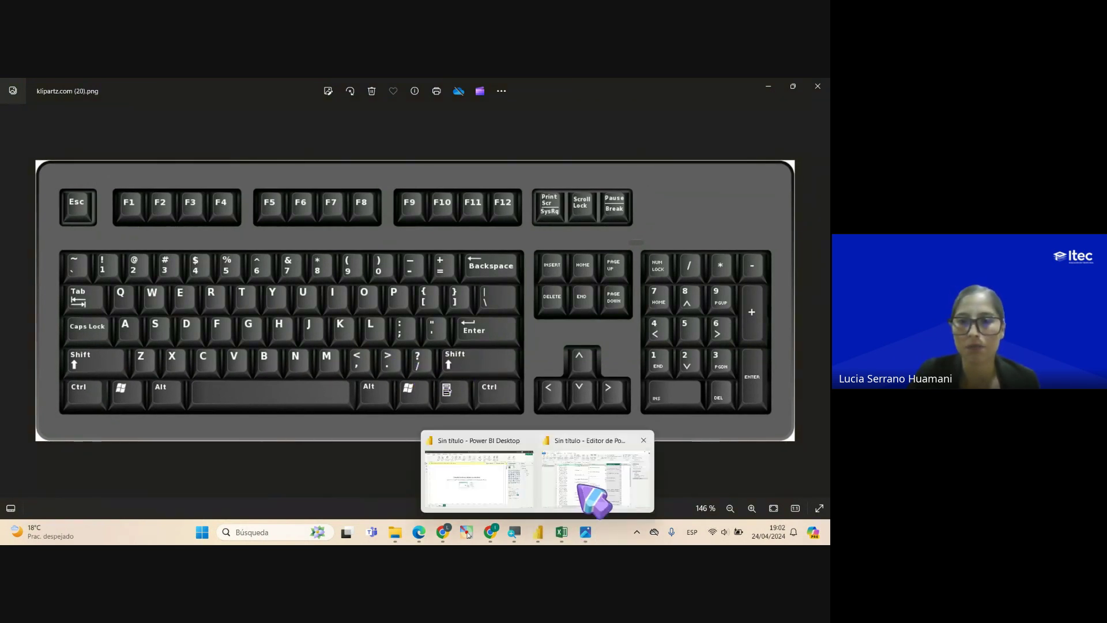
pyautogui.click(591, 490)
# Merge the RAZON SOCIAL, RAZON SOCIAL_1 and RAZON SOCIAL_2 columns without a separator into one column named Combinada
pyautogui.click(308, 181)
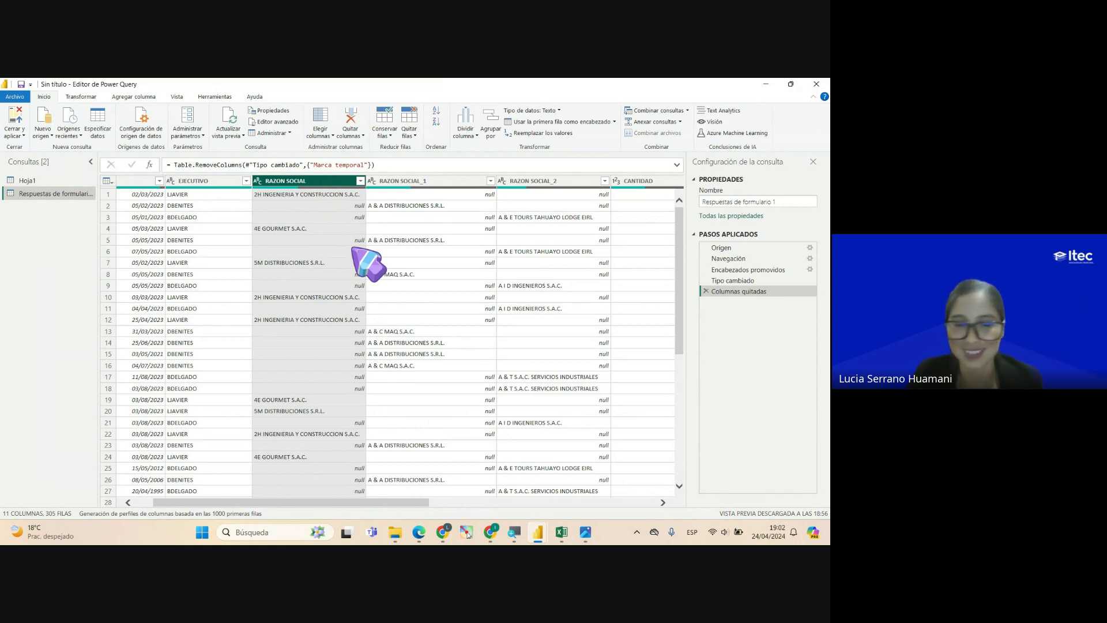
pyautogui.keyDown('ctrl'); pyautogui.click(420, 181); pyautogui.keyUp('ctrl')
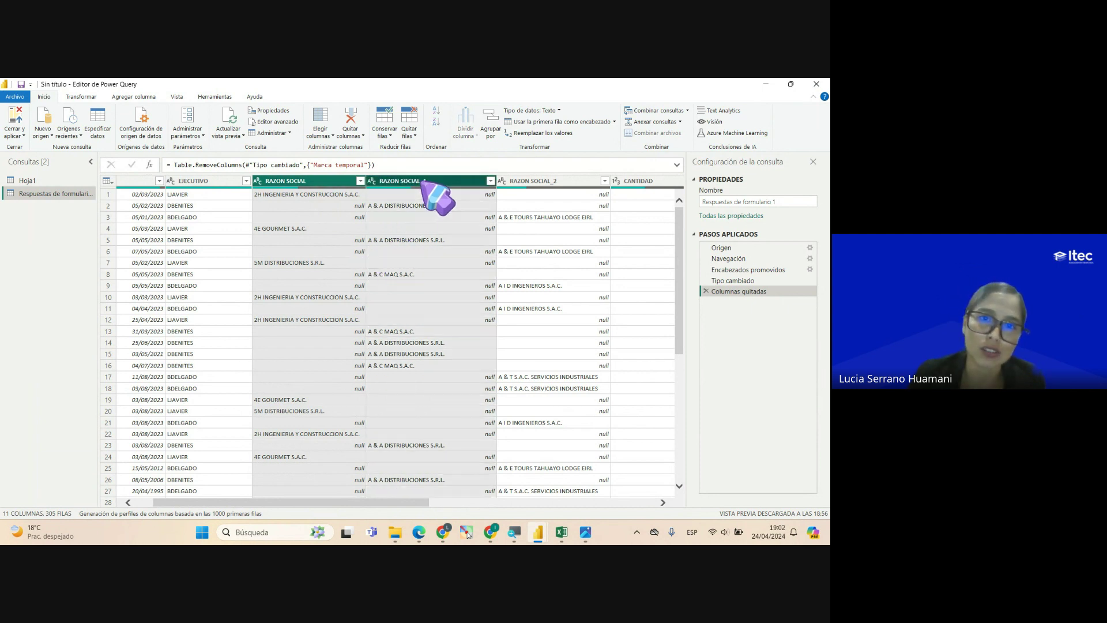
pyautogui.keyDown('ctrl'); pyautogui.click(507, 182); pyautogui.keyUp('ctrl')
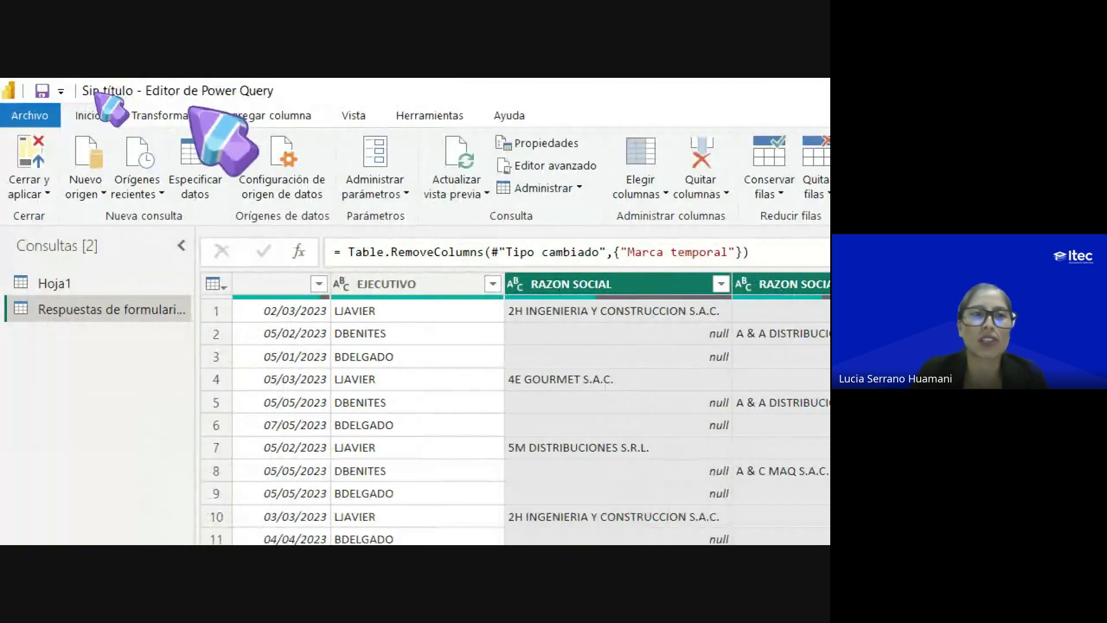
pyautogui.click(164, 115)
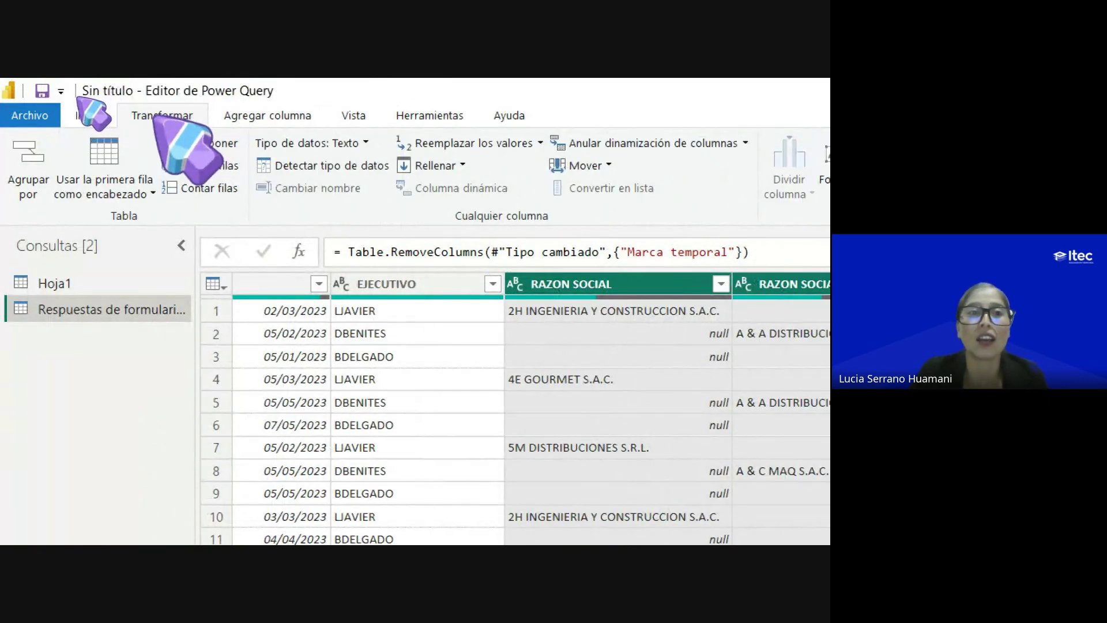
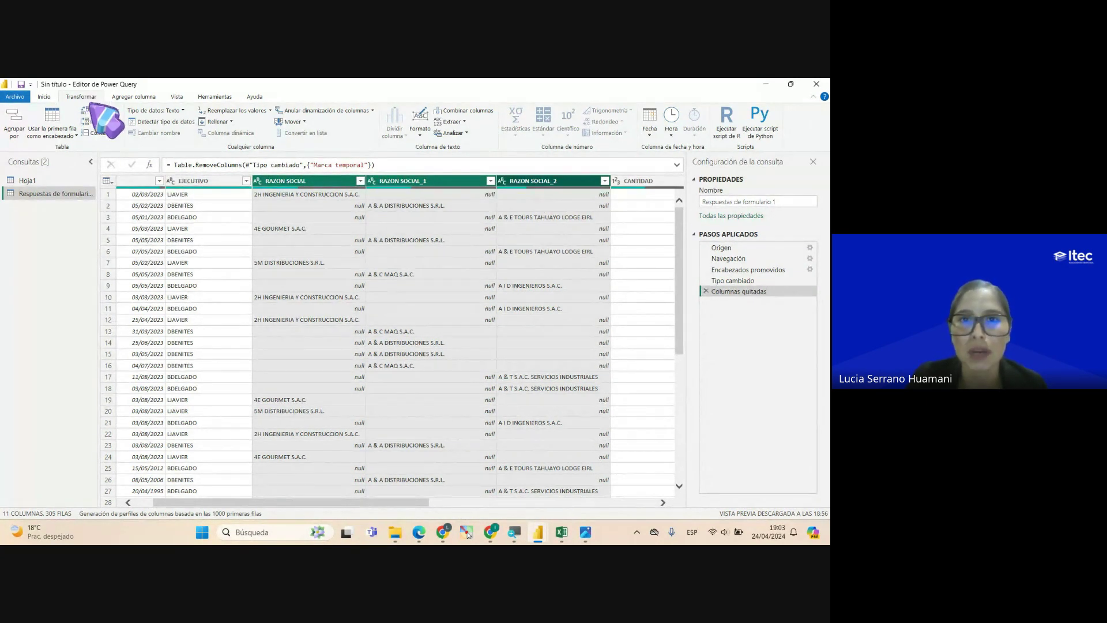
pyautogui.click(468, 110)
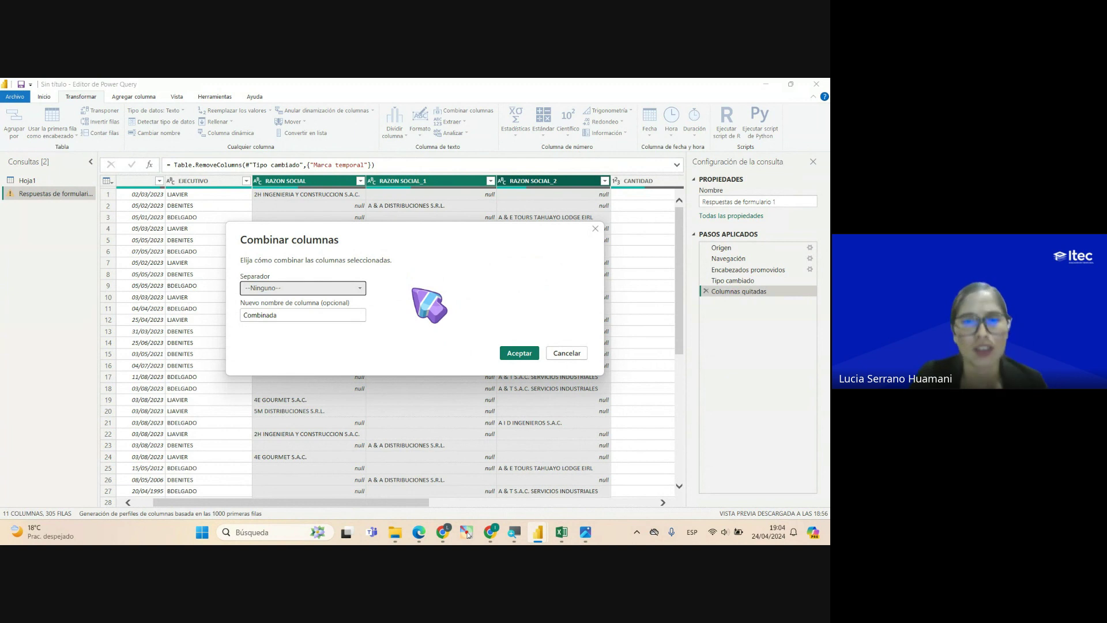
pyautogui.press('Tab')
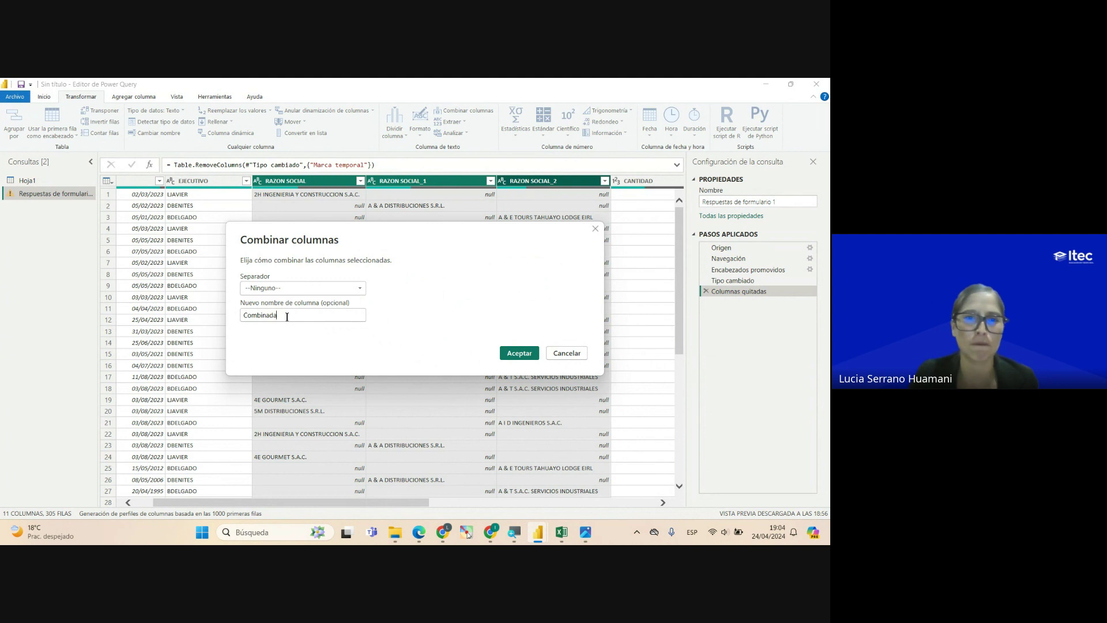
pyautogui.moveTo(244, 315); pyautogui.dragTo(294, 313)
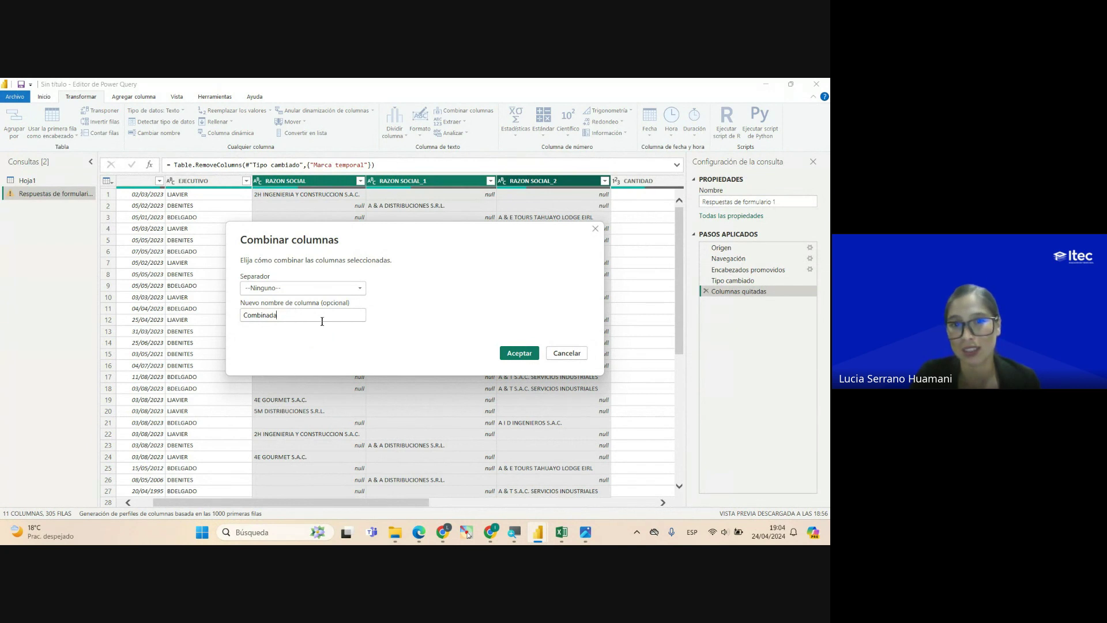
pyautogui.click(519, 352)
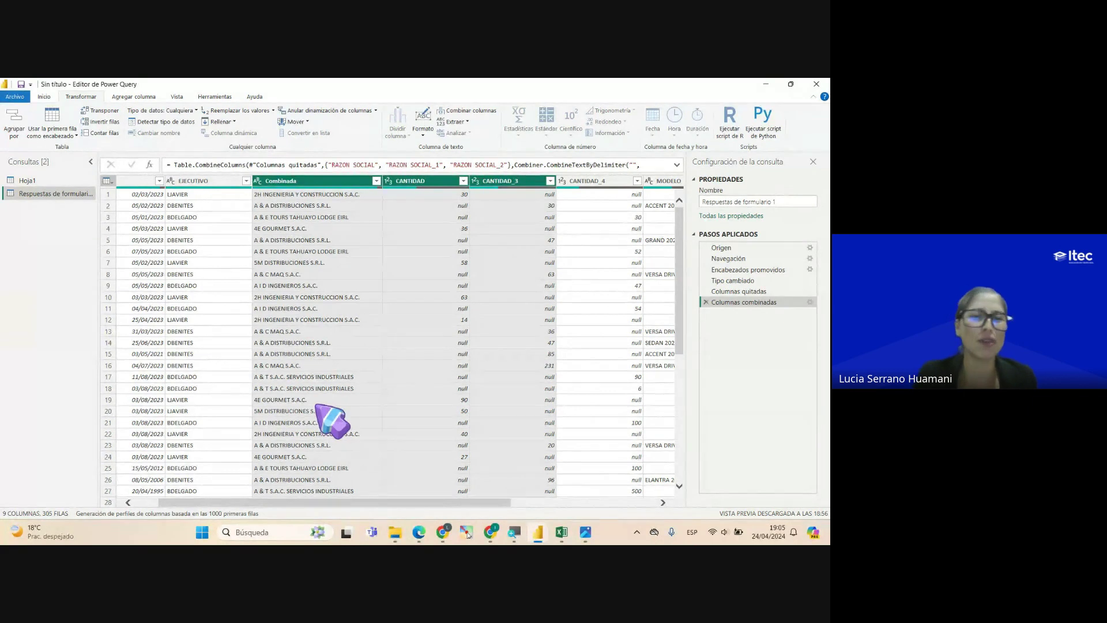
# Examine how the quantities are distributed across the CANTIDAD, CANTIDAD_3 and CANTIDAD_4 columns
pyautogui.click(430, 297)
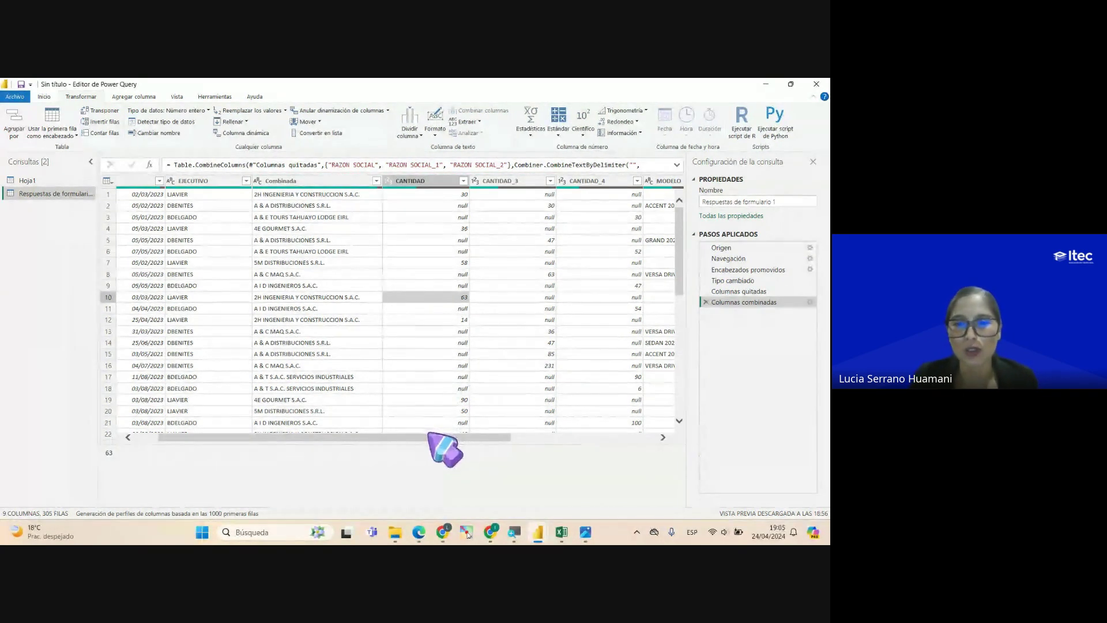
pyautogui.hscroll(1, 372, 438)
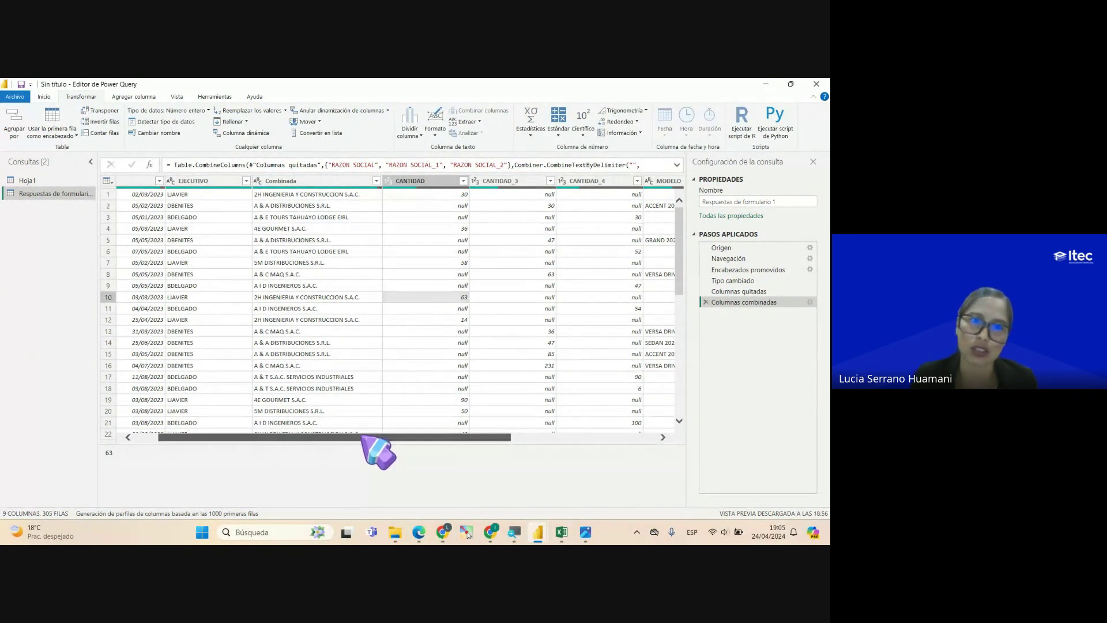
pyautogui.moveTo(372, 438); pyautogui.dragTo(467, 438)
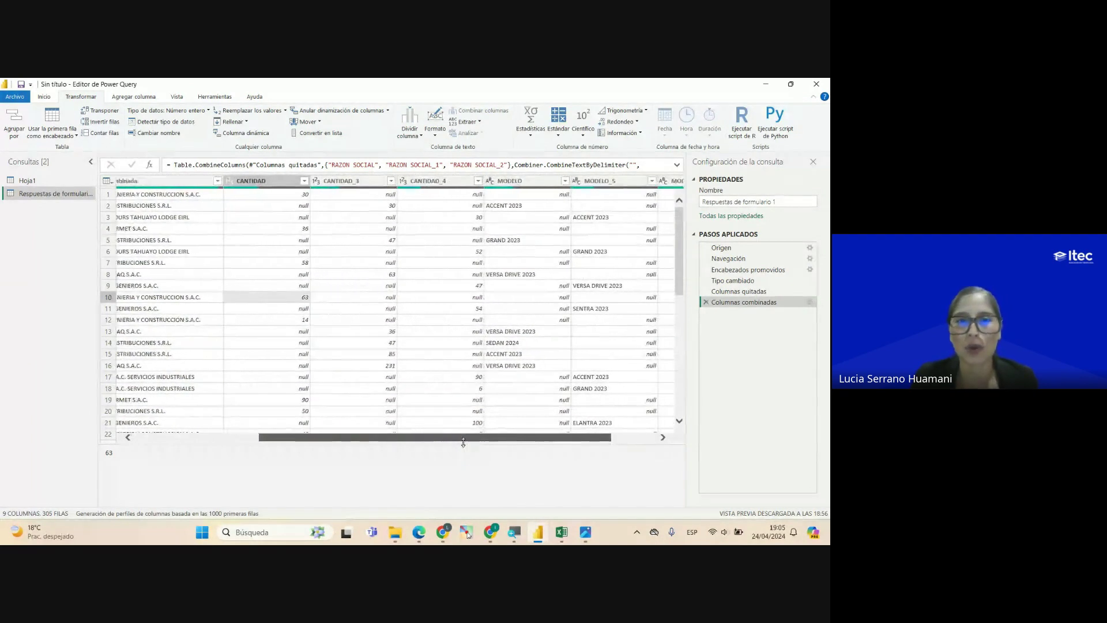
pyautogui.click(294, 181)
pyautogui.click(349, 180)
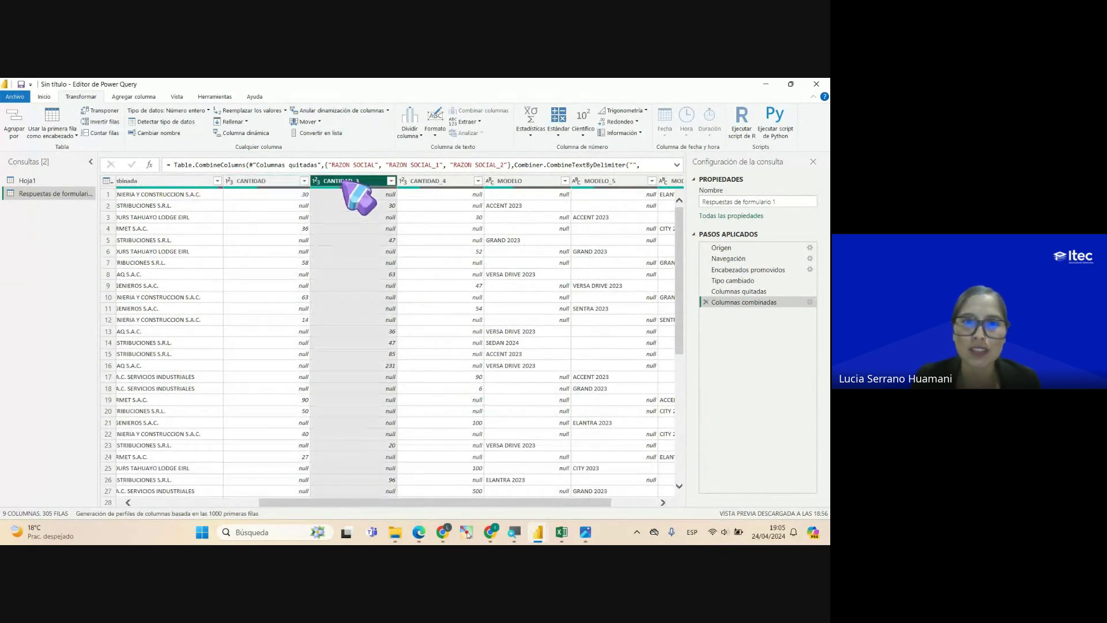
pyautogui.click(429, 180)
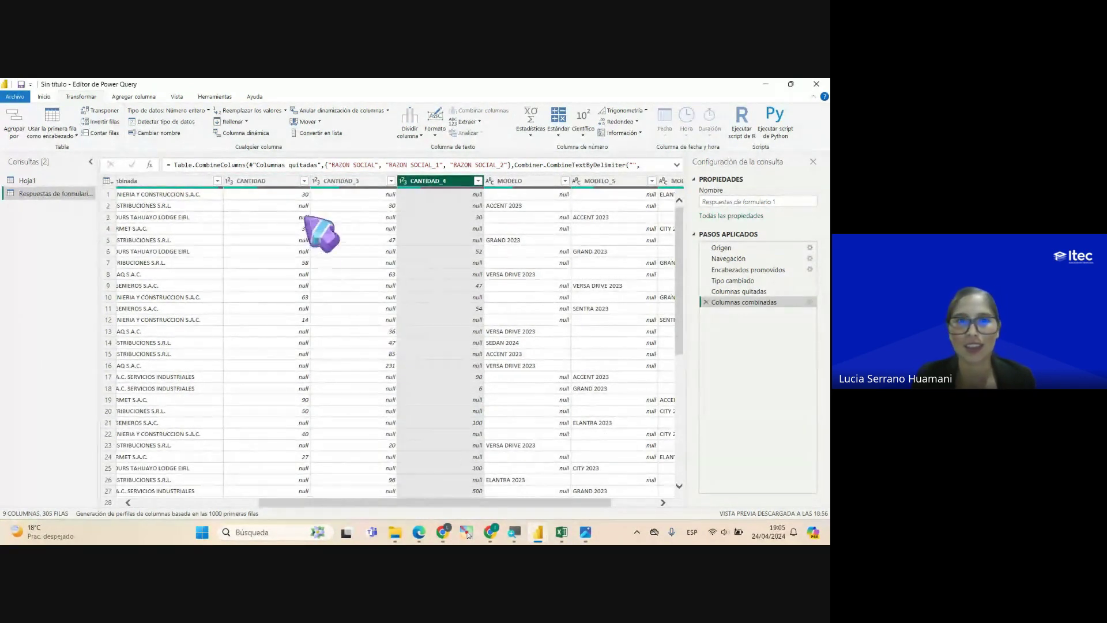
pyautogui.click(268, 181)
pyautogui.click(341, 181)
pyautogui.click(414, 182)
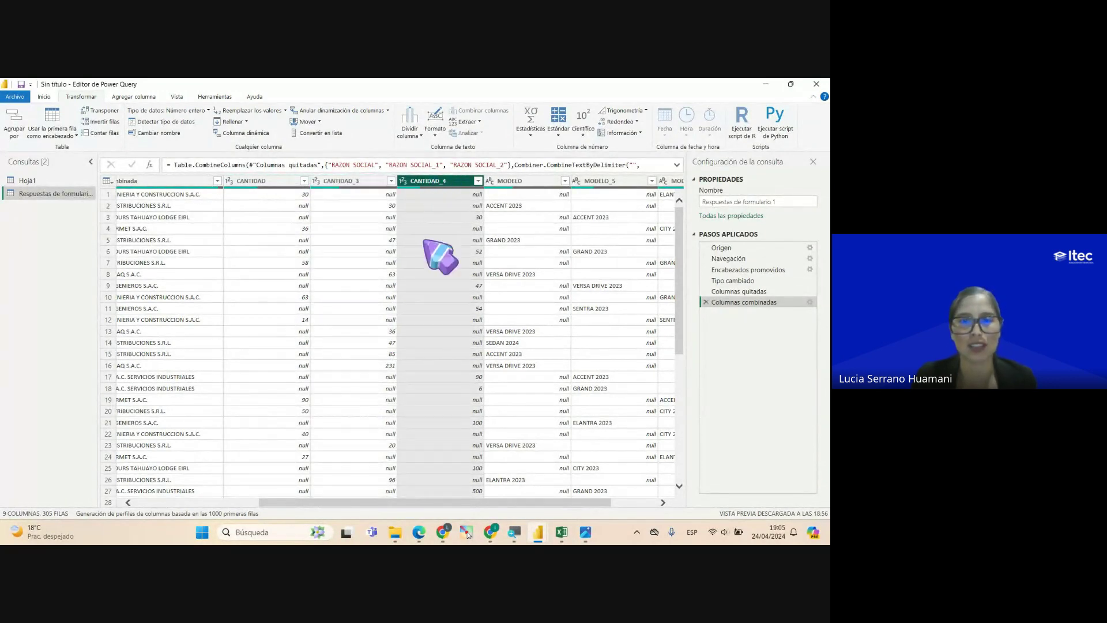
pyautogui.click(274, 181)
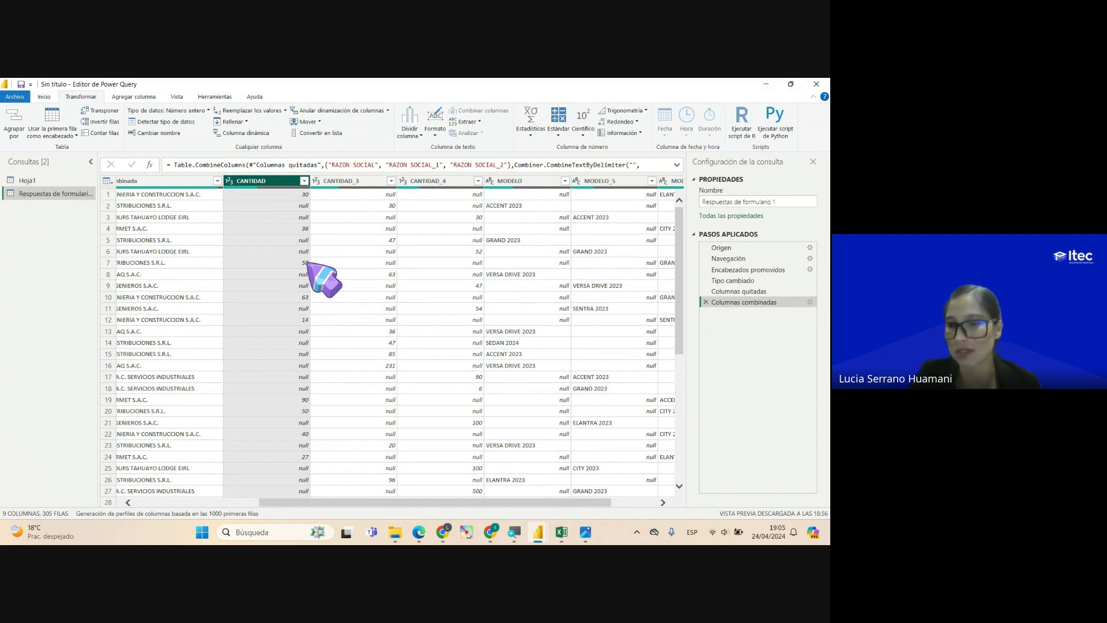
pyautogui.click(340, 181)
pyautogui.click(414, 181)
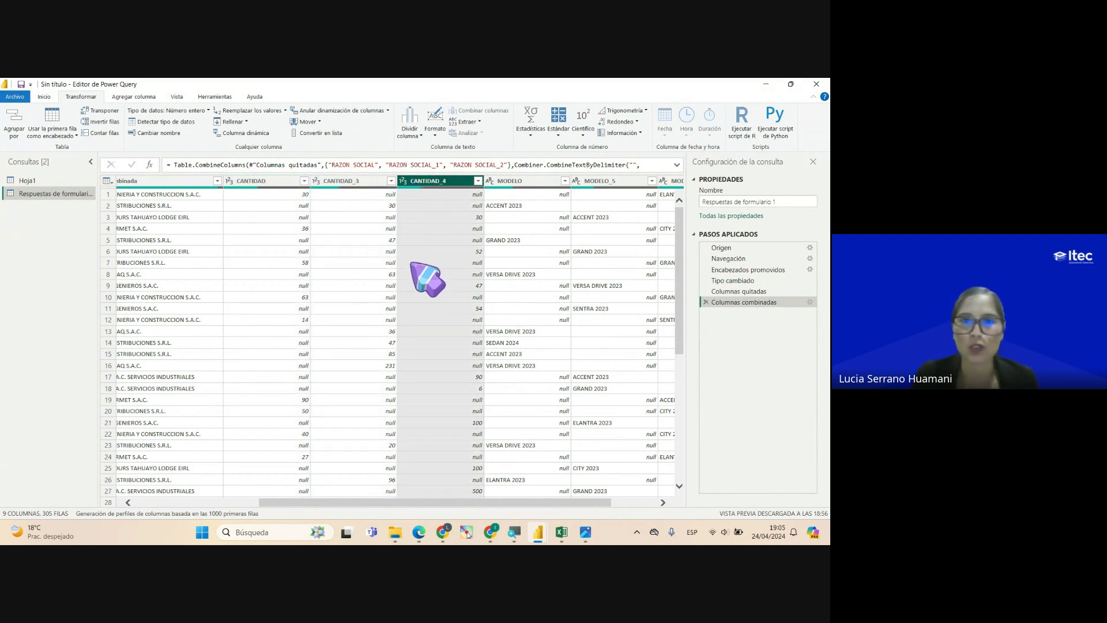
pyautogui.click(284, 182)
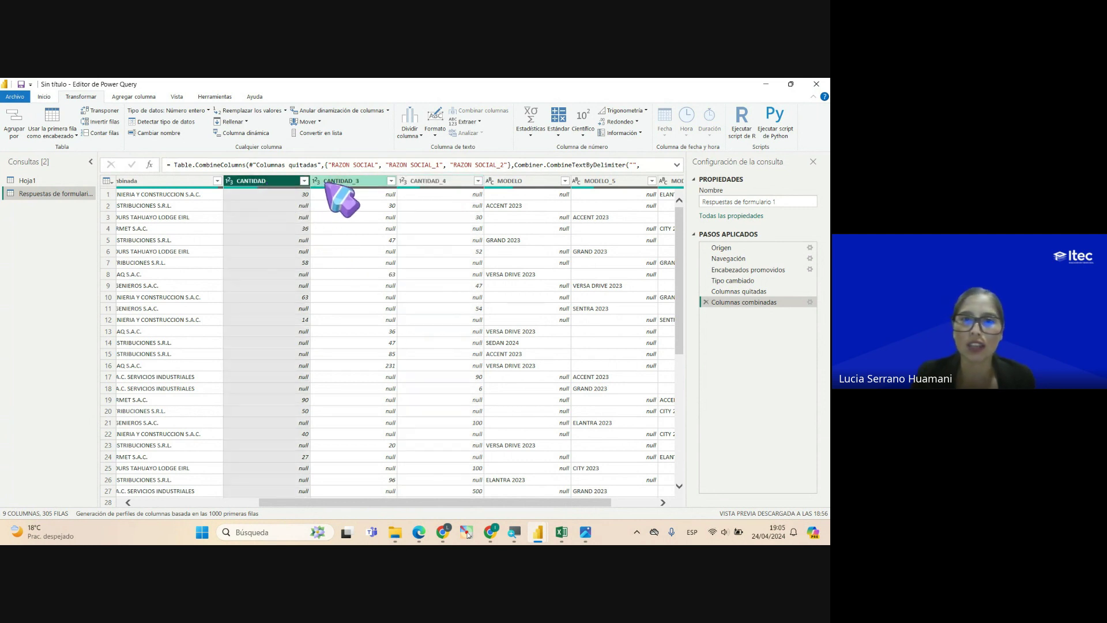
pyautogui.click(340, 182)
pyautogui.click(423, 182)
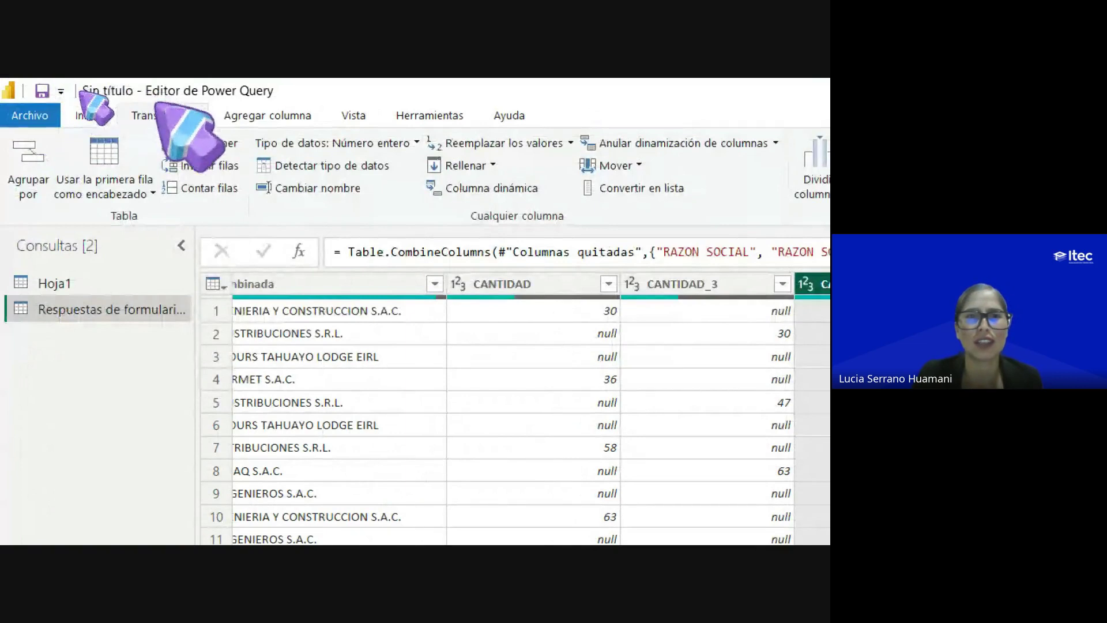
pyautogui.click(283, 120)
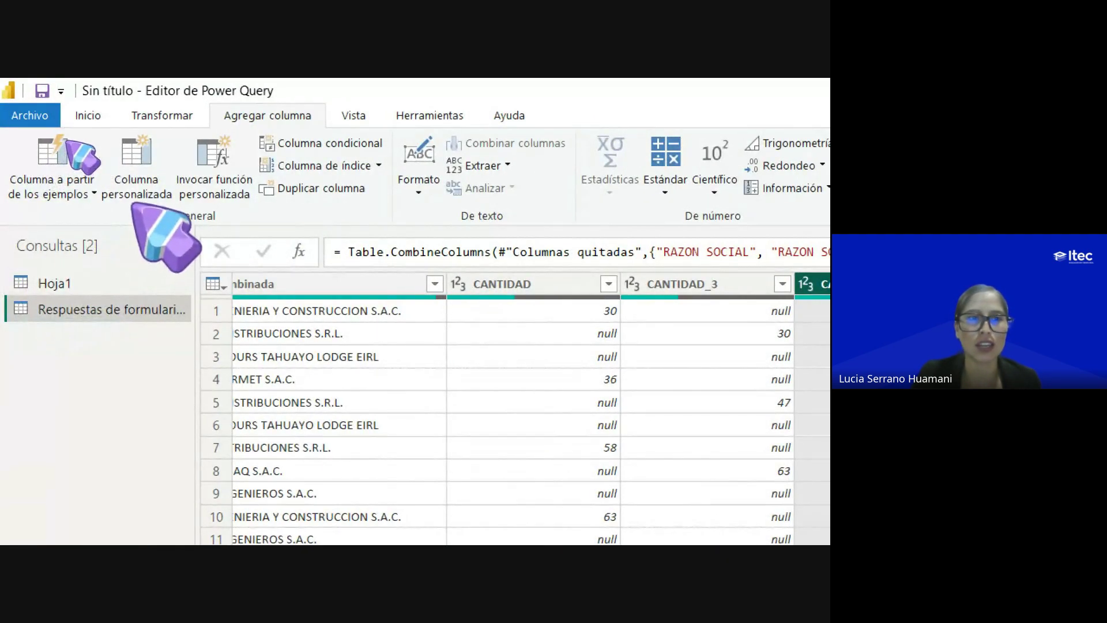
pyautogui.click(137, 180)
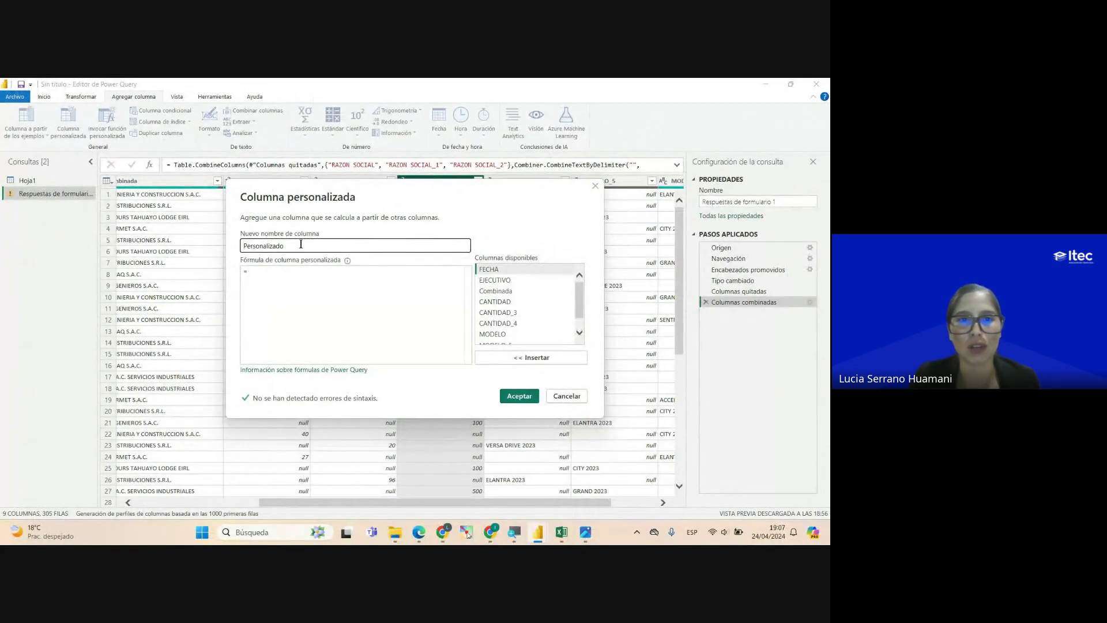
pyautogui.doubleClick(300, 244)
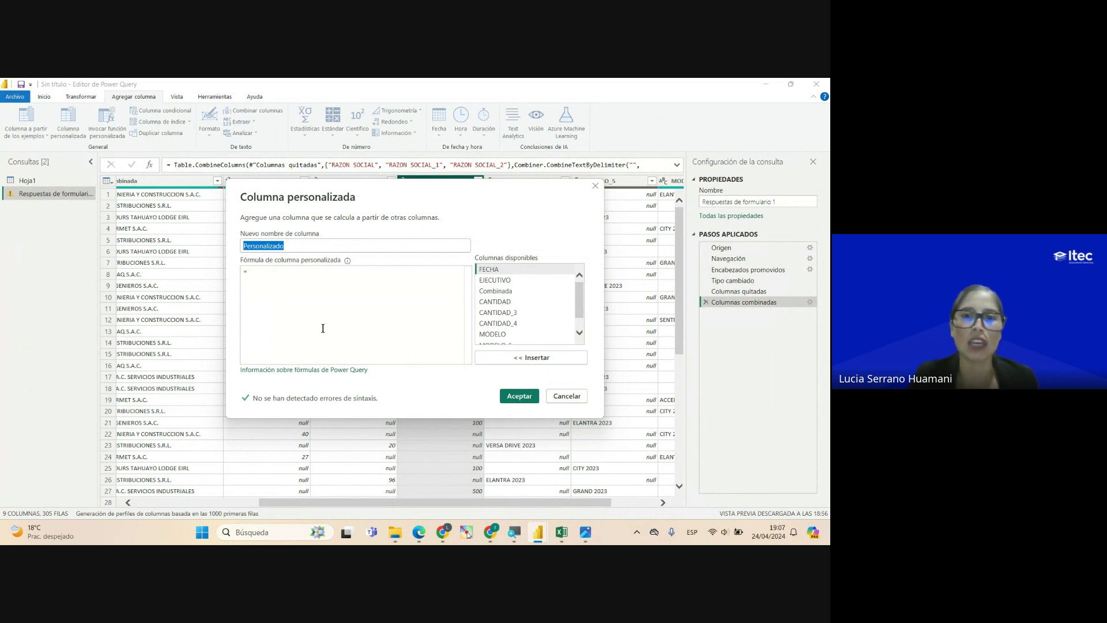
pyautogui.click(292, 246)
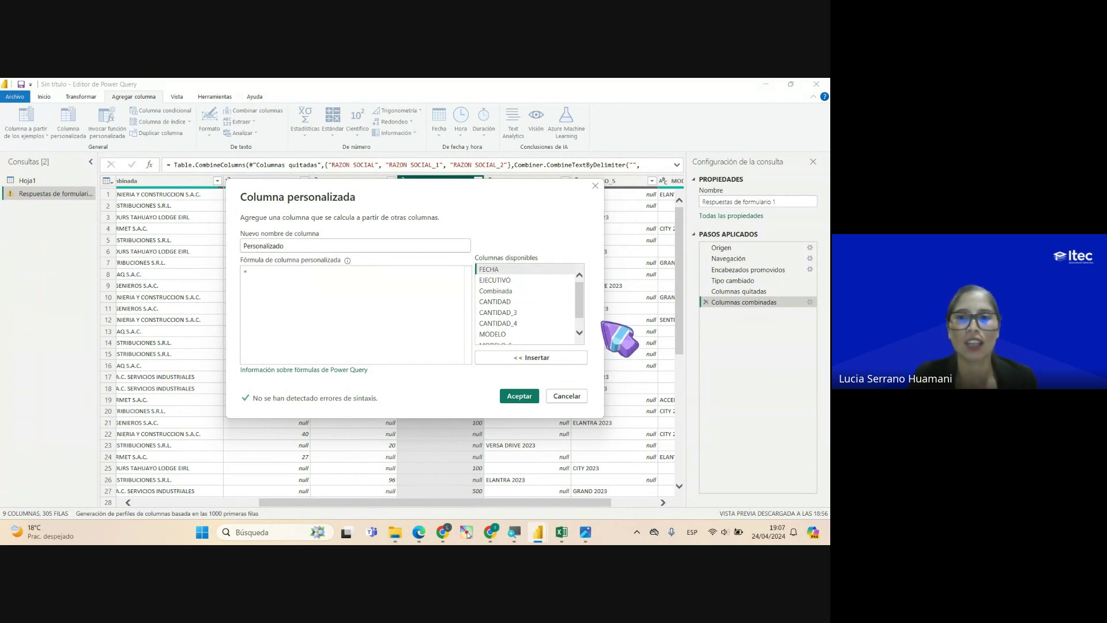
pyautogui.scroll(-1, 583, 323)
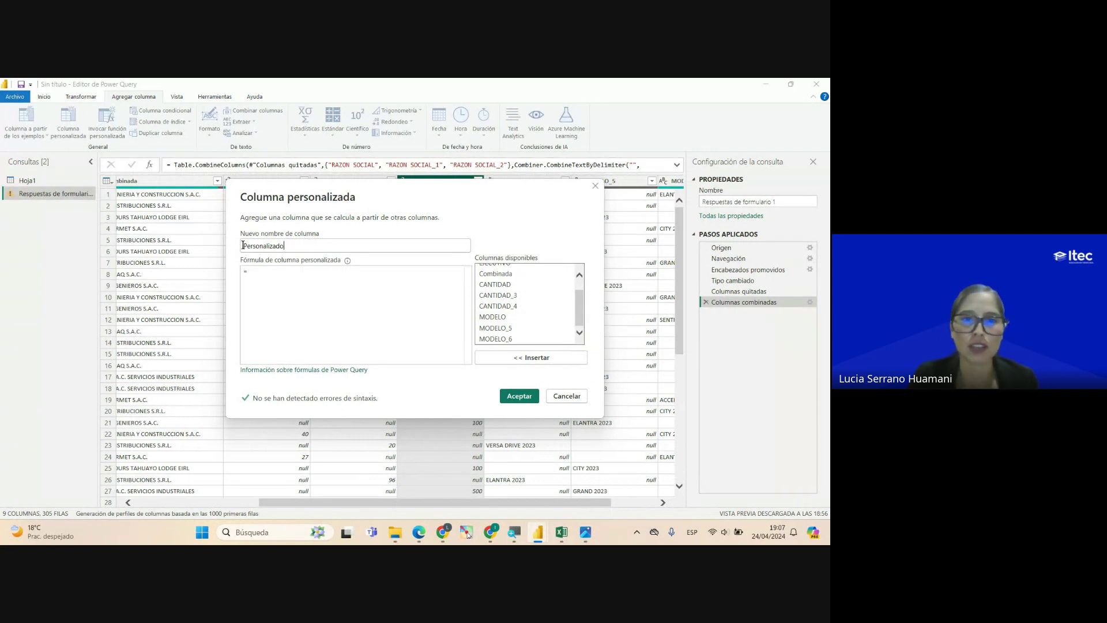
pyautogui.click(520, 397)
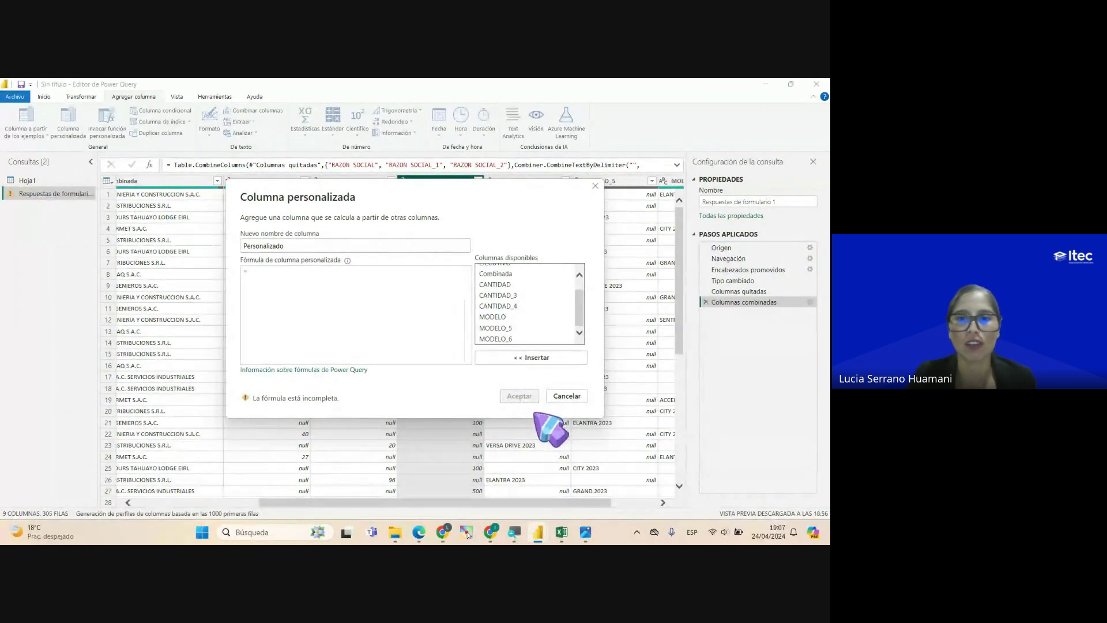
pyautogui.click(371, 276)
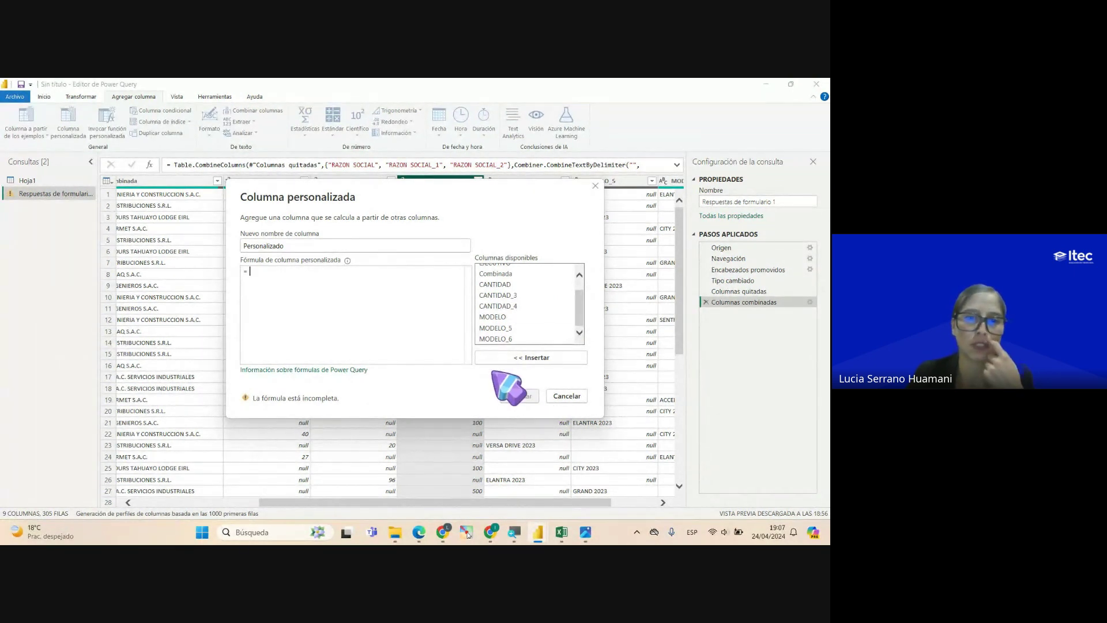
pyautogui.scroll(1, 511, 321)
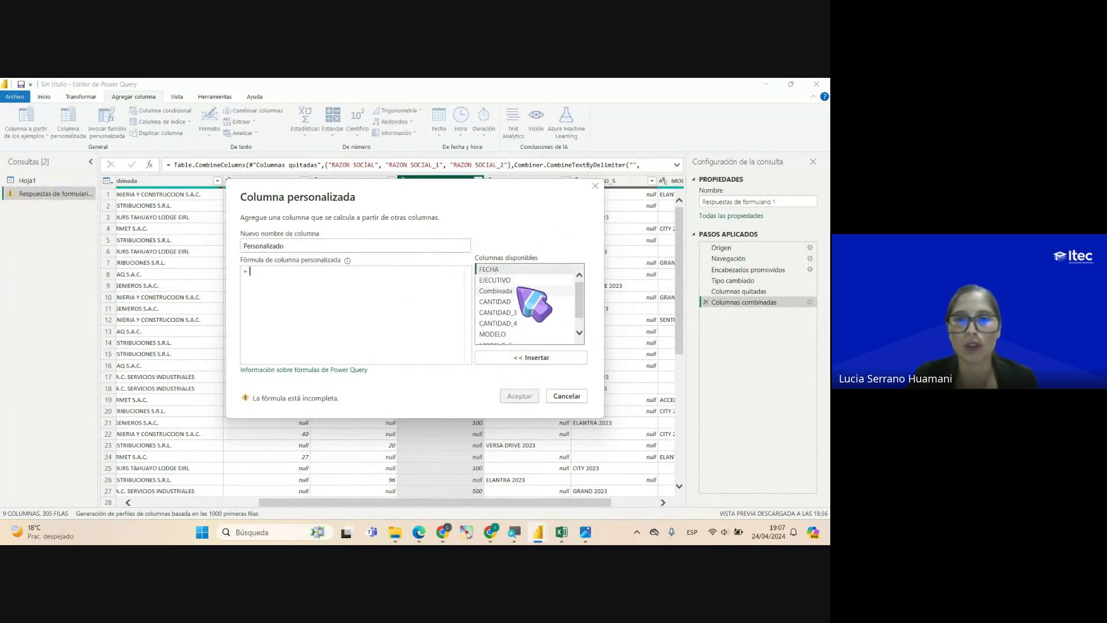
pyautogui.click(518, 302)
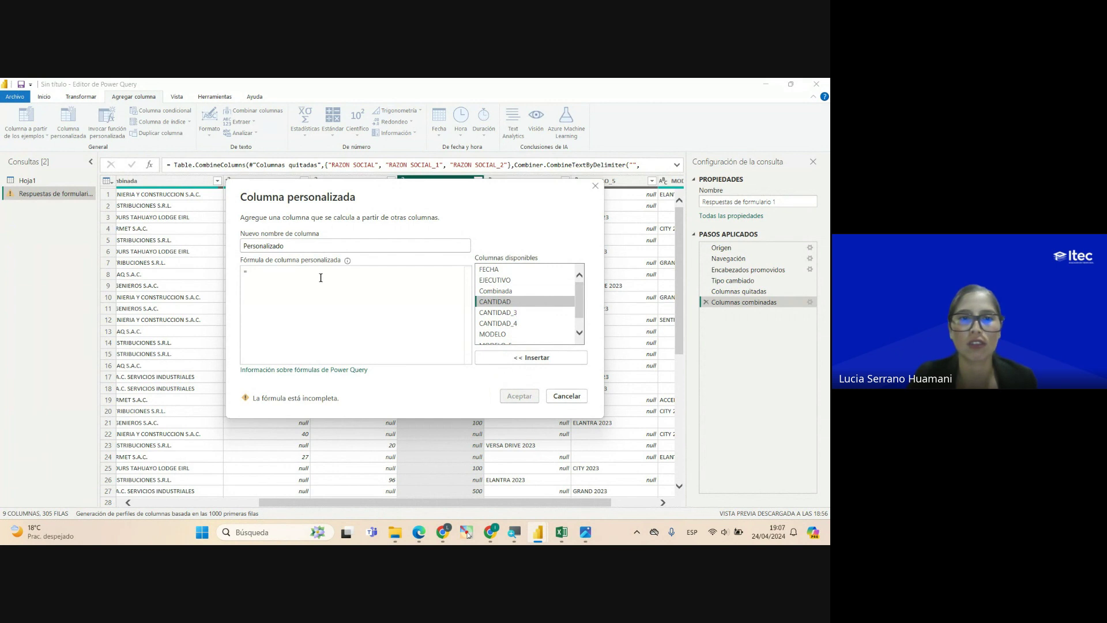
pyautogui.doubleClick(518, 302)
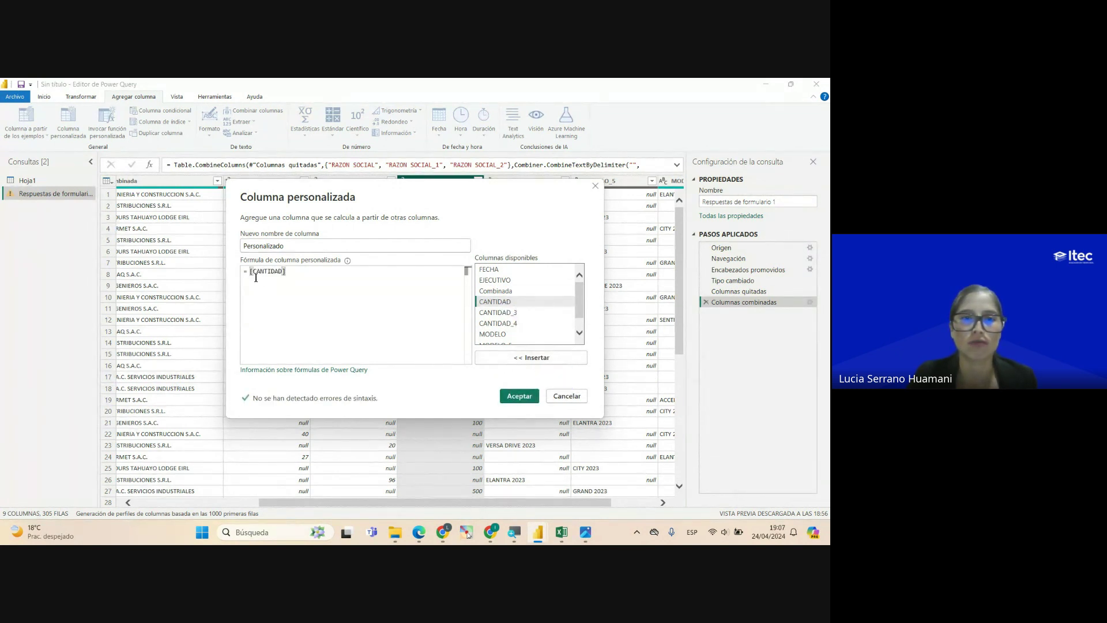
pyautogui.moveTo(299, 271); pyautogui.dragTo(243, 272)
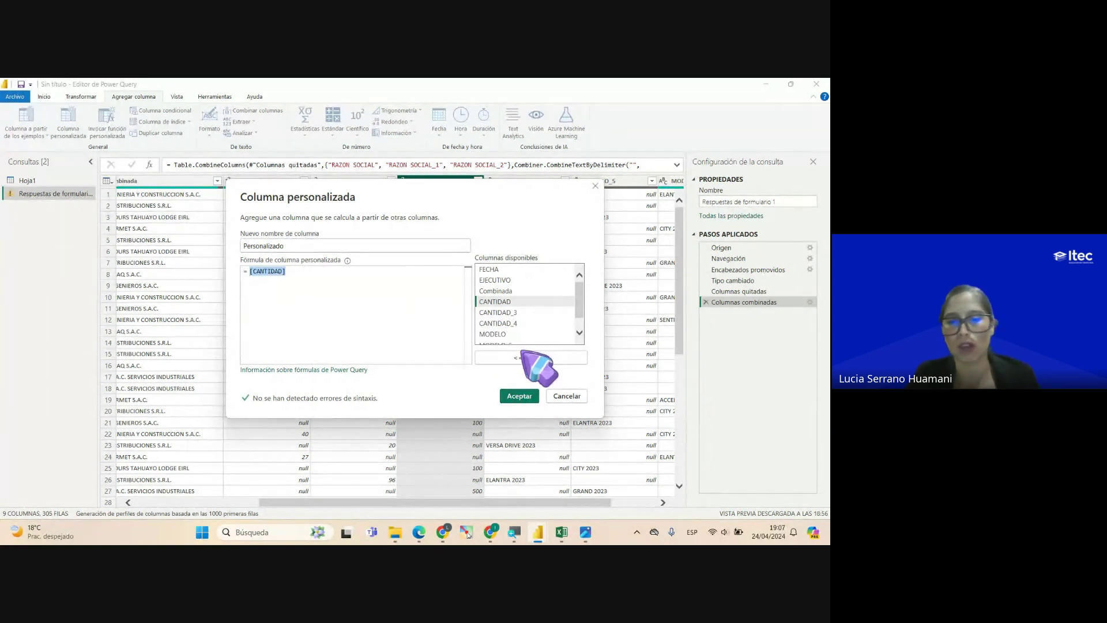
pyautogui.press('BackSpace')
pyautogui.click(566, 396)
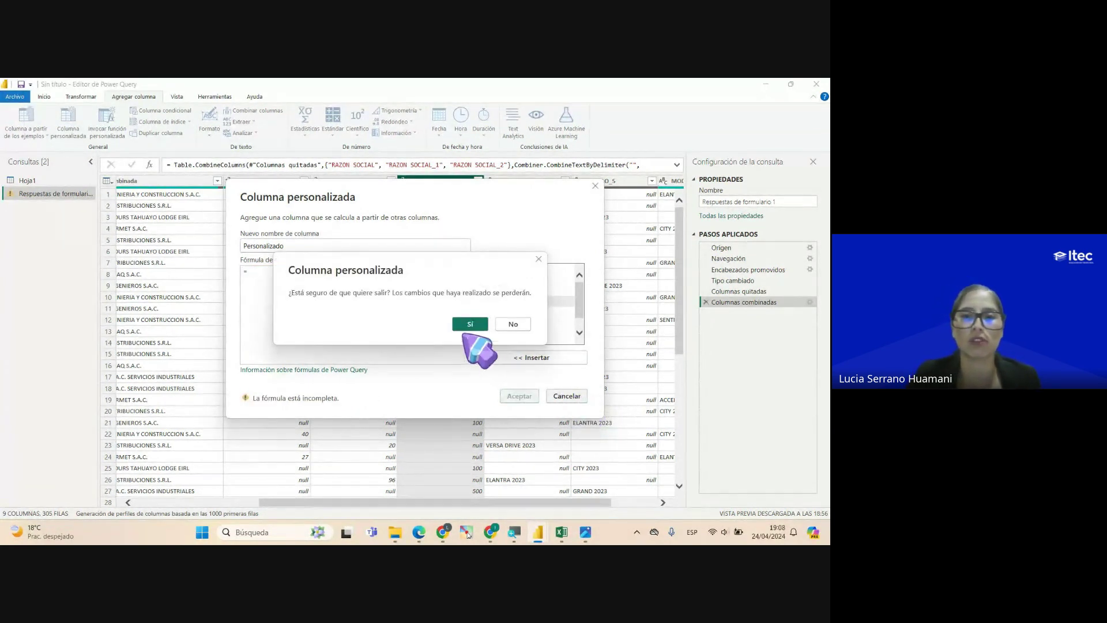
pyautogui.click(480, 326)
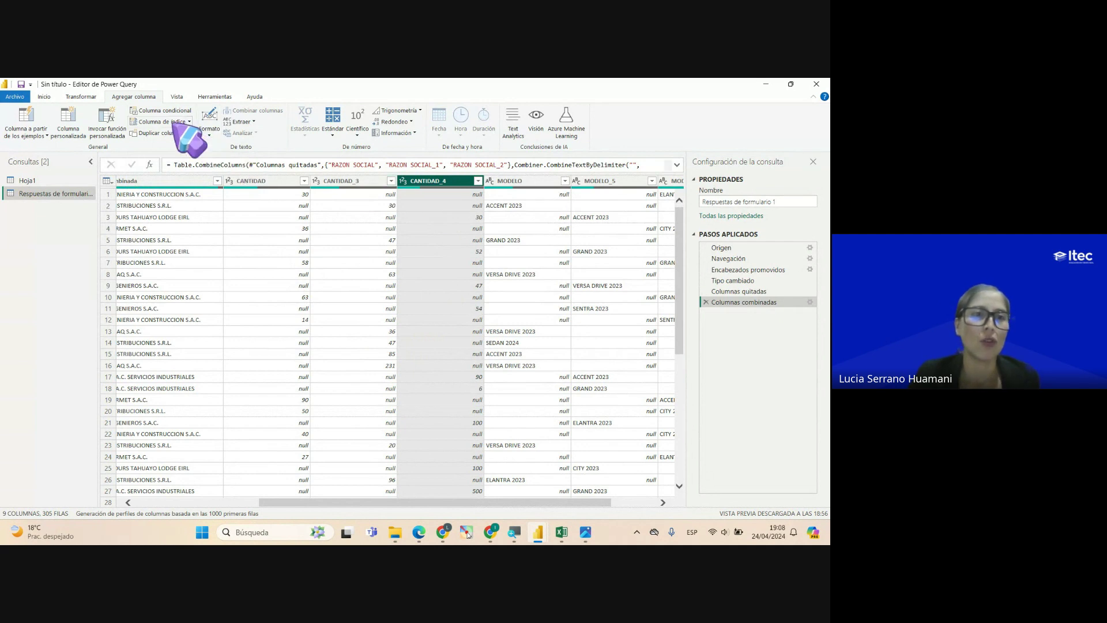
pyautogui.click(156, 110)
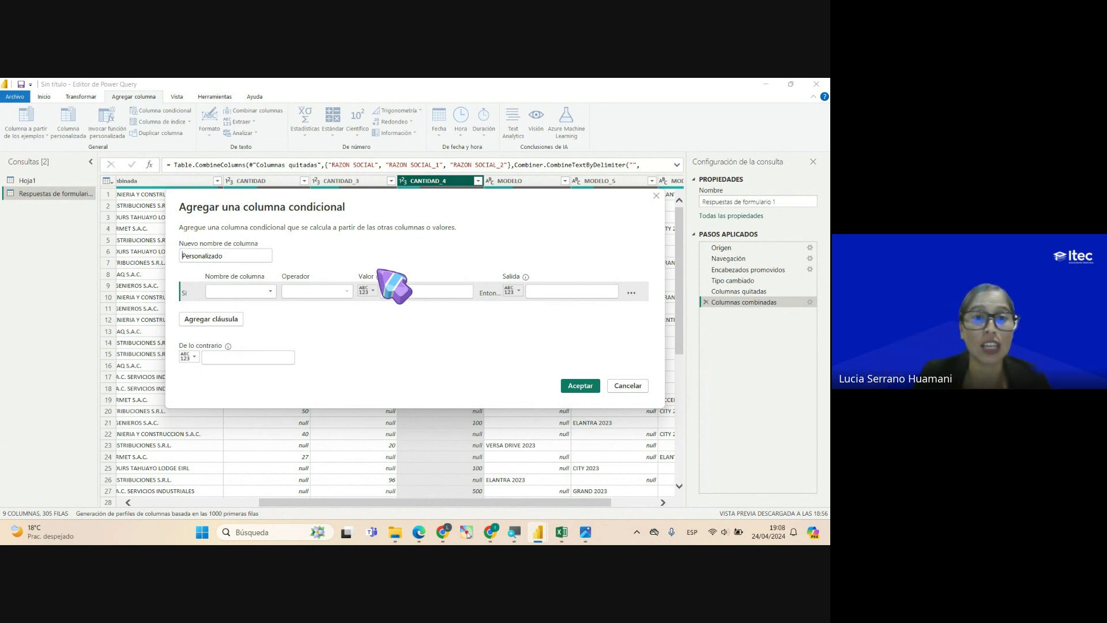
pyautogui.doubleClick(243, 256)
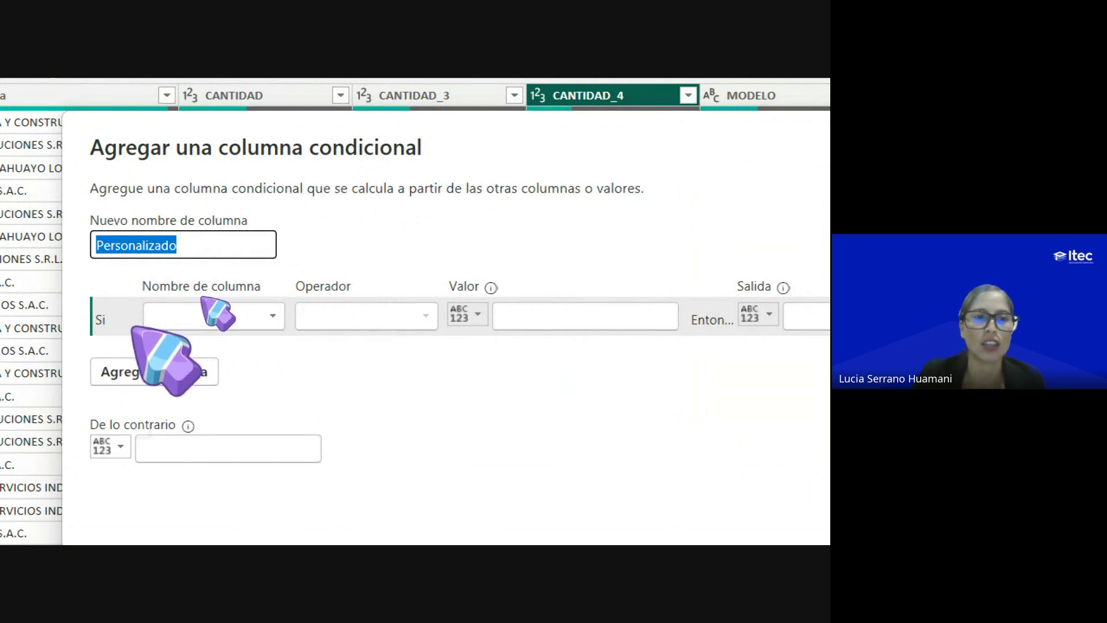
pyautogui.click(270, 300)
pyautogui.click(270, 294)
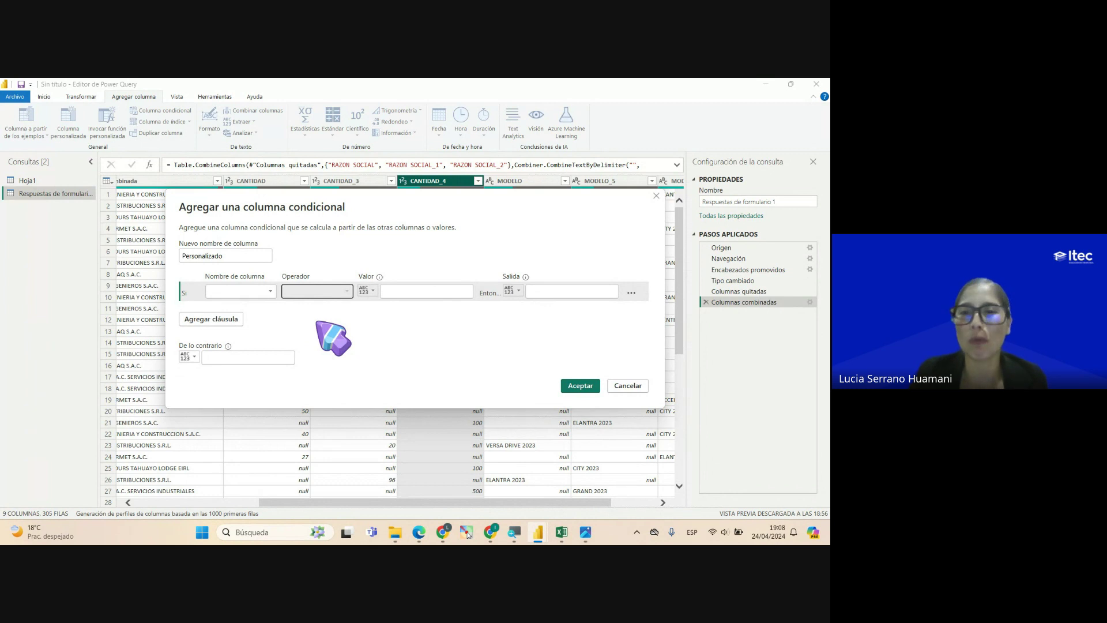
pyautogui.click(269, 291)
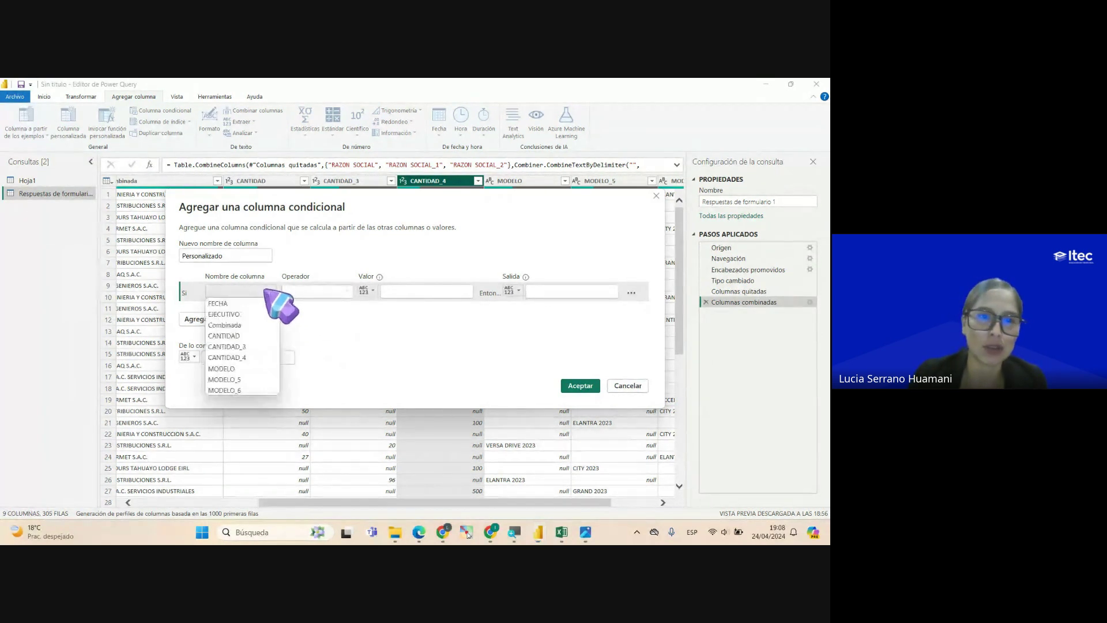
pyautogui.click(259, 304)
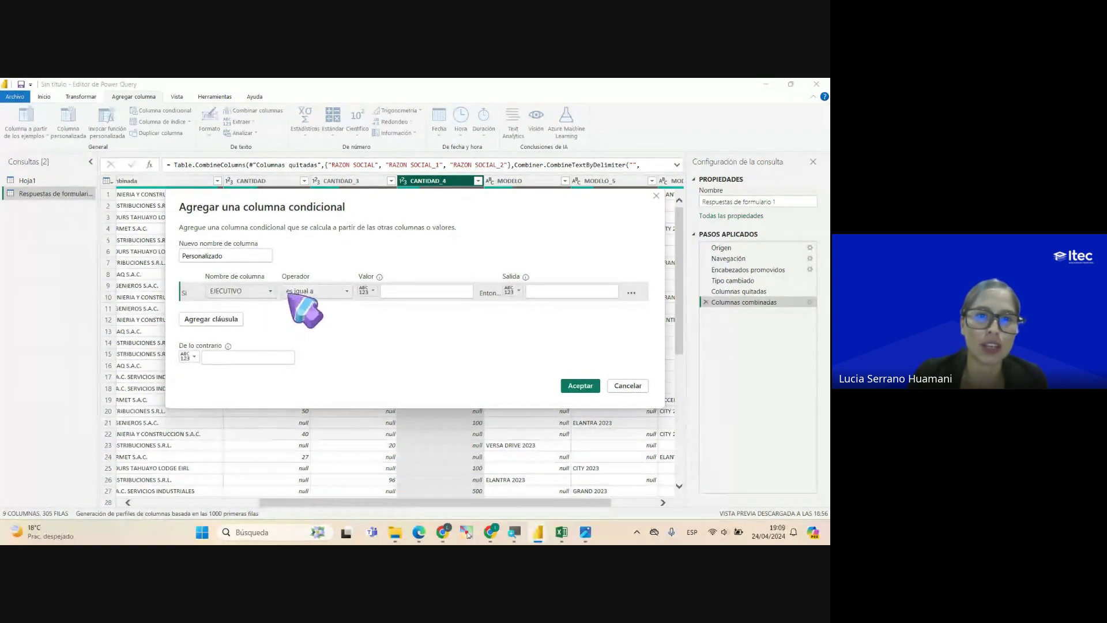
pyautogui.click(424, 291)
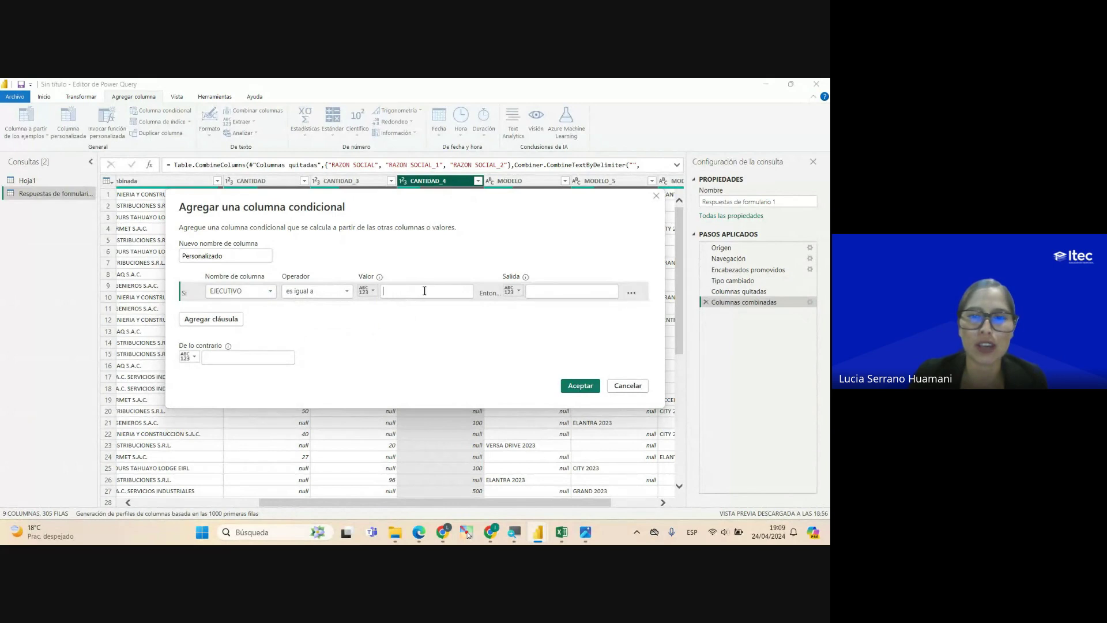
pyautogui.click(656, 195)
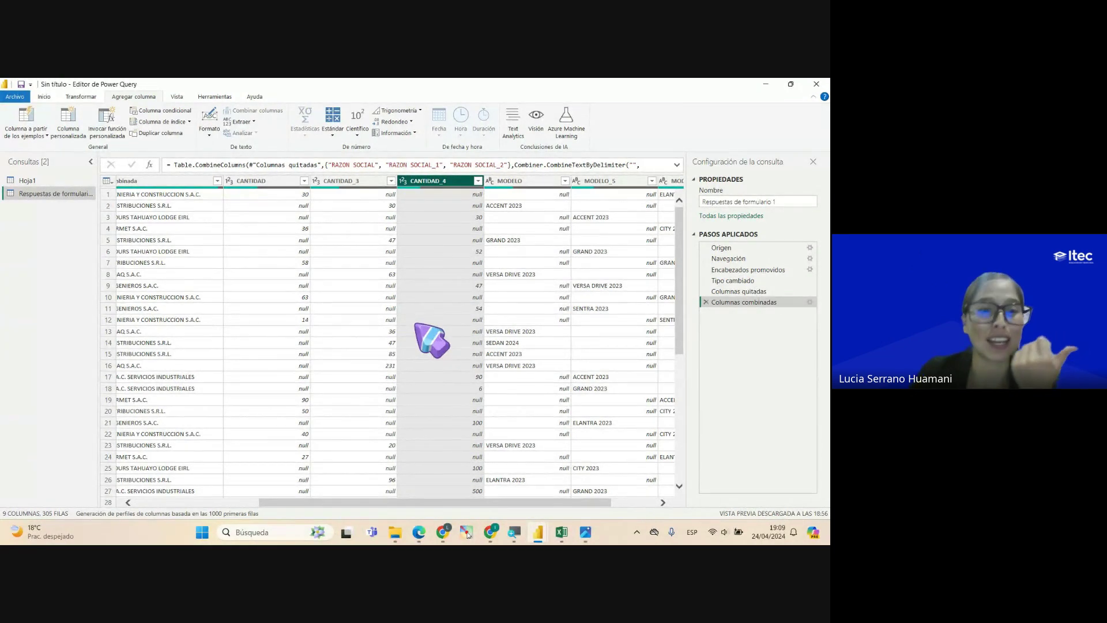
pyautogui.rightClick(426, 182)
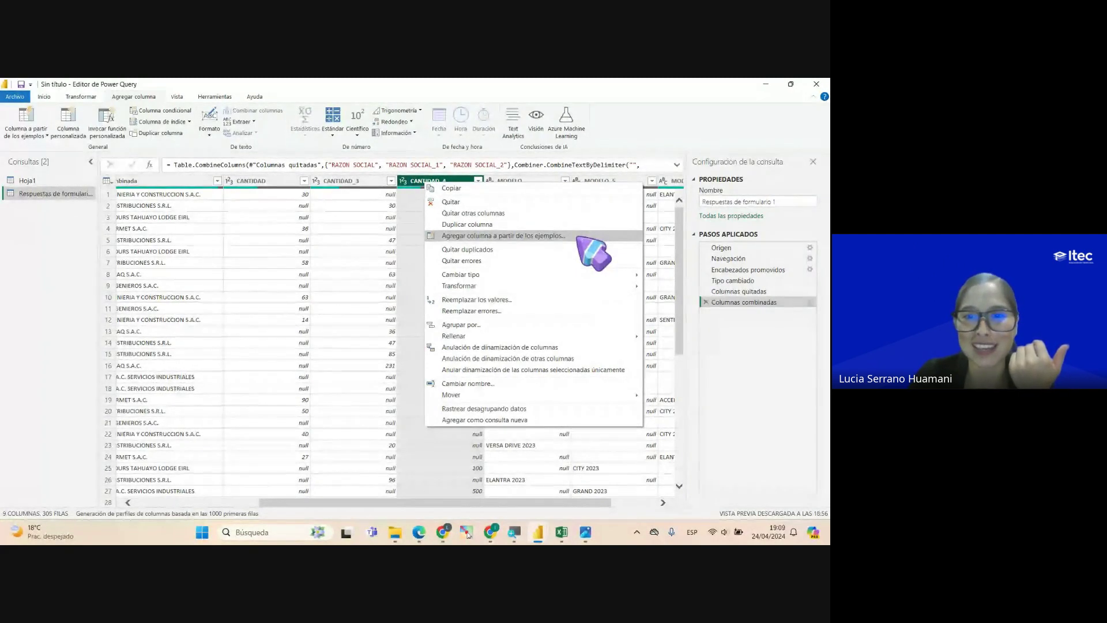
pyautogui.click(363, 190)
pyautogui.click(346, 180)
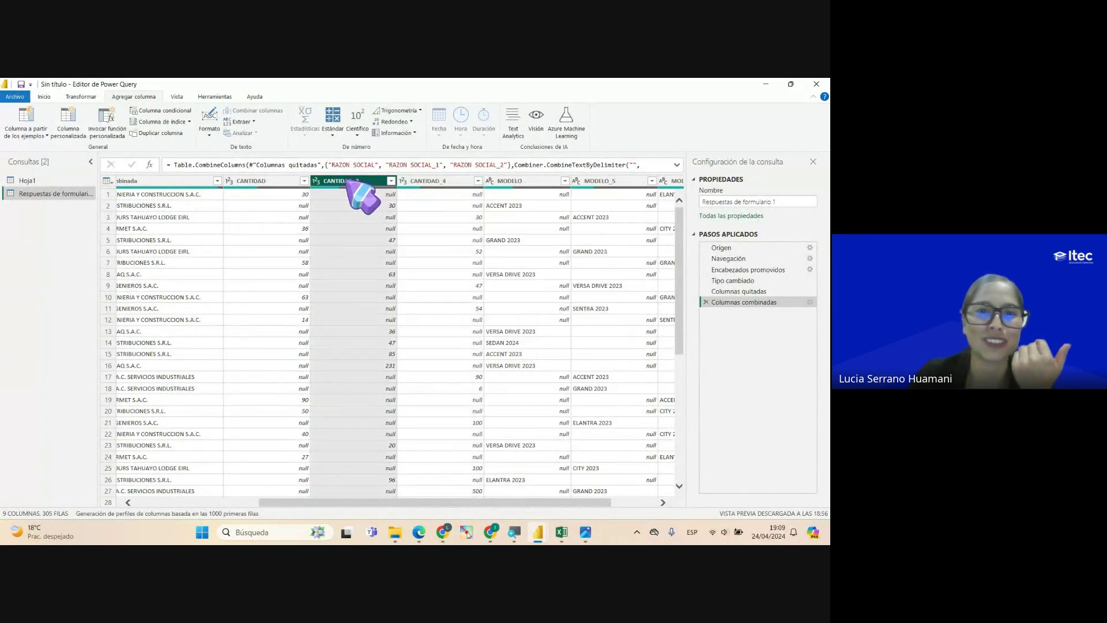
# Try duplicating the CANTIDAD_4 column, and delete the duplication from the applied steps
pyautogui.click(427, 182)
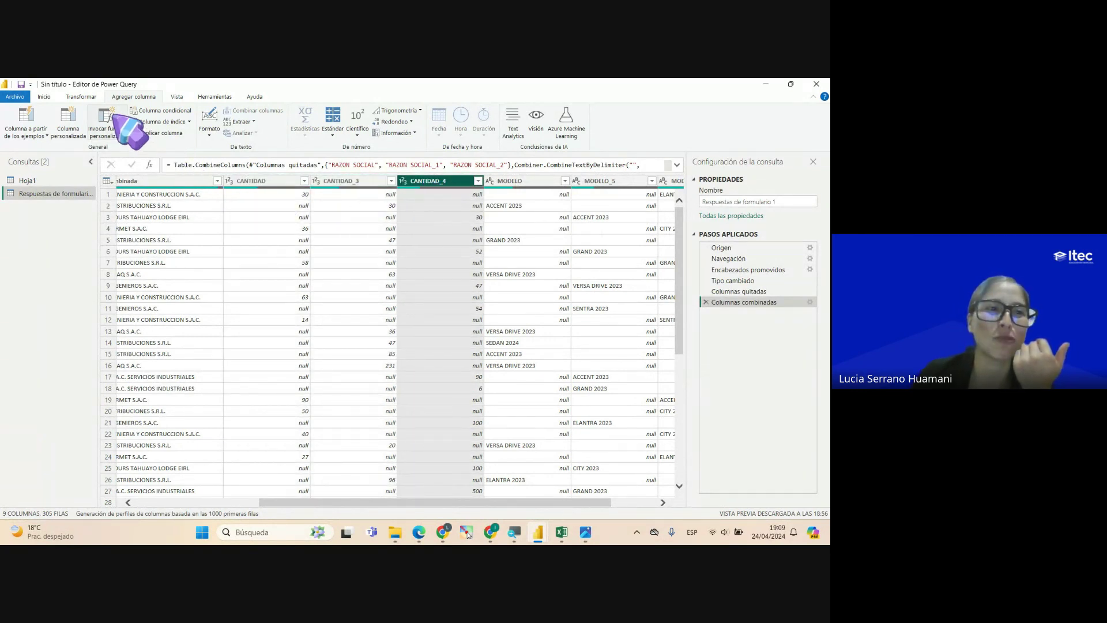
pyautogui.click(80, 97)
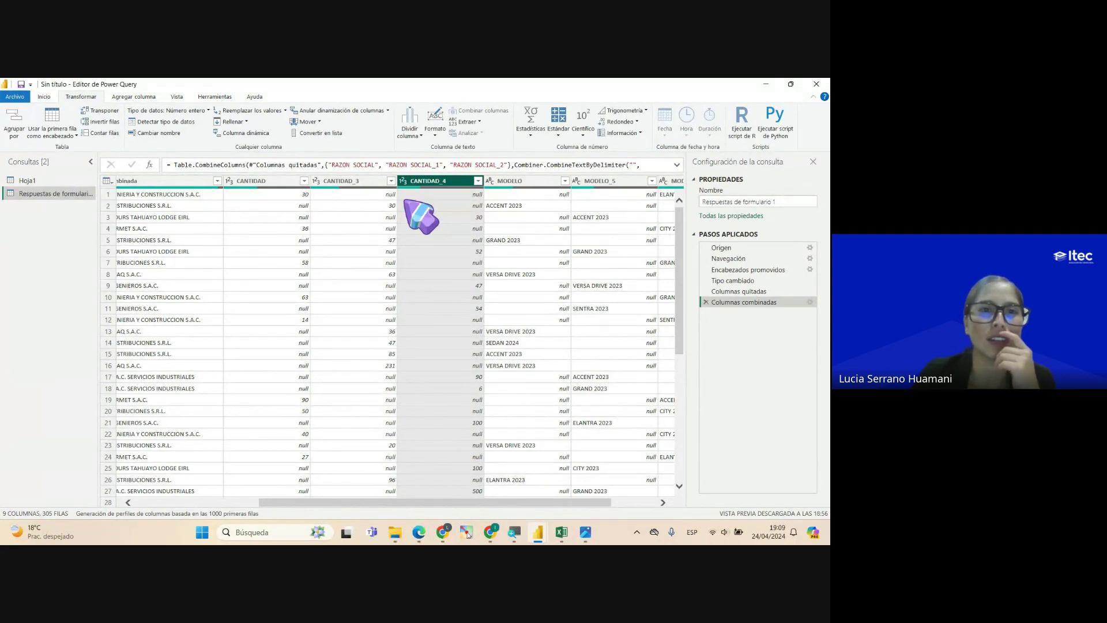
pyautogui.click(151, 97)
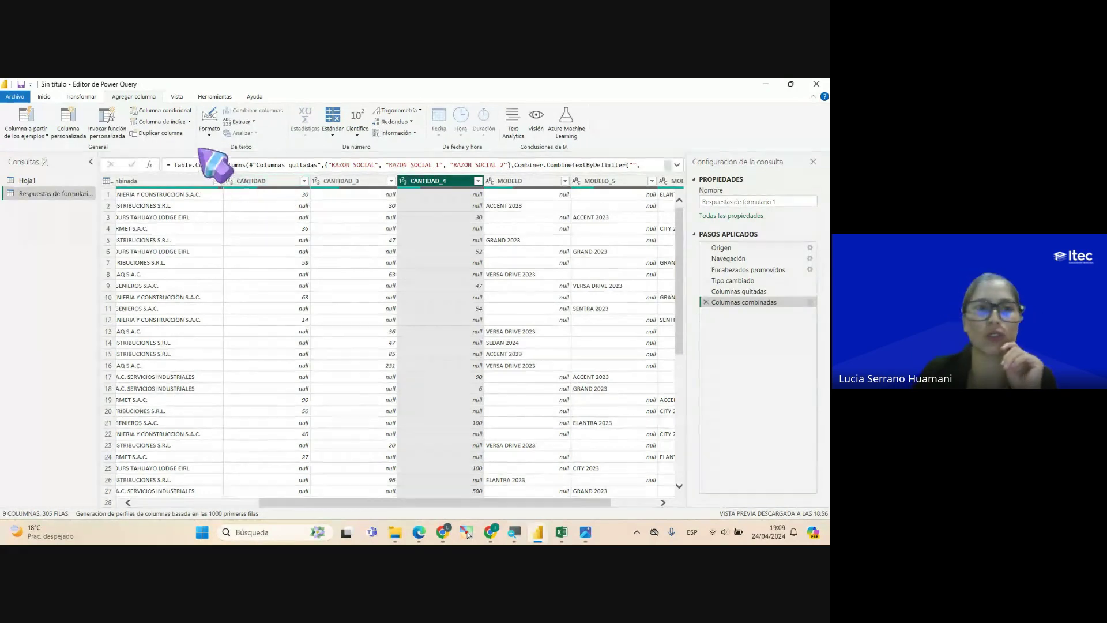
pyautogui.click(155, 132)
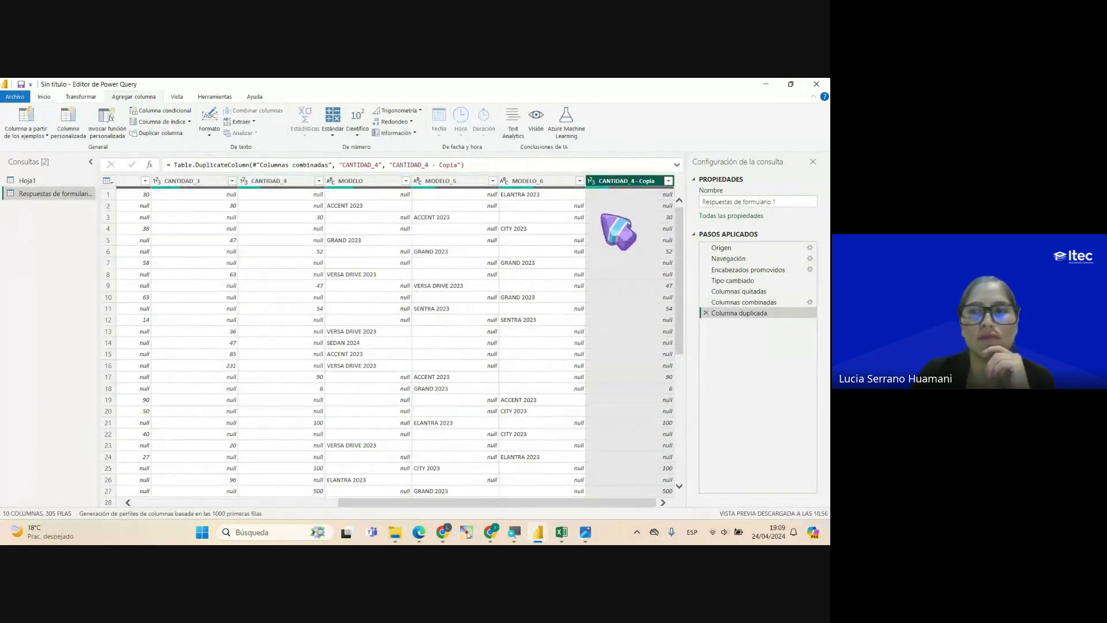
pyautogui.rightClick(629, 184)
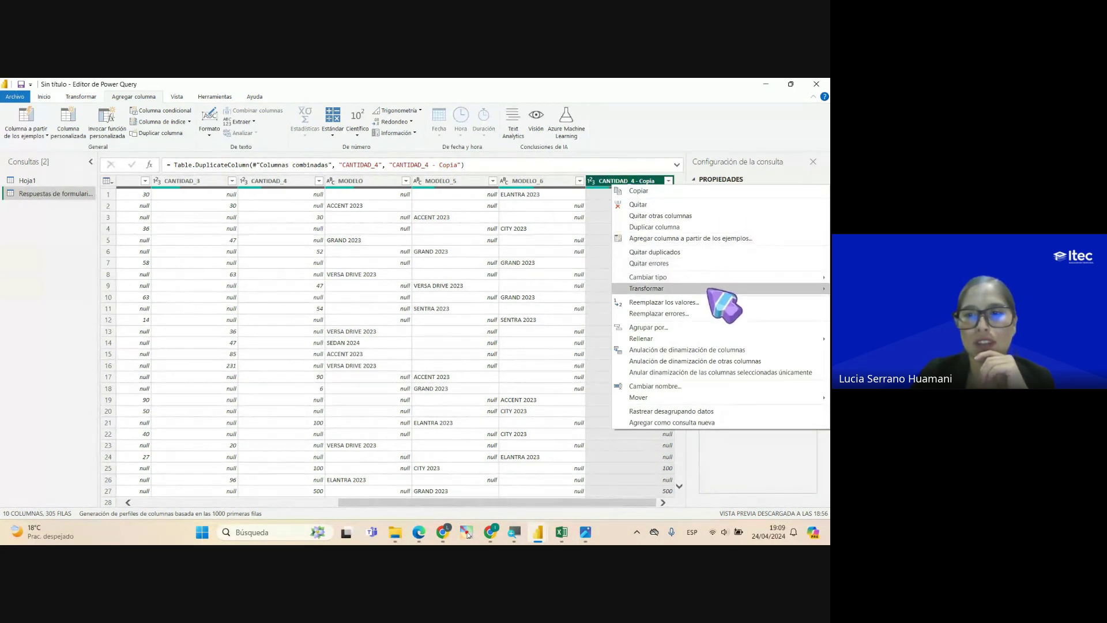
pyautogui.moveTo(641, 340)
pyautogui.click(605, 186)
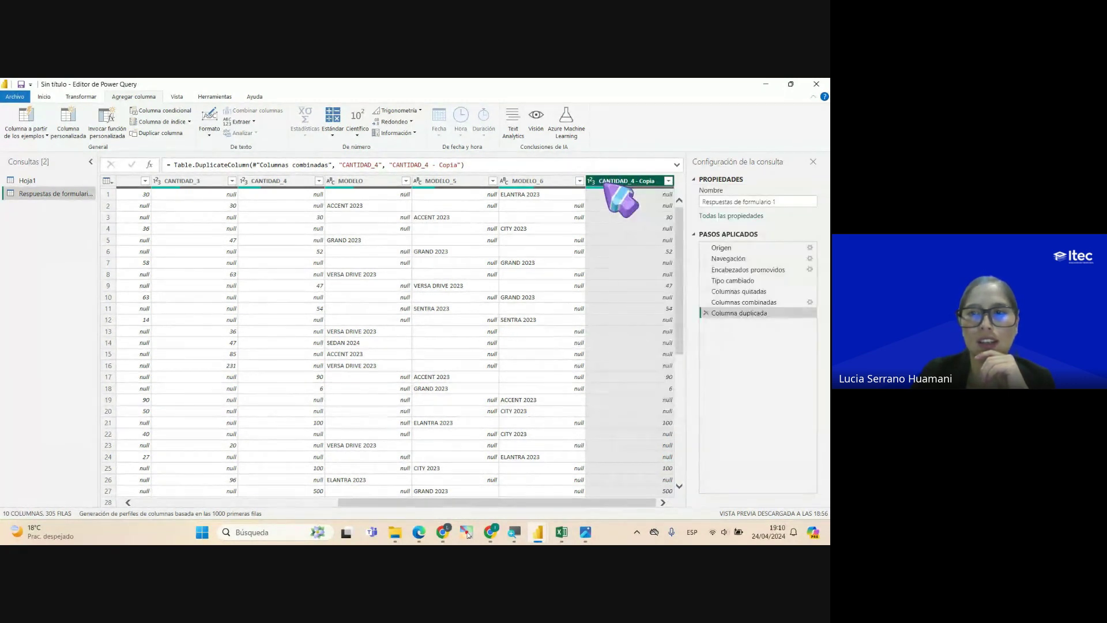
pyautogui.click(706, 313)
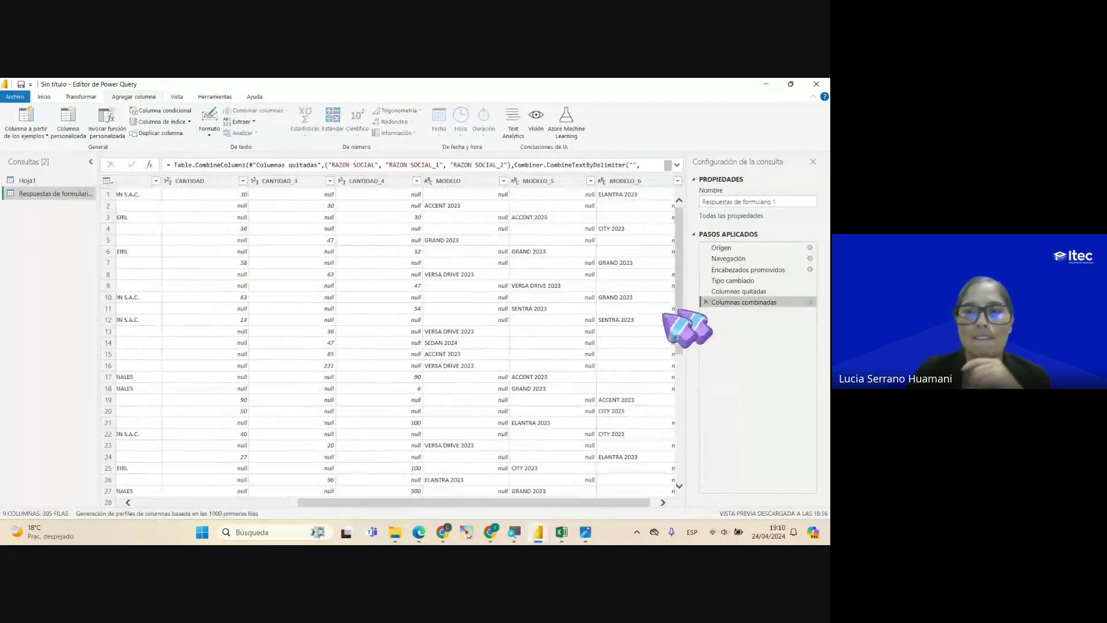
# Merge the CANTIDAD, CANTIDAD_3 and CANTIDAD_4 columns without a separator, entering CANTIDAD as the new column name
pyautogui.moveTo(403, 504); pyautogui.dragTo(366, 505)
pyautogui.click(293, 182)
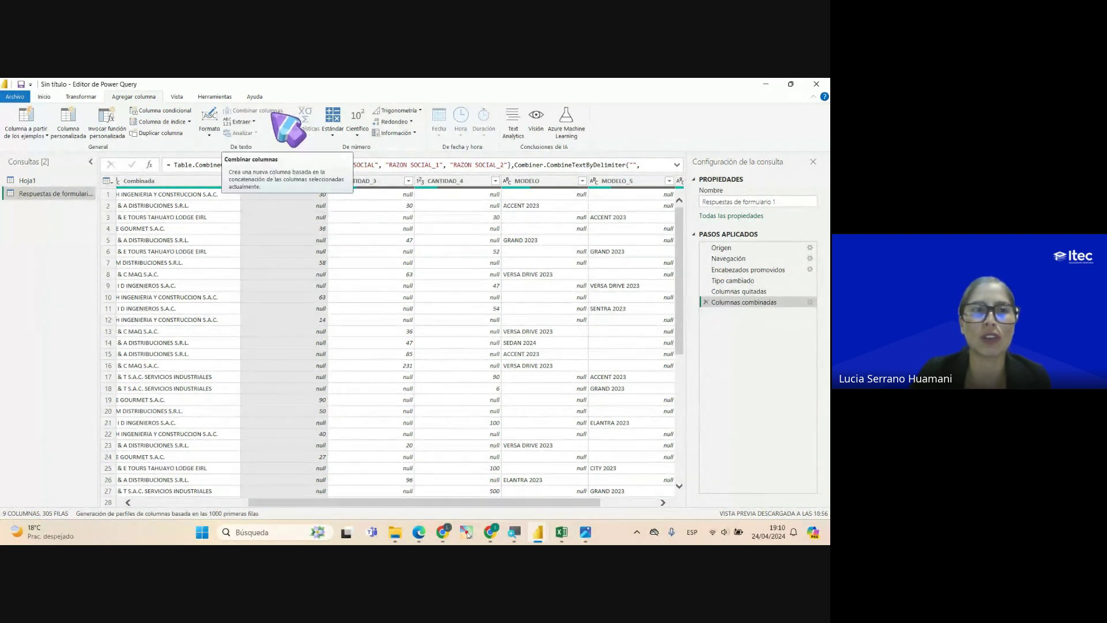
pyautogui.click(81, 96)
pyautogui.click(377, 228)
pyautogui.click(288, 181)
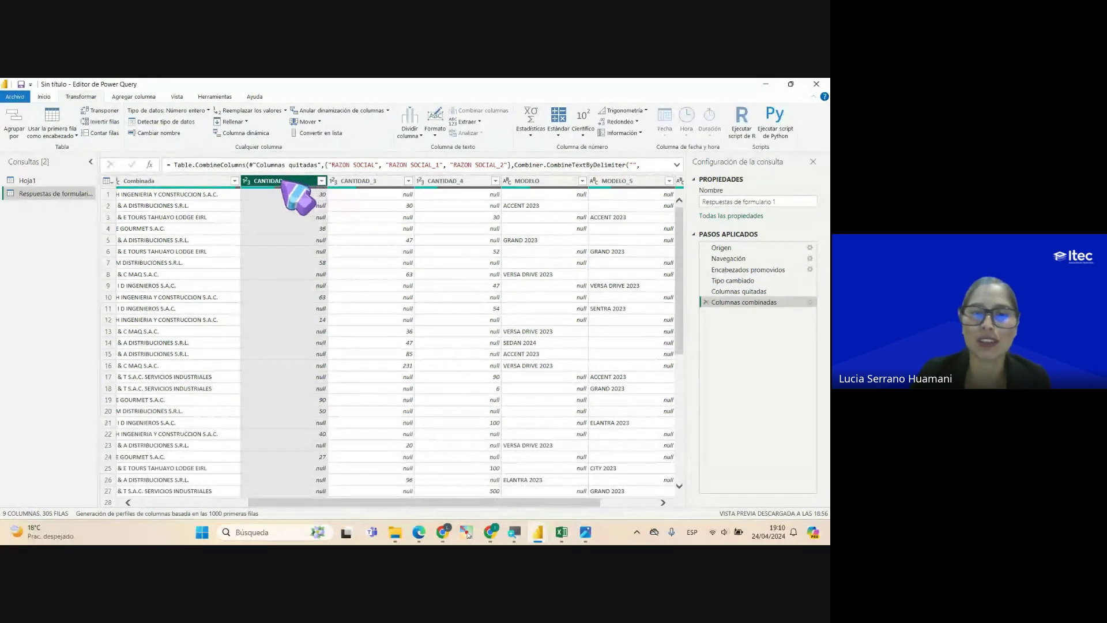
pyautogui.keyDown('ctrl'); pyautogui.click(392, 181); pyautogui.keyUp('ctrl')
pyautogui.keyDown('ctrl'); pyautogui.click(438, 181); pyautogui.keyUp('ctrl')
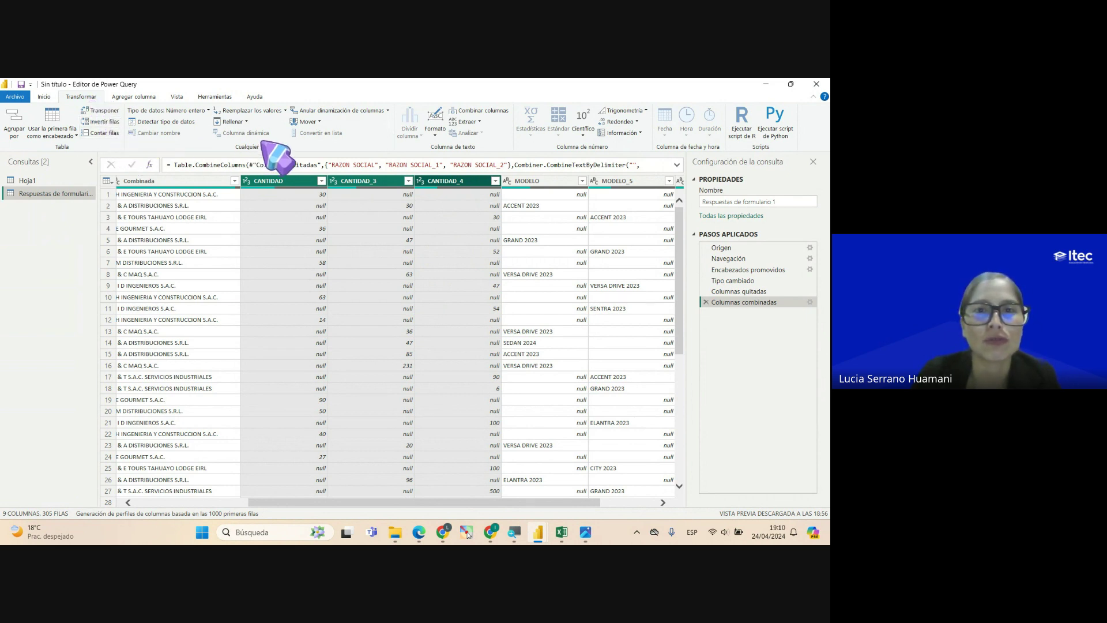
pyautogui.click(490, 111)
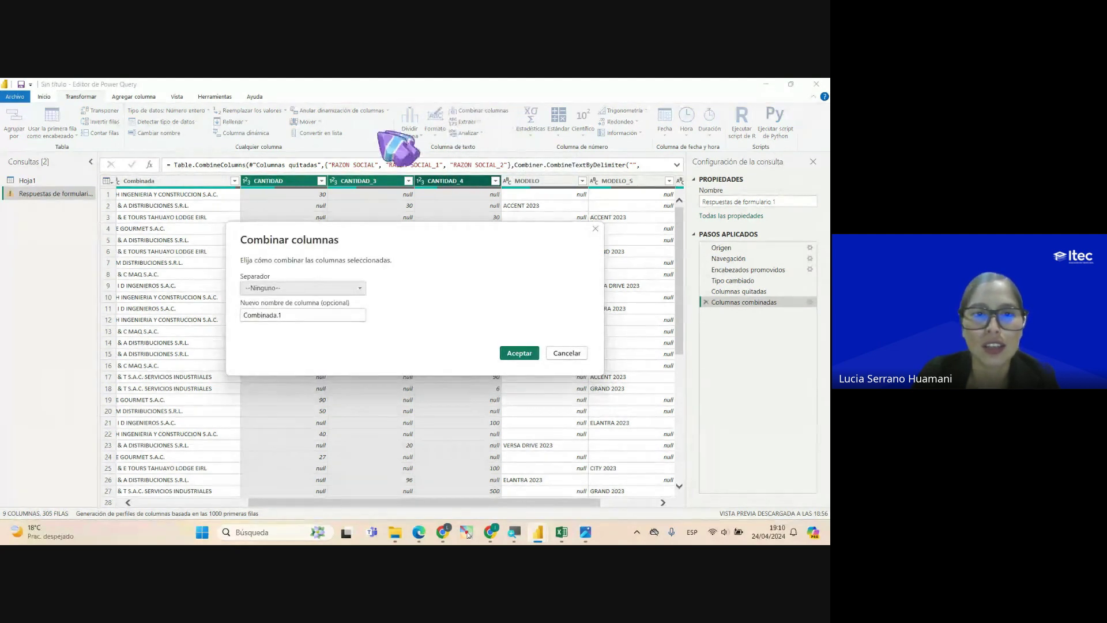
pyautogui.moveTo(286, 317); pyautogui.dragTo(244, 317)
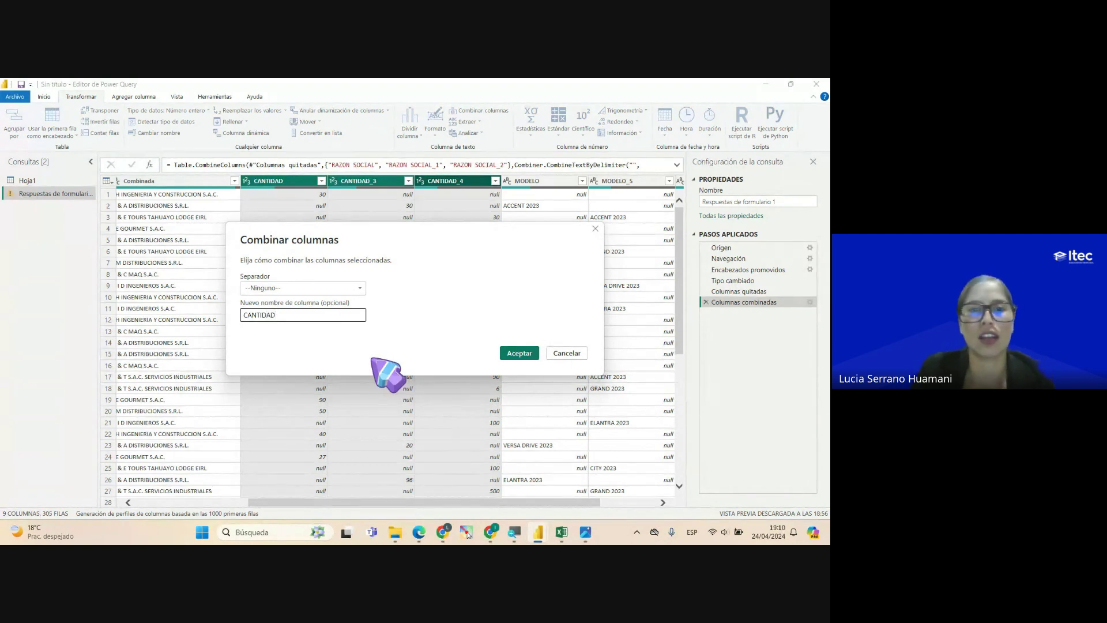
pyautogui.click(511, 353)
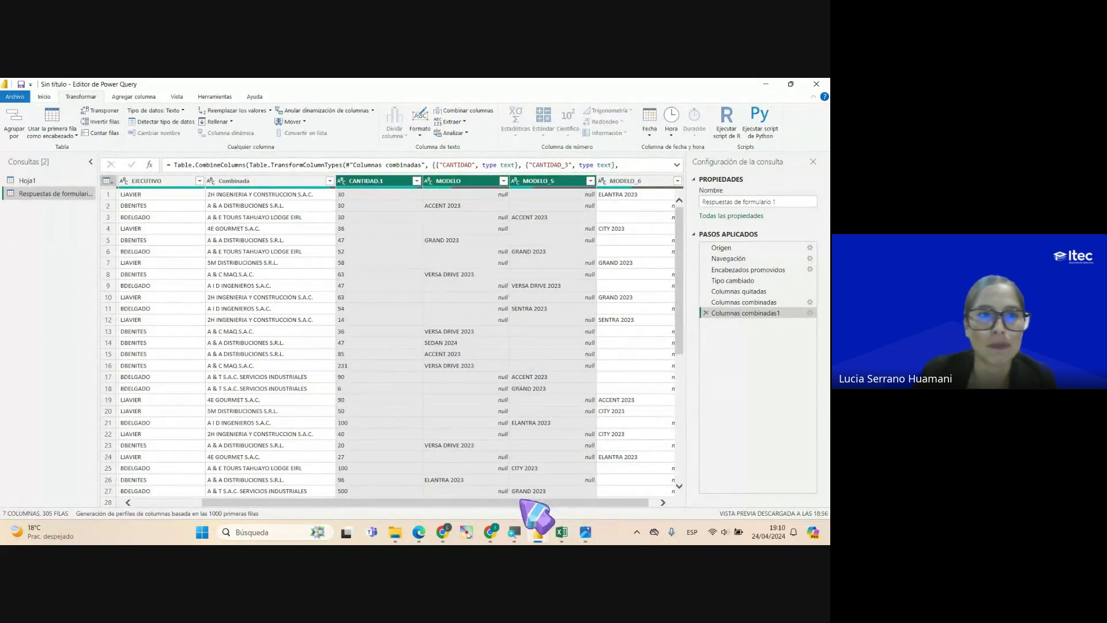
# Examine the merged company name and quantity columns and how models are spread across MODELO, MODELO_5 and MODELO_6
pyautogui.hscroll(-2, 461, 501)
pyautogui.moveTo(519, 502); pyautogui.dragTo(664, 499)
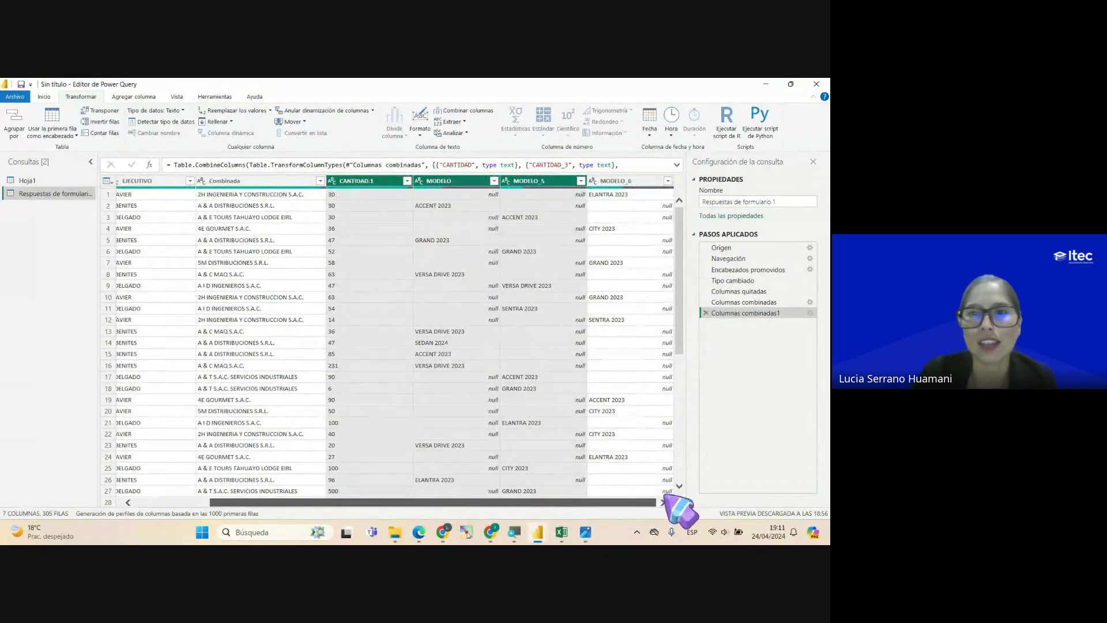
pyautogui.hscroll(-1, 524, 501)
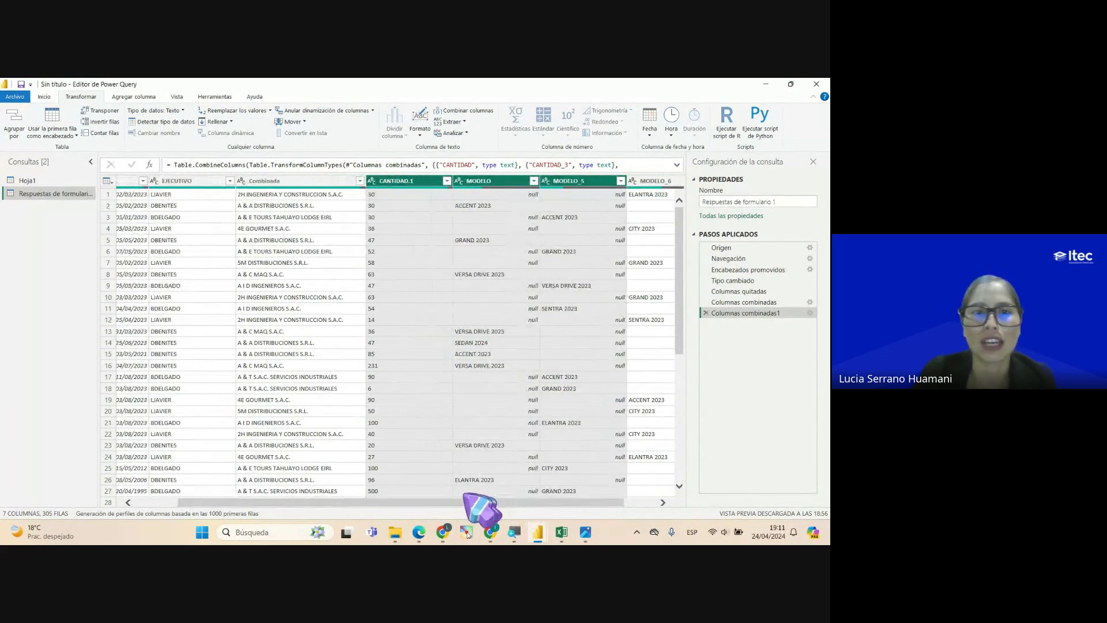
pyautogui.hscroll(-2, 375, 507)
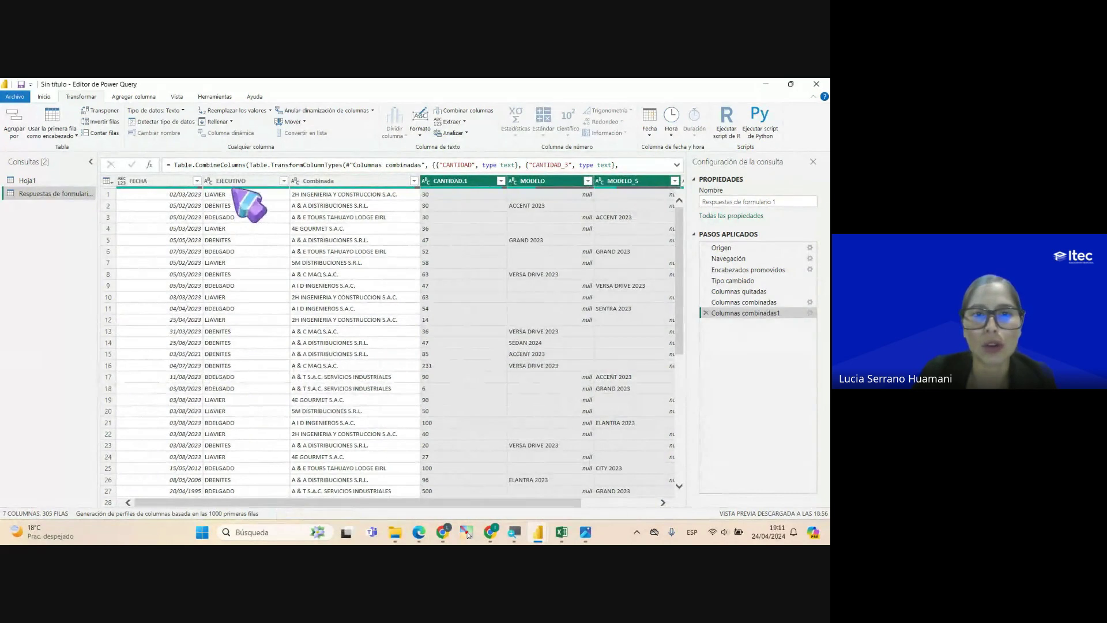
pyautogui.click(248, 195)
pyautogui.click(316, 182)
pyautogui.click(458, 182)
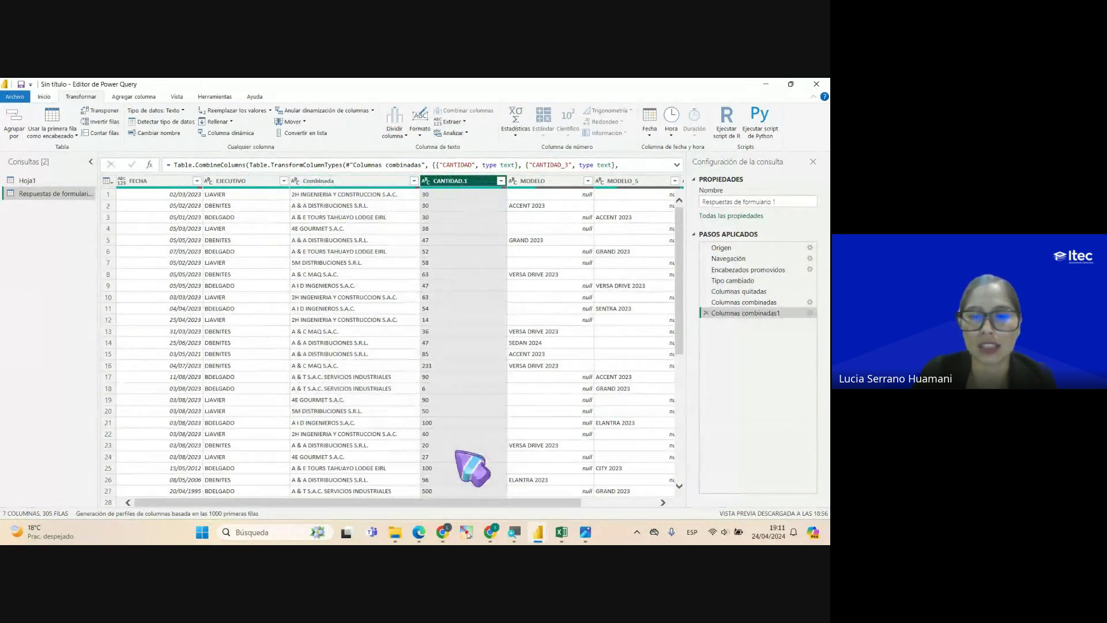
pyautogui.moveTo(444, 503); pyautogui.dragTo(634, 503)
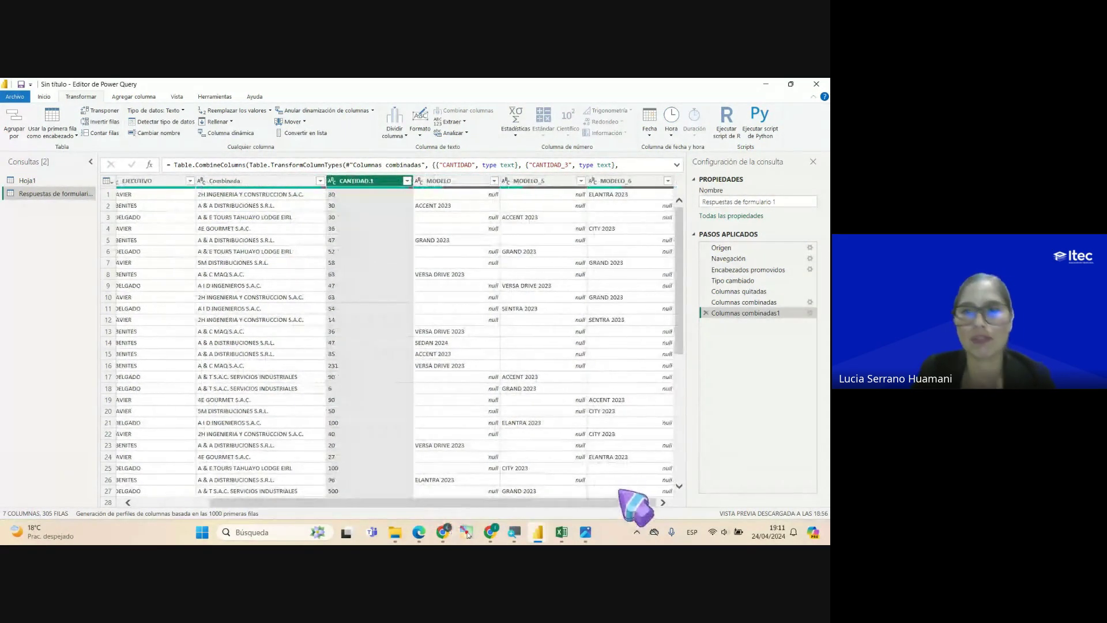
pyautogui.click(479, 181)
pyautogui.click(536, 181)
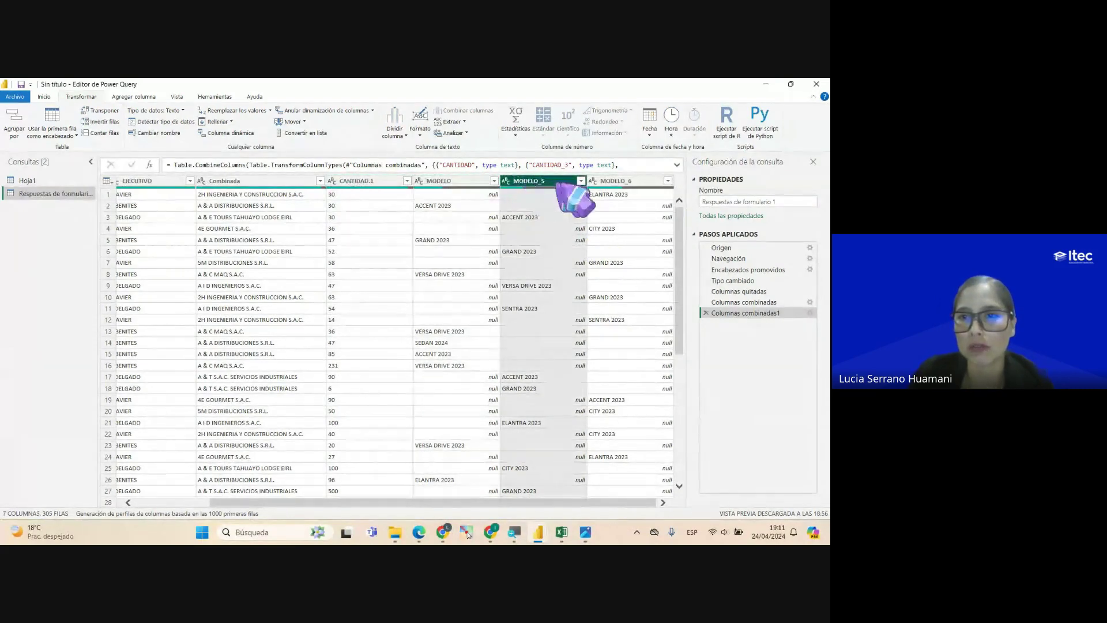
pyautogui.click(611, 181)
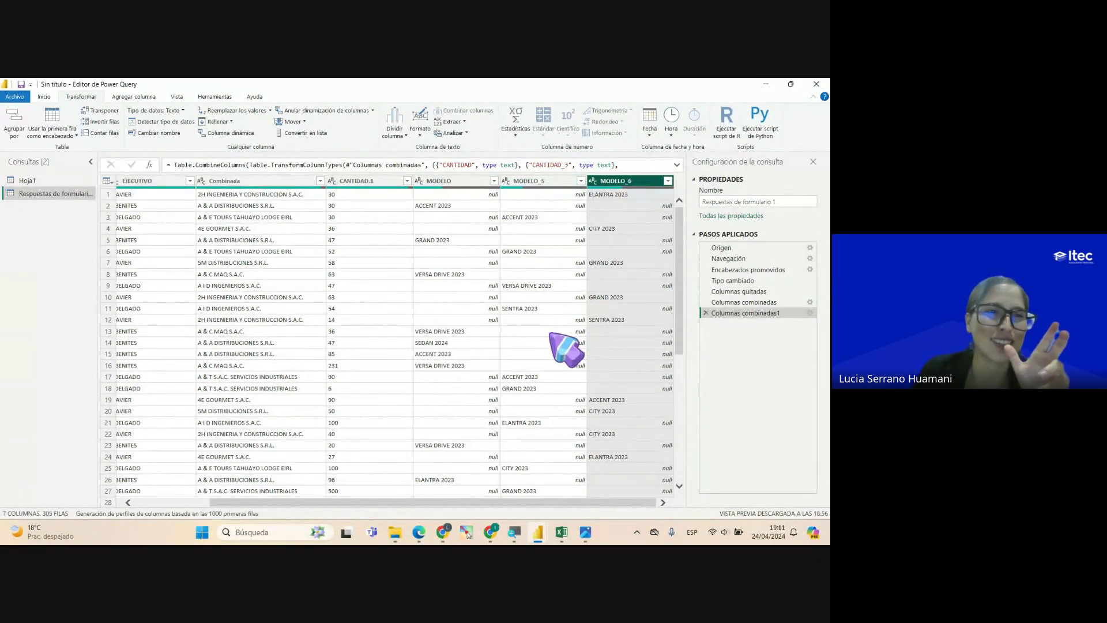
# Merge the MODELO, MODELO_5 and MODELO_6 columns without a separator, keeping the suggested name Combinada.1
pyautogui.click(449, 181)
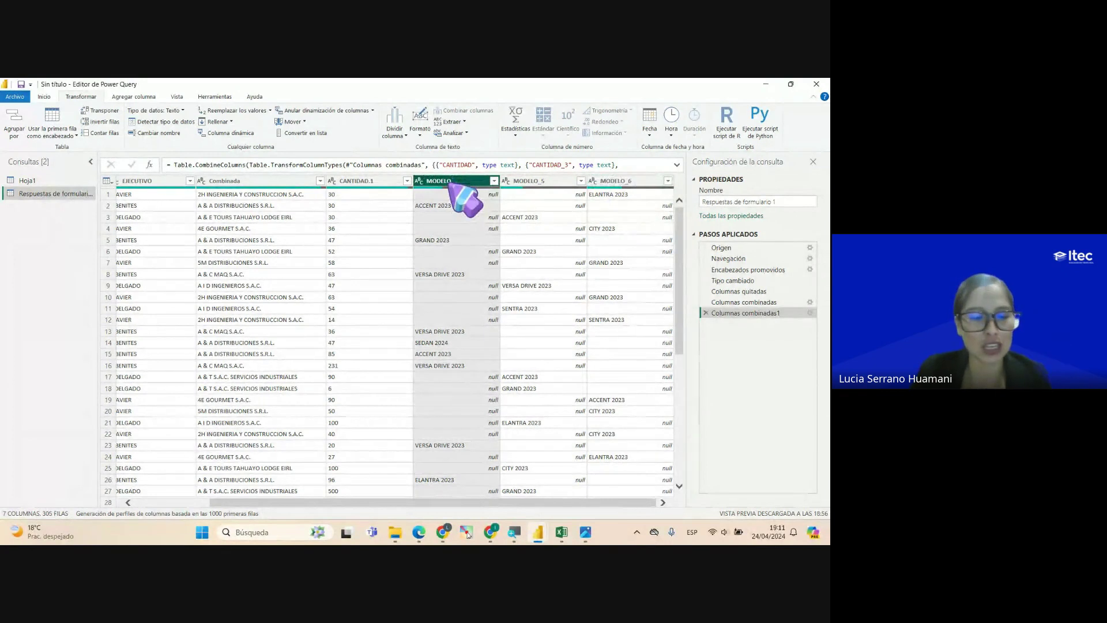
pyautogui.keyDown('ctrl'); pyautogui.click(531, 183); pyautogui.keyUp('ctrl')
pyautogui.keyDown('ctrl'); pyautogui.click(602, 181); pyautogui.keyUp('ctrl')
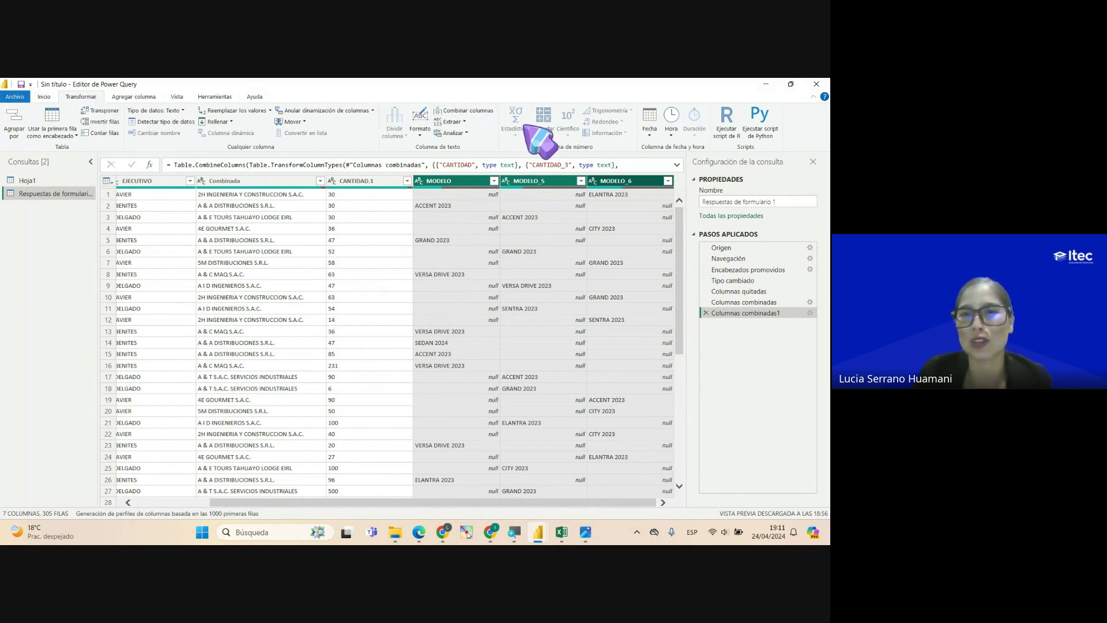
pyautogui.click(468, 111)
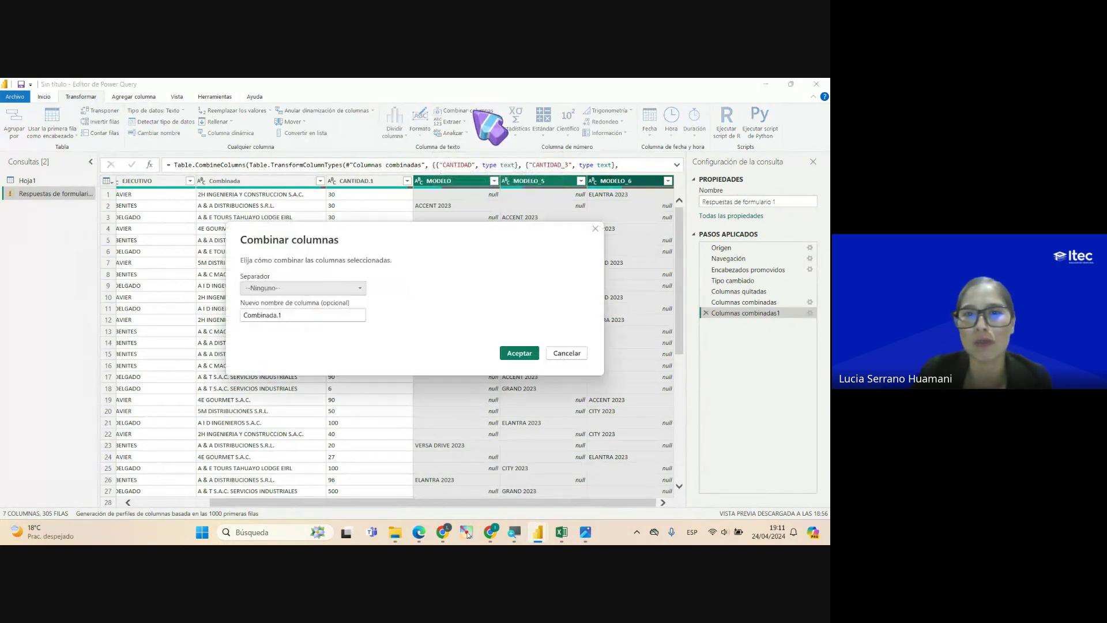
pyautogui.click(293, 317)
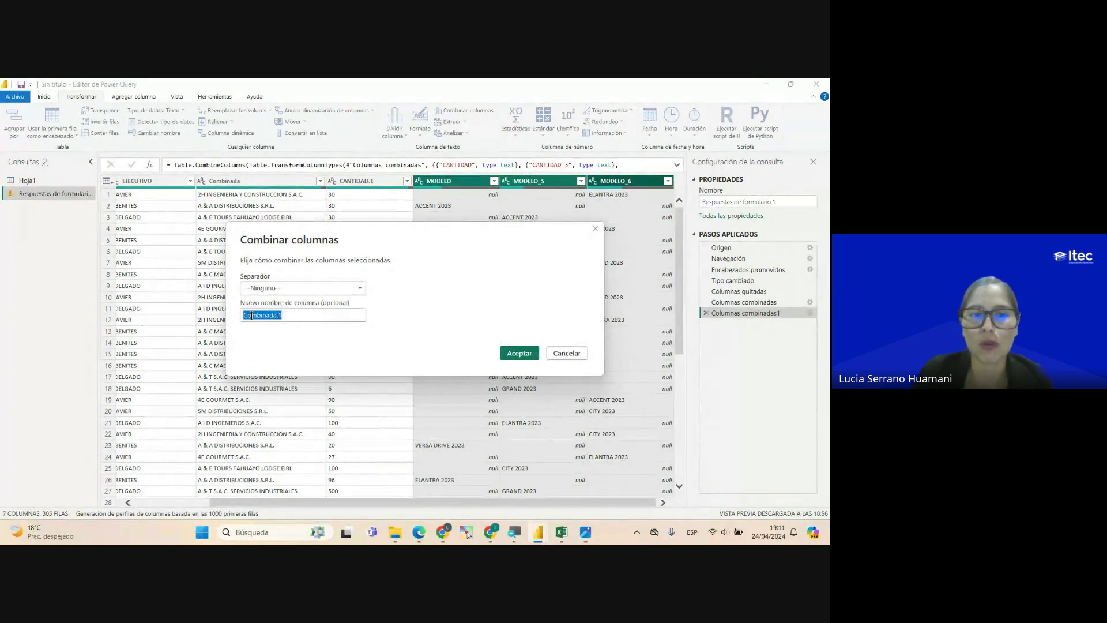
pyautogui.click(316, 316)
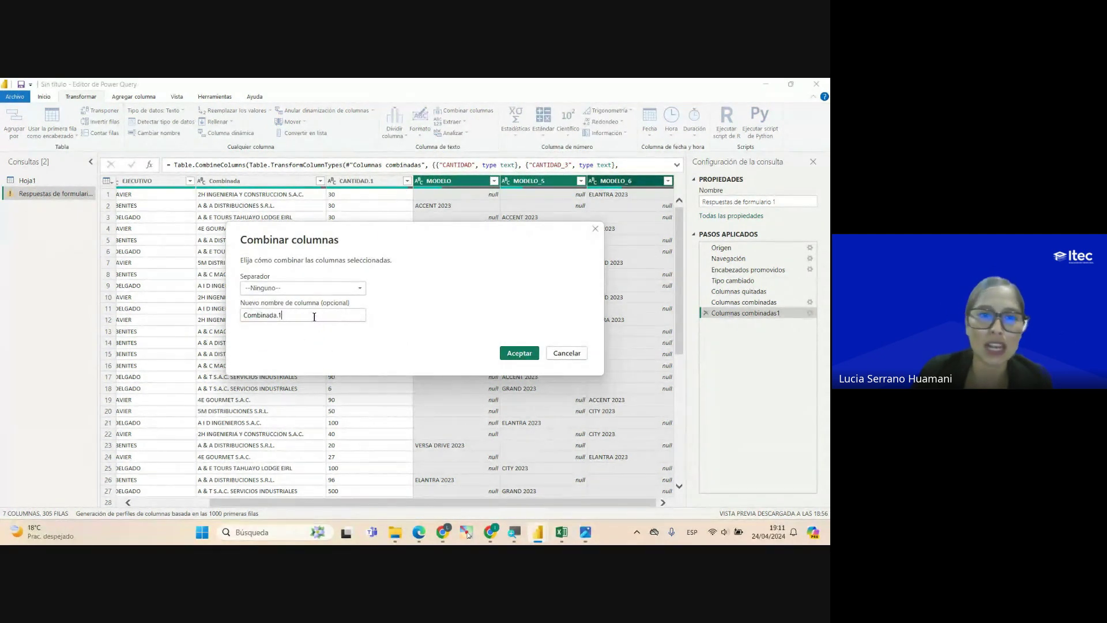
pyautogui.click(519, 354)
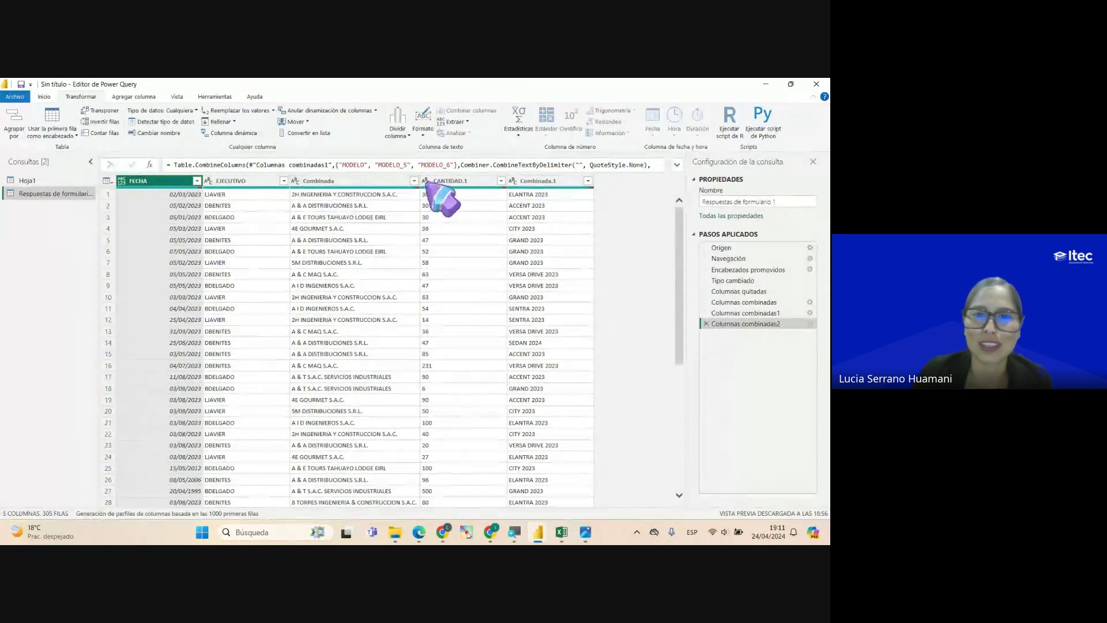
pyautogui.doubleClick(541, 181)
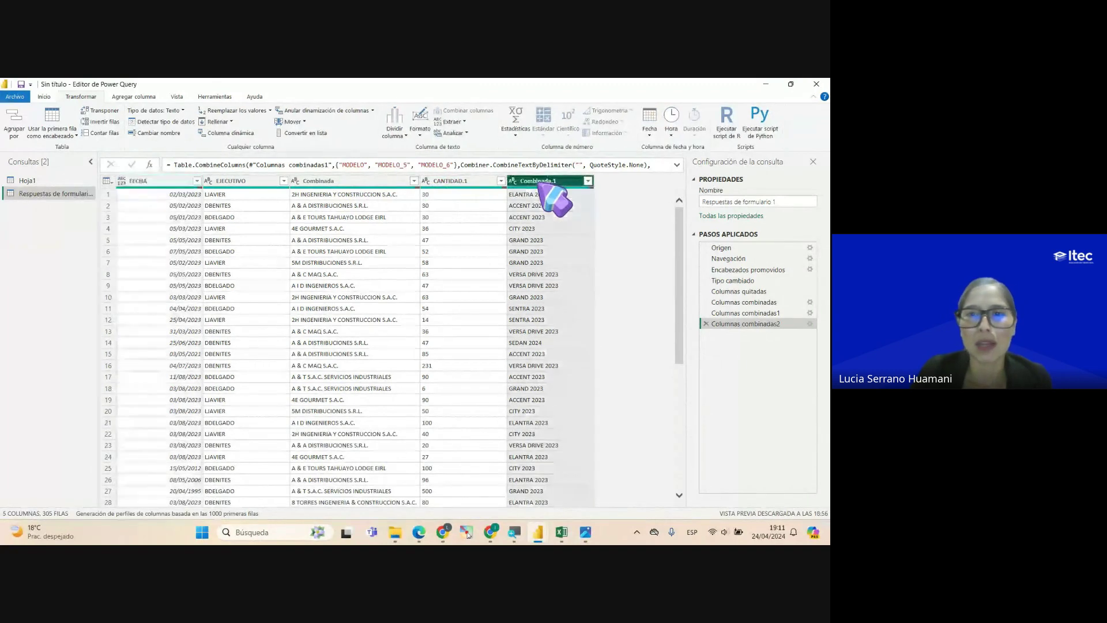
pyautogui.press('Return')
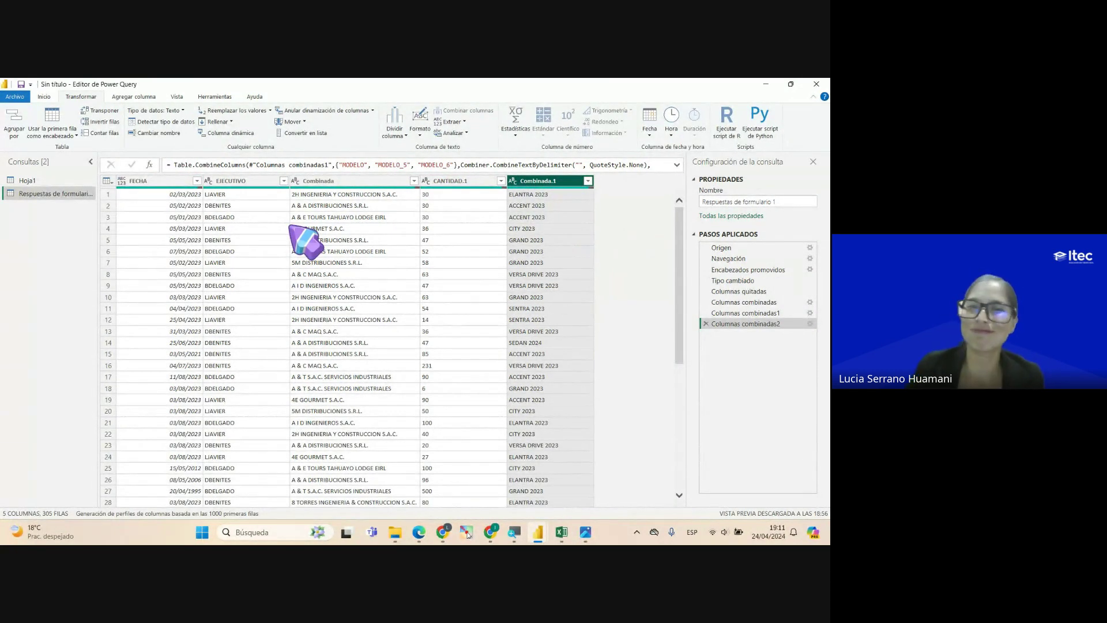
pyautogui.click(381, 182)
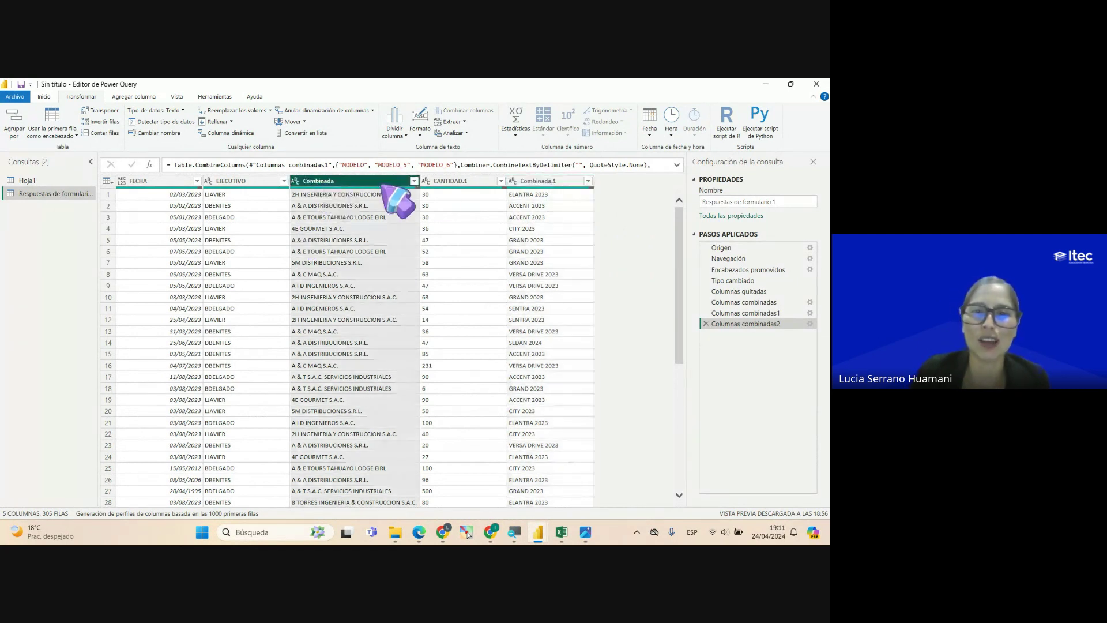
pyautogui.click(452, 181)
pyautogui.click(536, 182)
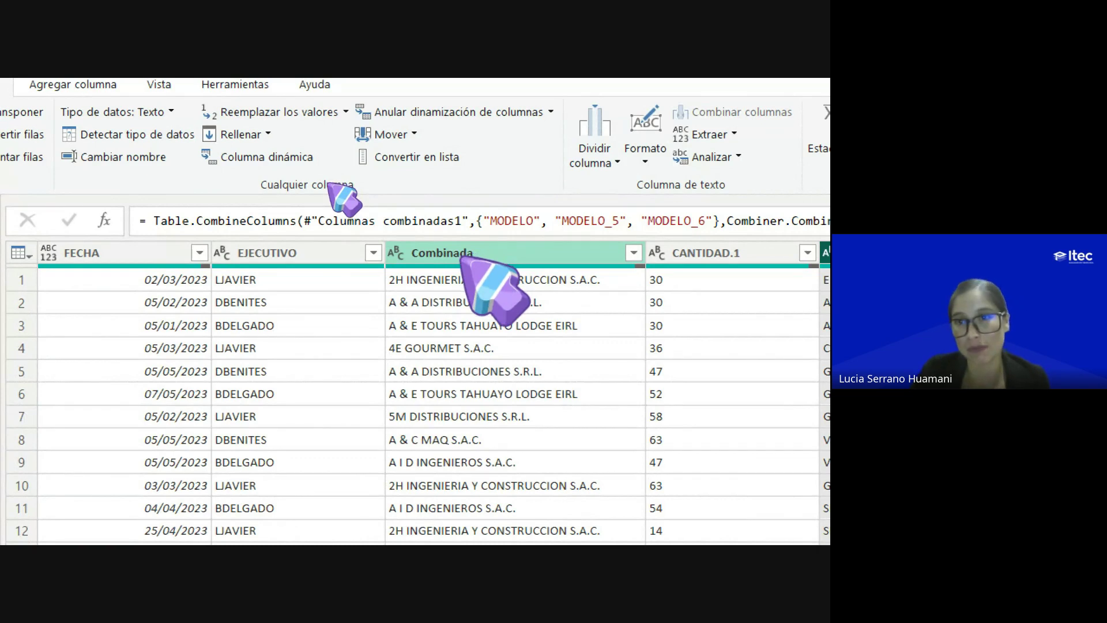
# Rename the Combinada column as RAZON SOCIAL
pyautogui.doubleClick(496, 252)
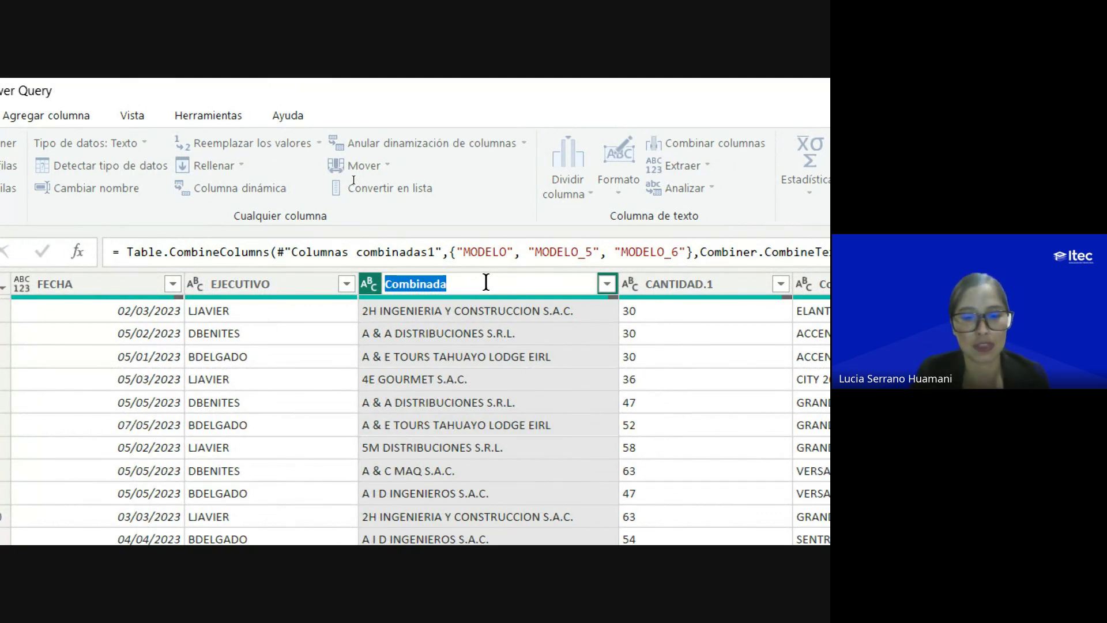
pyautogui.write('RAZON S')
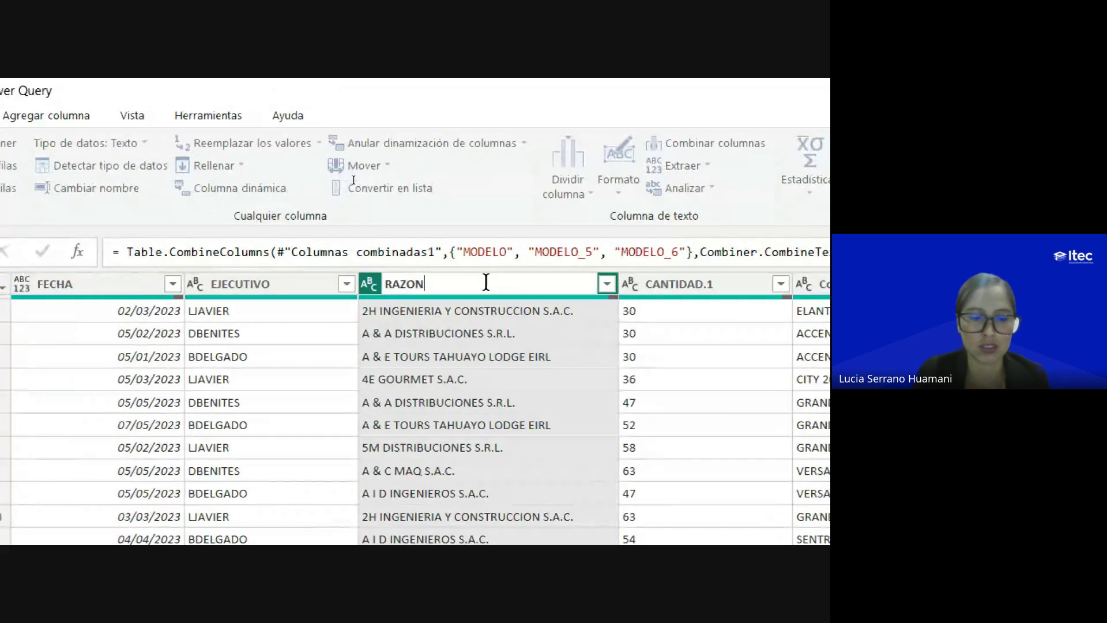
pyautogui.write('OCIAL')
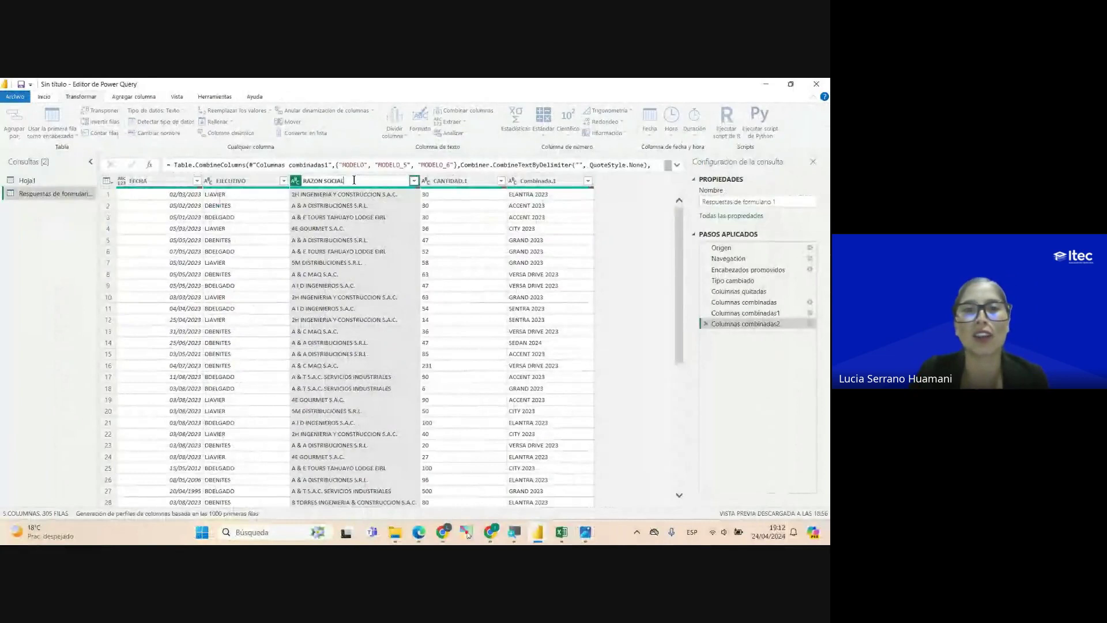
pyautogui.press('Return')
# Rename the CANTIDAD.1 column as CANTIDAD and the Combinada.1 column as MODELO
pyautogui.click(464, 183)
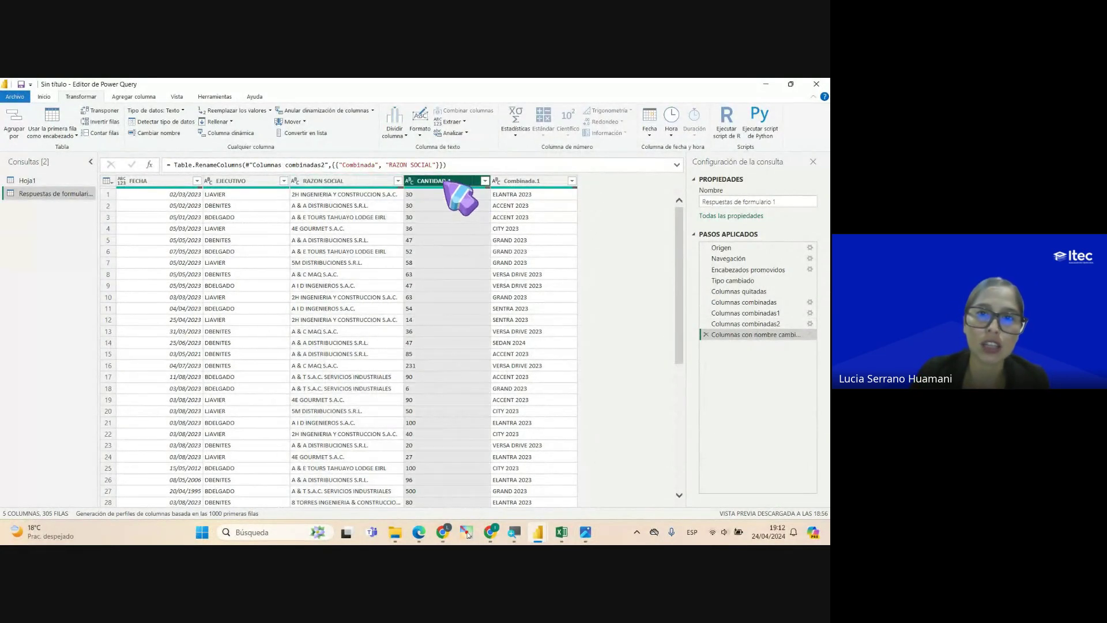
pyautogui.doubleClick(459, 184)
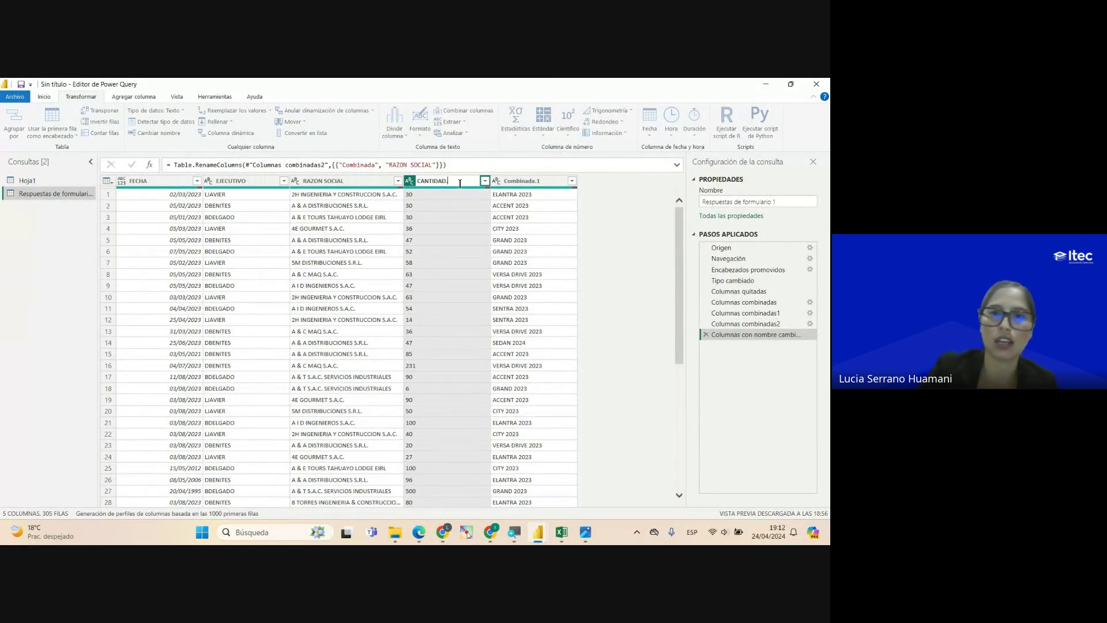
pyautogui.press('Return')
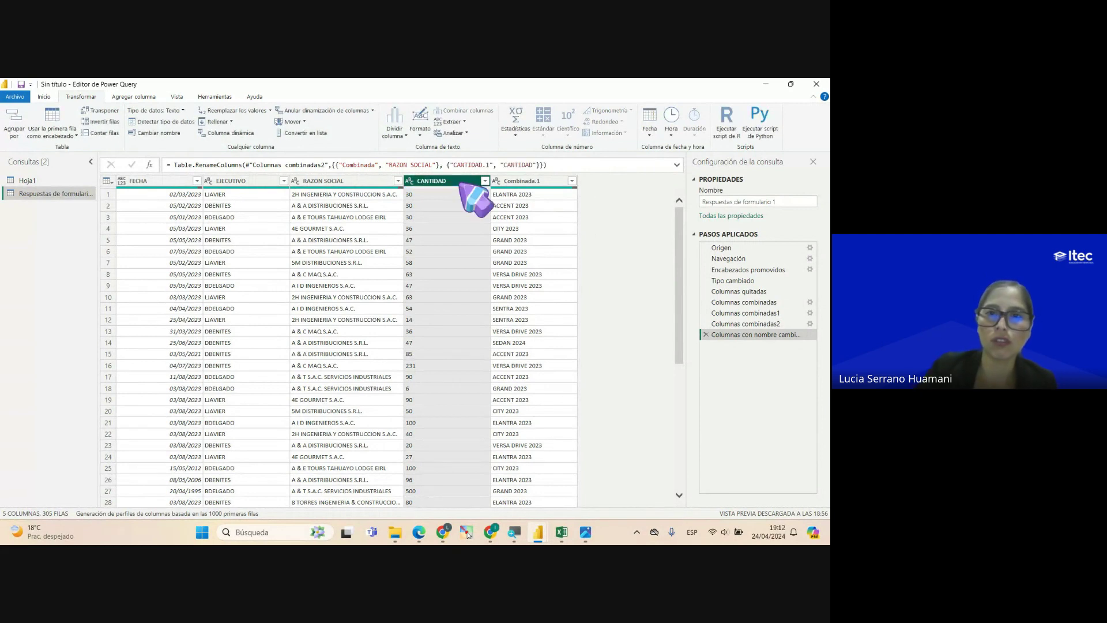
pyautogui.click(529, 182)
pyautogui.doubleClick(528, 182)
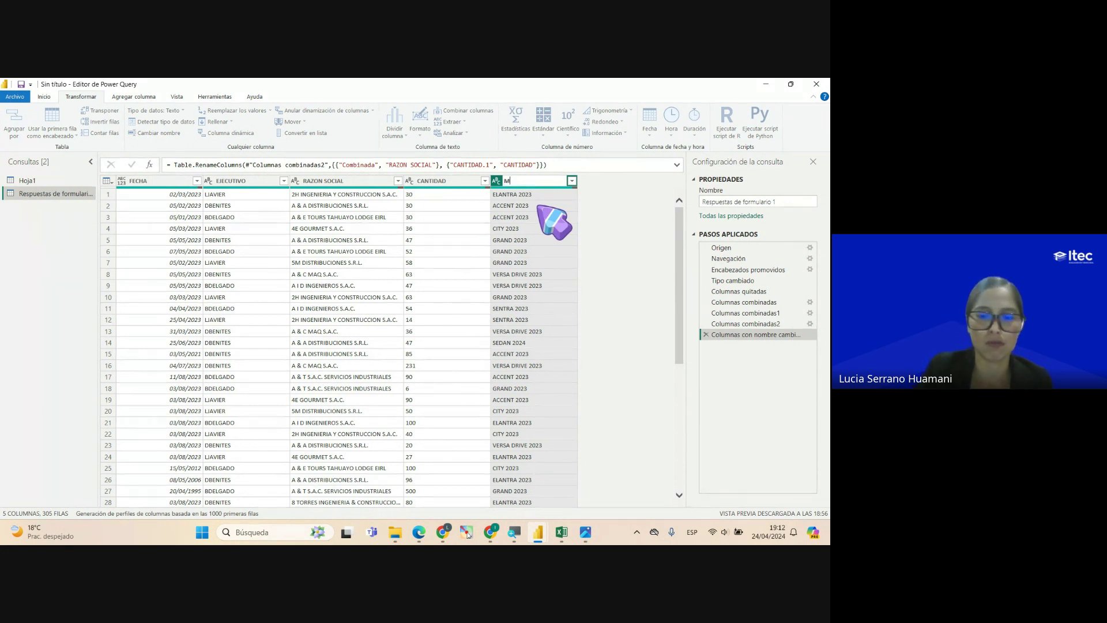
pyautogui.press('Return')
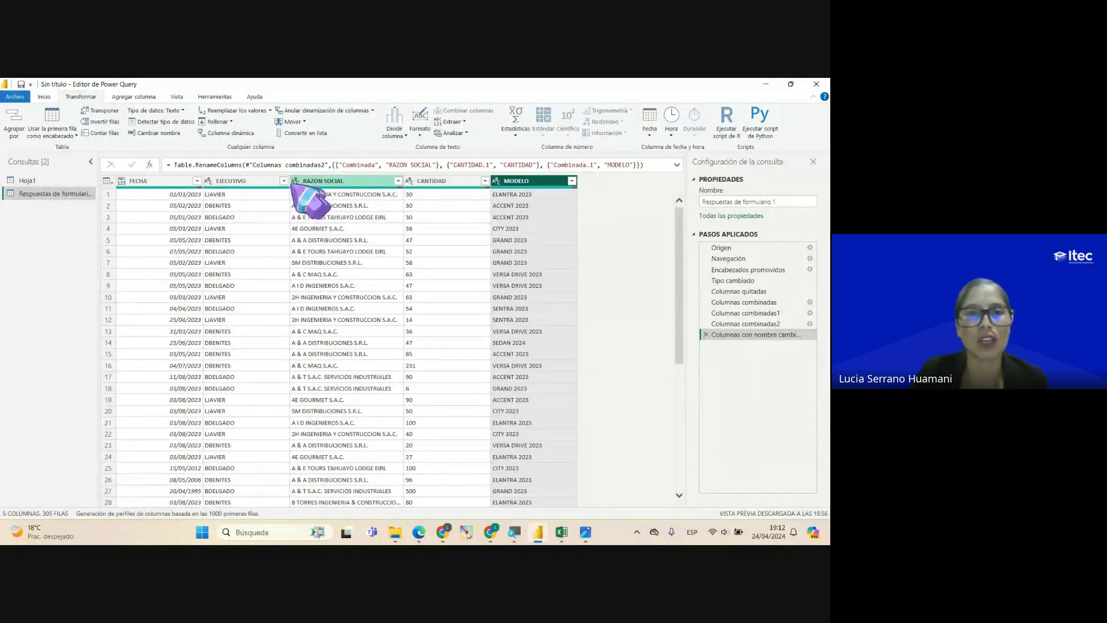
# Review the EJECUTIVO, RAZON SOCIAL, CANTIDAD and MODELO columns of the form responses query
pyautogui.click(233, 184)
pyautogui.click(323, 182)
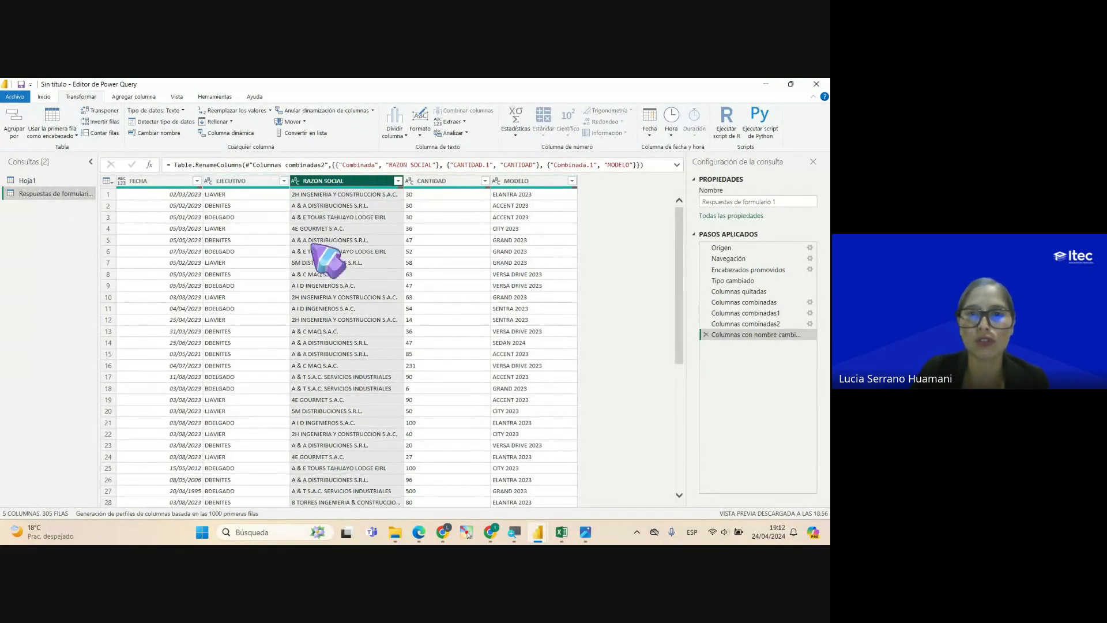
pyautogui.click(438, 182)
pyautogui.click(523, 182)
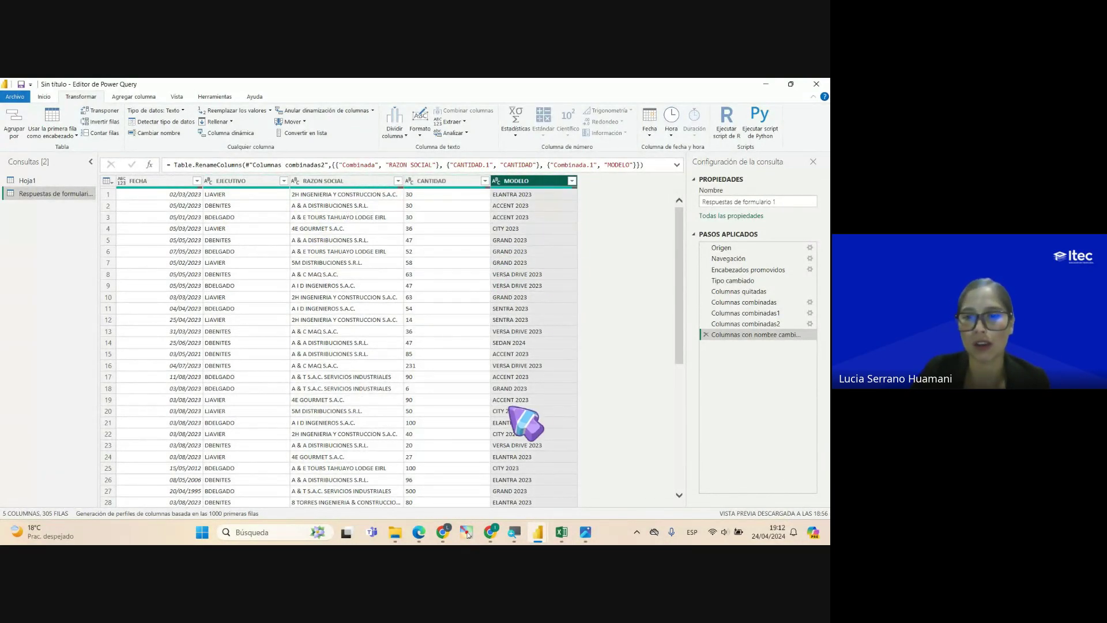
pyautogui.scroll(-5, 526, 420)
pyautogui.scroll(5, 525, 418)
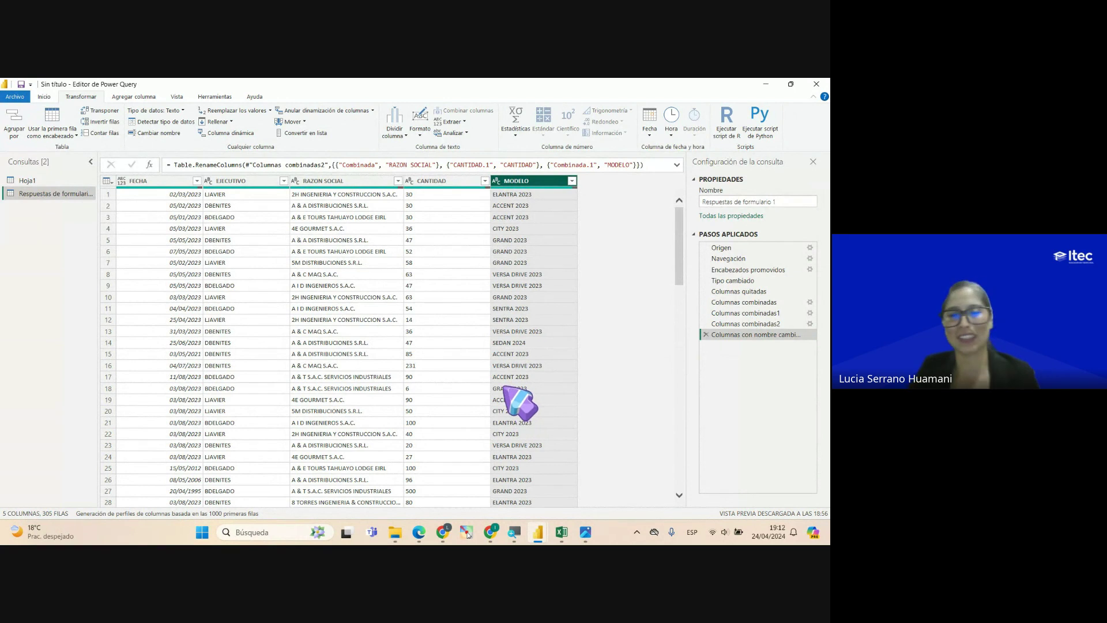
# Switch to the Google Meet call and turn off the camera
pyautogui.moveTo(467, 535)
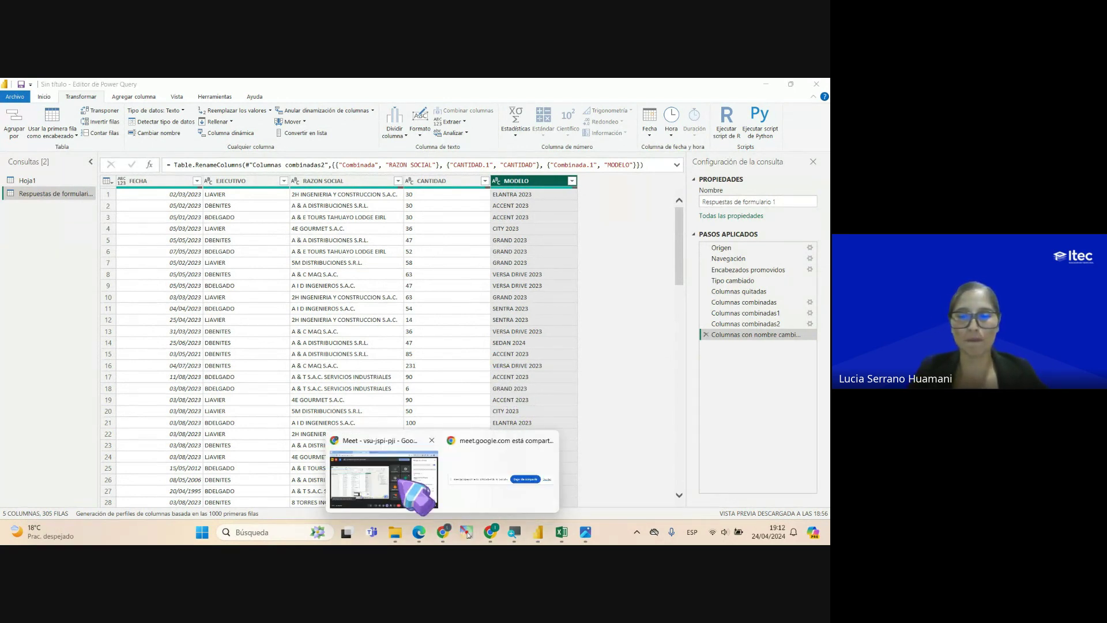
pyautogui.click(420, 494)
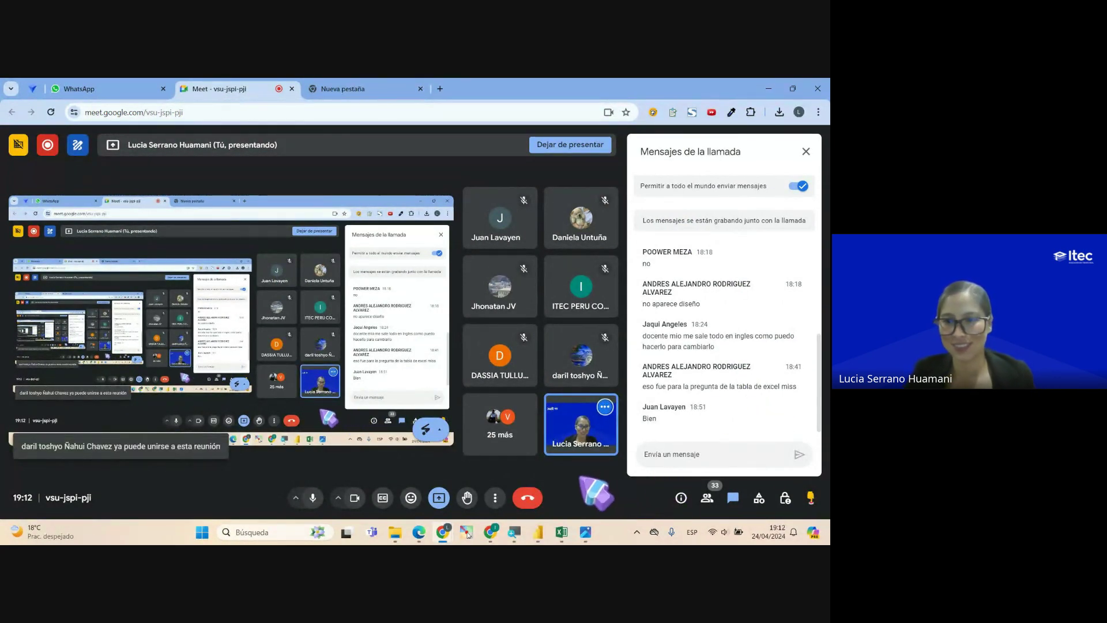
pyautogui.click(355, 497)
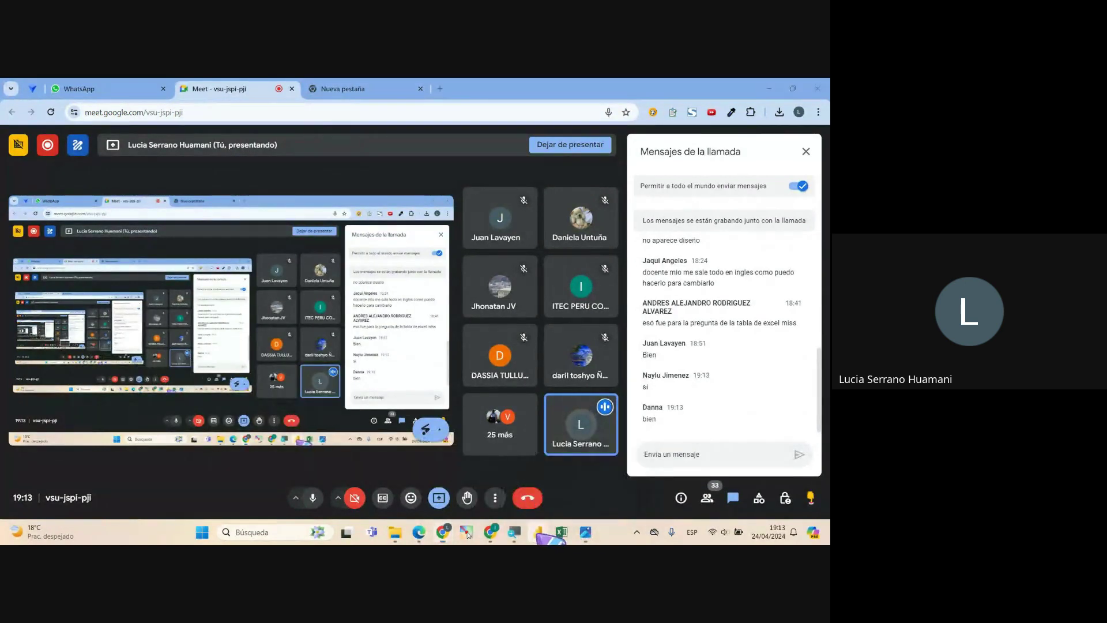
# Switch back to the Power Query Editor and open the workbook BASE DE DATOS 3 as a new Excel source
pyautogui.moveTo(538, 531)
pyautogui.click(555, 483)
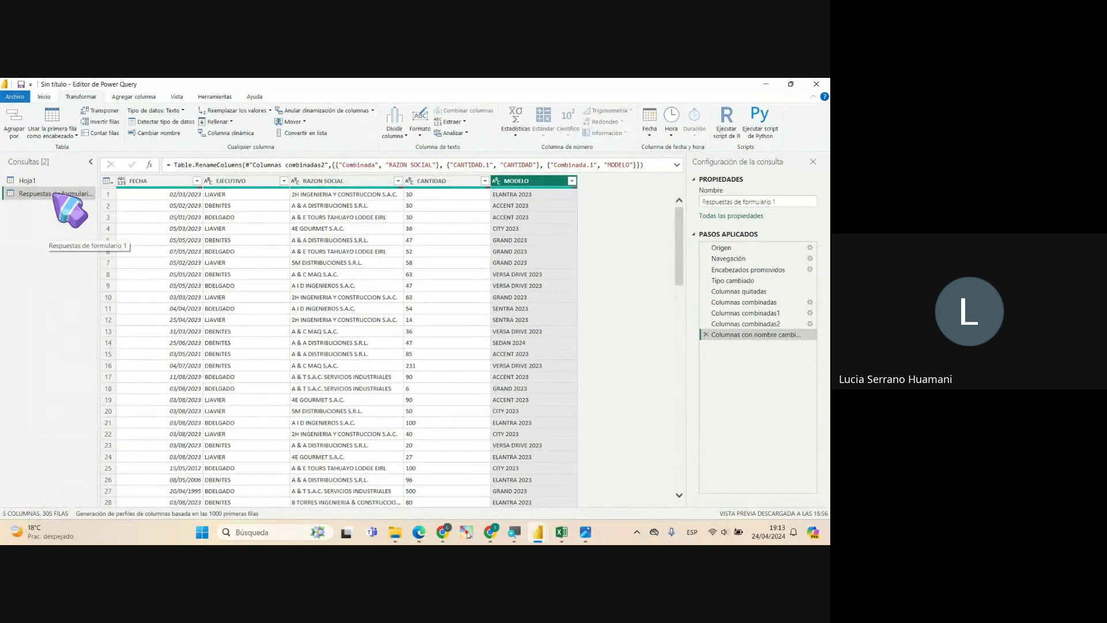
pyautogui.click(45, 96)
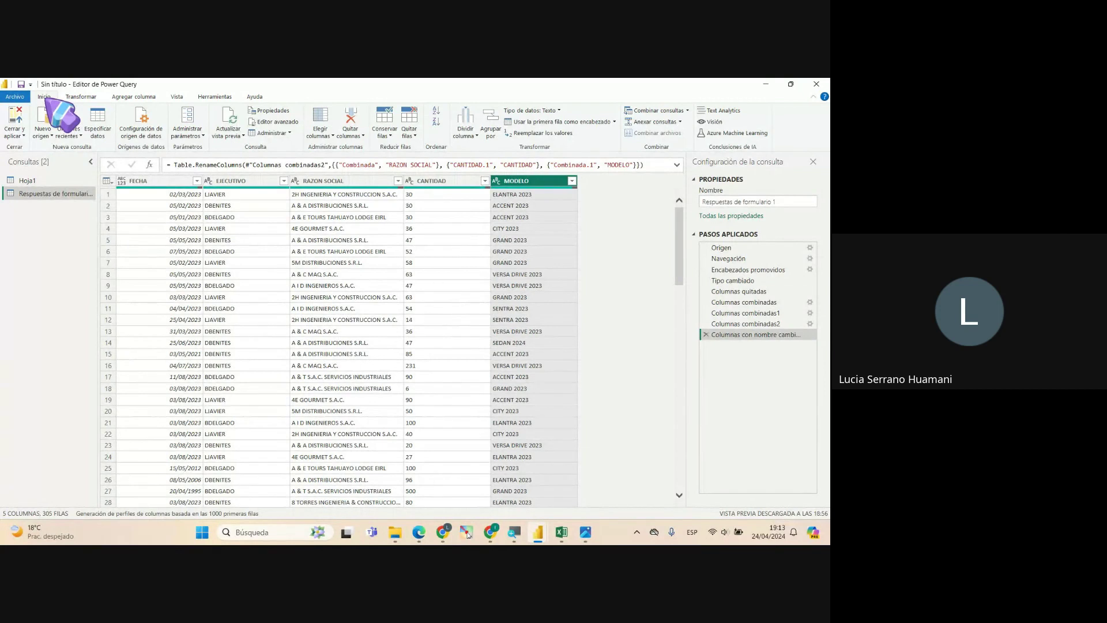
pyautogui.click(44, 135)
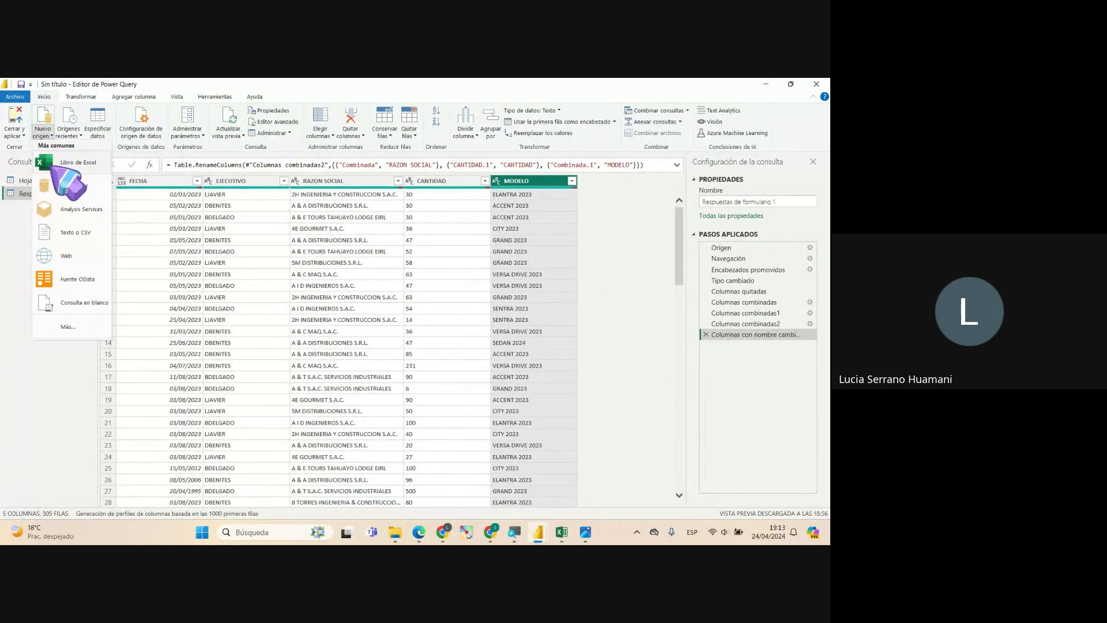
pyautogui.click(78, 164)
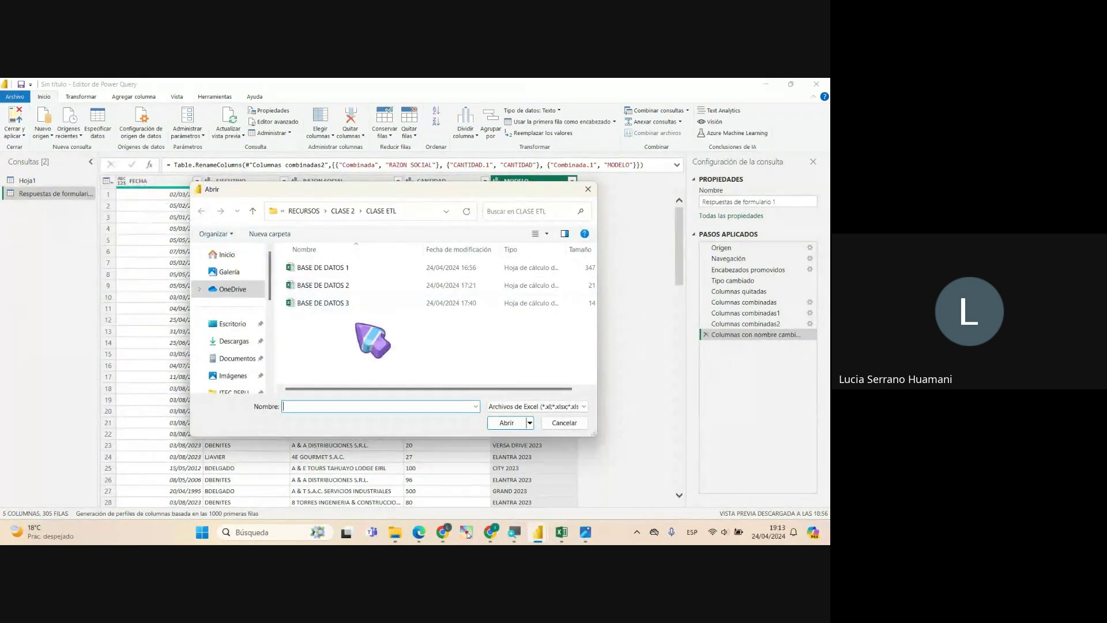
pyautogui.click(317, 304)
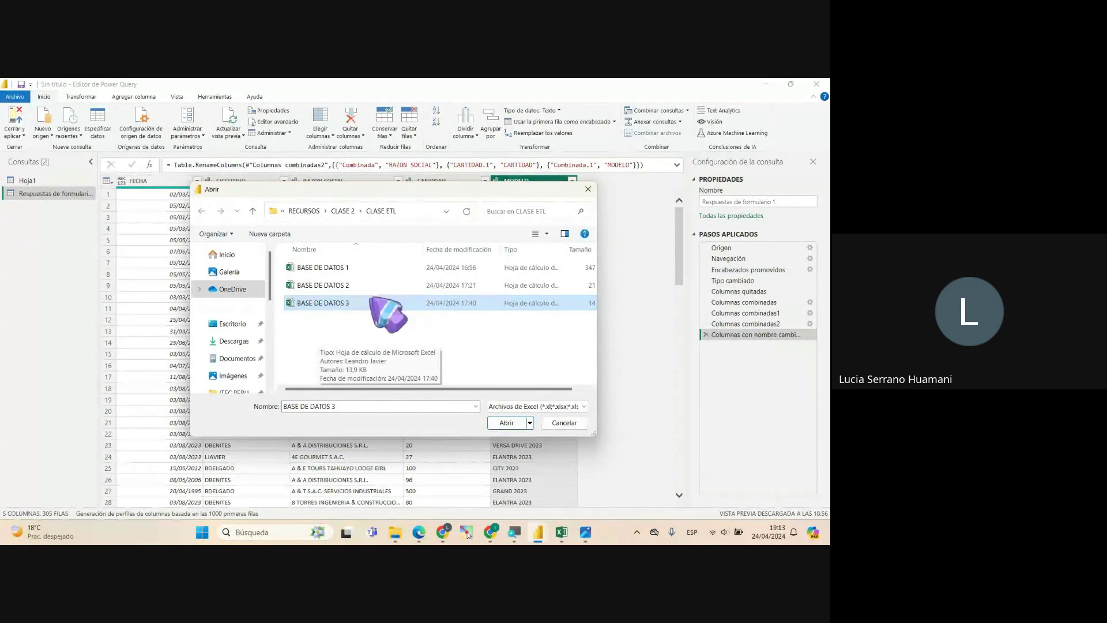
pyautogui.click(508, 424)
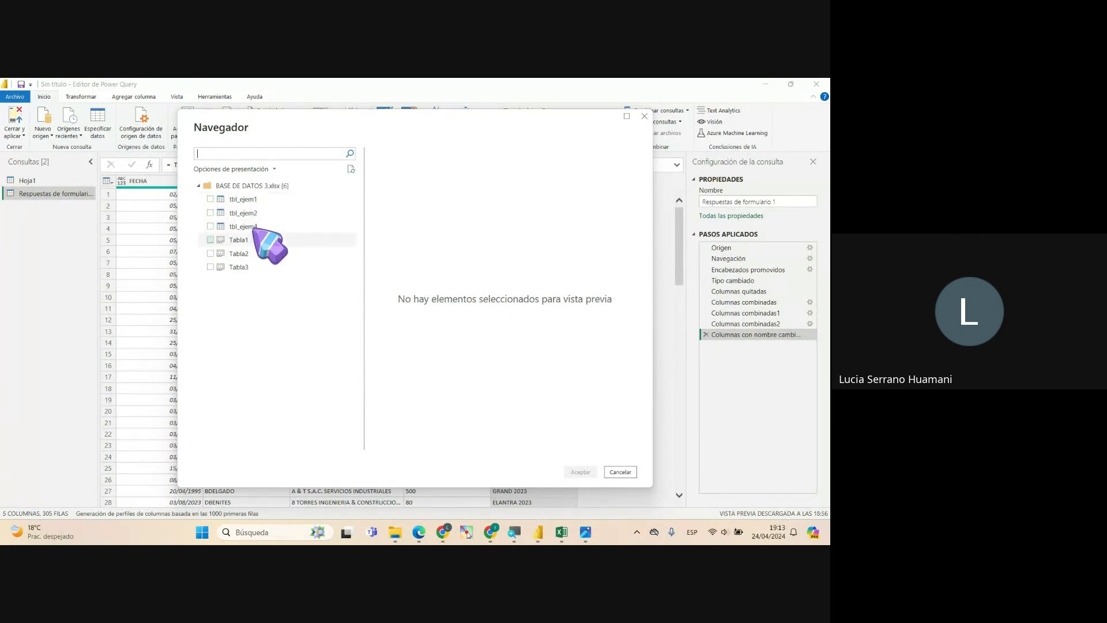
# Import the tables tbl_ejem1, tbl_ejem2 and tbl_ejem4 from BASE DE DATOS 3 as queries
pyautogui.click(211, 199)
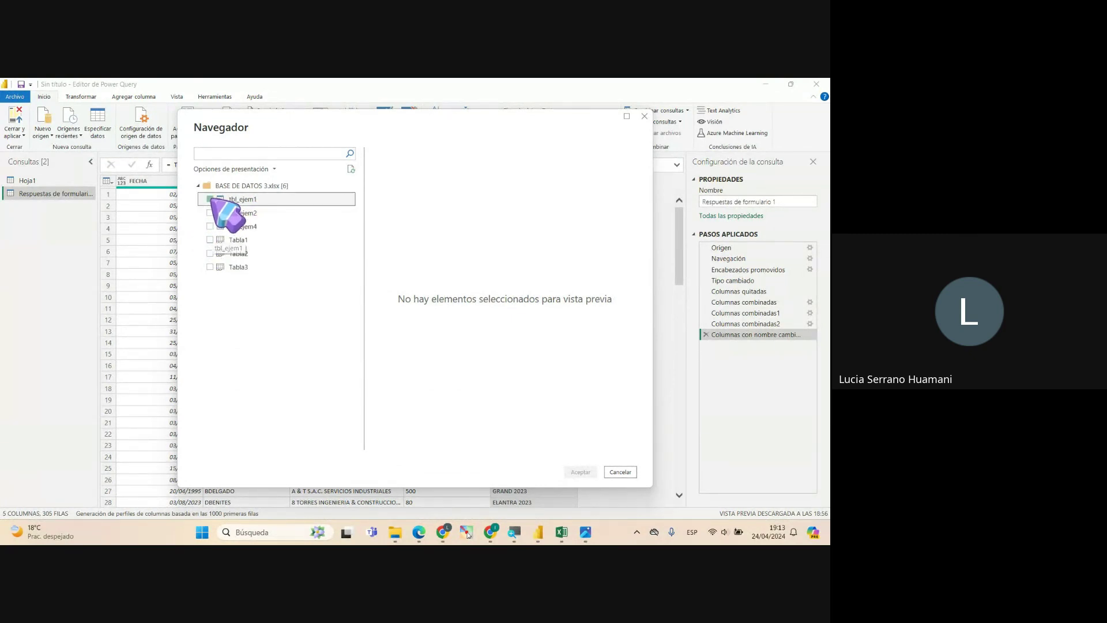
pyautogui.click(250, 215)
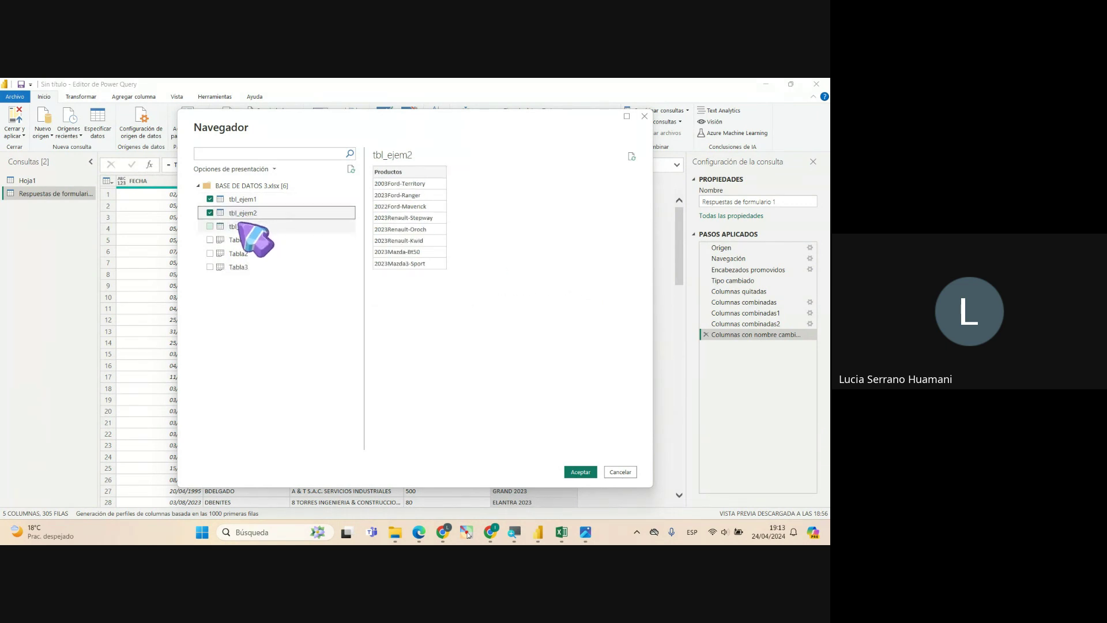
pyautogui.click(231, 226)
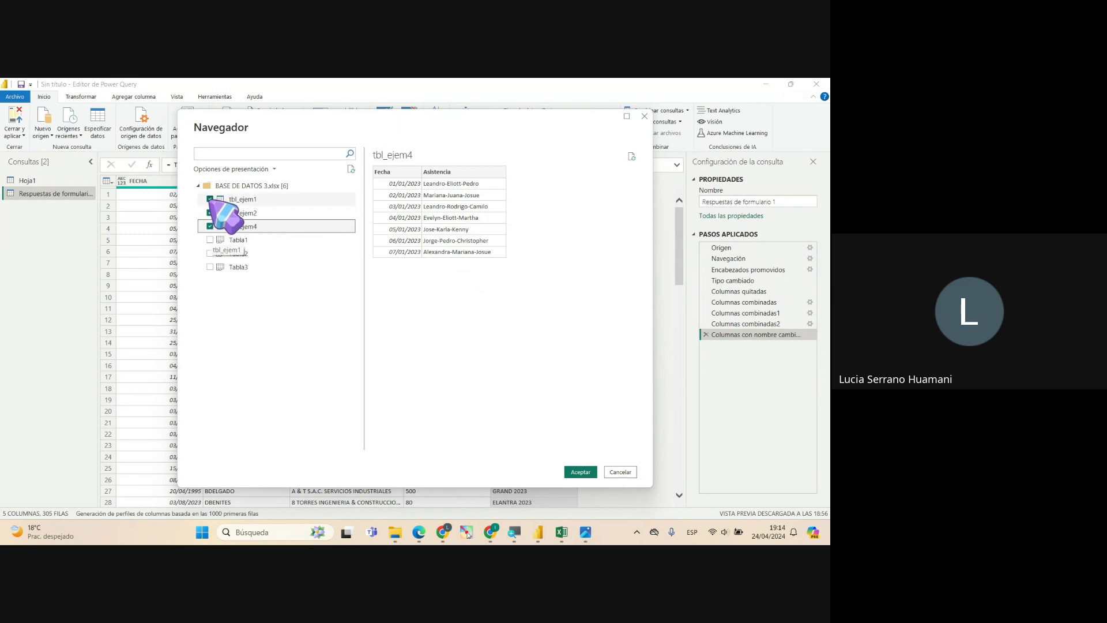
pyautogui.moveTo(302, 124)
pyautogui.mouseDown()
pyautogui.moveTo(290, 173)
pyautogui.moveTo(301, 117)
pyautogui.mouseUp()
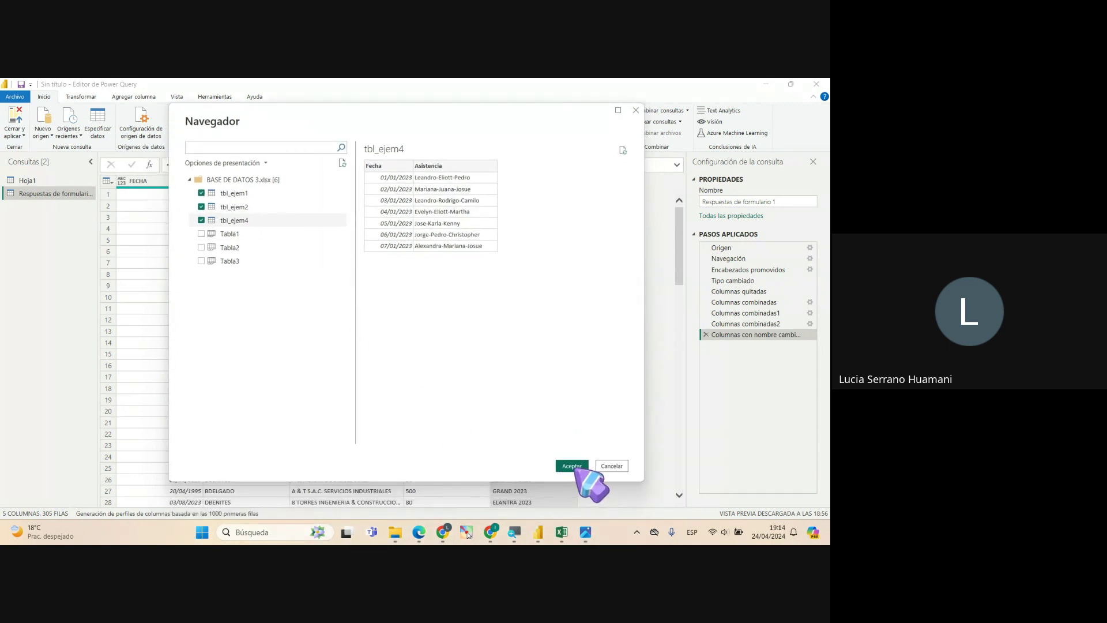
pyautogui.hotkey('alt', 'Tab')
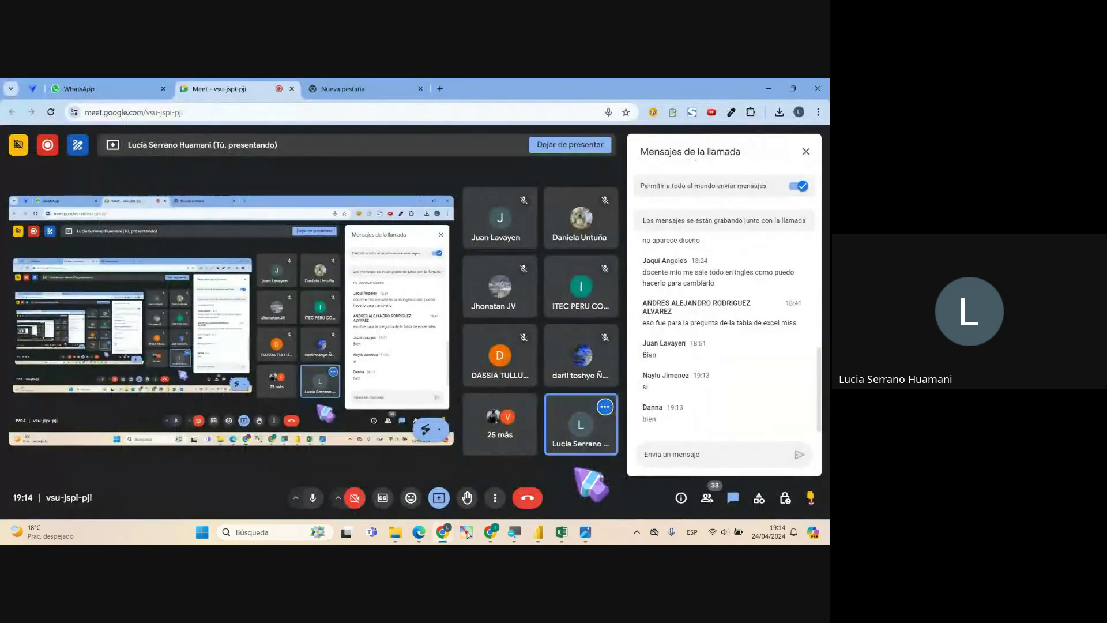
pyautogui.hotkey('alt', 'Tab')
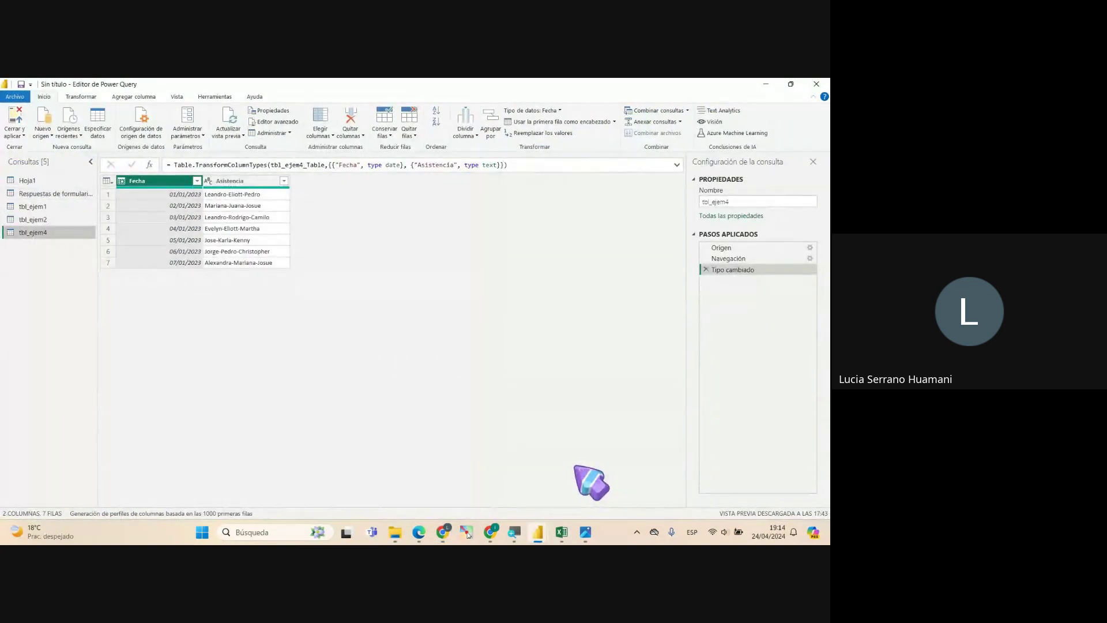
# Look through the data of the imported queries tbl_ejem1, tbl_ejem2 and tbl_ejem4
pyautogui.click(44, 206)
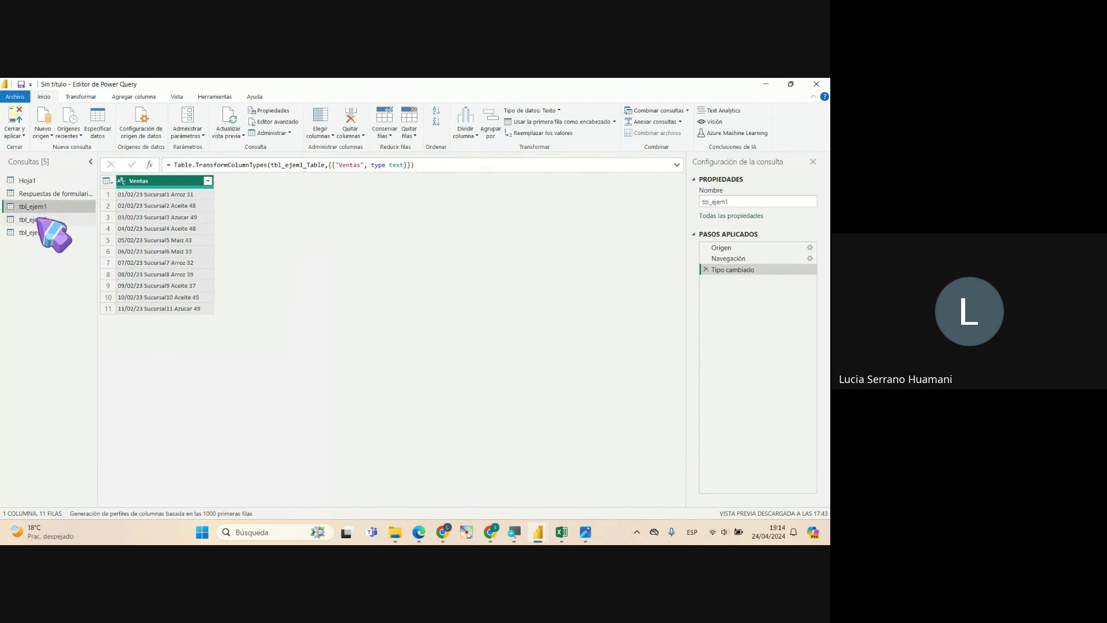
pyautogui.click(38, 231)
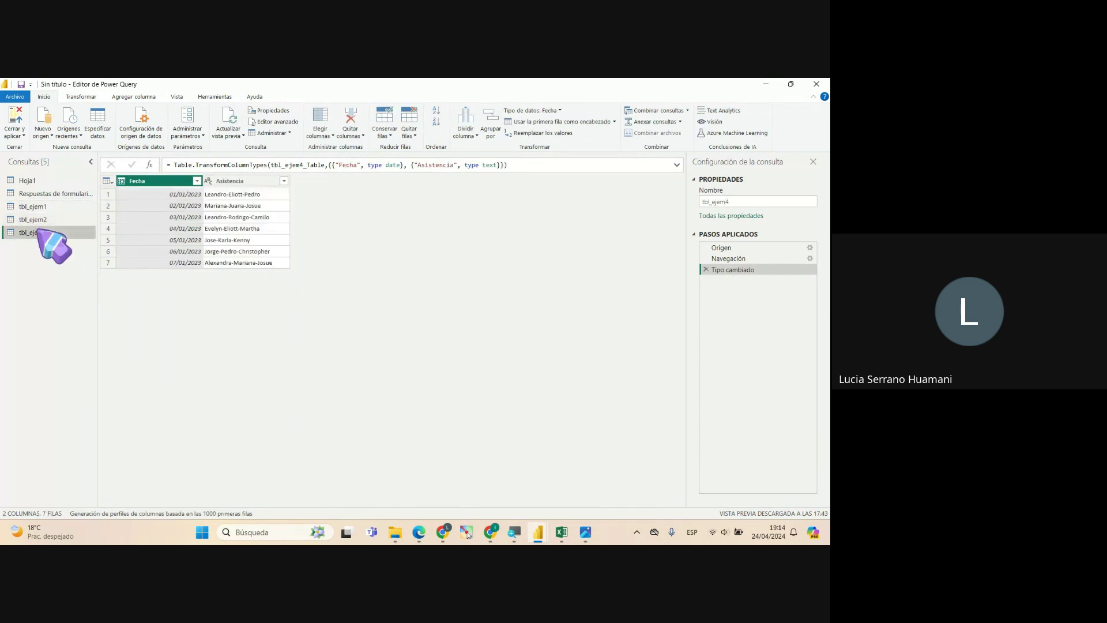
pyautogui.click(35, 207)
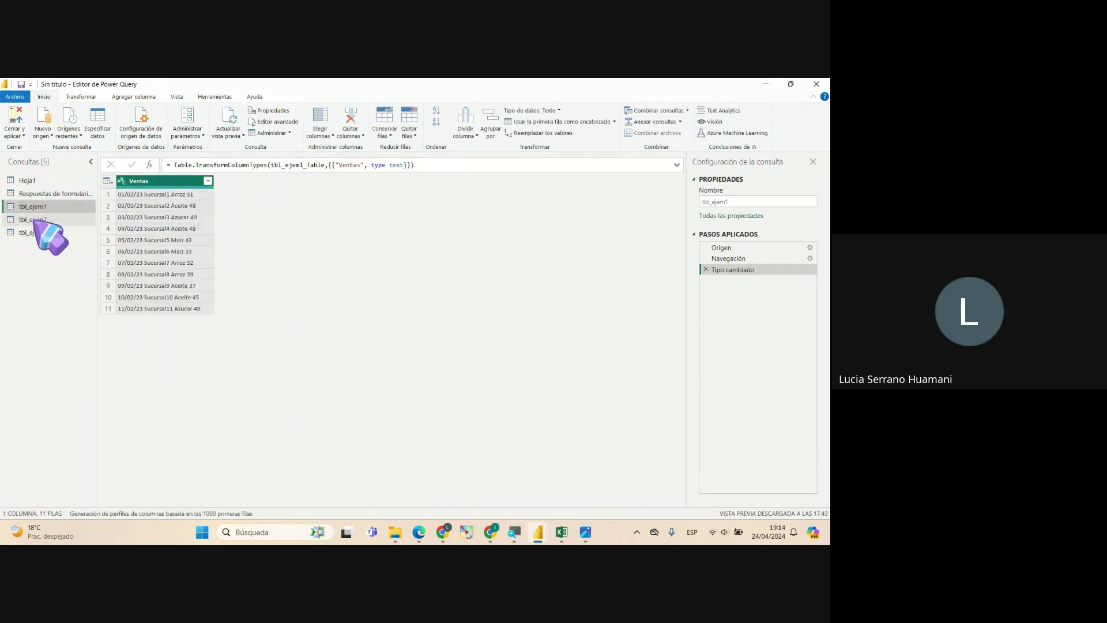
pyautogui.click(36, 220)
pyautogui.click(38, 232)
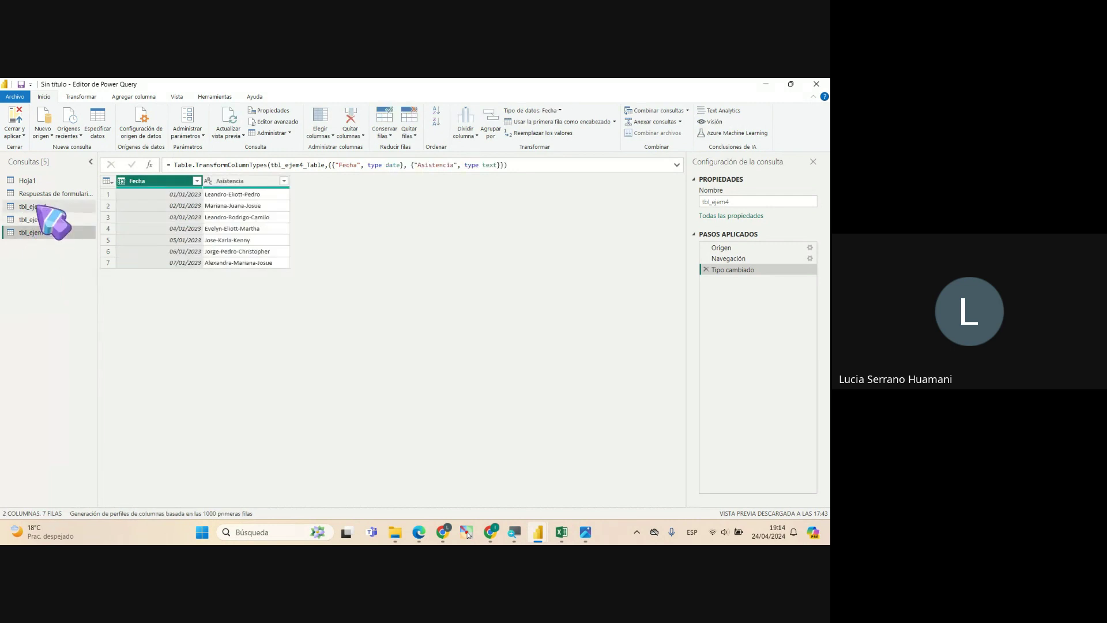
# Try splitting the Ventas column of tbl_ejem1 by the Espacio delimiter, only at the leftmost occurrence
pyautogui.click(74, 208)
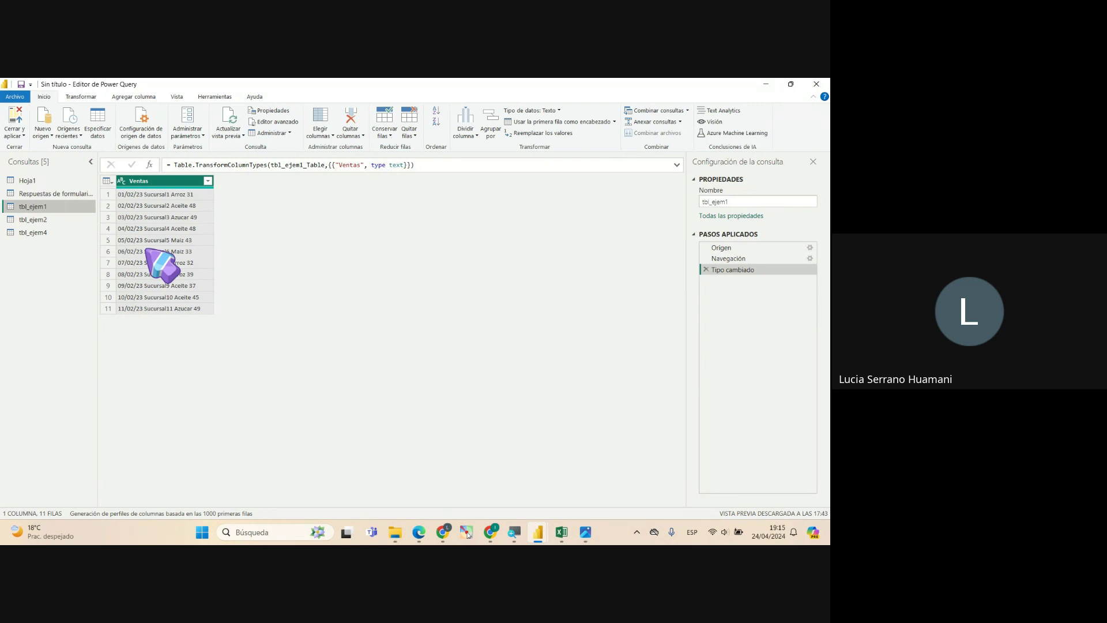
pyautogui.click(79, 97)
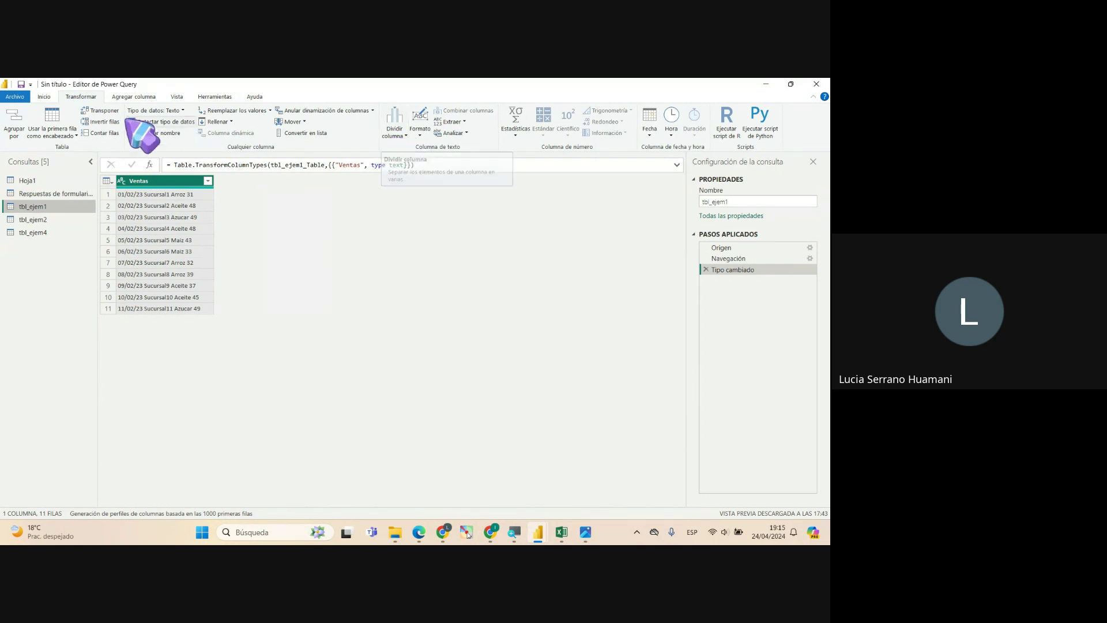
pyautogui.click(402, 133)
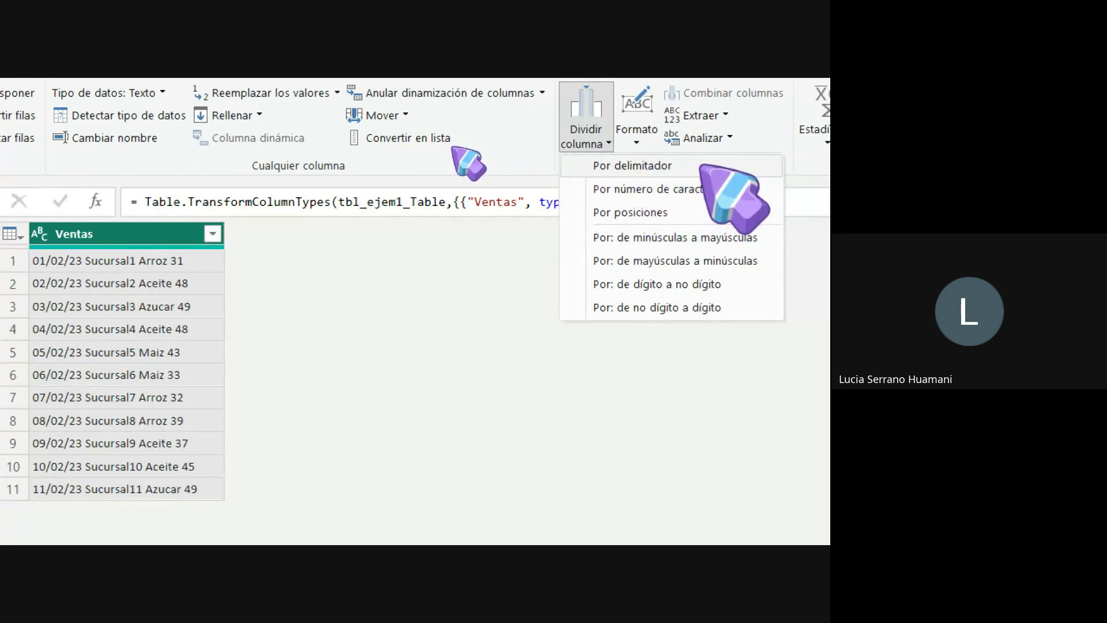
pyautogui.click(662, 165)
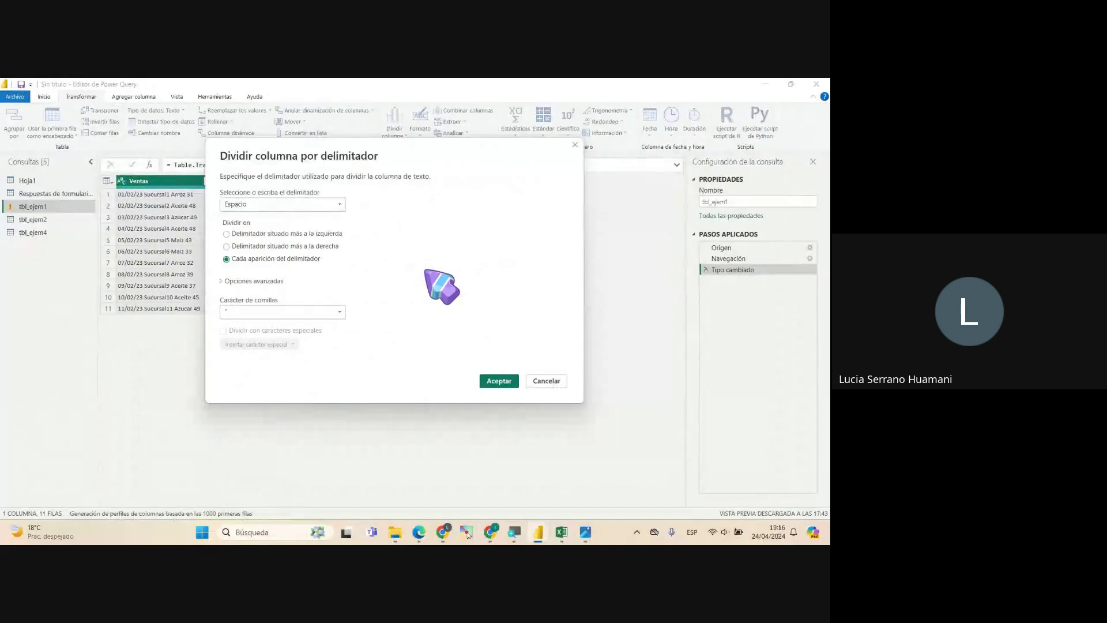
pyautogui.moveTo(365, 150); pyautogui.dragTo(374, 151)
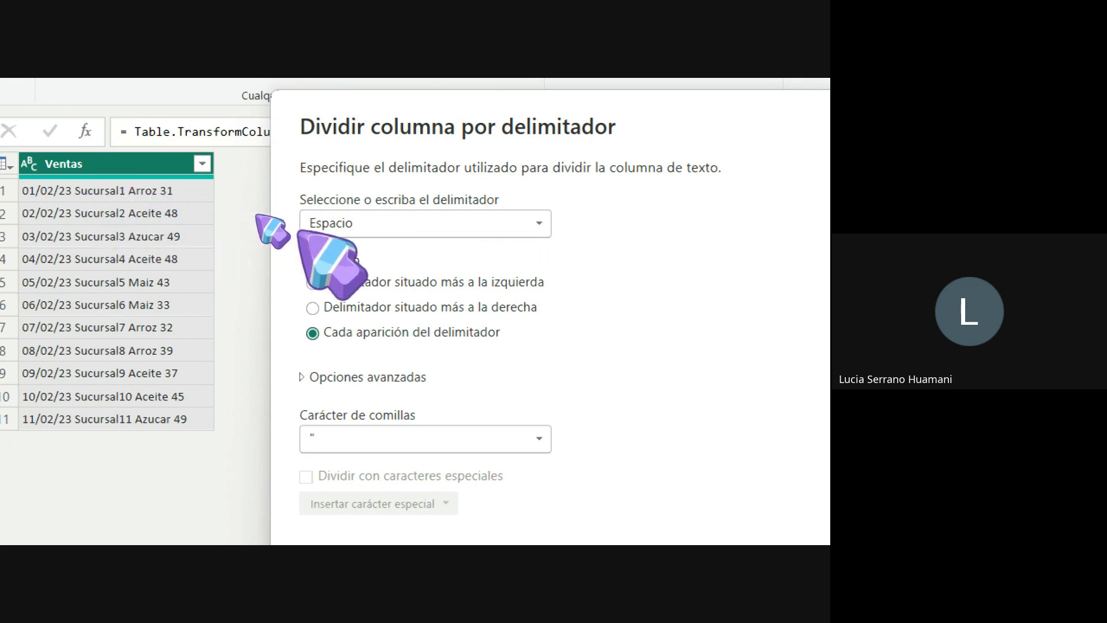
pyautogui.click(383, 219)
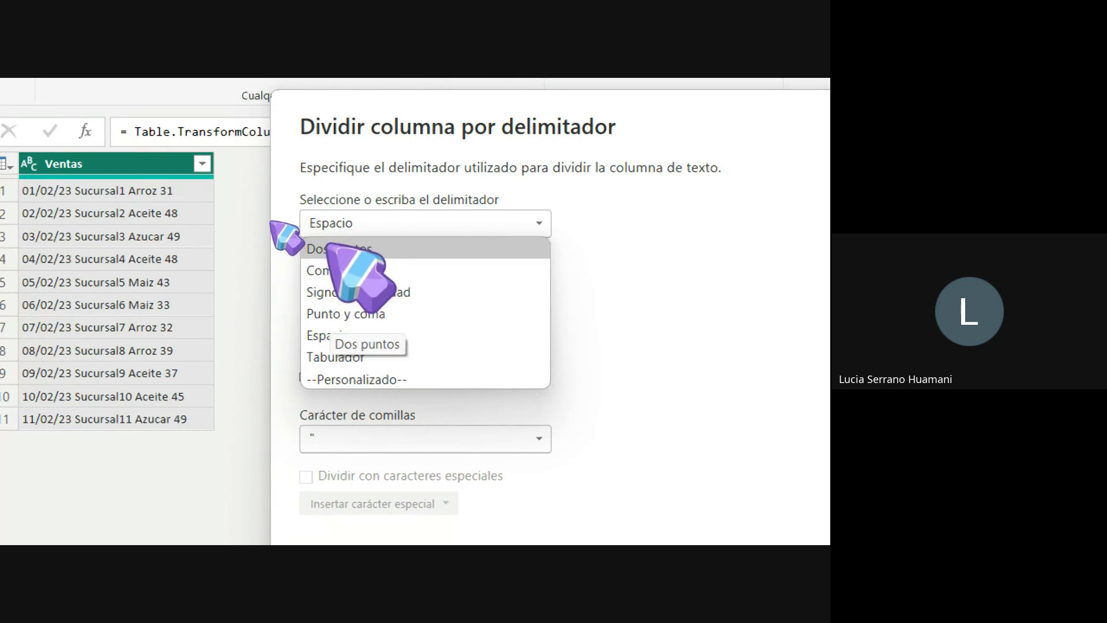
pyautogui.click(352, 335)
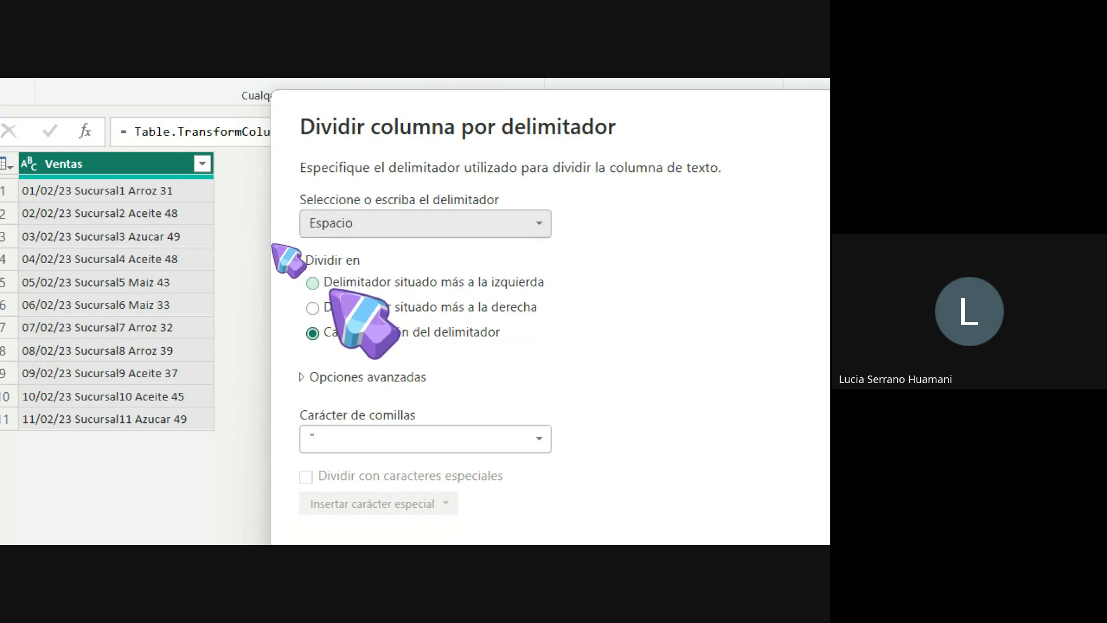
pyautogui.click(312, 282)
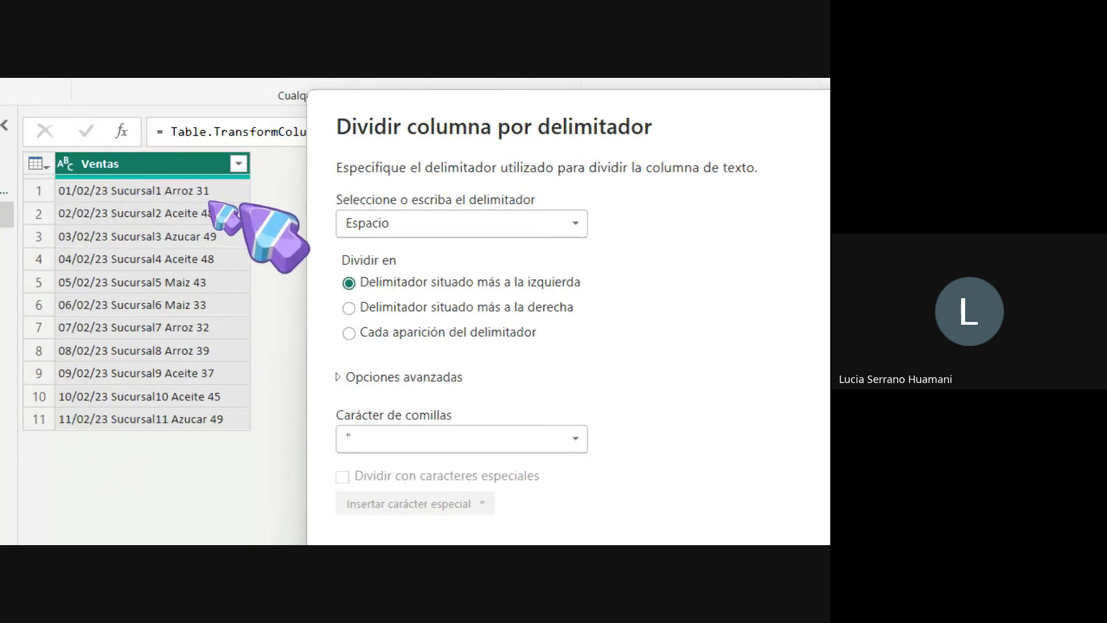
pyautogui.click(378, 285)
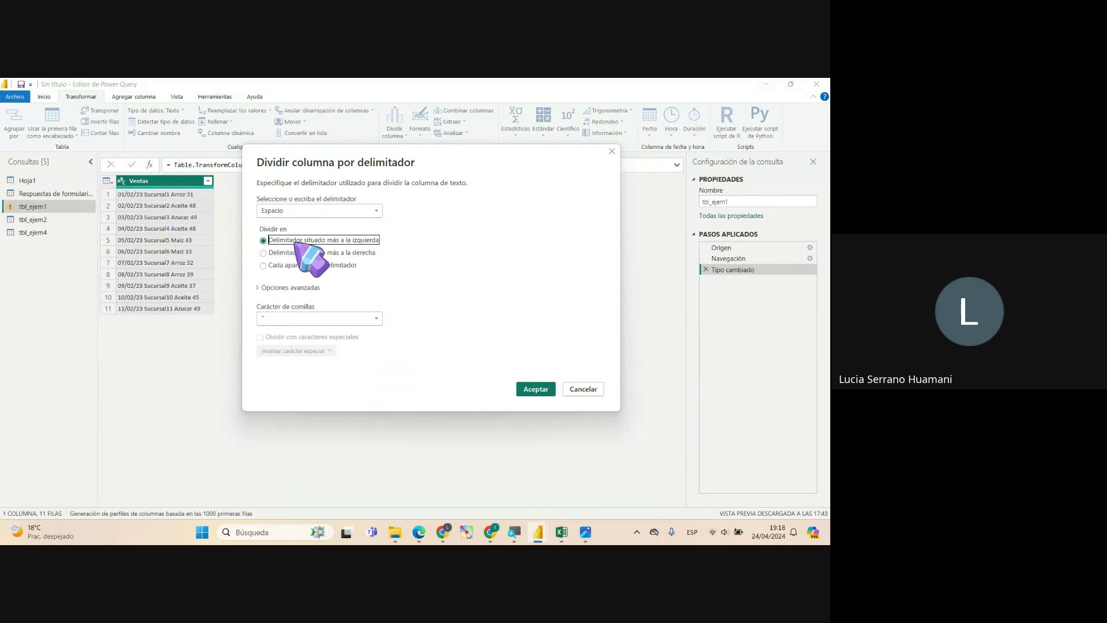
pyautogui.click(536, 389)
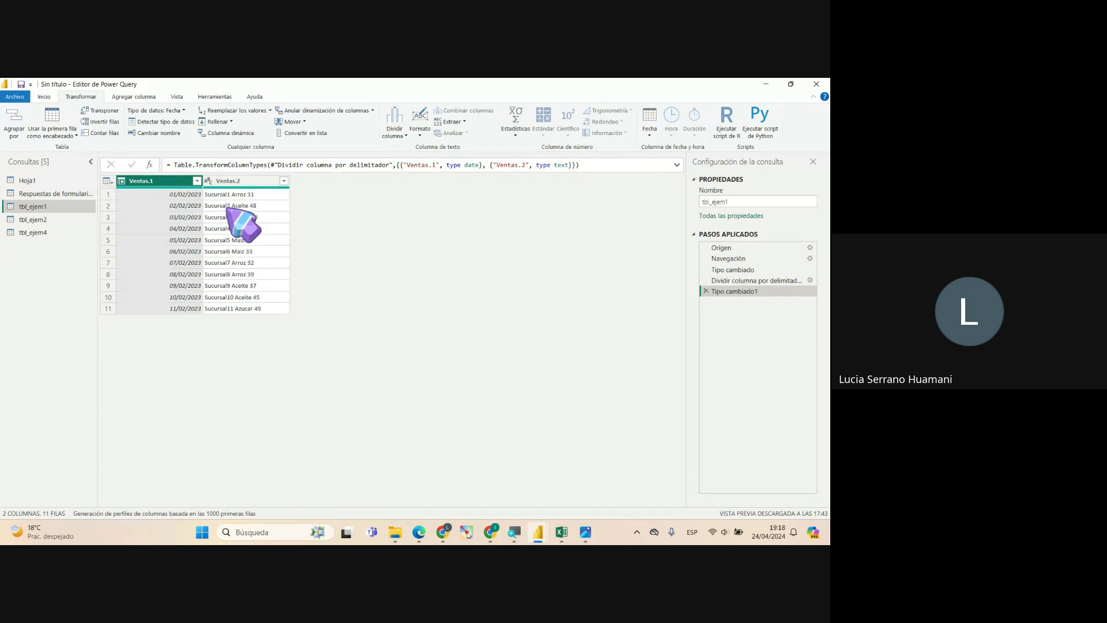
# Remove the Tipo cambiado1 and delimiter split steps from tbl_ejem1 to restore the single Ventas column
pyautogui.click(706, 291)
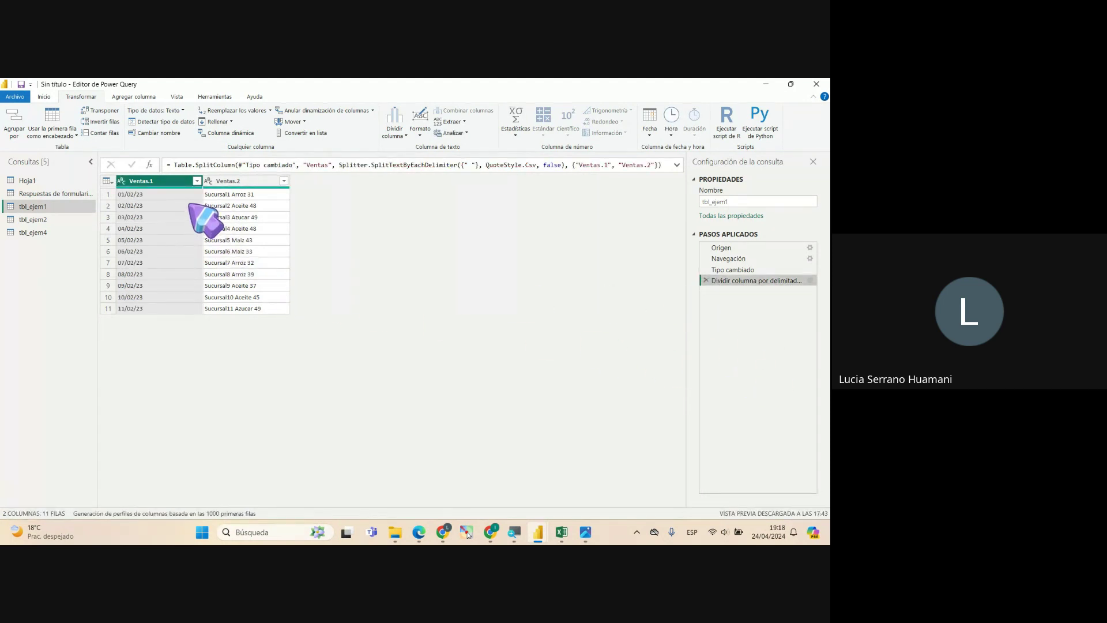
pyautogui.click(253, 184)
pyautogui.click(173, 181)
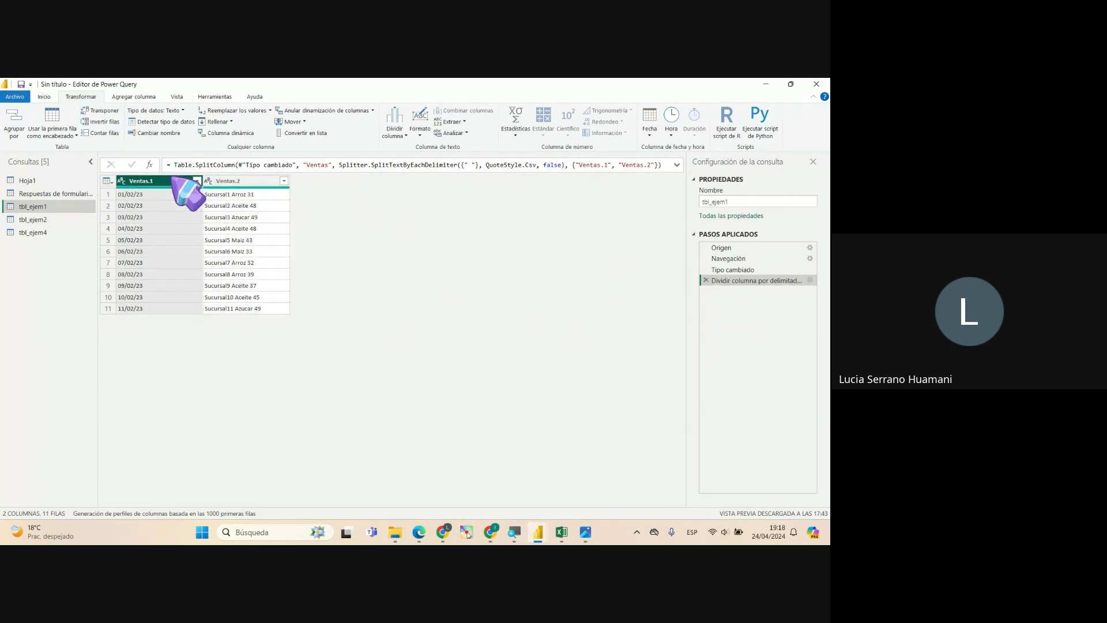
pyautogui.click(705, 280)
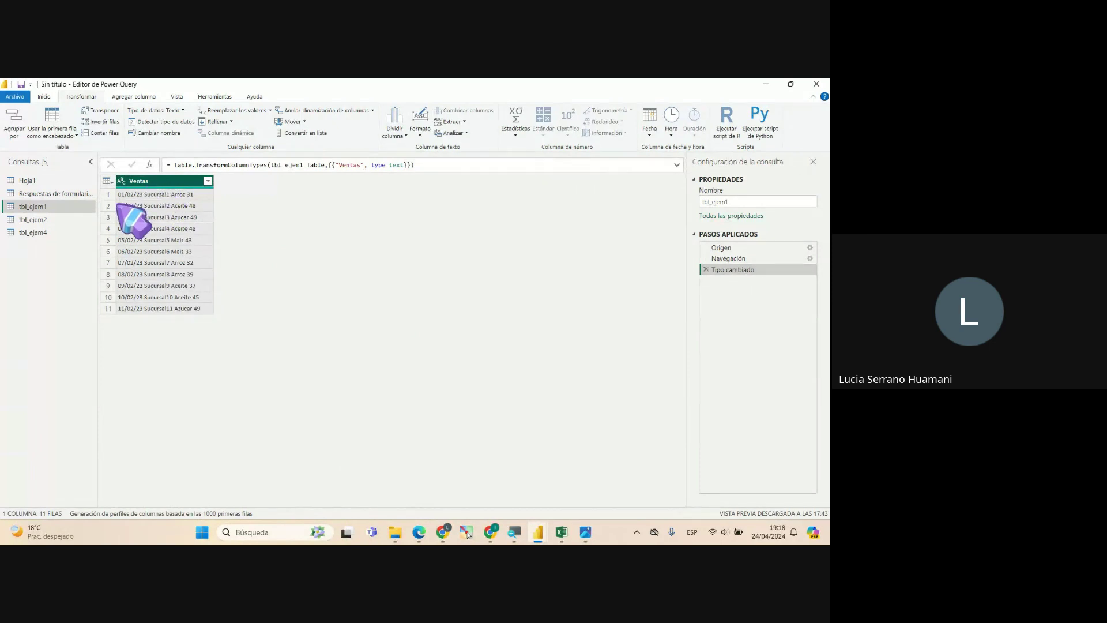
# Split the Ventas column of tbl_ejem1 by the Espacio delimiter at each occurrence and check the resulting columns
pyautogui.click(402, 136)
pyautogui.click(410, 153)
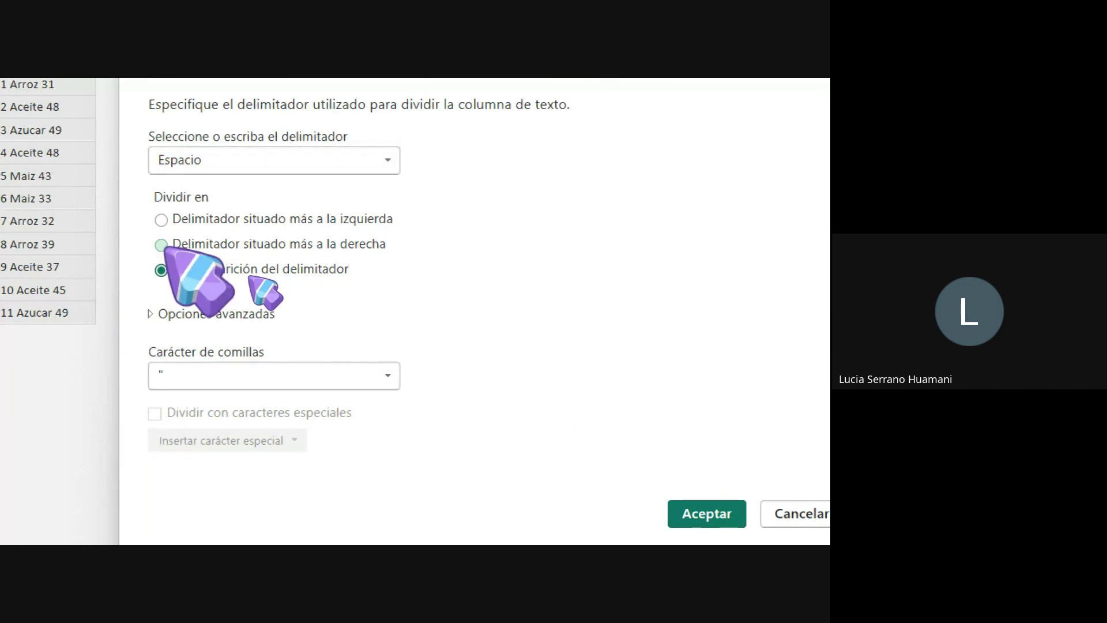
pyautogui.click(162, 245)
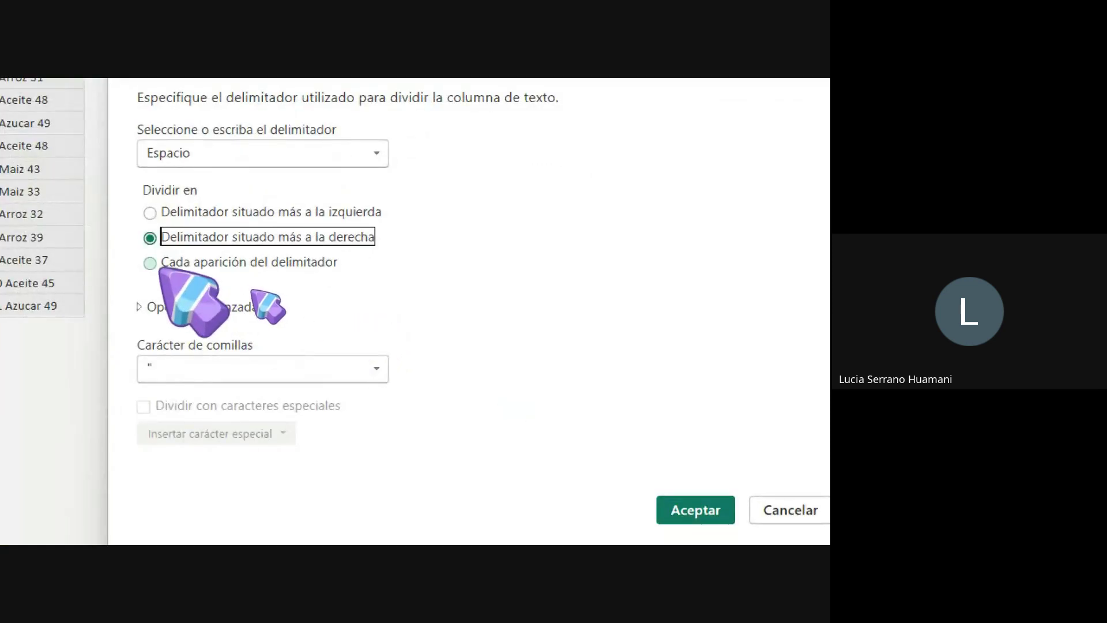
pyautogui.click(152, 264)
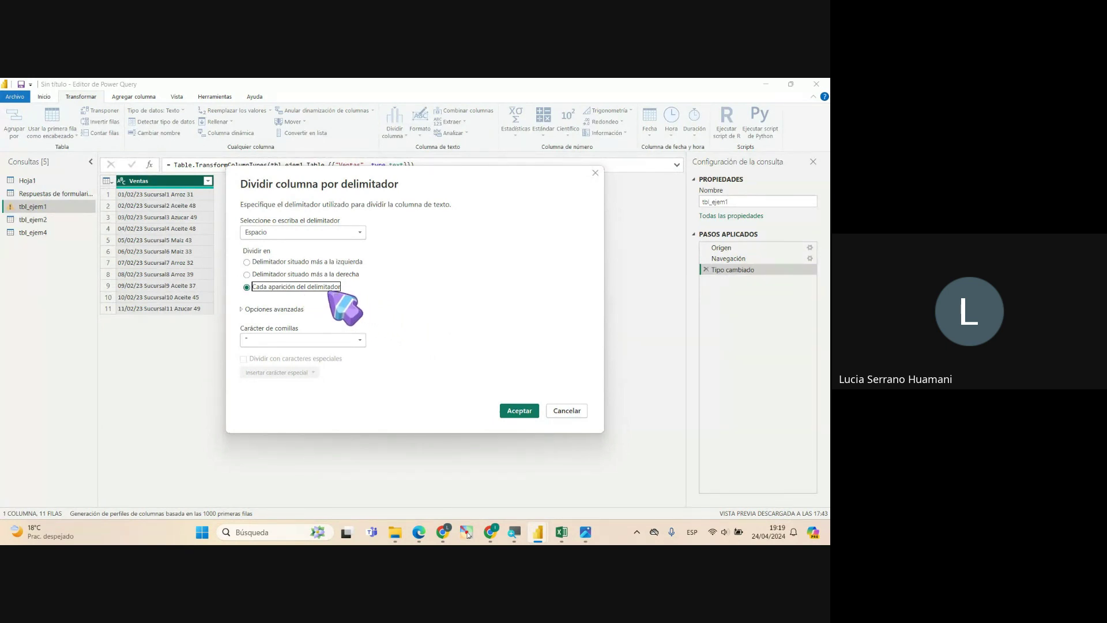
pyautogui.click(515, 411)
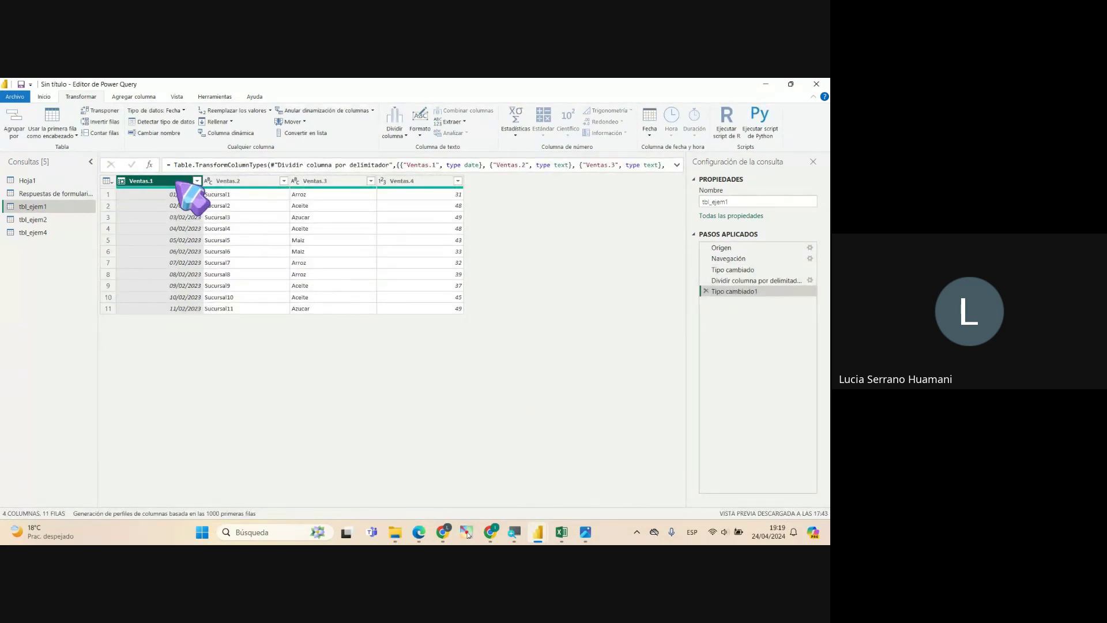
pyautogui.click(248, 181)
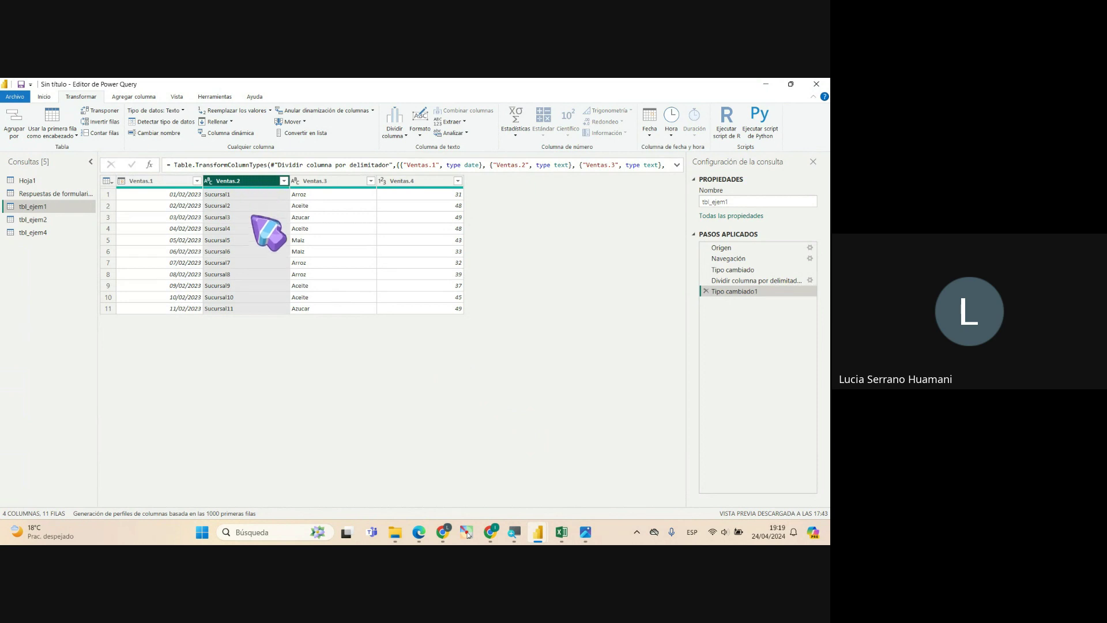
pyautogui.click(302, 190)
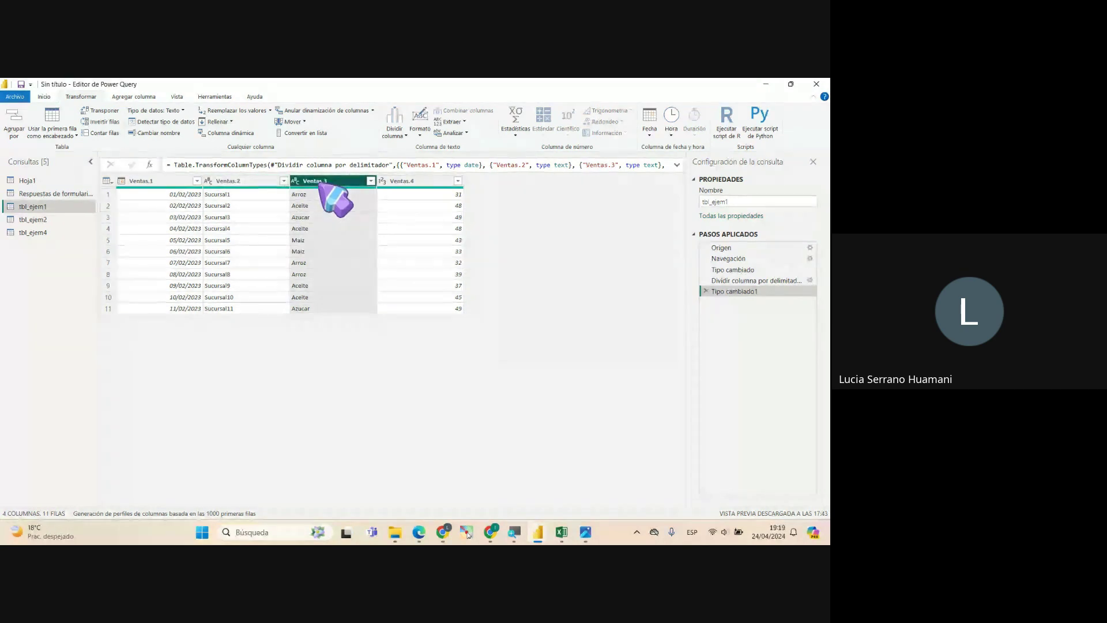
# Review the split columns of tbl_ejem1 and rename Ventas.1 as FECHA and Ventas.2 as SUCURSAL
pyautogui.click(404, 183)
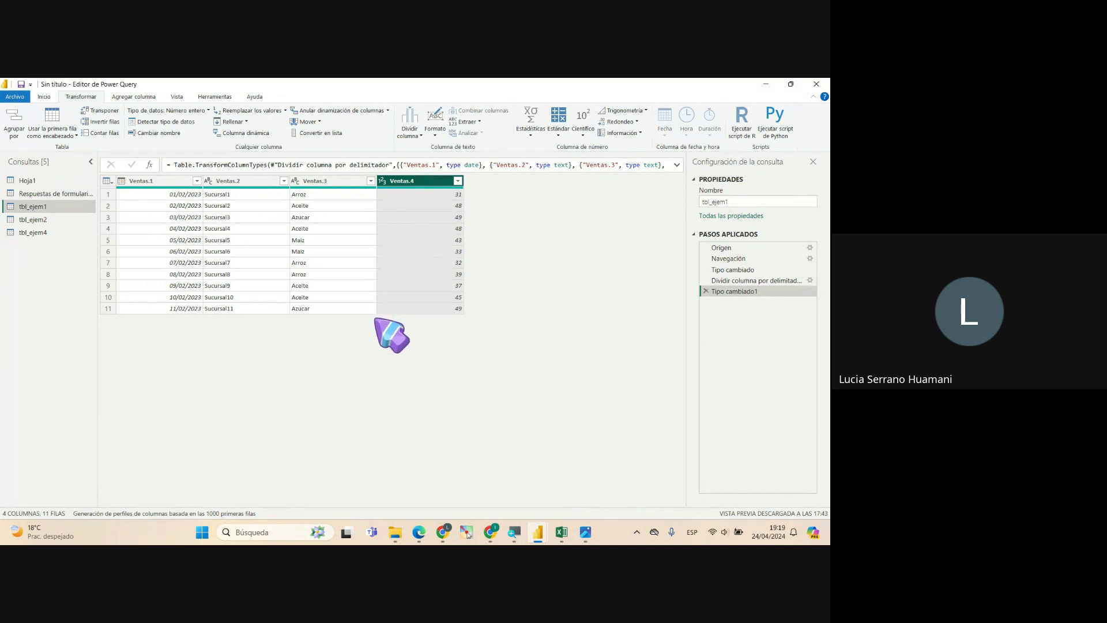
pyautogui.click(323, 284)
pyautogui.click(243, 275)
pyautogui.click(182, 237)
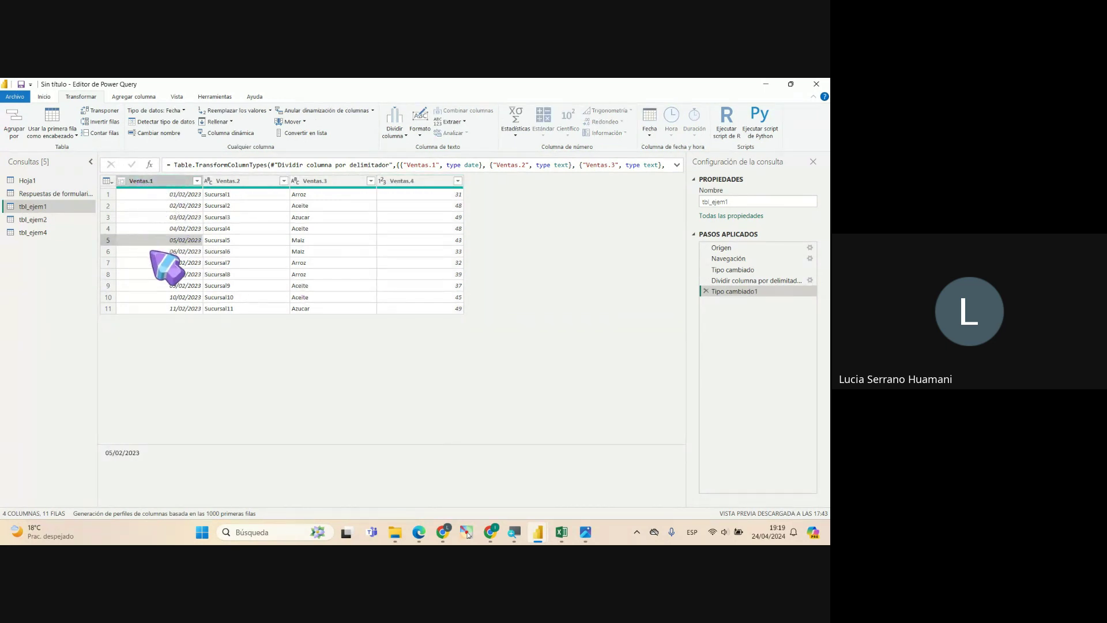
pyautogui.doubleClick(167, 181)
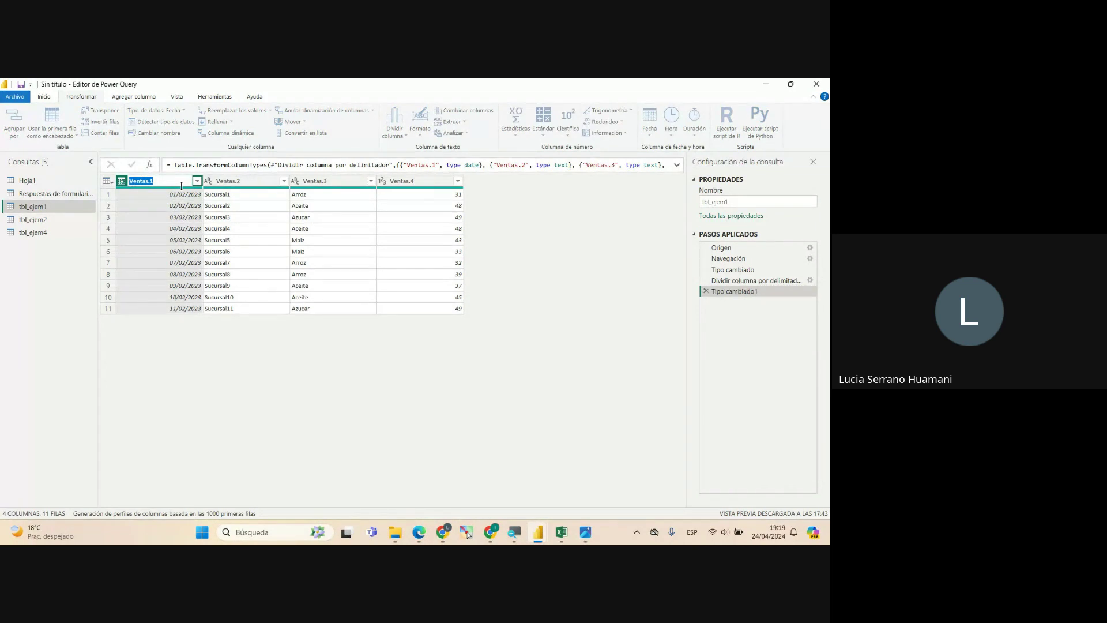
pyautogui.write('FECHA')
pyautogui.press('Return')
pyautogui.doubleClick(237, 182)
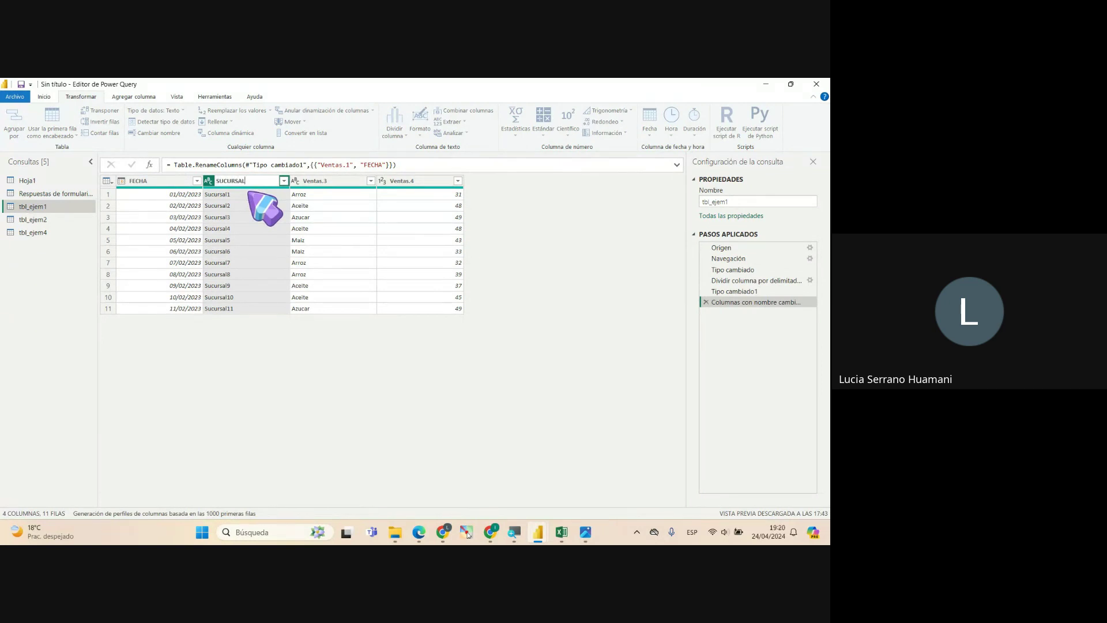
pyautogui.press('Return')
# Rename the Ventas.3 column of tbl_ejem1 as PRODUCTO and Ventas.4 as CANTIDAD
pyautogui.click(325, 181)
pyautogui.doubleClick(328, 181)
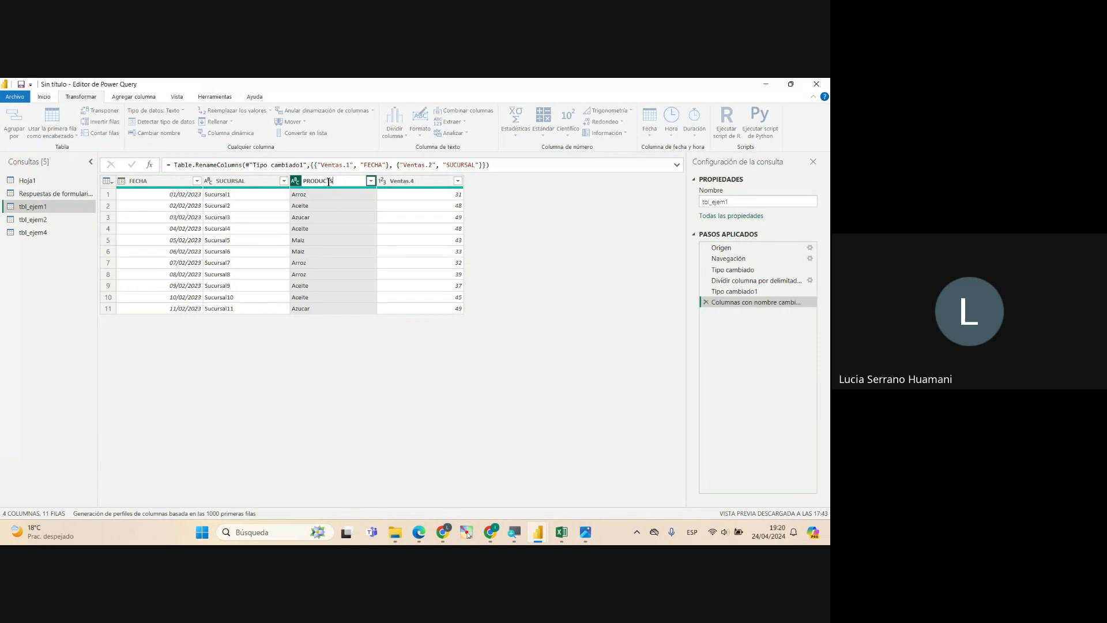
pyautogui.press('Return')
pyautogui.doubleClick(404, 182)
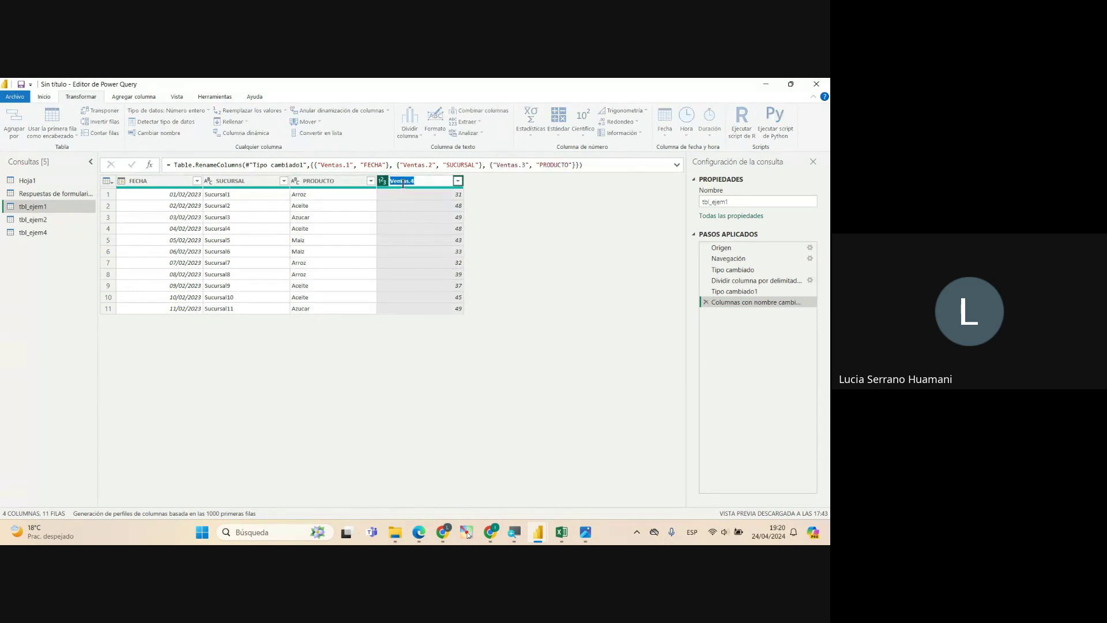
pyautogui.write('CANTIDAD')
pyautogui.press('Return')
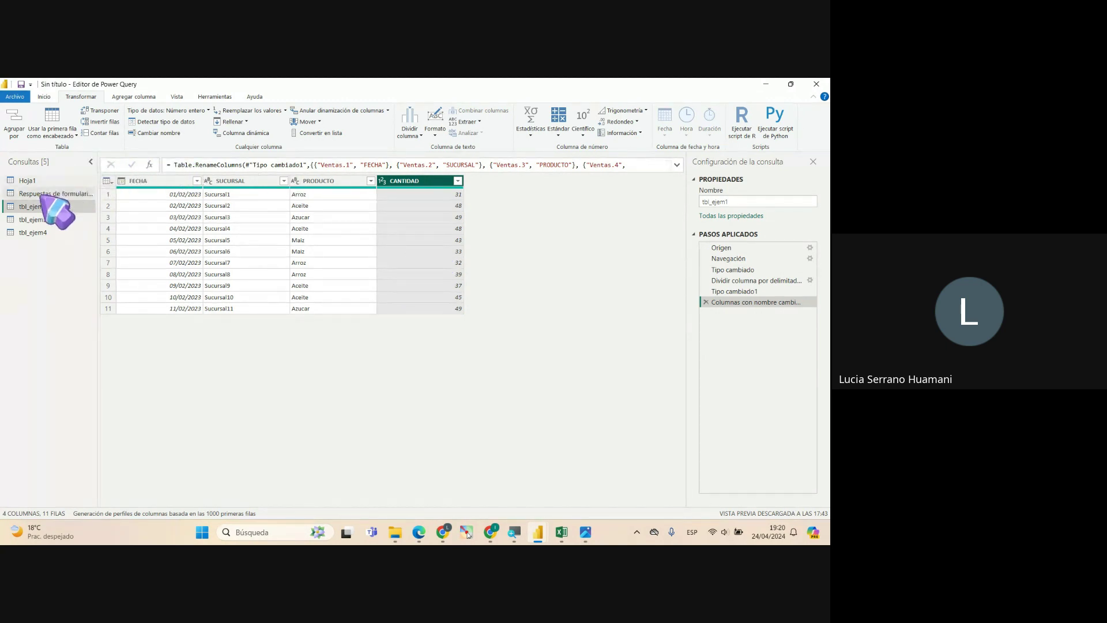
# Try splitting the Productos column of tbl_ejem2 repeatedly every 4 characters, and remove the resulting applied steps
pyautogui.click(35, 220)
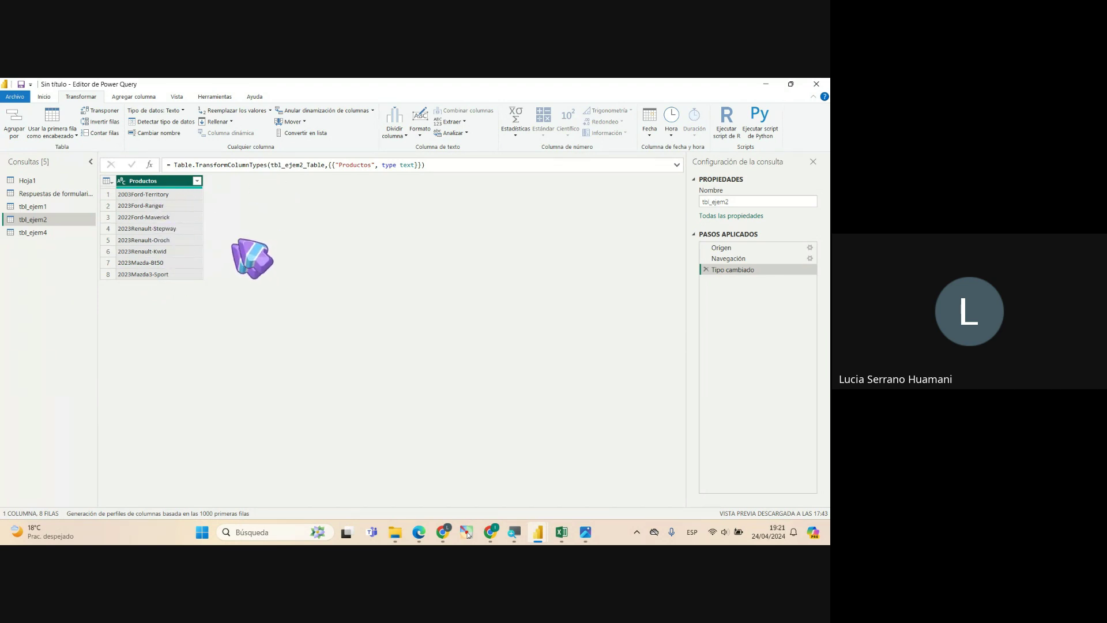
pyautogui.click(403, 136)
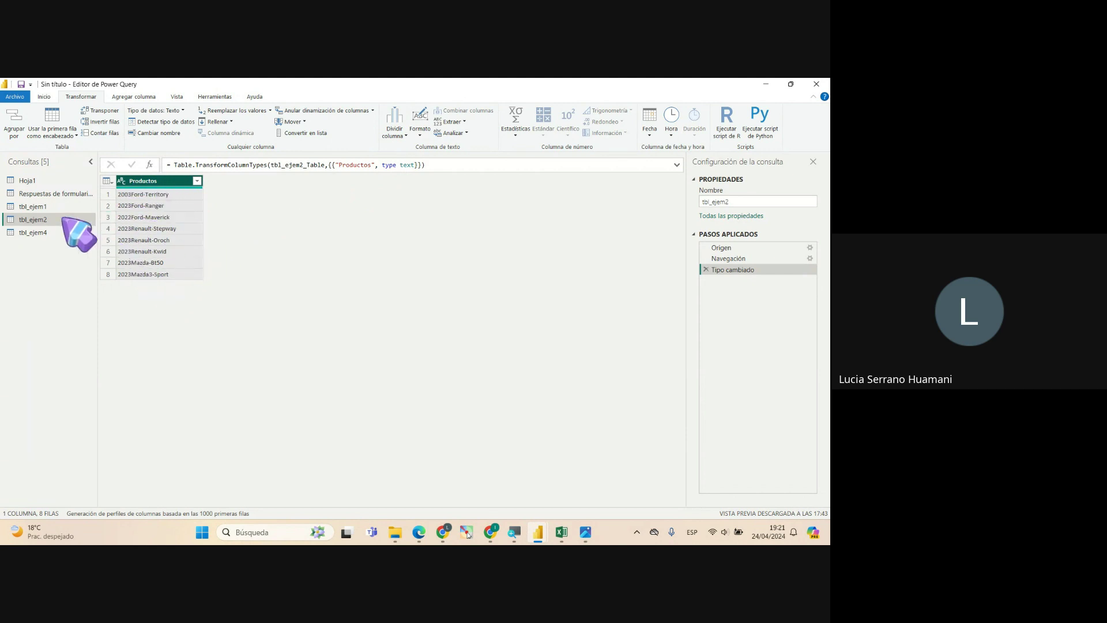
pyautogui.click(44, 209)
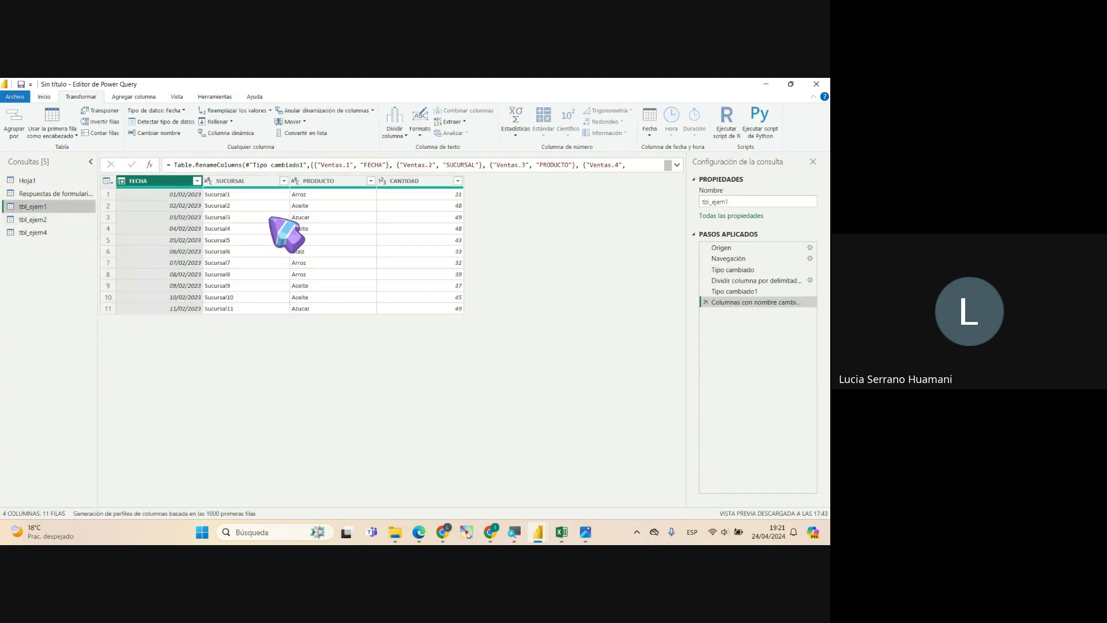
pyautogui.click(36, 219)
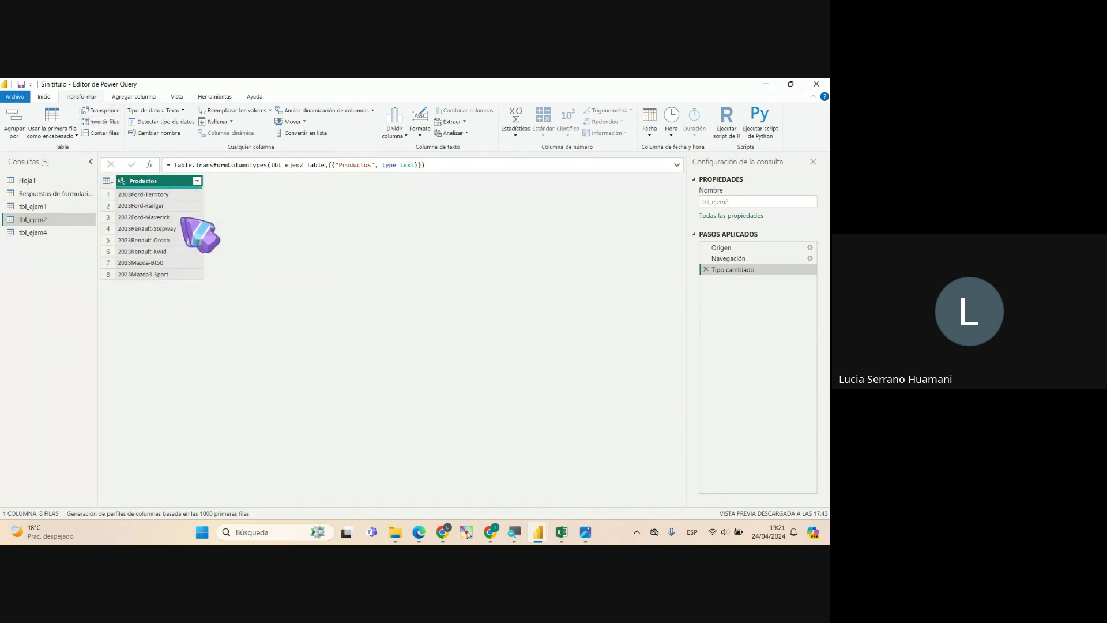
pyautogui.click(401, 134)
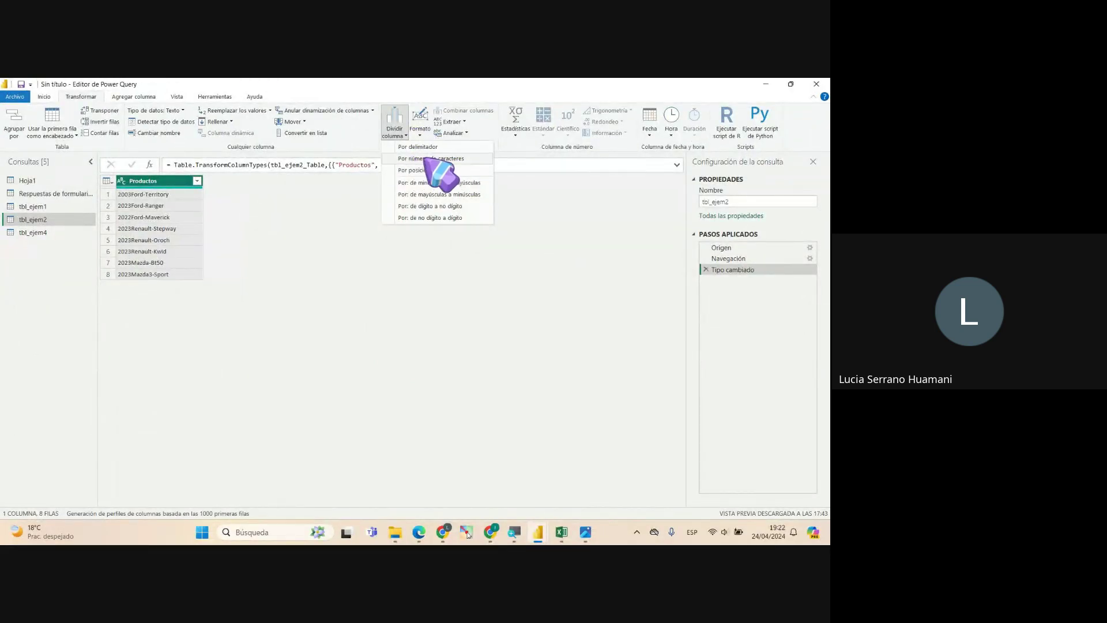
pyautogui.click(437, 159)
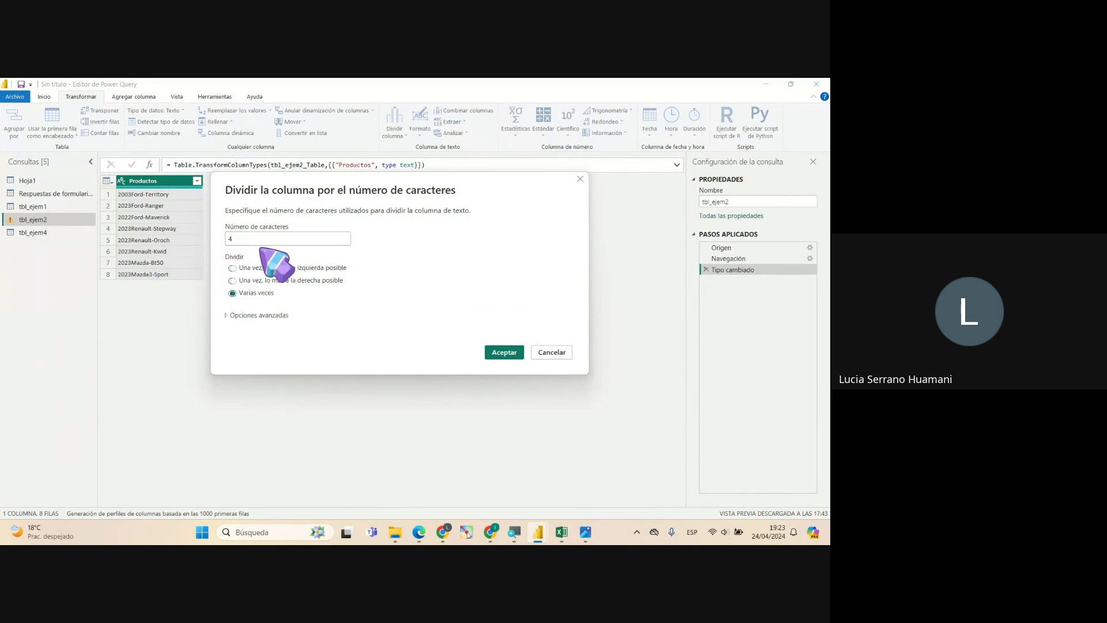
pyautogui.click(505, 352)
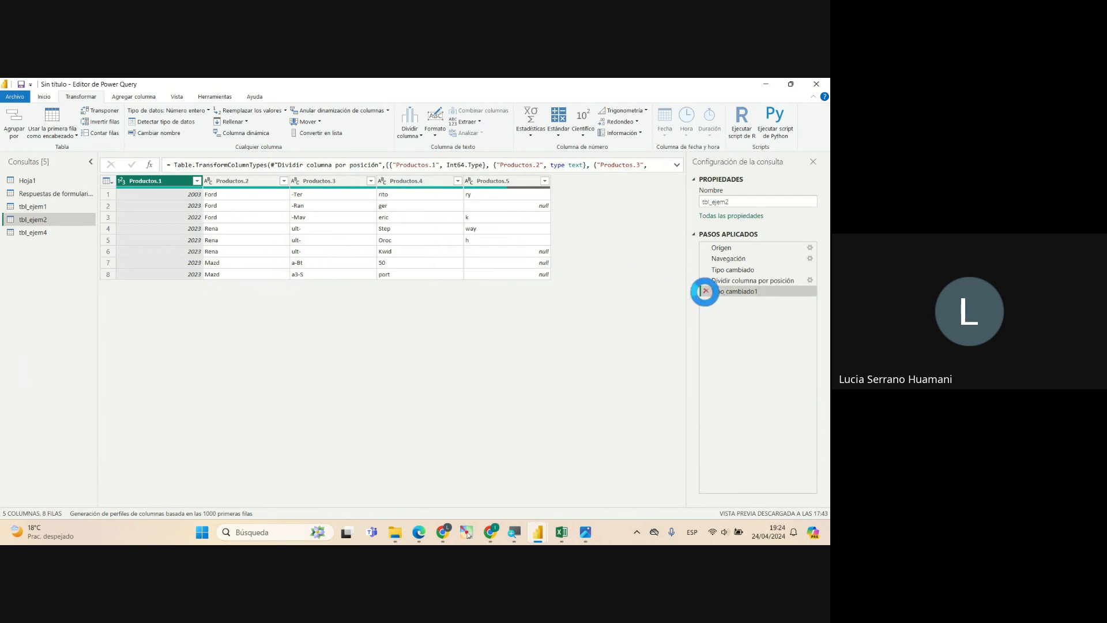
pyautogui.click(705, 291)
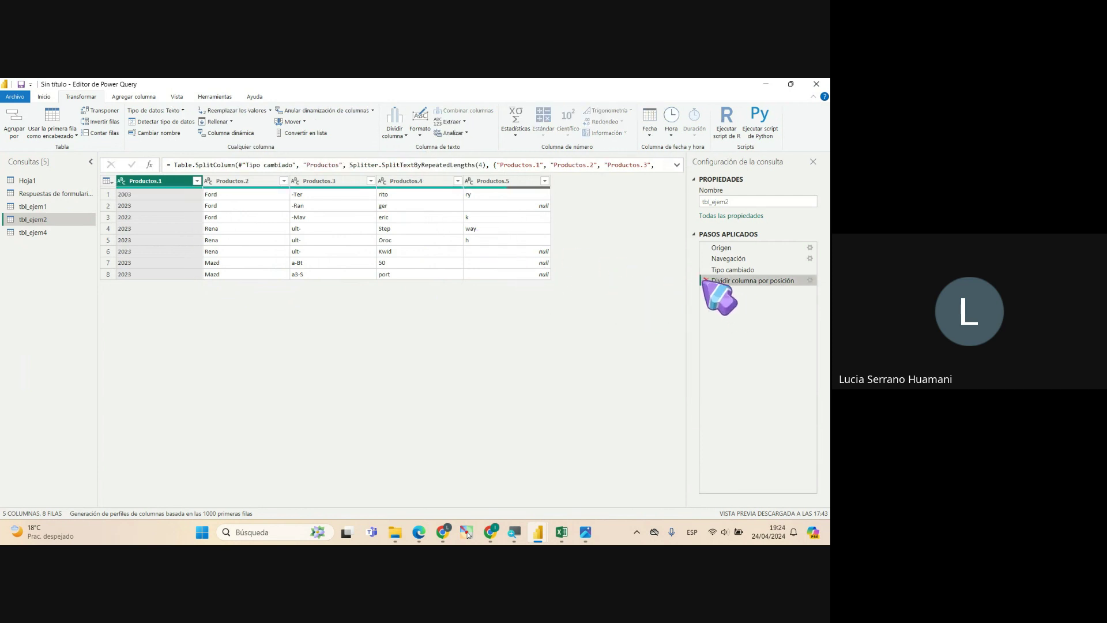
pyautogui.click(706, 280)
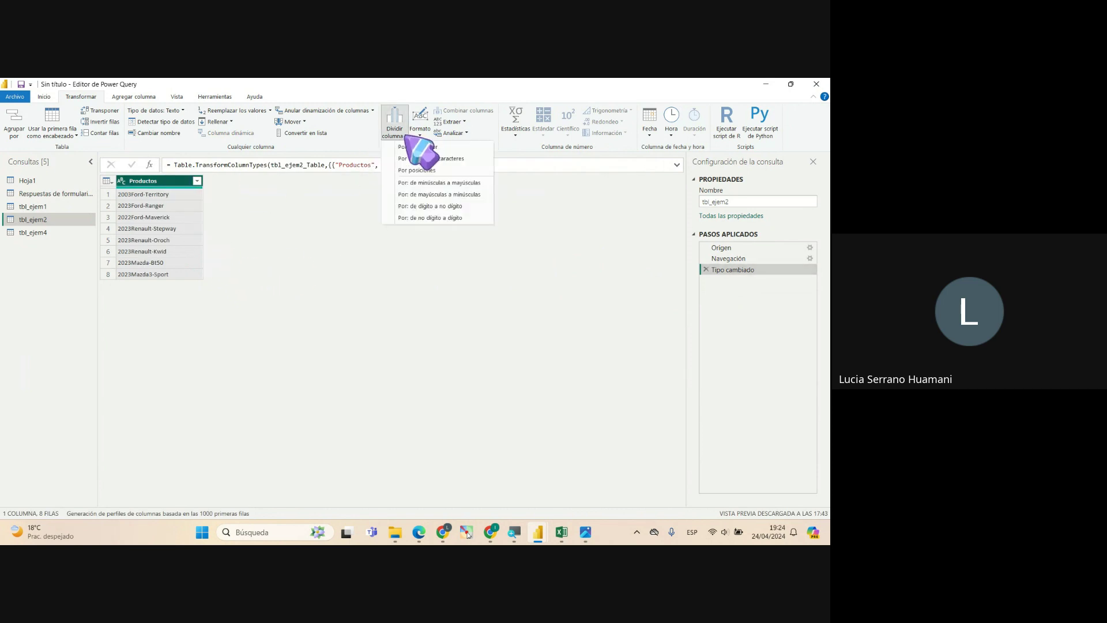
# Split the Productos column of tbl_ejem2 by number of characters, using 4 characters once, as far left as possible
pyautogui.click(434, 159)
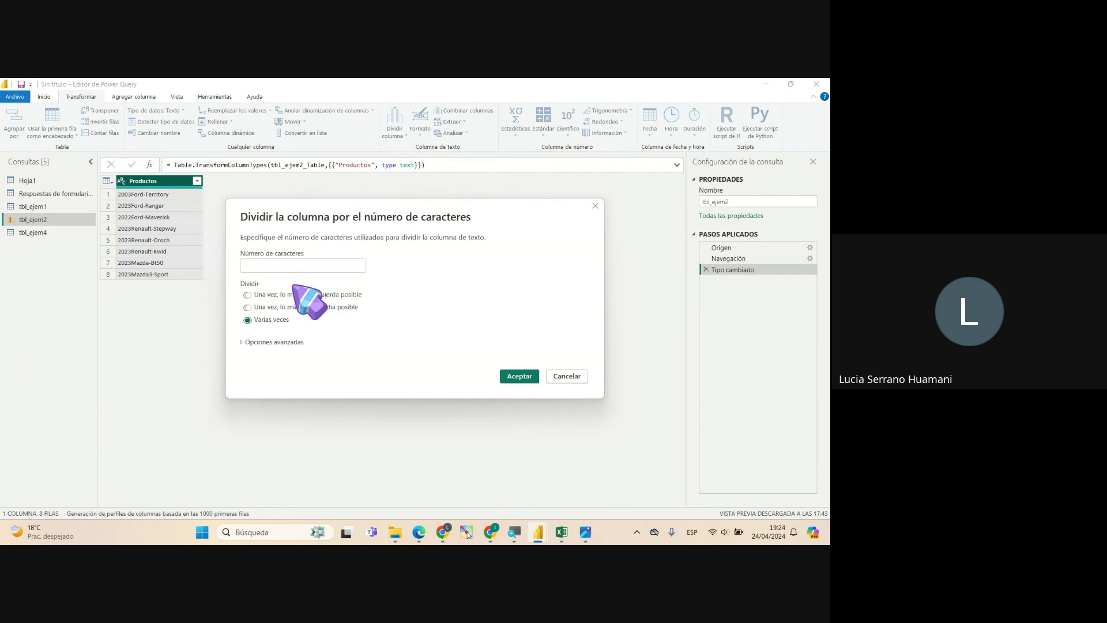
pyautogui.write('4,')
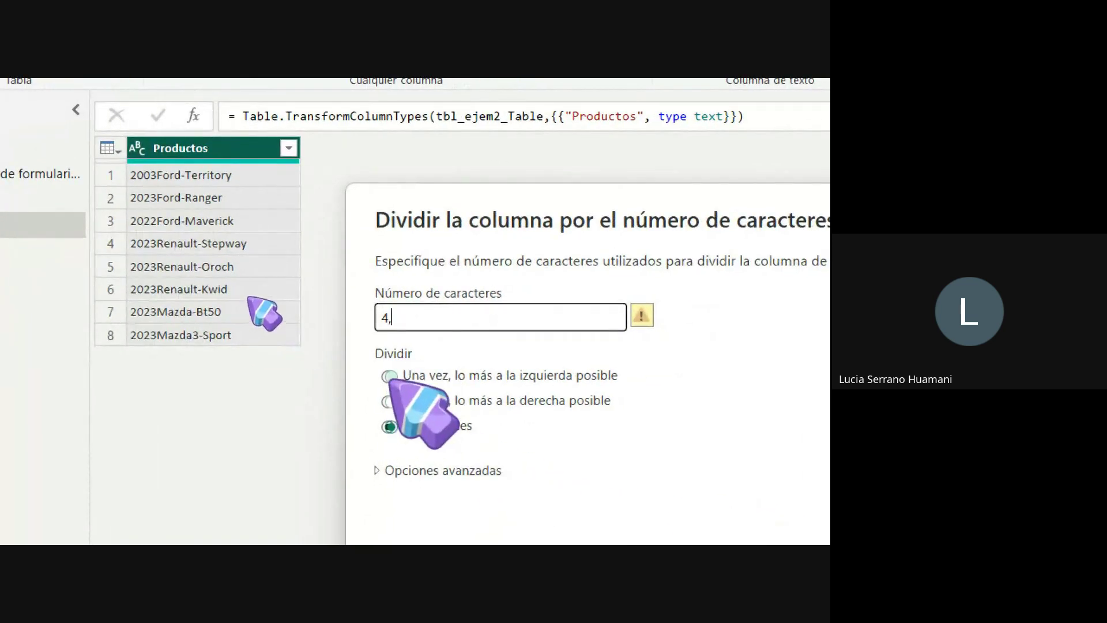
pyautogui.click(389, 375)
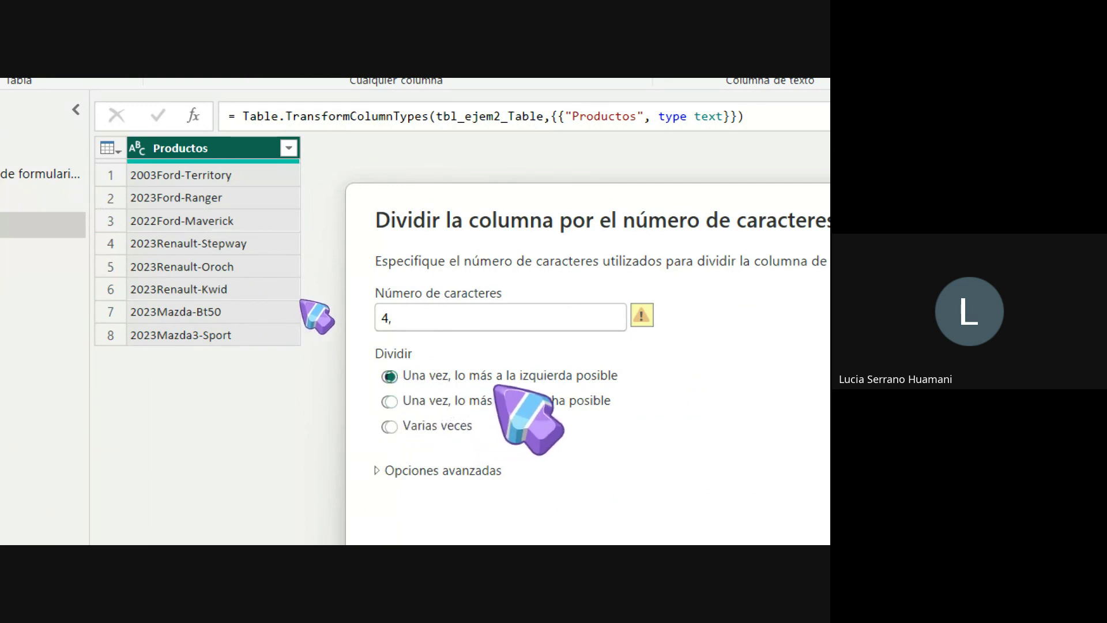
pyautogui.click(413, 314)
pyautogui.press('BackSpace')
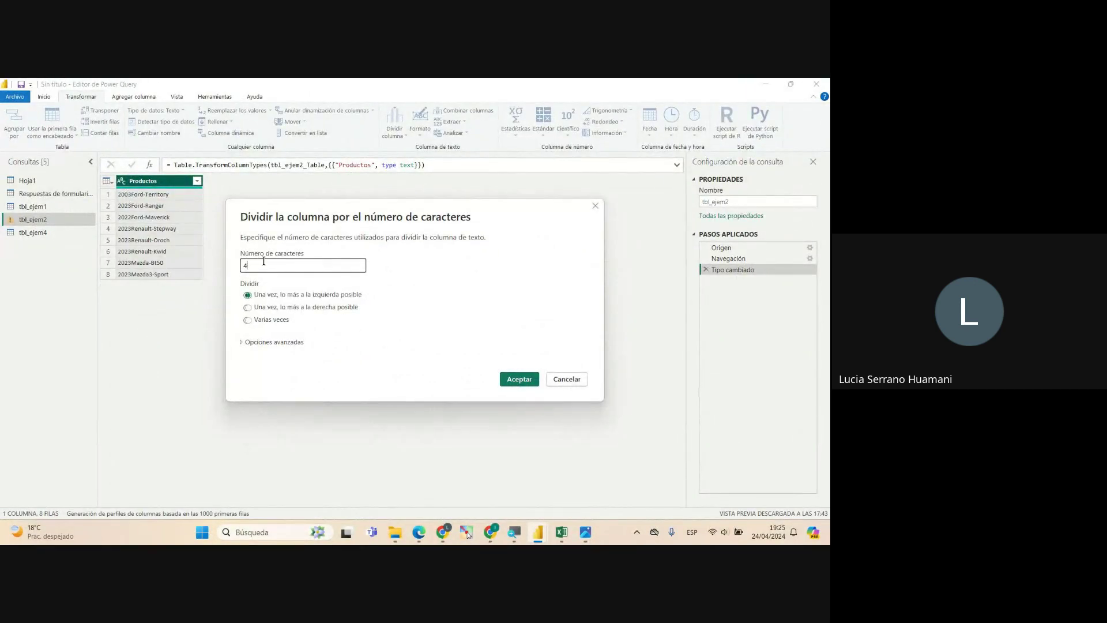
pyautogui.click(517, 380)
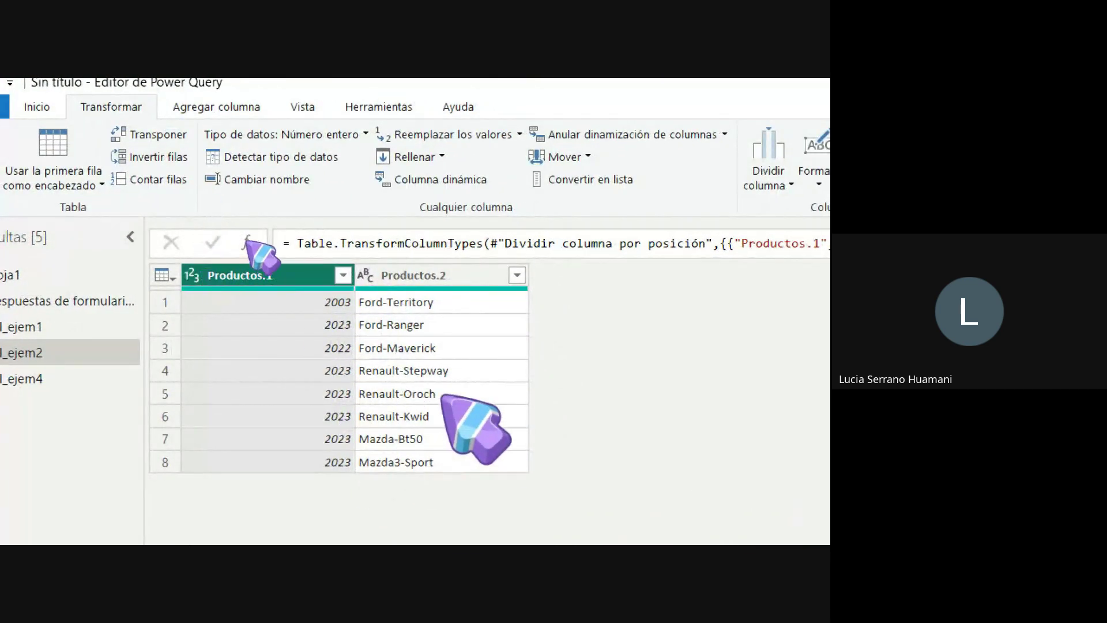
# Split the Productos.2 column by the custom delimiter "-" at each occurrence
pyautogui.click(426, 276)
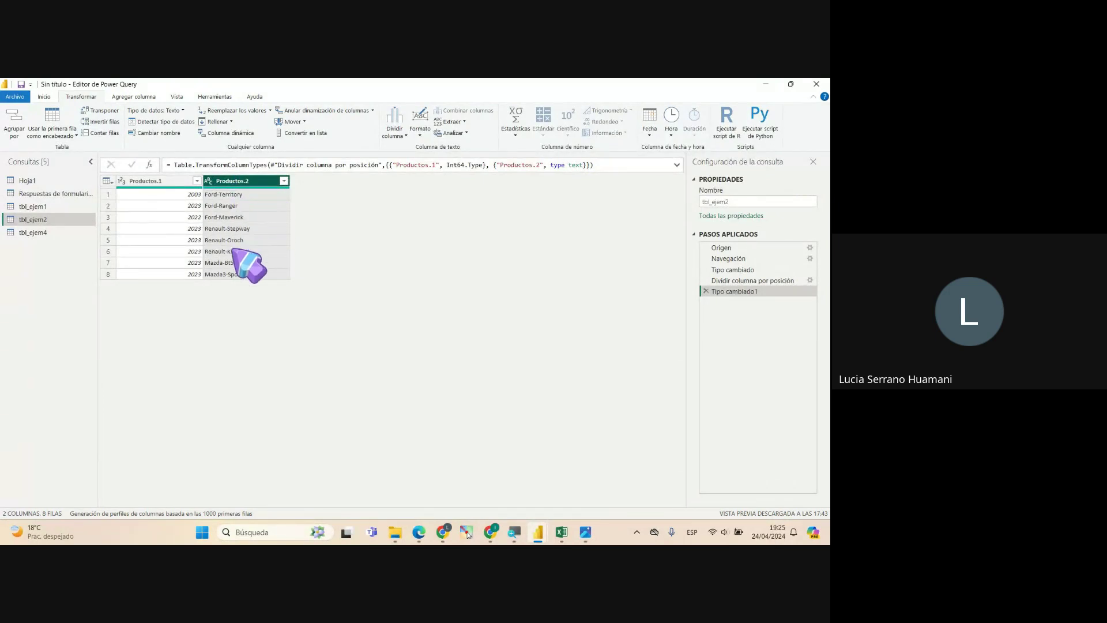
pyautogui.click(395, 135)
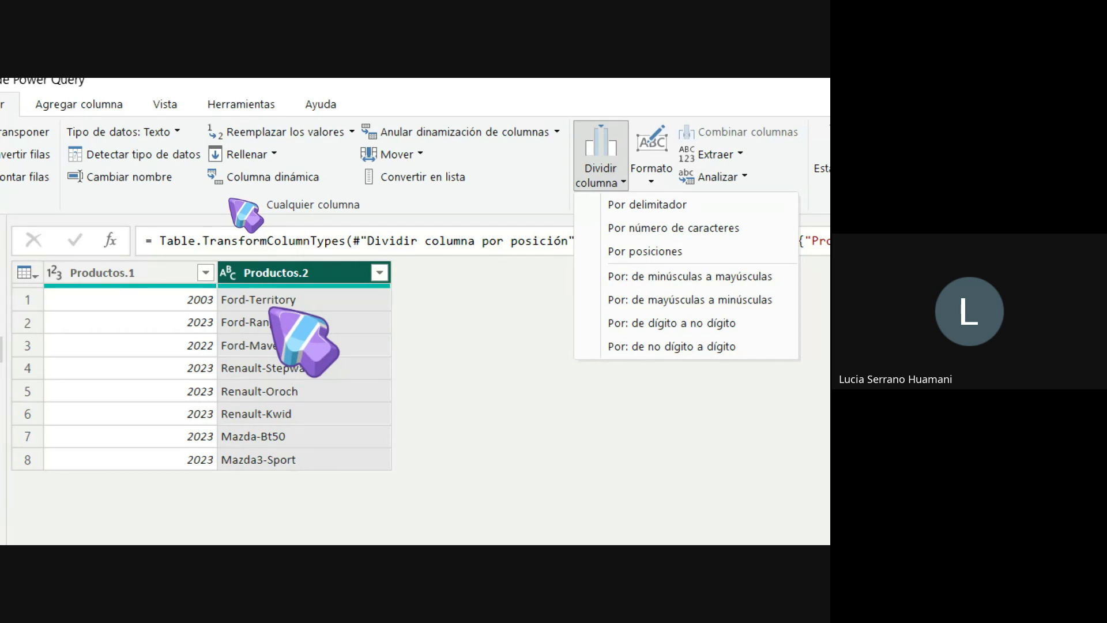
pyautogui.click(645, 204)
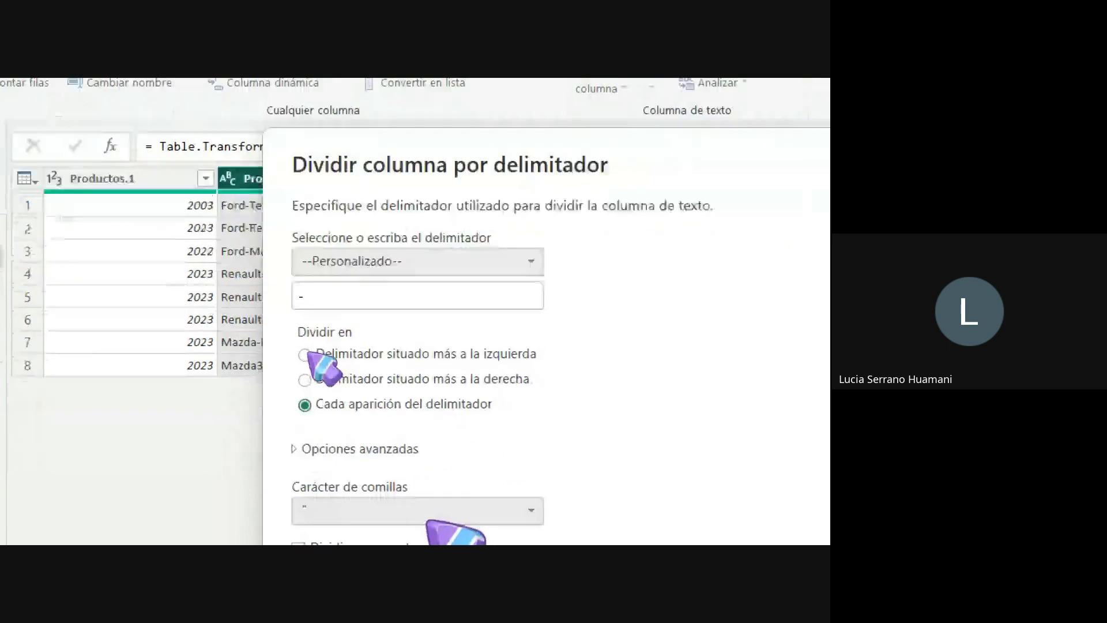
pyautogui.doubleClick(304, 252)
pyautogui.click(357, 253)
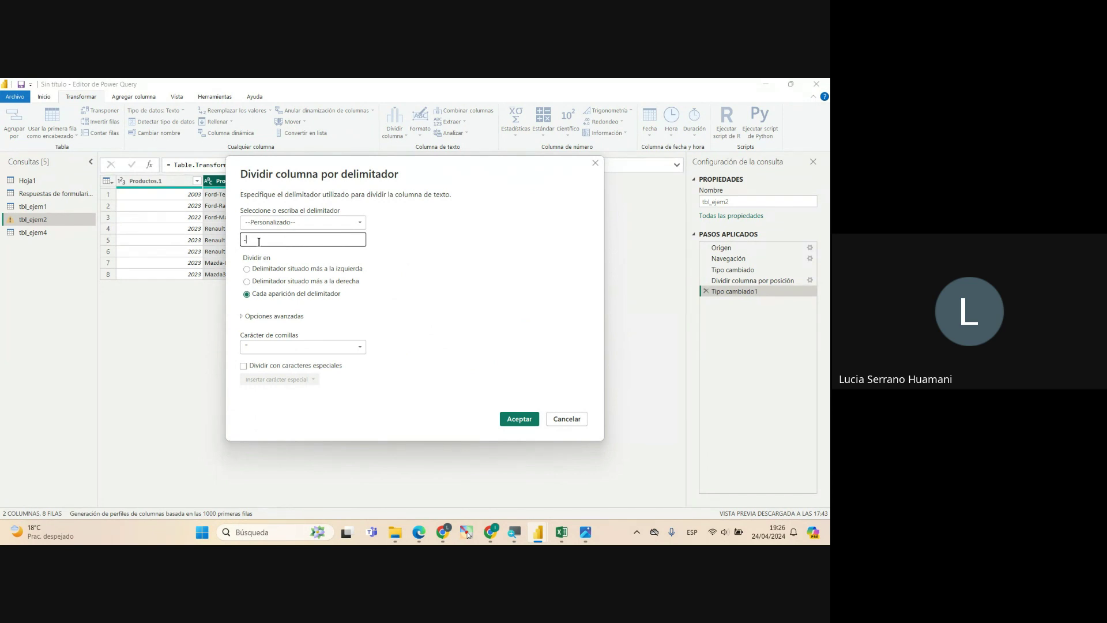
pyautogui.click(520, 419)
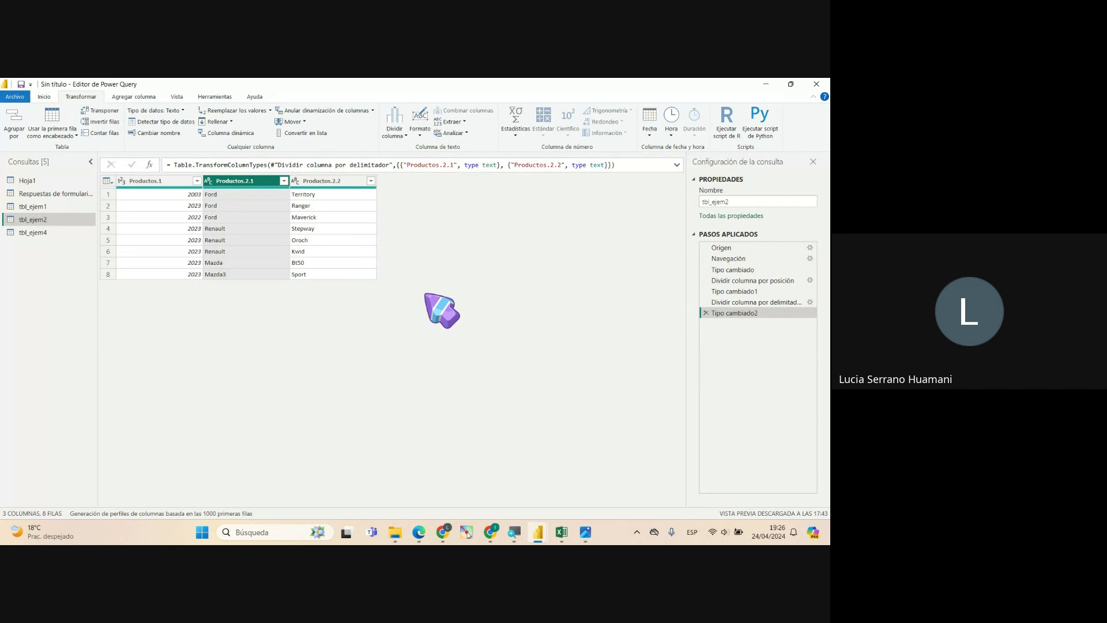
# Remove the delimiter split, position split and their type change steps from tbl_ejem2 to restore the single Productos column
pyautogui.click(705, 313)
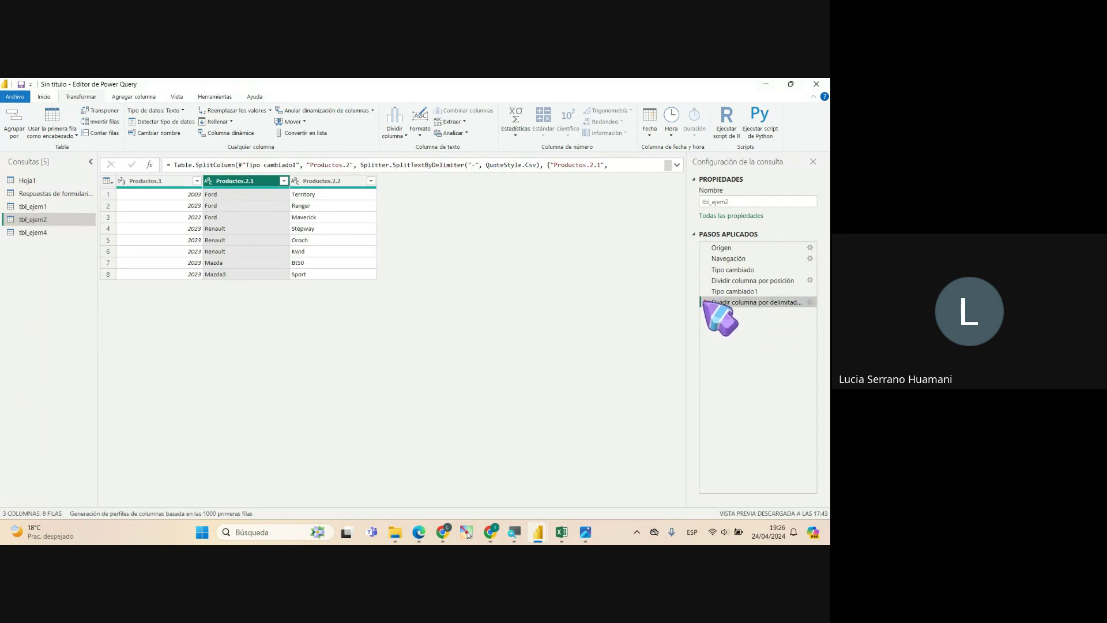
pyautogui.click(705, 303)
pyautogui.click(705, 291)
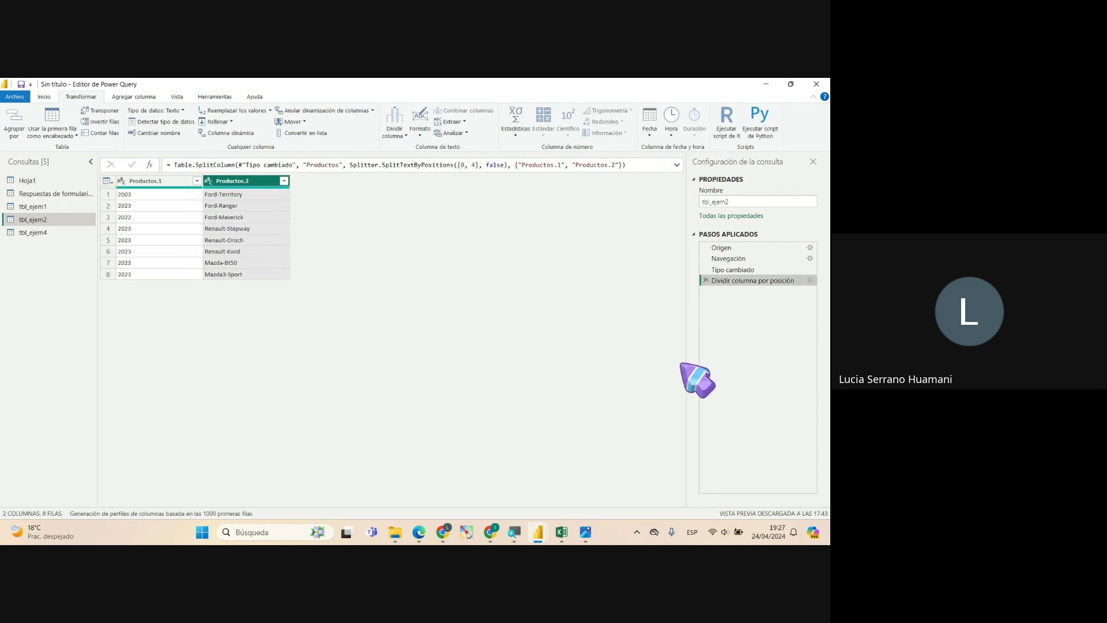
pyautogui.click(704, 280)
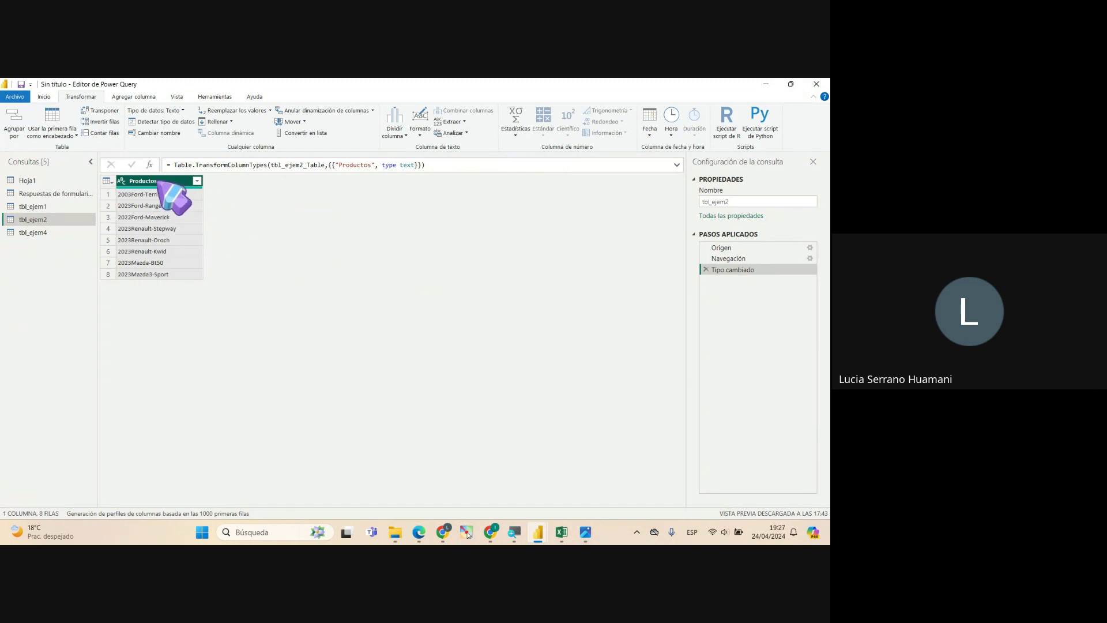
pyautogui.click(394, 130)
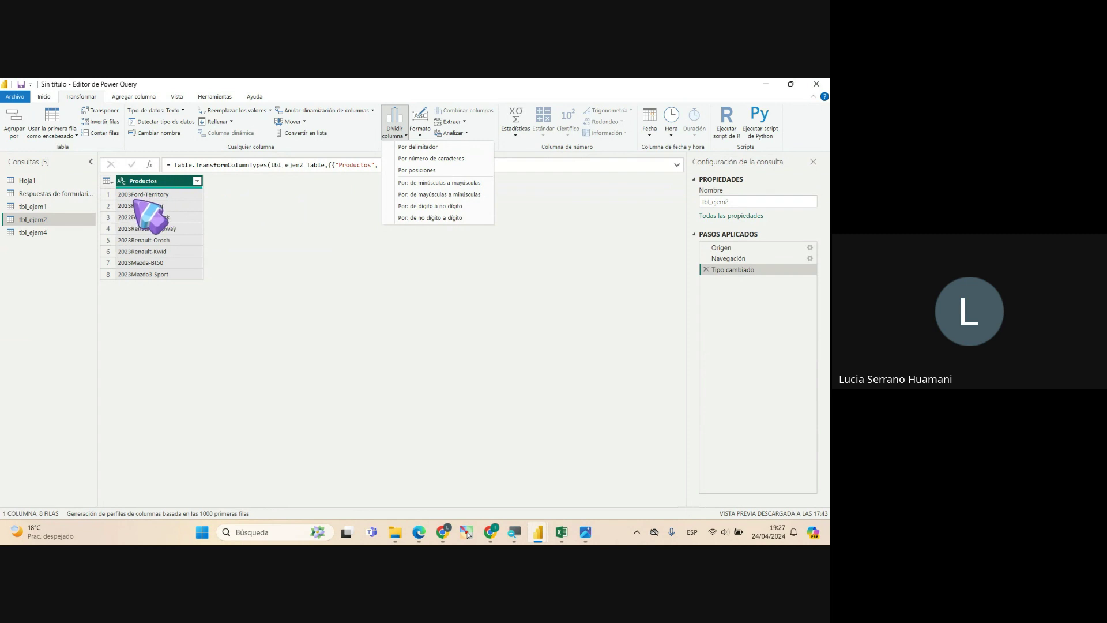
pyautogui.click(427, 172)
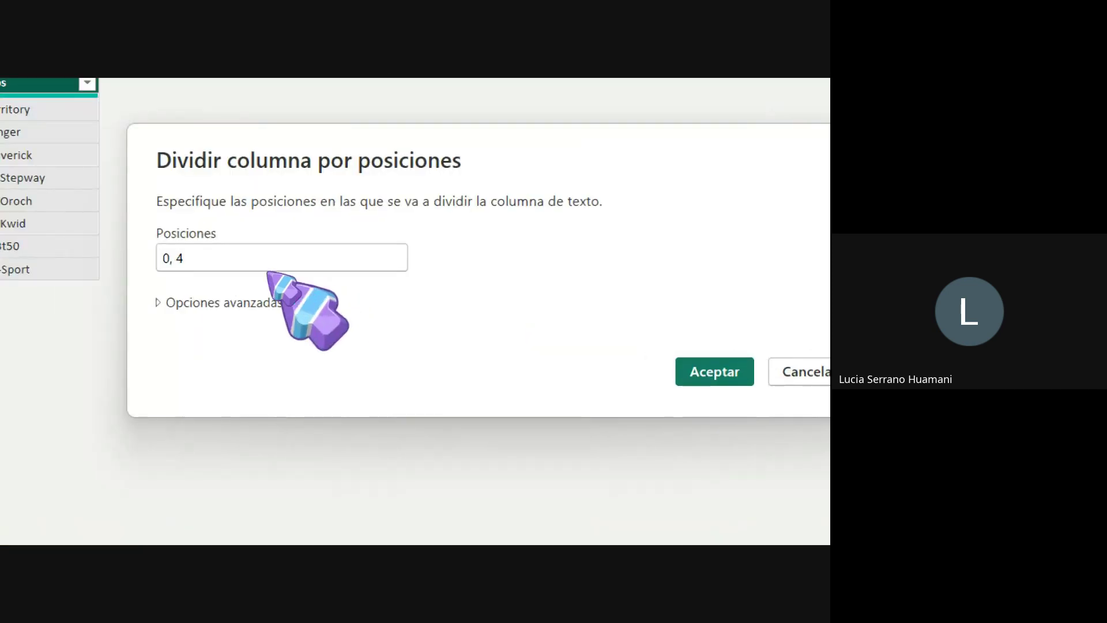
pyautogui.click(773, 137)
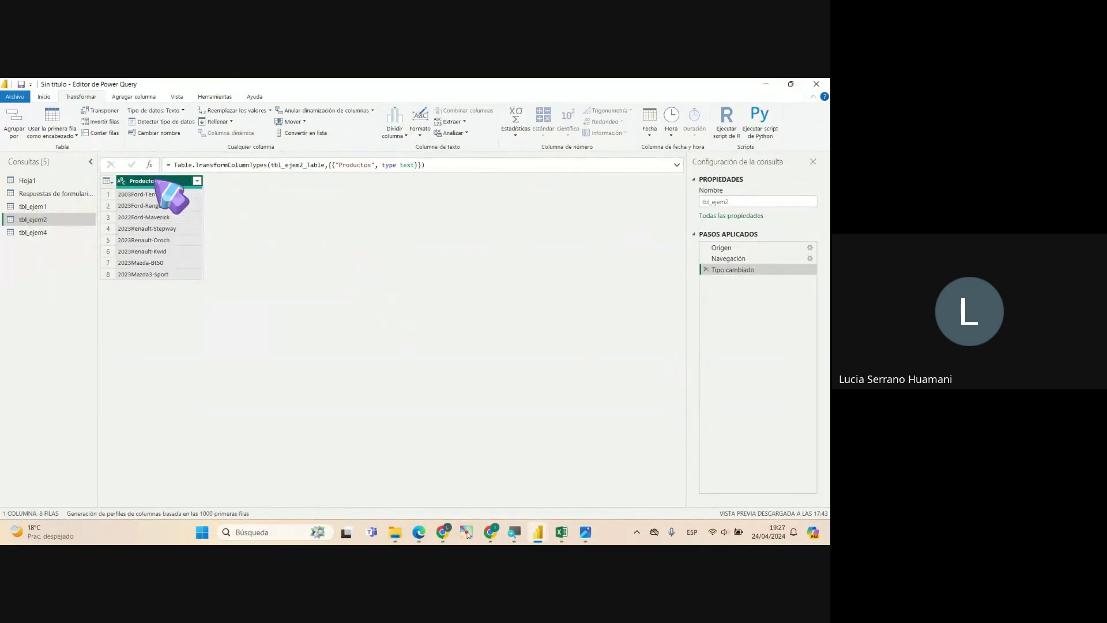
# Split the Productos column of tbl_ejem2 by number of characters, using 4 characters once, as far left as possible
pyautogui.click(395, 128)
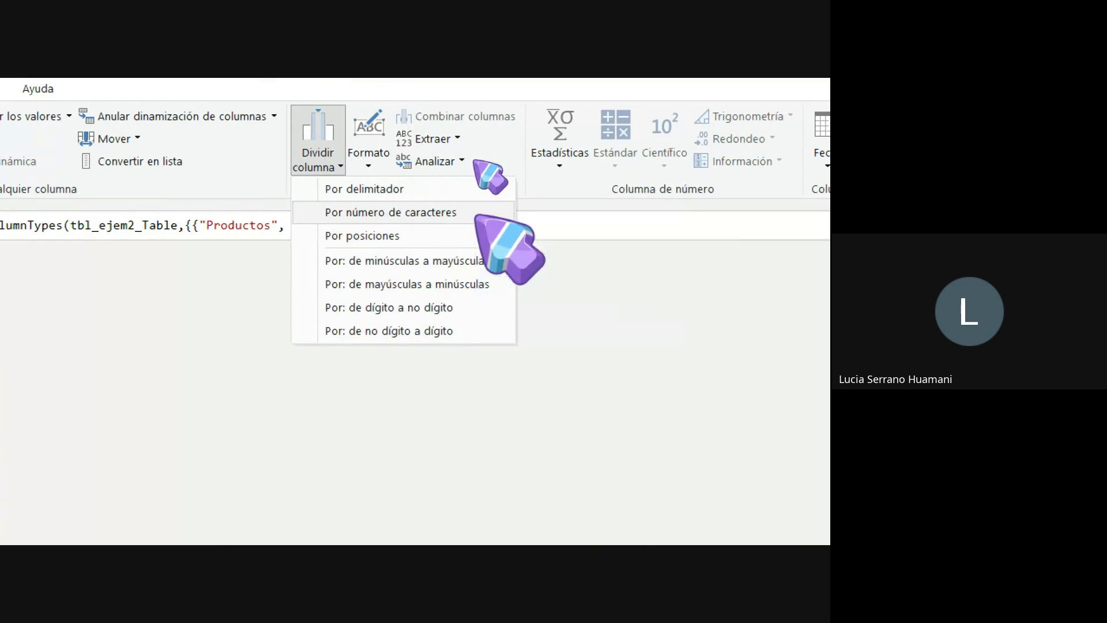
pyautogui.click(477, 213)
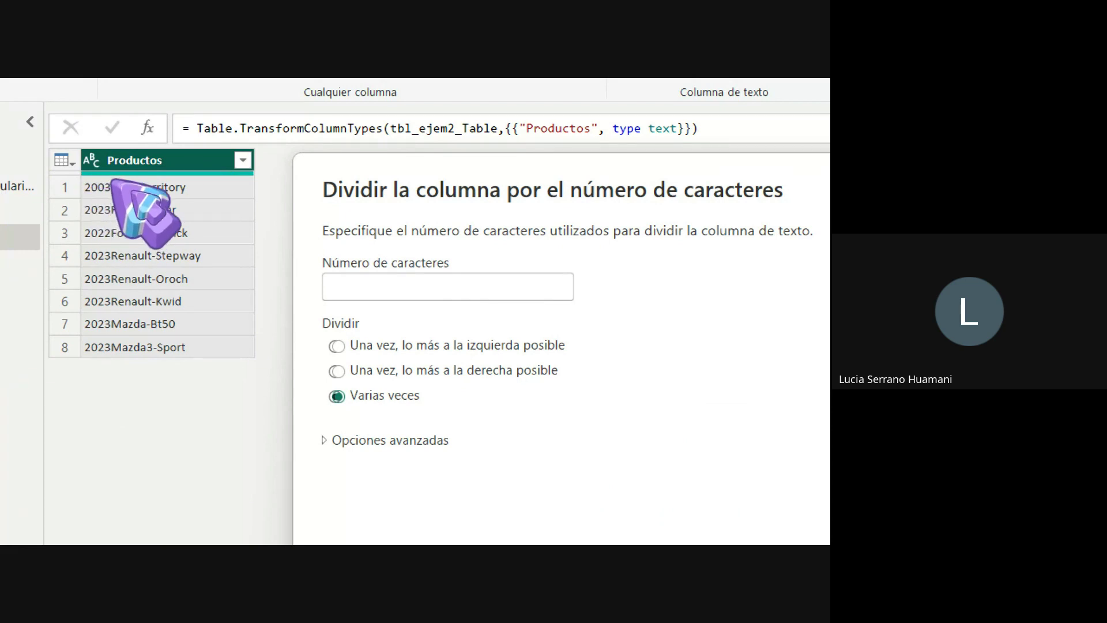
pyautogui.click(374, 299)
pyautogui.write('4')
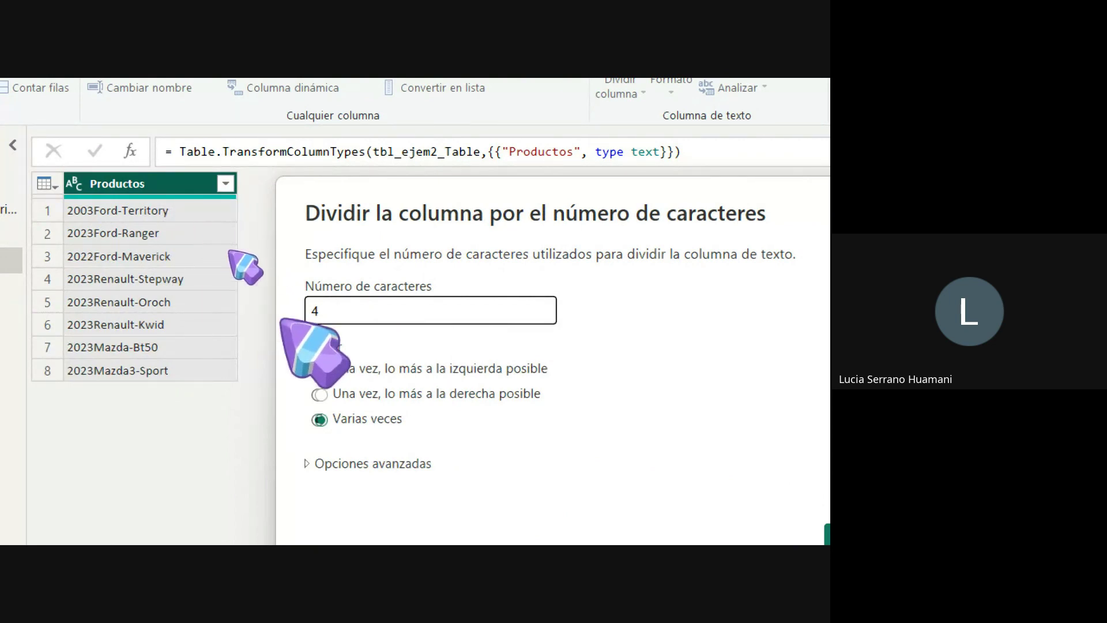
pyautogui.click(320, 369)
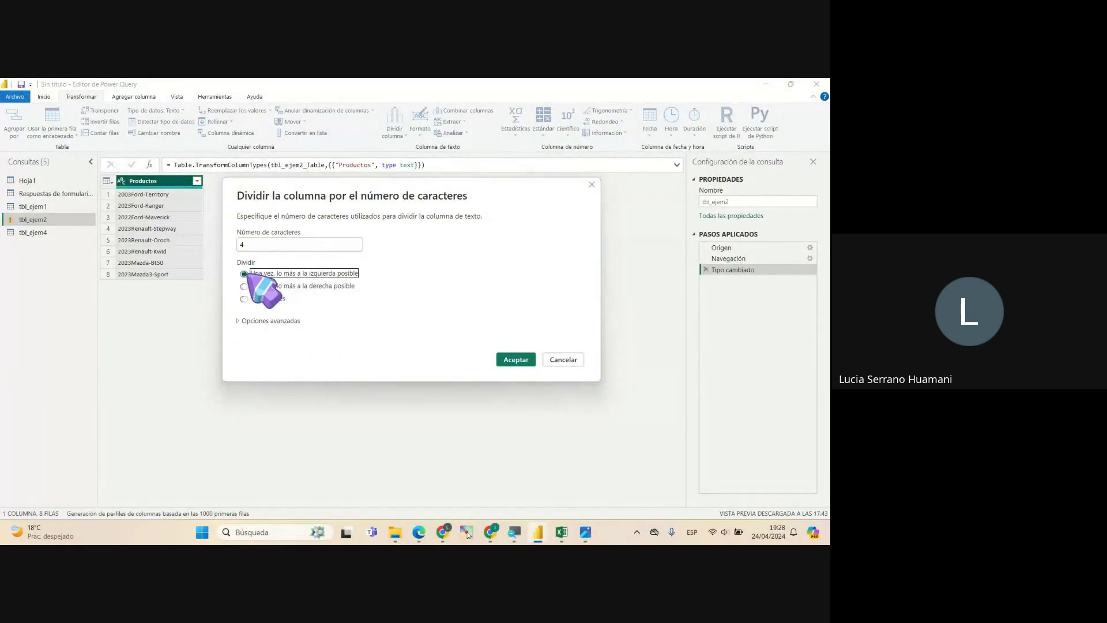
pyautogui.click(514, 358)
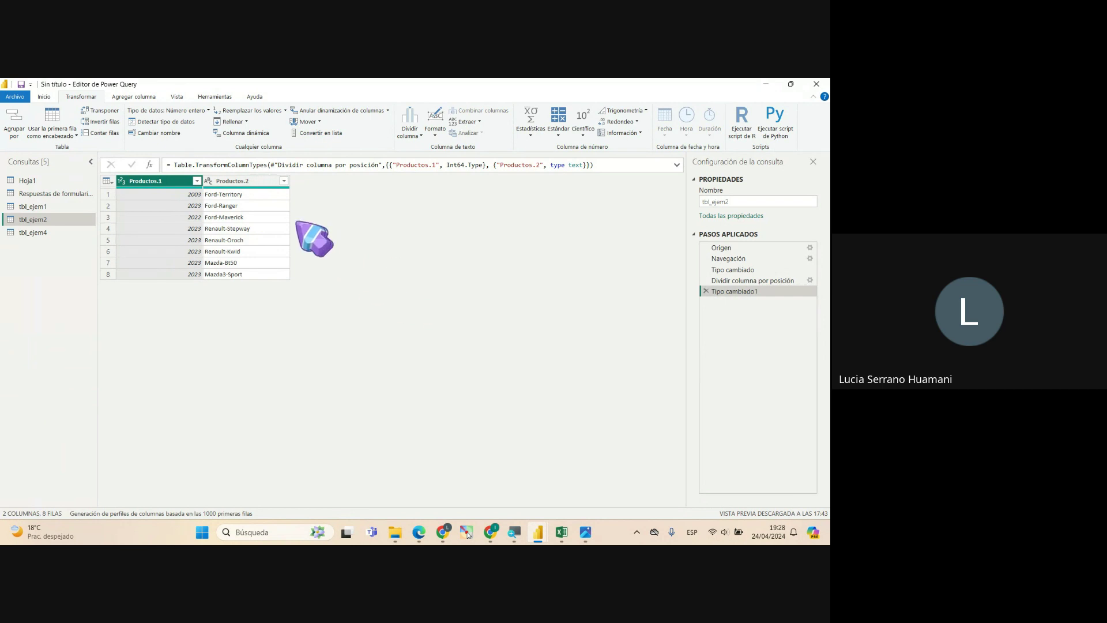
# Split the Productos.2 column by the custom delimiter "-" at each occurrence of the delimiter
pyautogui.click(257, 180)
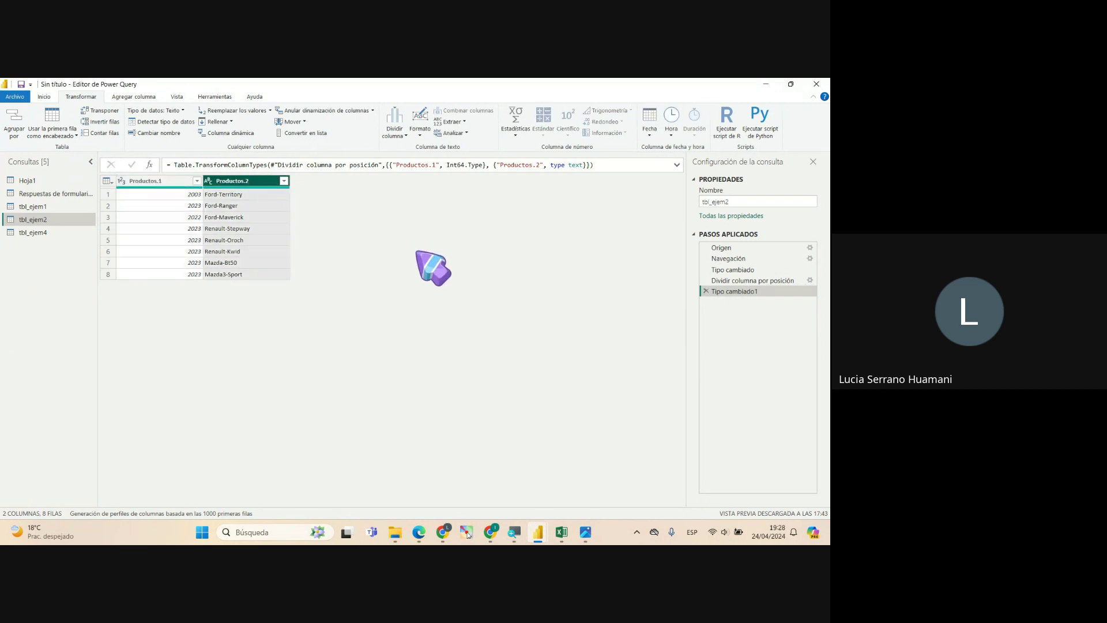
pyautogui.click(396, 130)
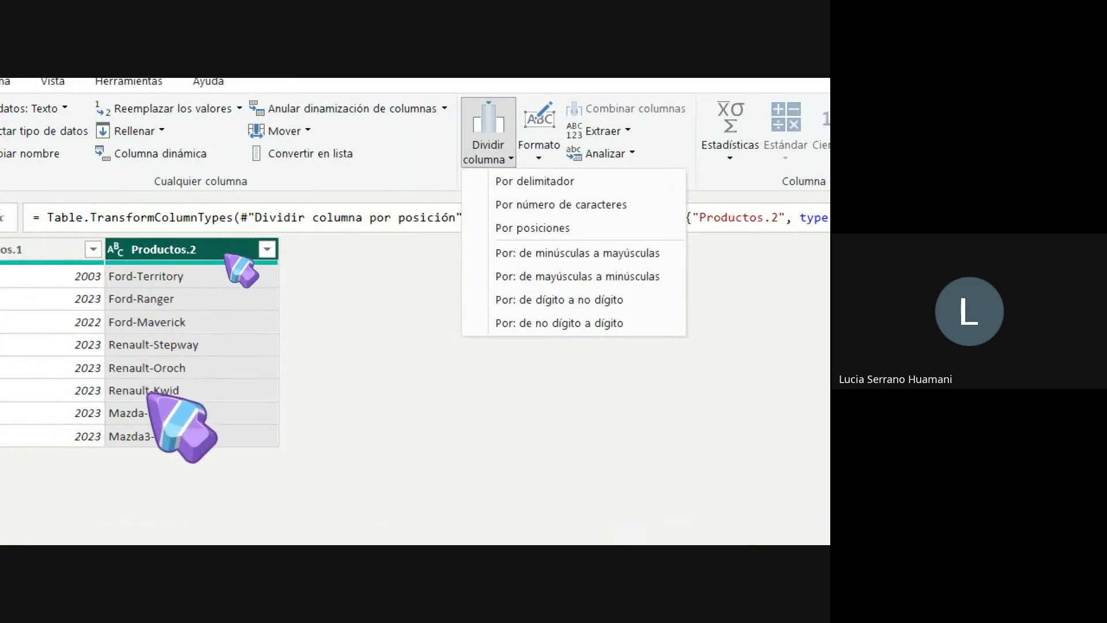
pyautogui.click(548, 181)
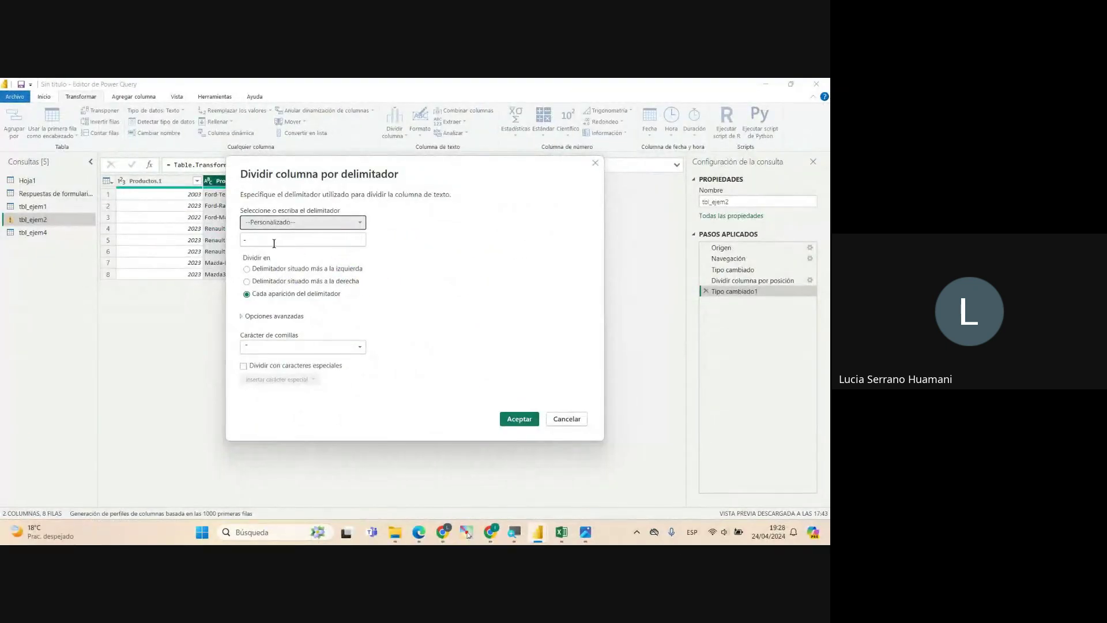
pyautogui.click(519, 419)
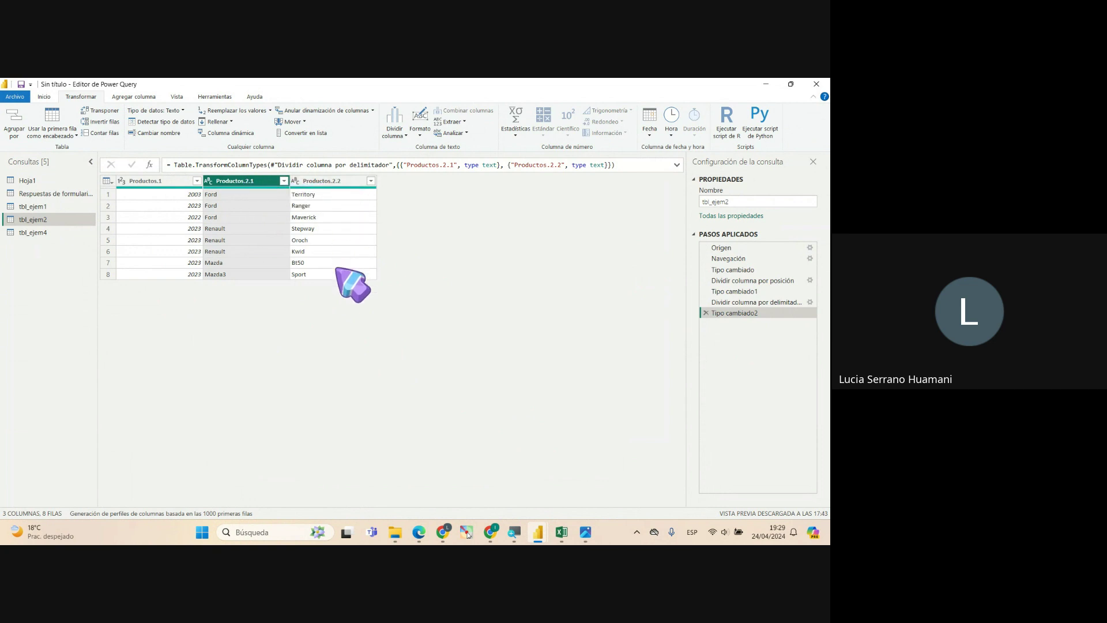
# Rename the three split columns of tbl_ejem2 as AÑO, MARCA and MODELO
pyautogui.click(151, 182)
pyautogui.doubleClick(151, 181)
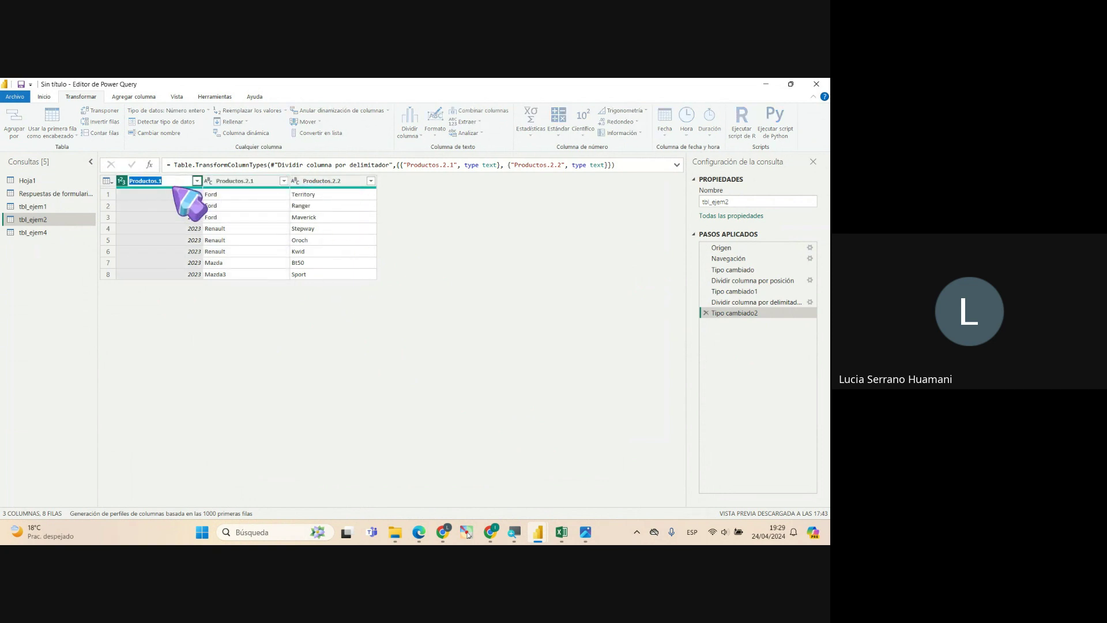
pyautogui.write('AÑO')
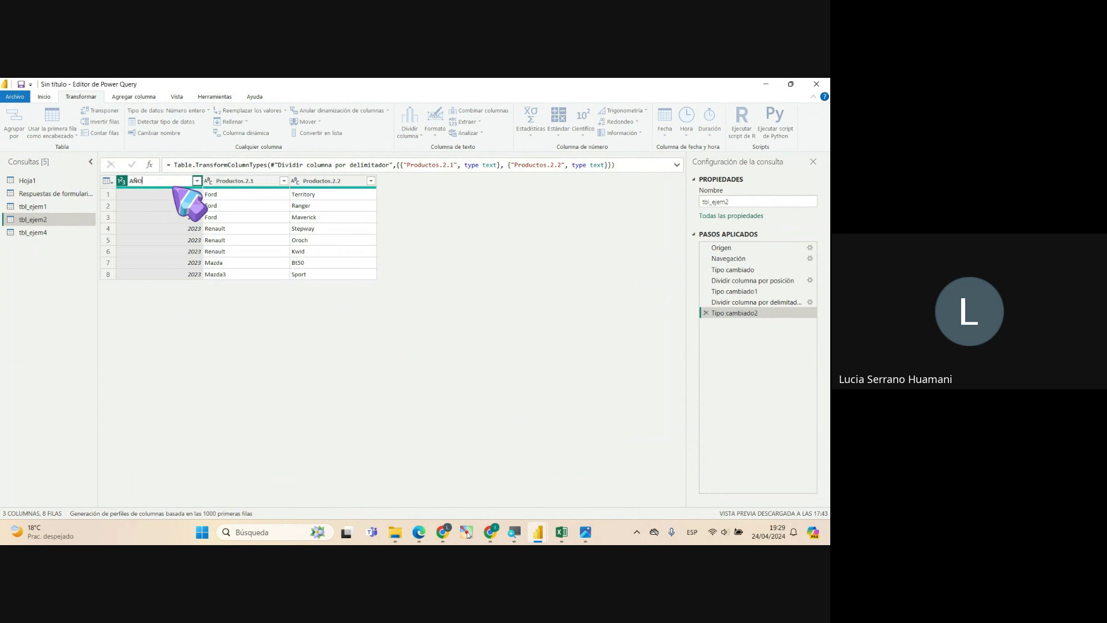
pyautogui.press('Return')
pyautogui.doubleClick(241, 180)
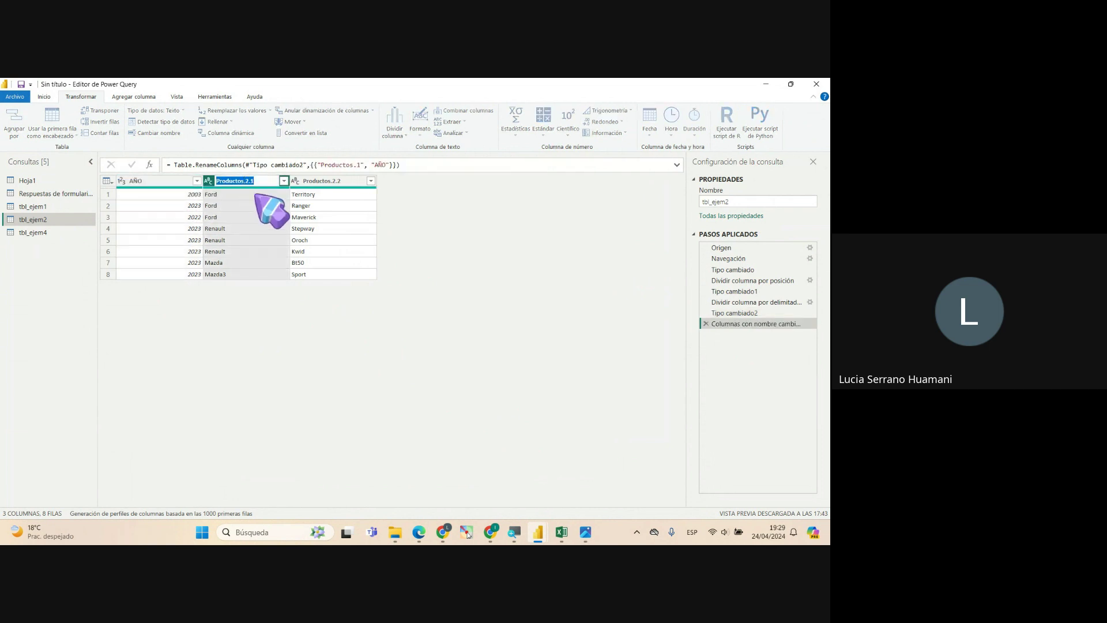
pyautogui.write('MARCA')
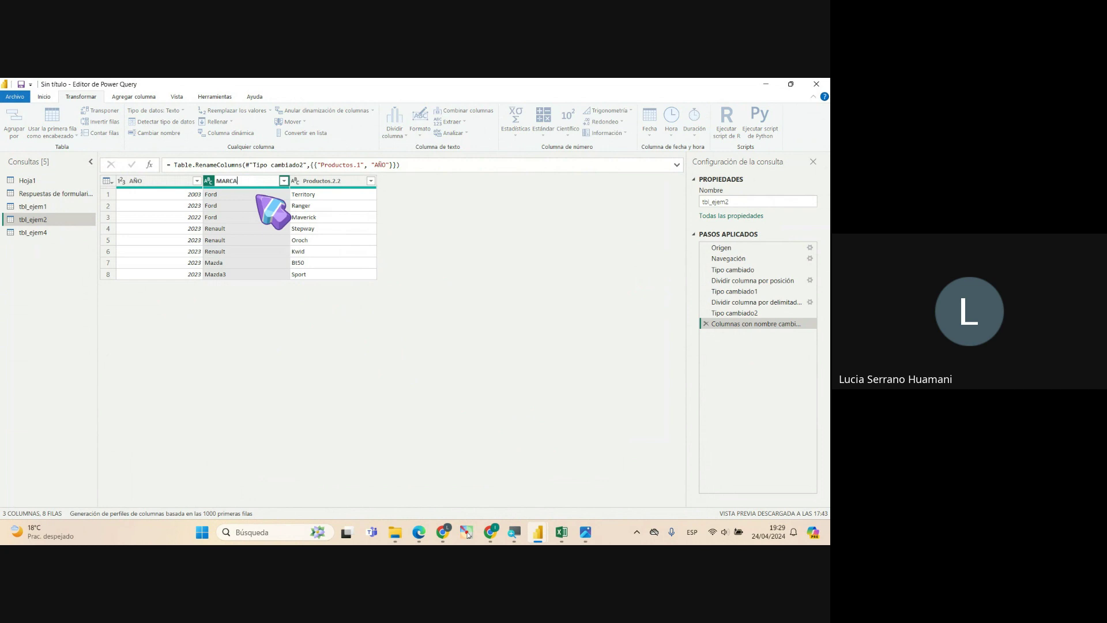
pyautogui.click(327, 181)
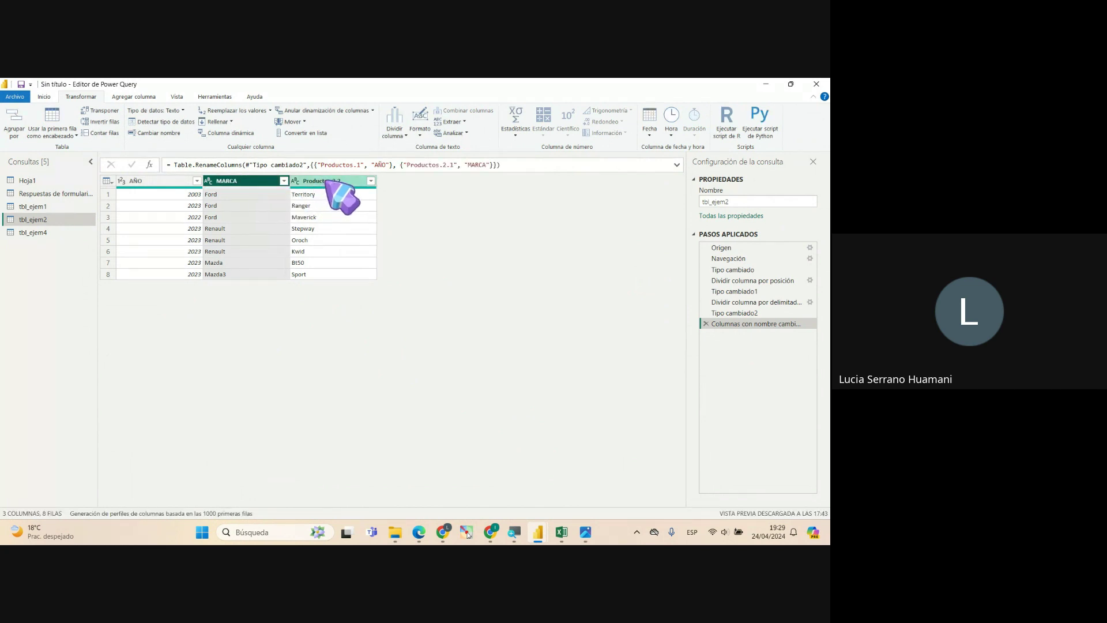
pyautogui.doubleClick(326, 181)
pyautogui.write('MODELO')
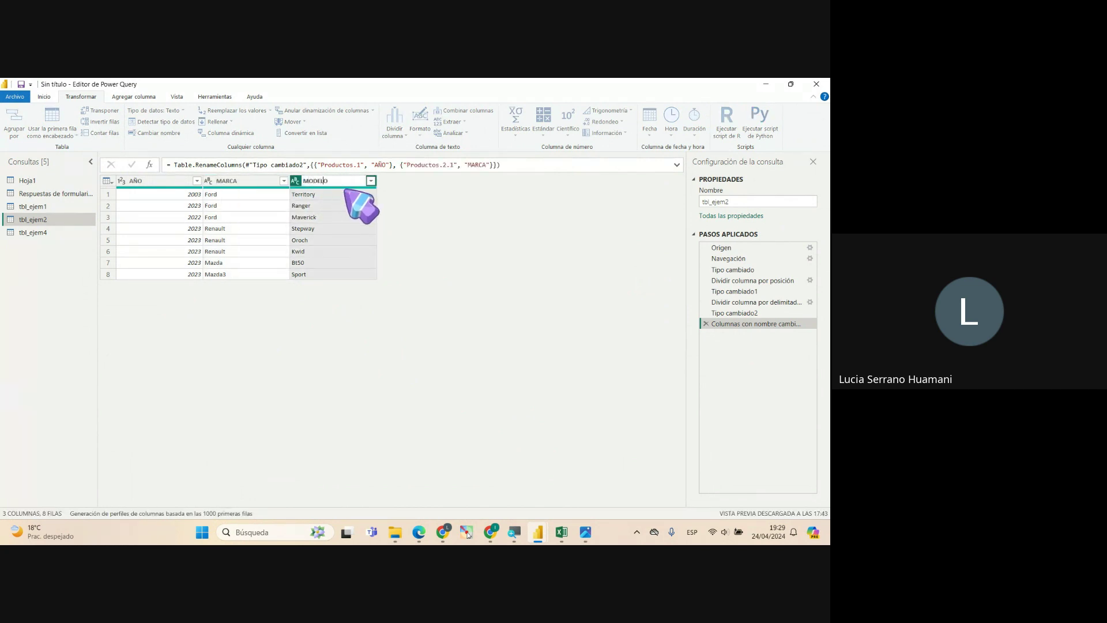
pyautogui.press('Return')
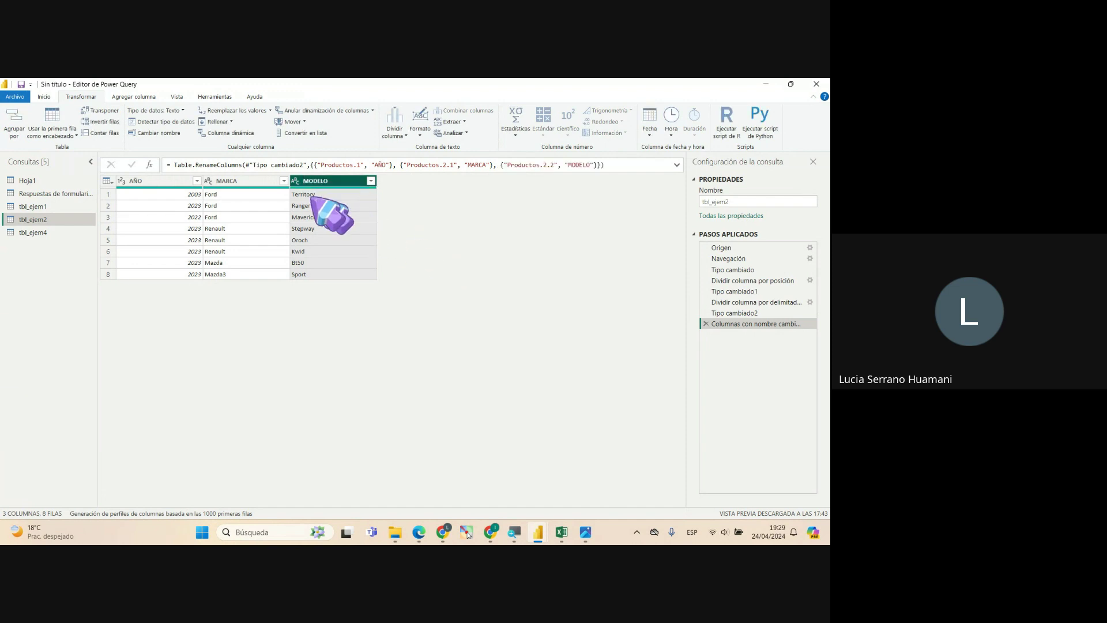
# Examine in tbl_ejem4 how each Fecha row relates to the hyphen-separated names in the Asistencia column
pyautogui.click(13, 232)
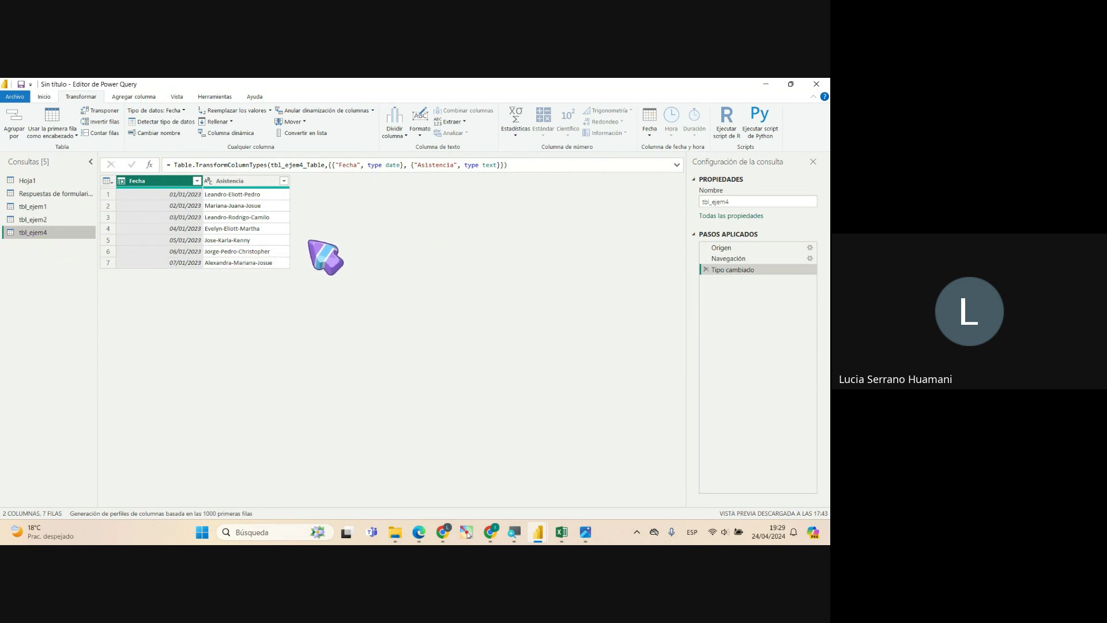
pyautogui.click(231, 181)
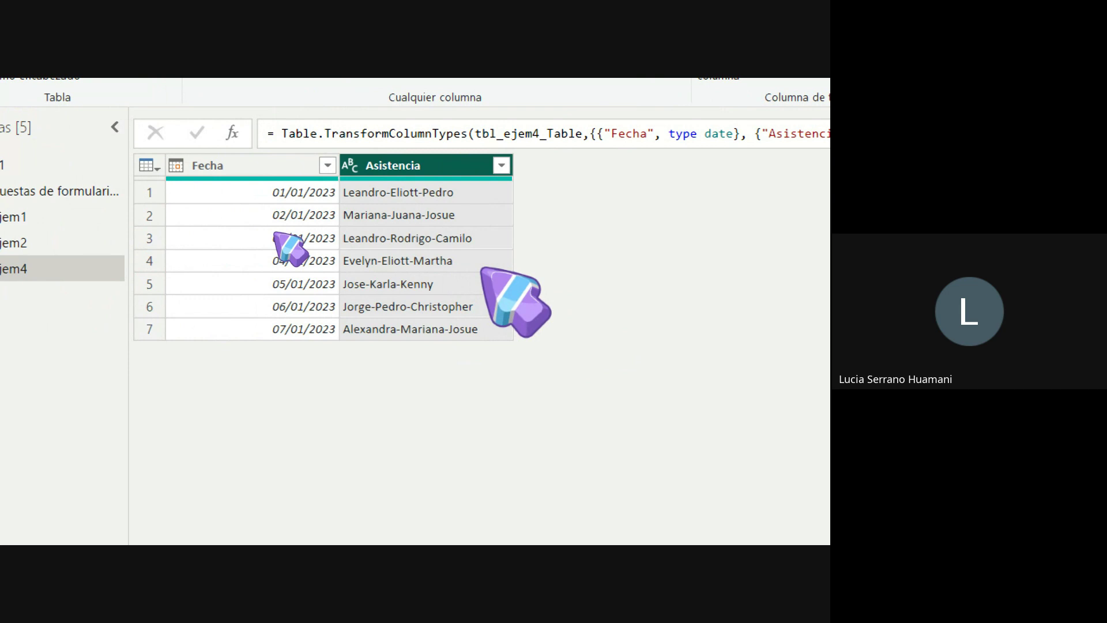
pyautogui.click(323, 193)
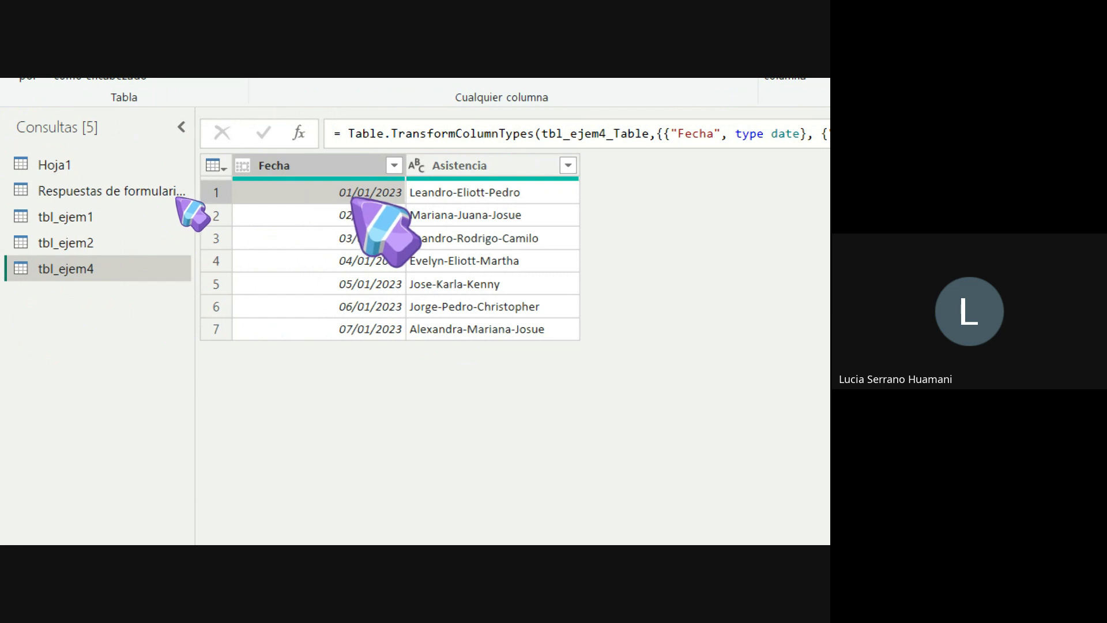
pyautogui.click(538, 197)
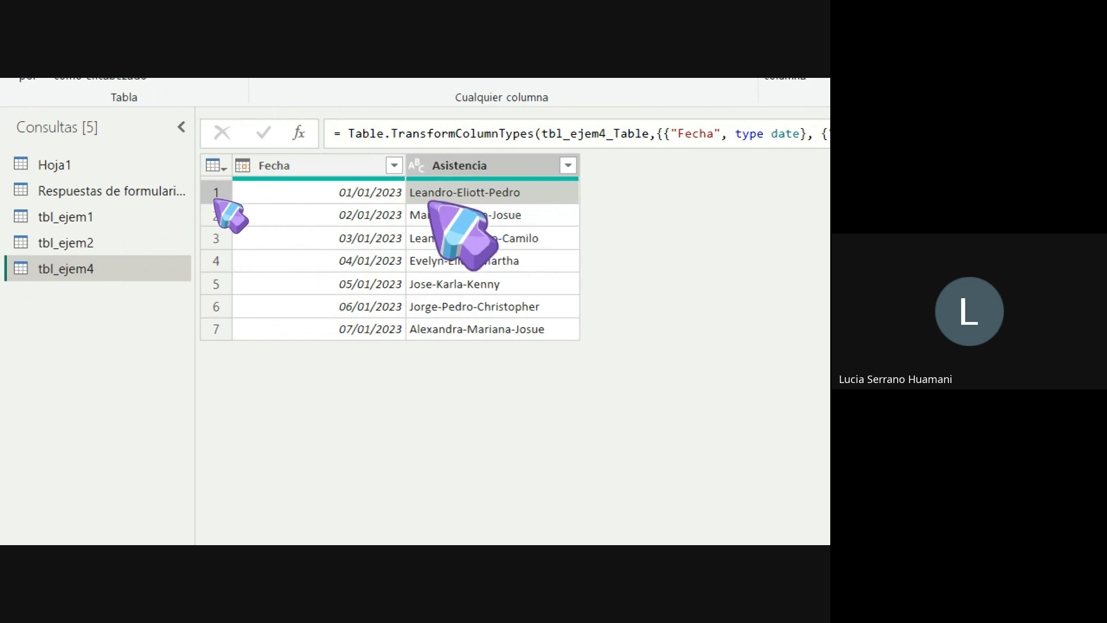
pyautogui.click(370, 215)
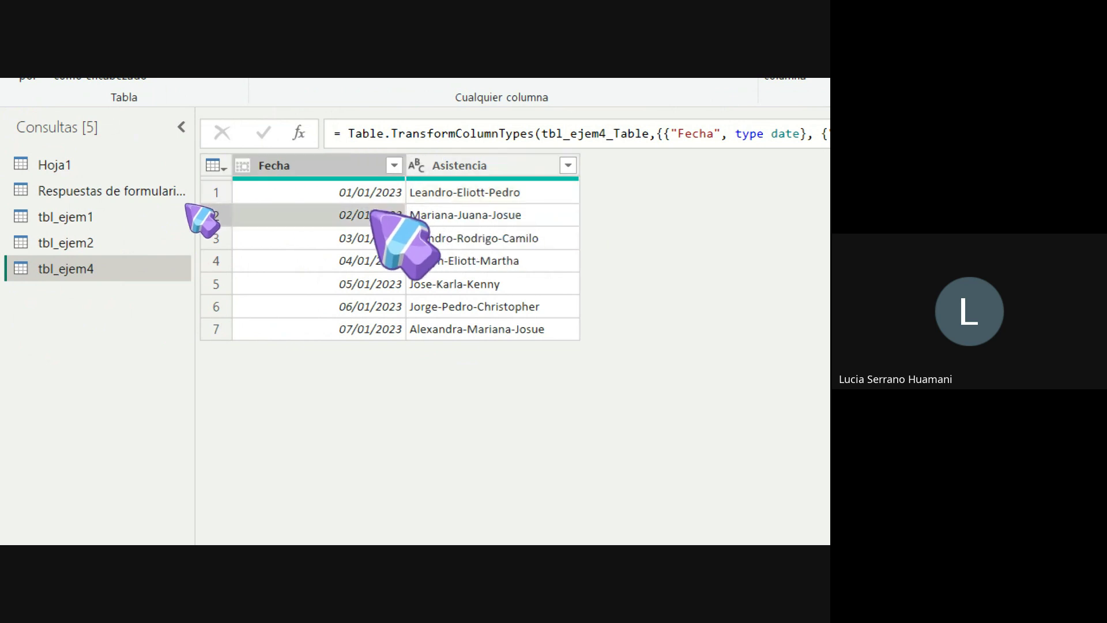
pyautogui.click(447, 215)
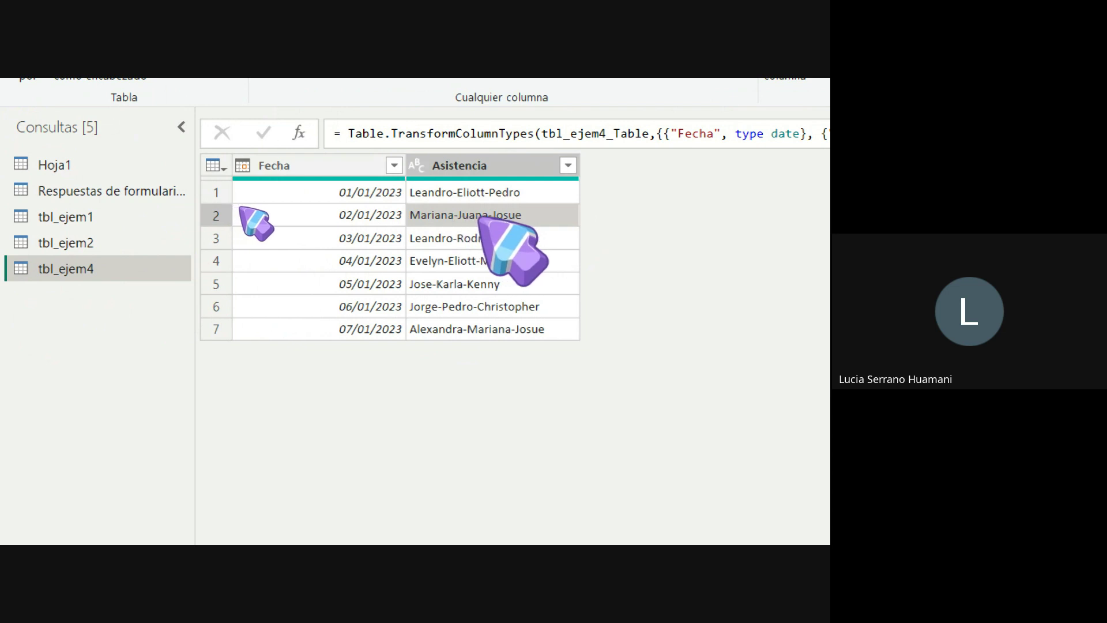
pyautogui.click(389, 237)
pyautogui.click(444, 240)
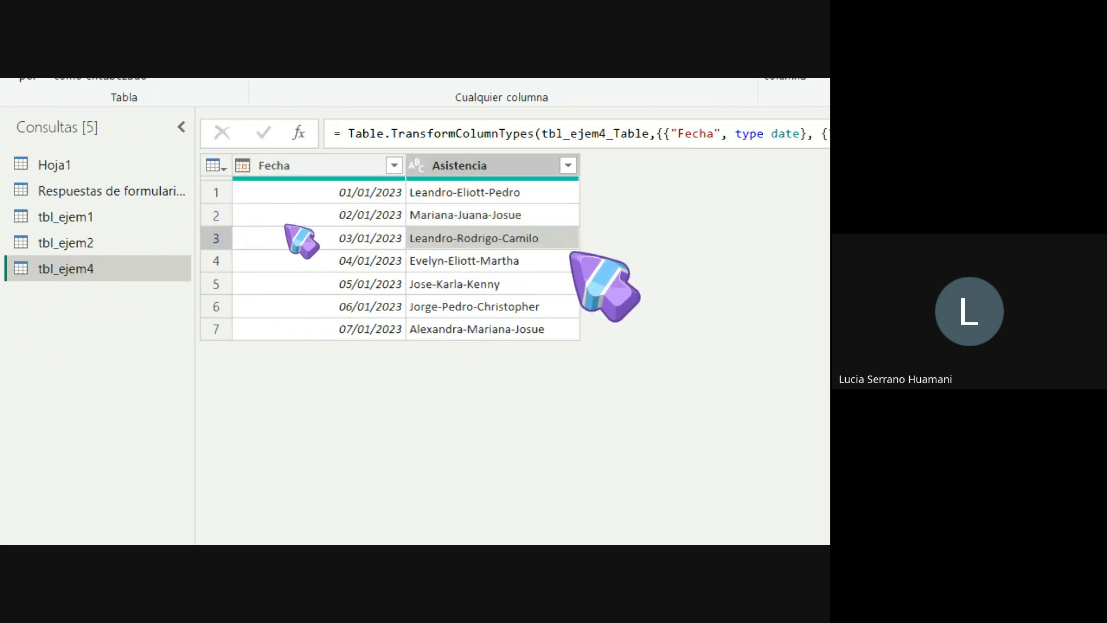
pyautogui.click(518, 261)
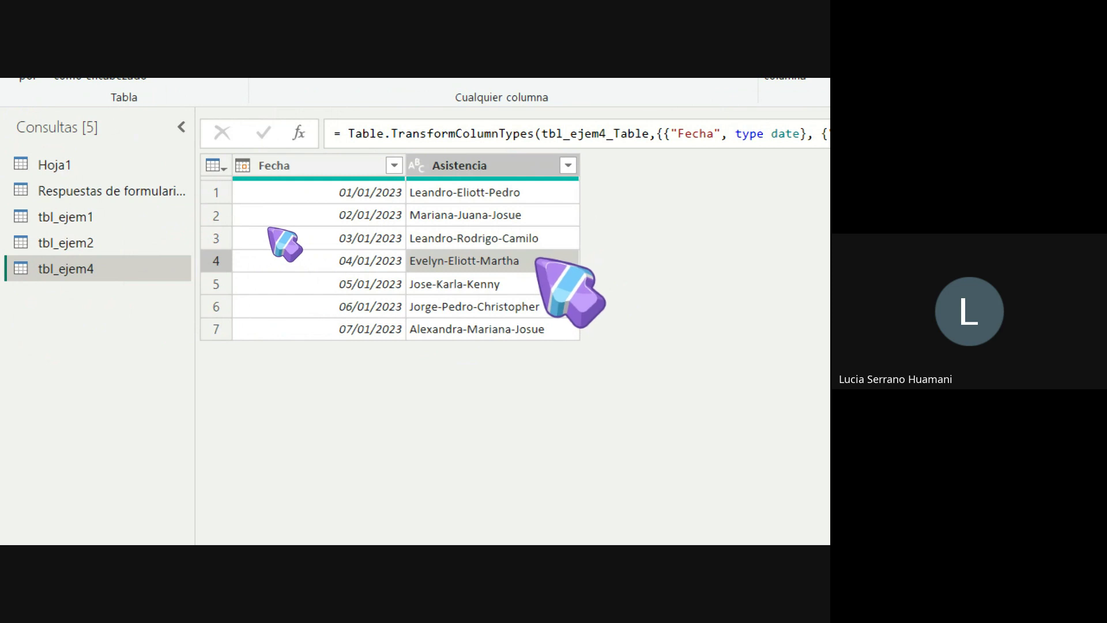
pyautogui.click(504, 192)
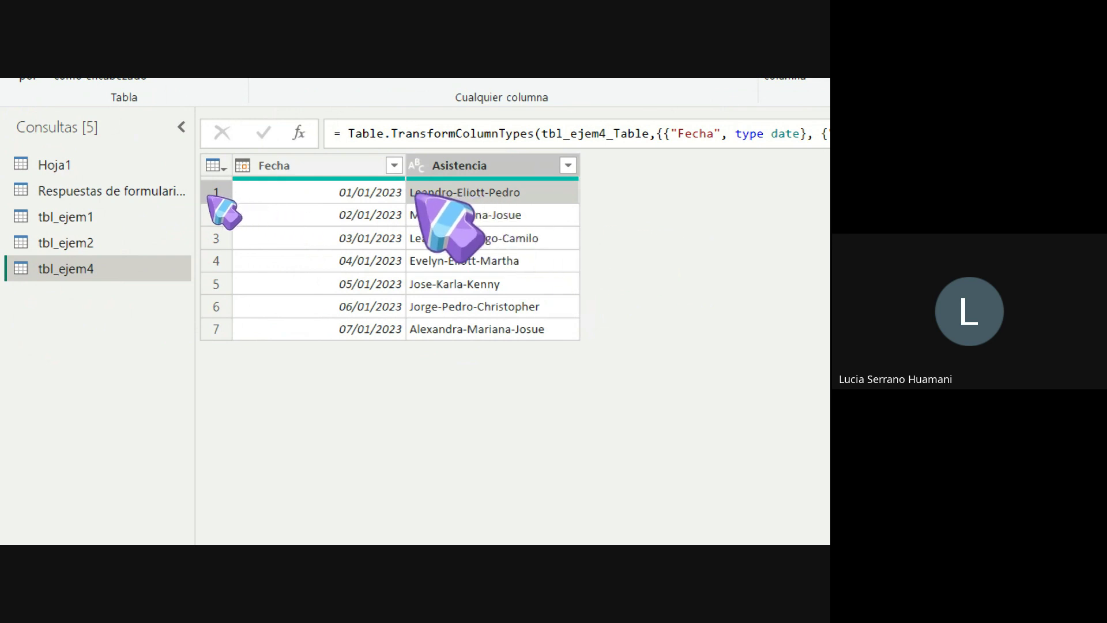
pyautogui.click(369, 193)
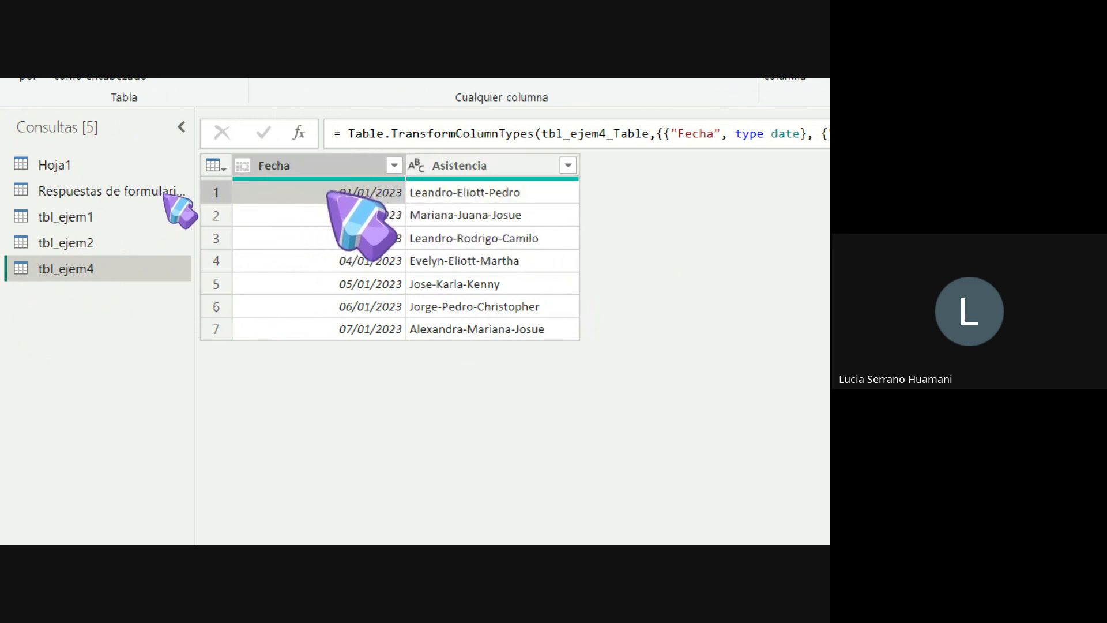
pyautogui.click(444, 193)
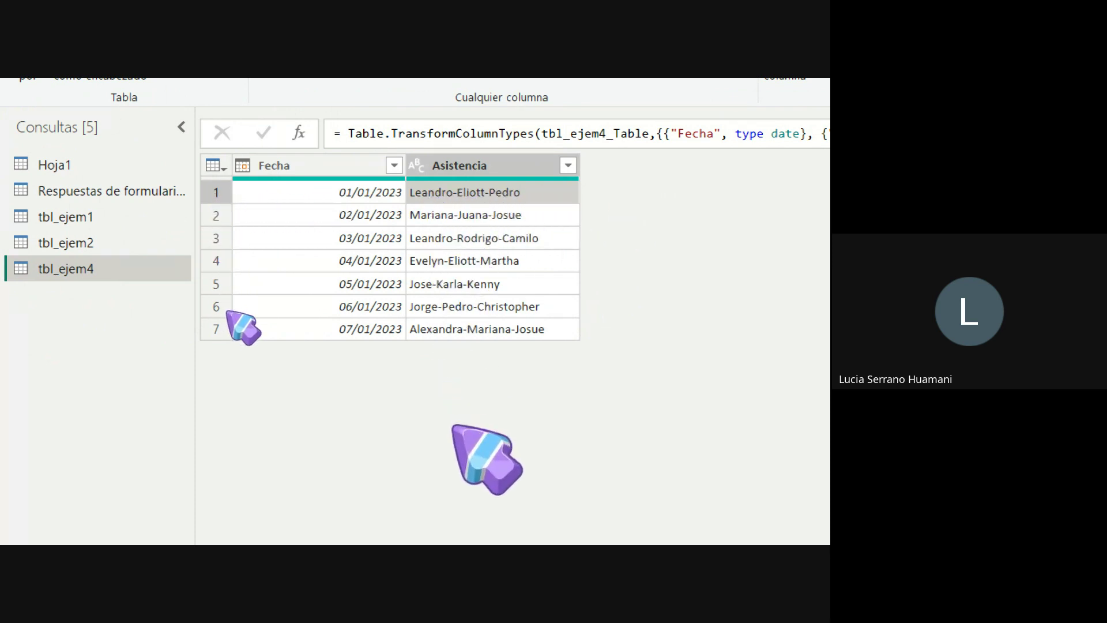
# Review the AÑO, MARCA and MODELO columns of tbl_ejem2 to compare their structure with the attendance table
pyautogui.click(144, 242)
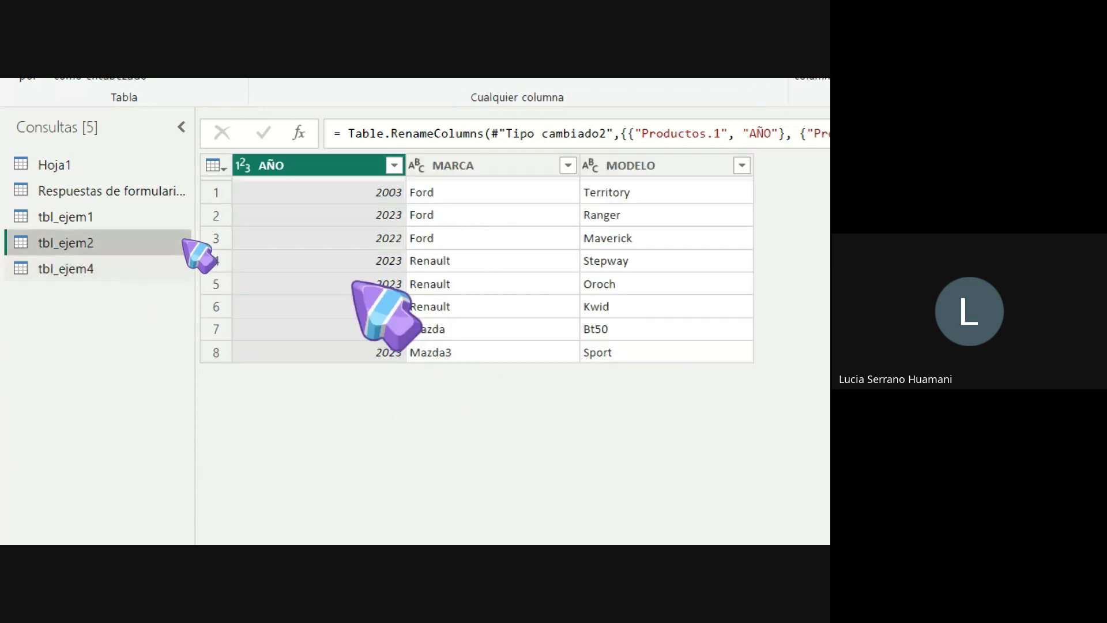
pyautogui.click(474, 168)
pyautogui.click(617, 168)
pyautogui.click(449, 173)
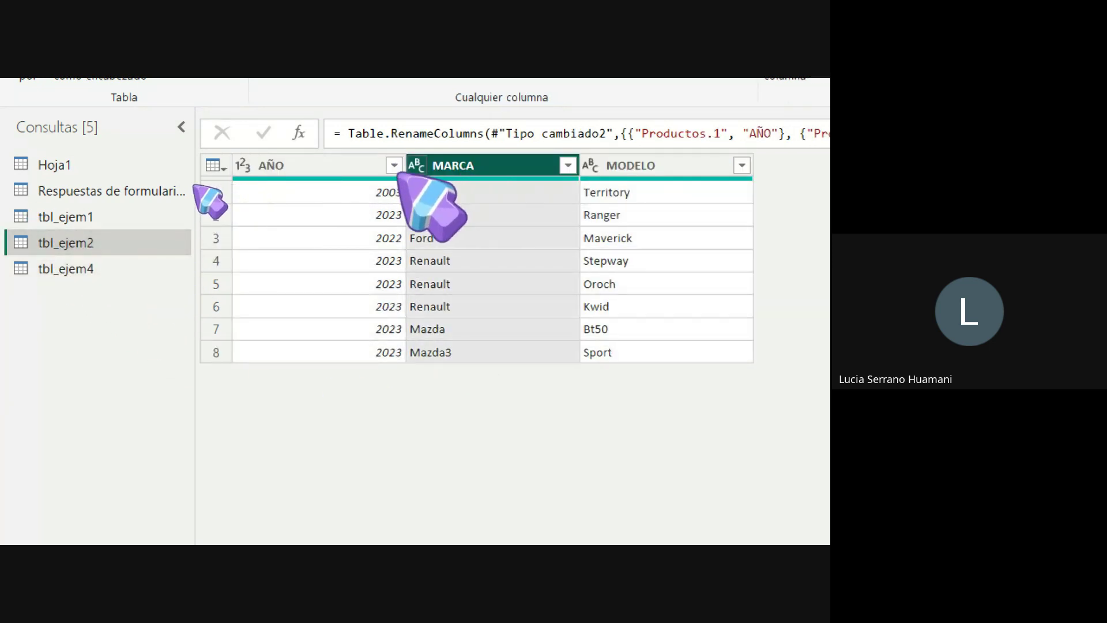
pyautogui.click(291, 183)
pyautogui.click(427, 193)
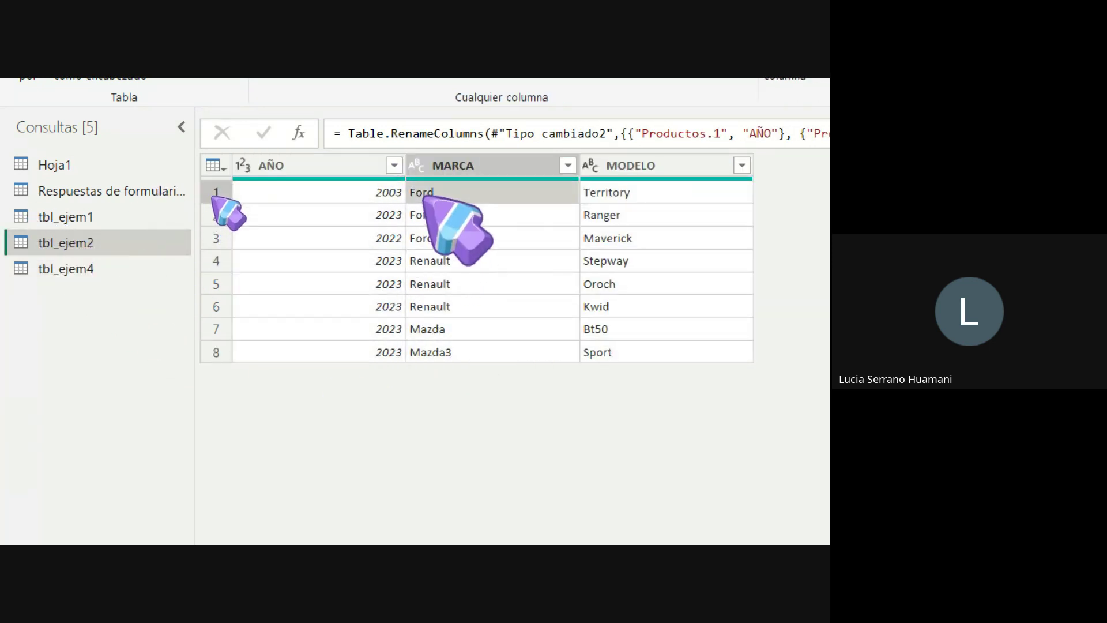
pyautogui.click(656, 195)
pyautogui.click(323, 194)
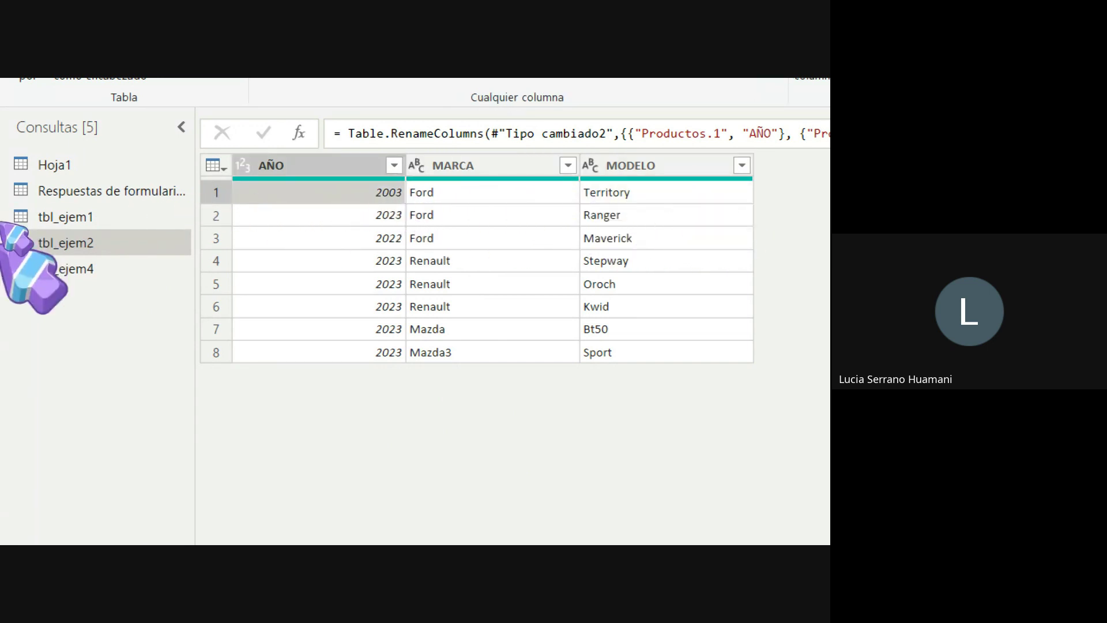
# Split the Asistencia column of tbl_ejem4 into rows at each occurrence of the custom delimiter "-"
pyautogui.click(67, 266)
pyautogui.click(455, 193)
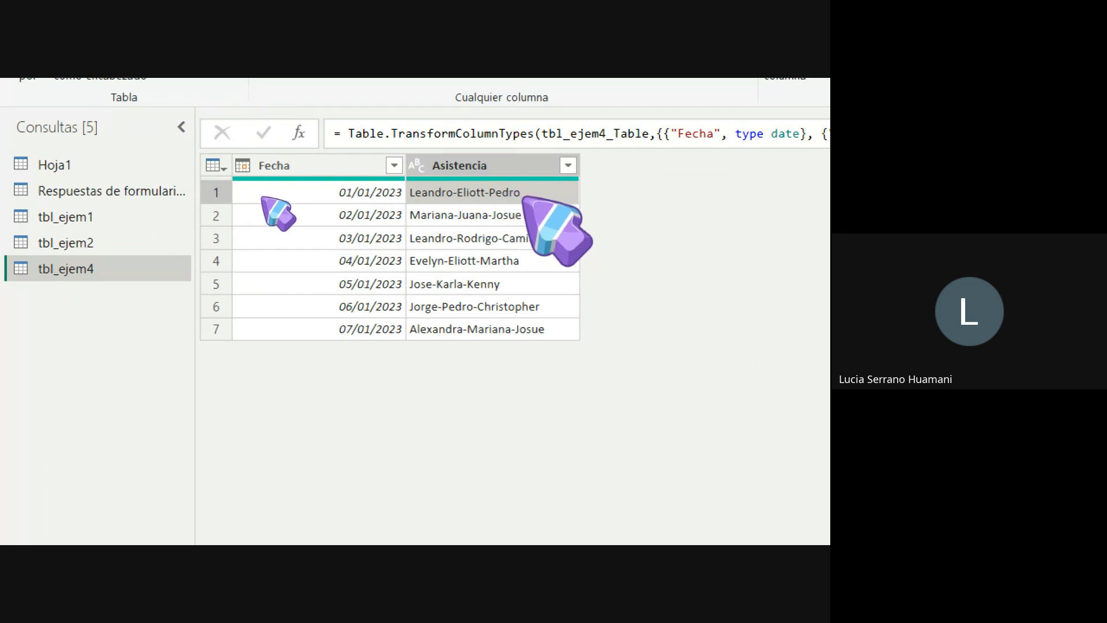
pyautogui.click(455, 166)
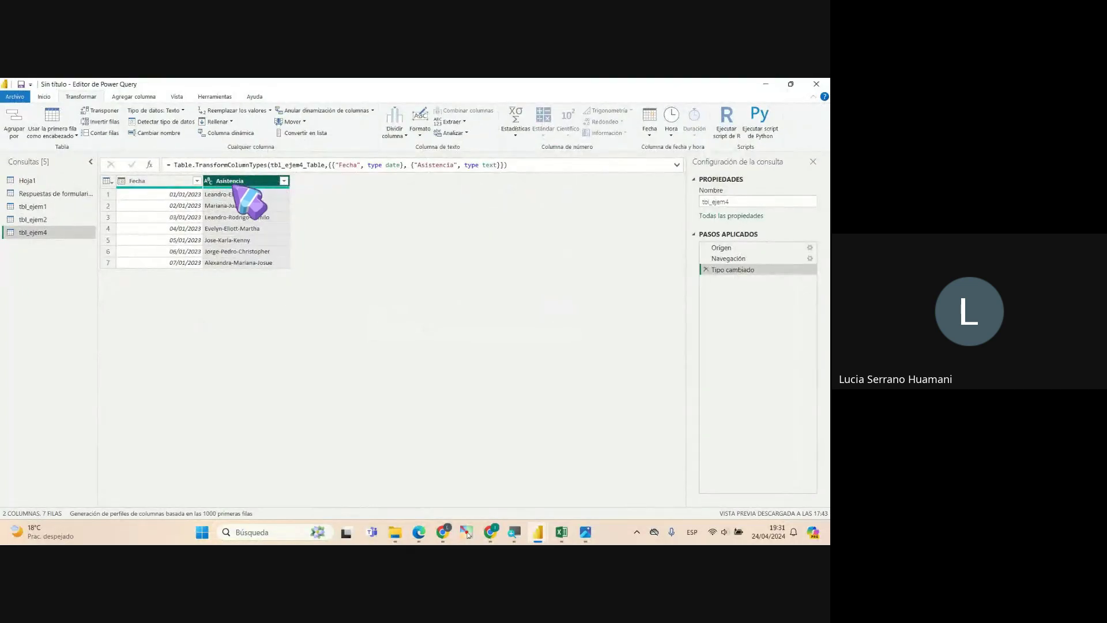
pyautogui.click(398, 132)
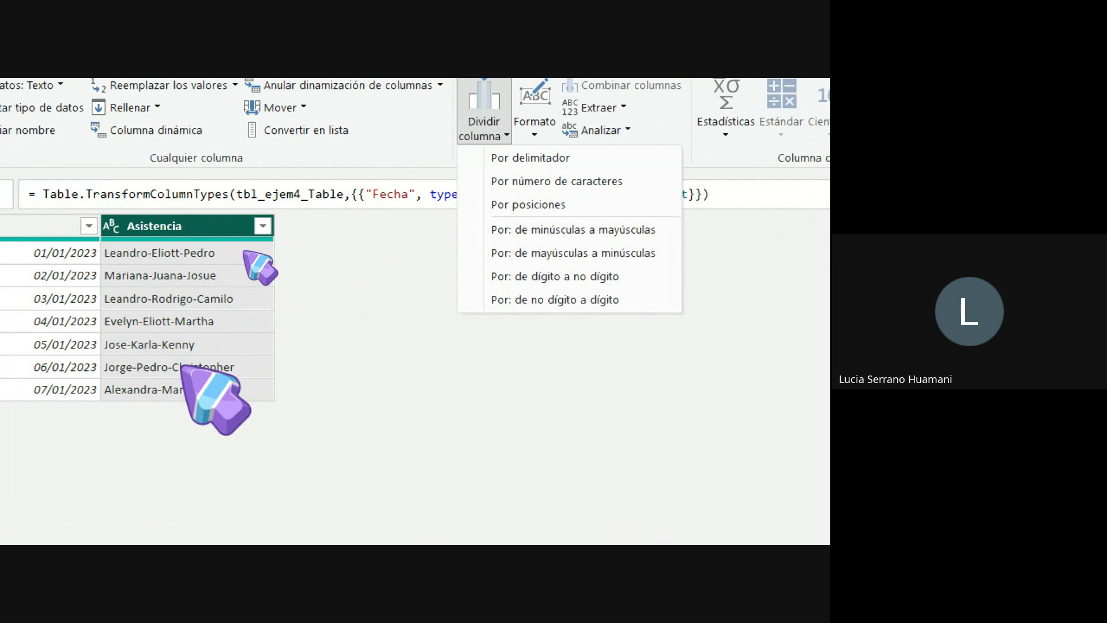
pyautogui.click(556, 157)
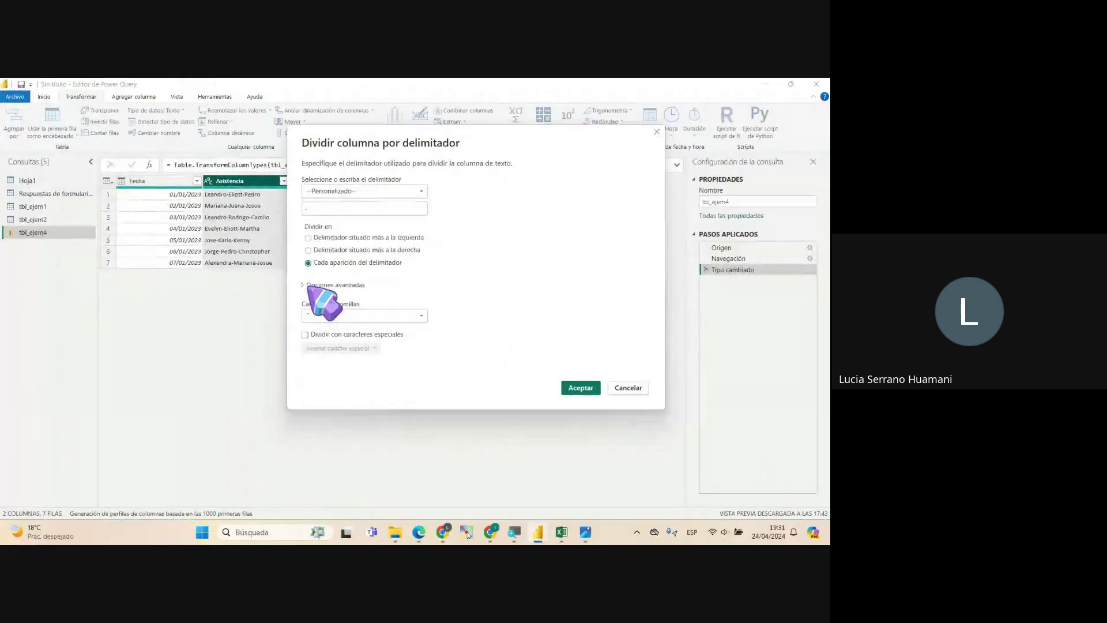
pyautogui.click(304, 286)
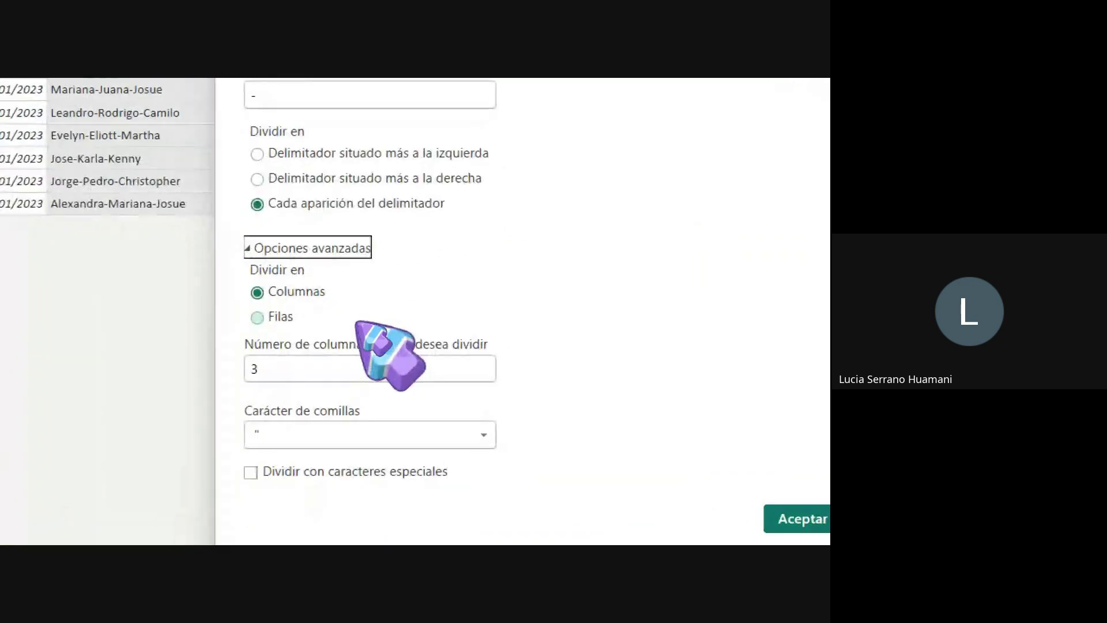
pyautogui.click(257, 317)
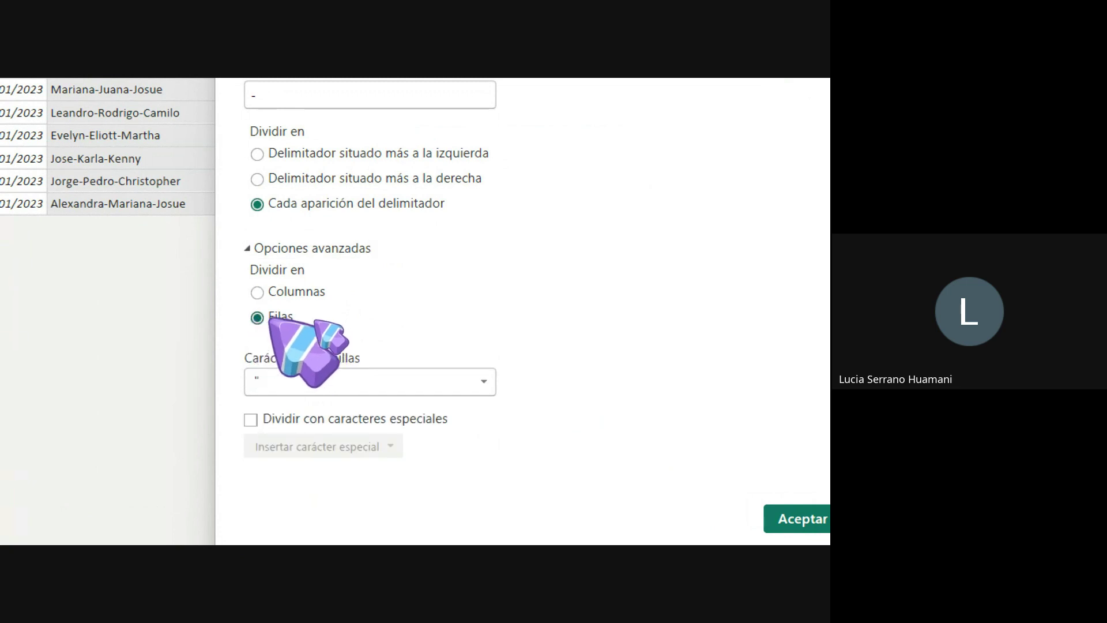
pyautogui.click(257, 292)
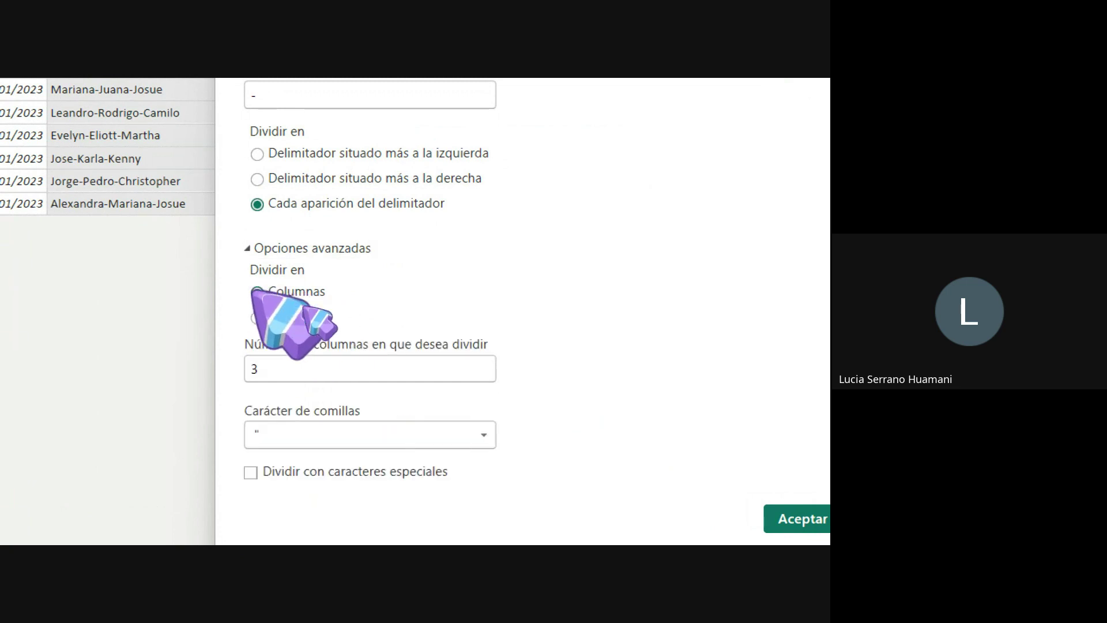
pyautogui.click(257, 317)
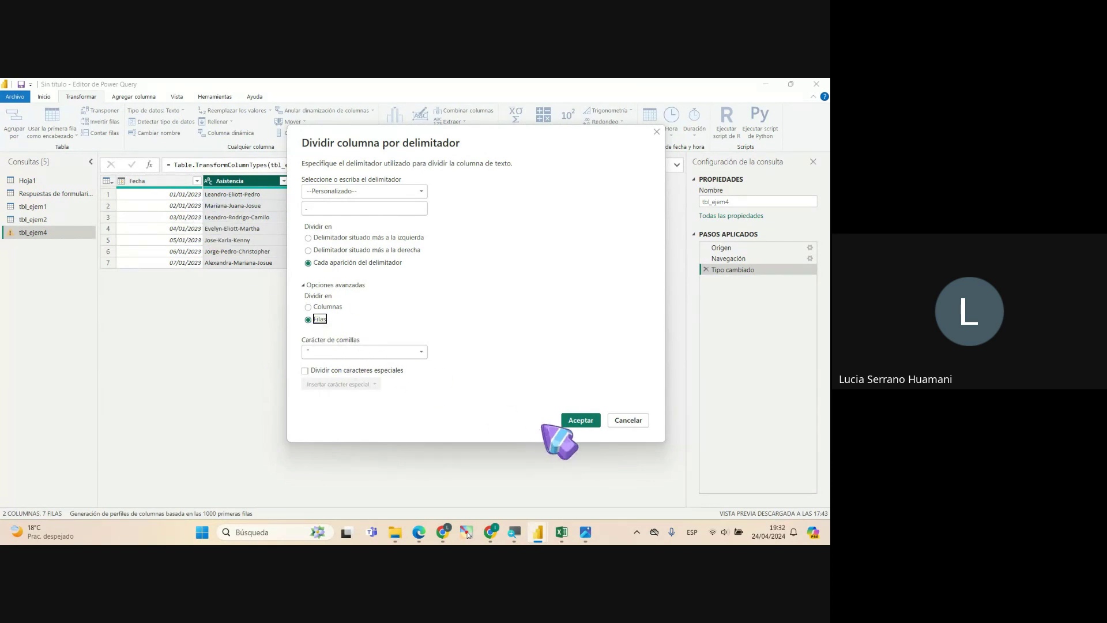
pyautogui.click(581, 421)
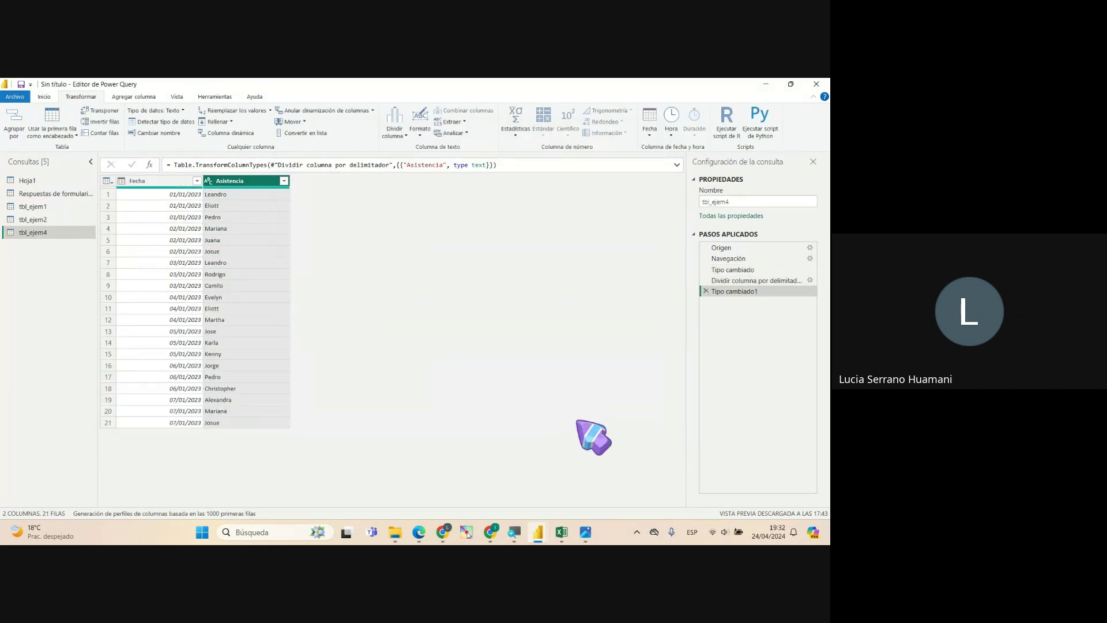
# Check in tbl_ejem4 how each Fecha value pairs with the individual Asistencia entries after the split
pyautogui.click(167, 195)
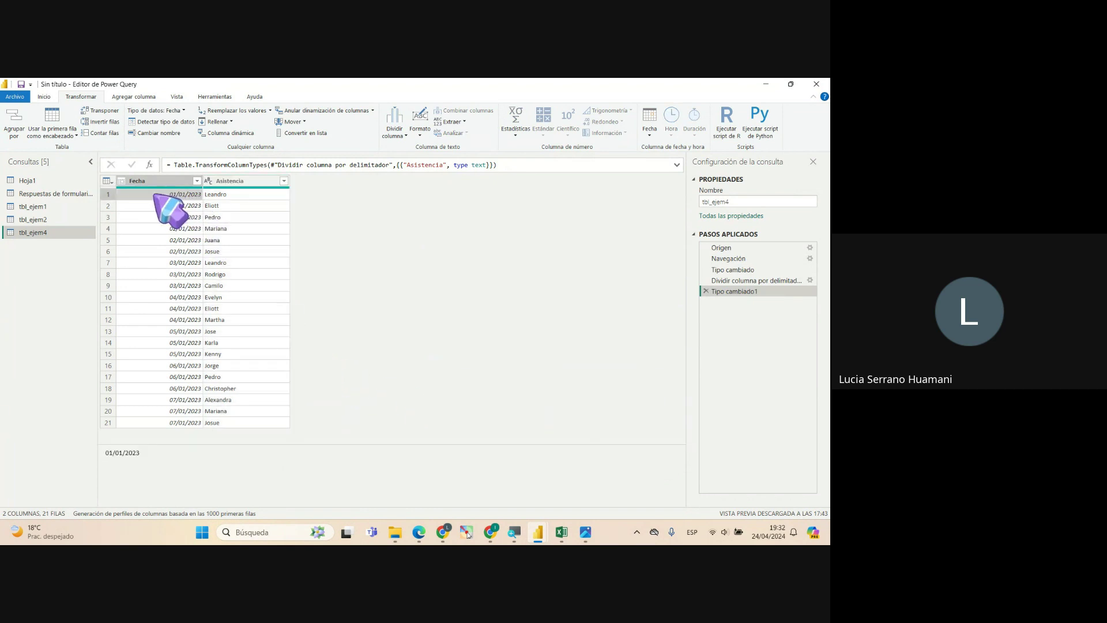
pyautogui.click(217, 195)
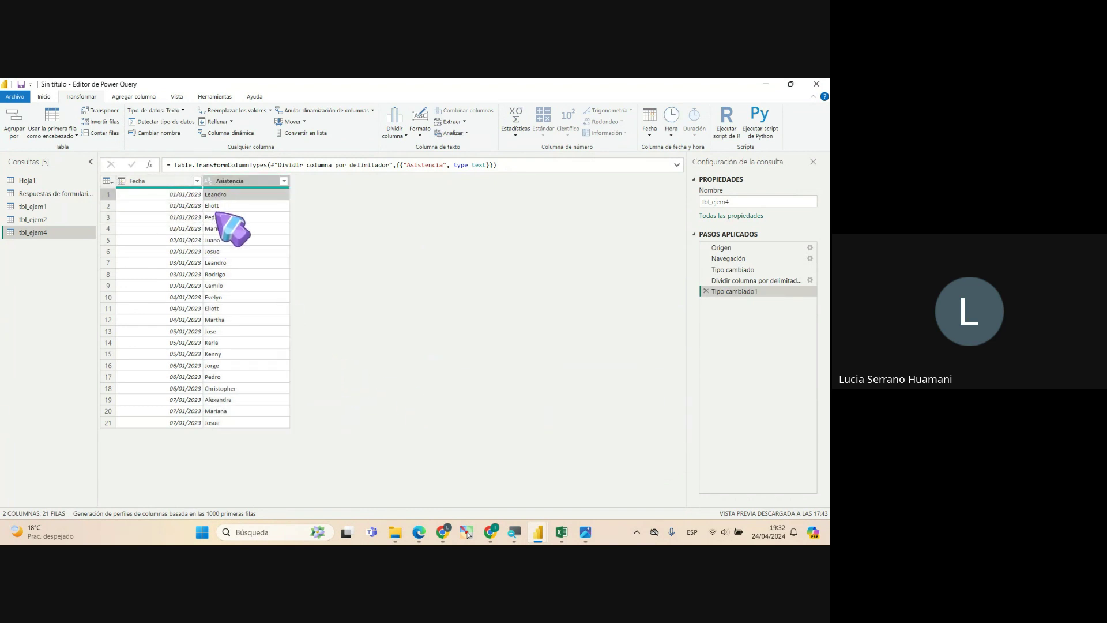
pyautogui.click(187, 228)
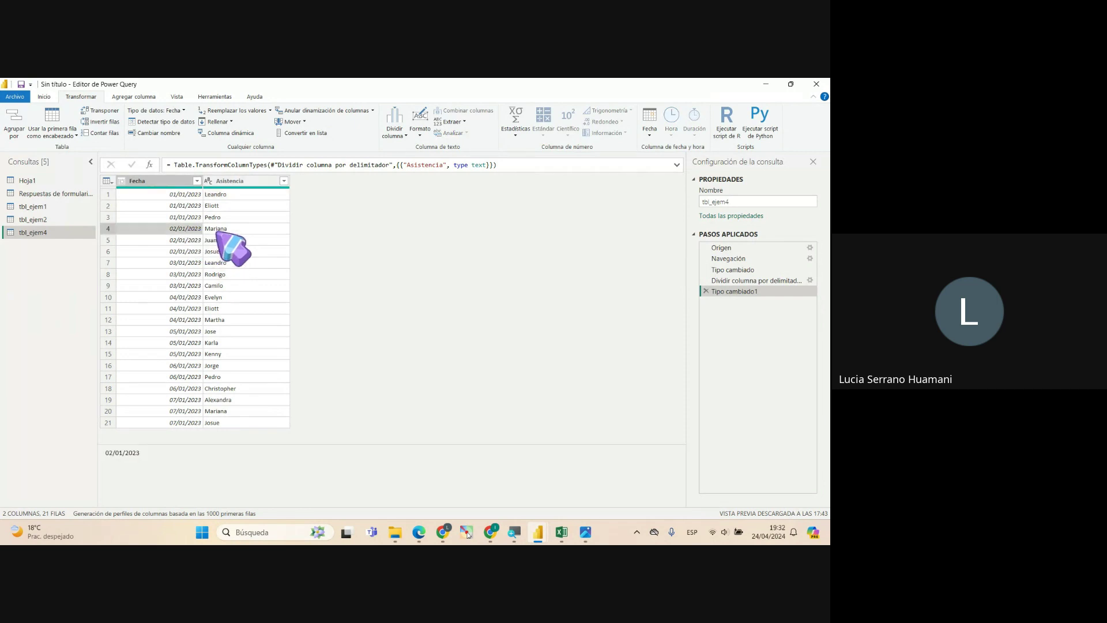
pyautogui.click(196, 263)
pyautogui.click(218, 330)
pyautogui.click(239, 285)
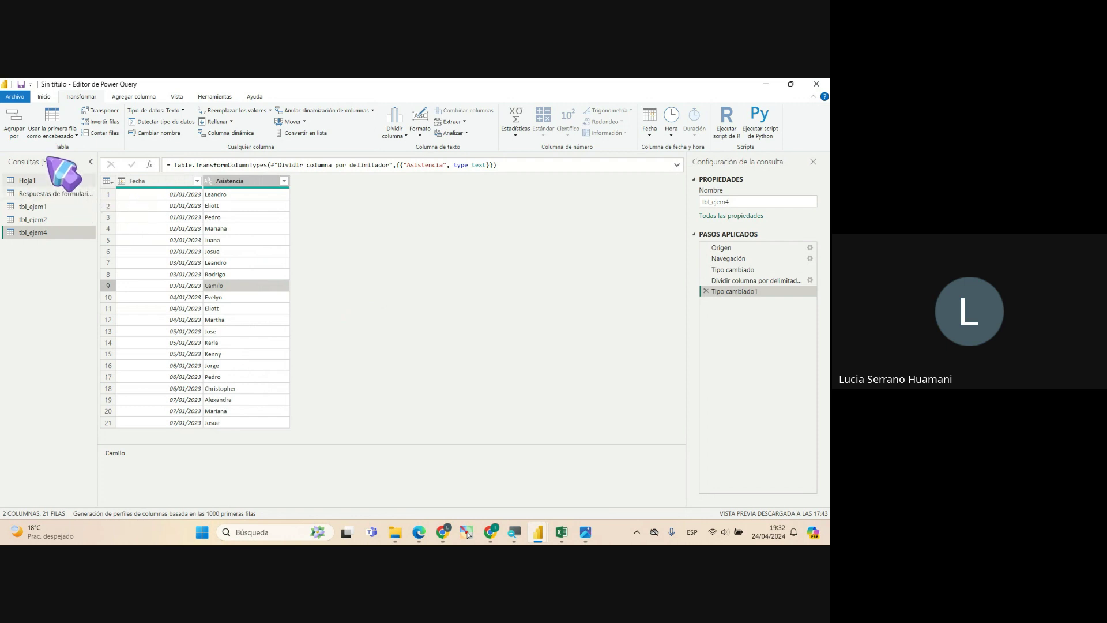
# Close the query editor with its changes applied and return to the Power BI Desktop report
pyautogui.click(45, 96)
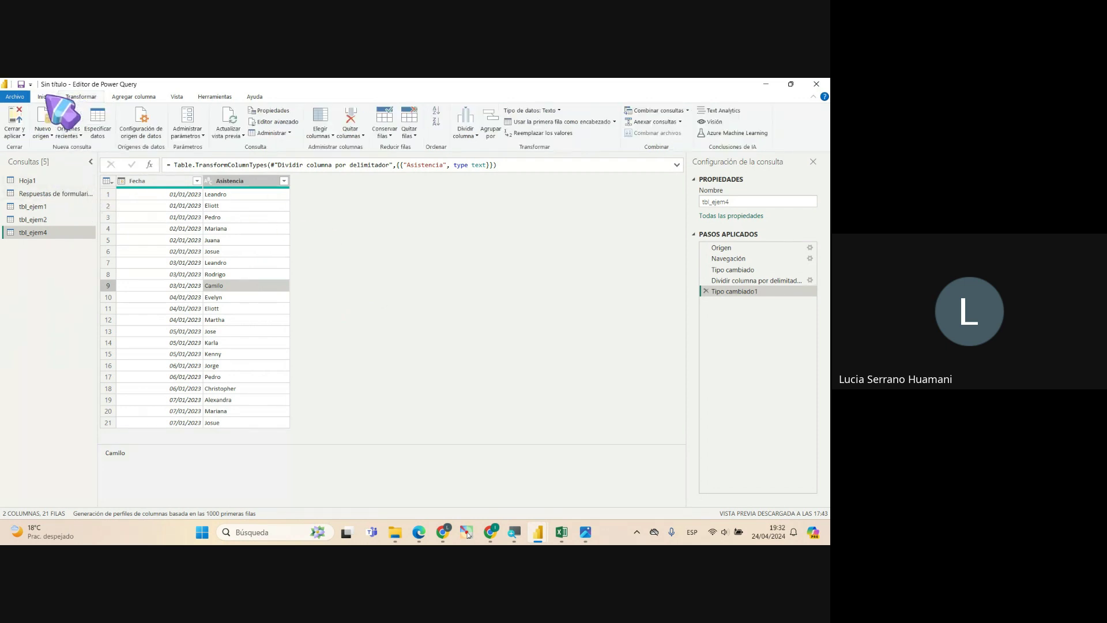
pyautogui.click(15, 134)
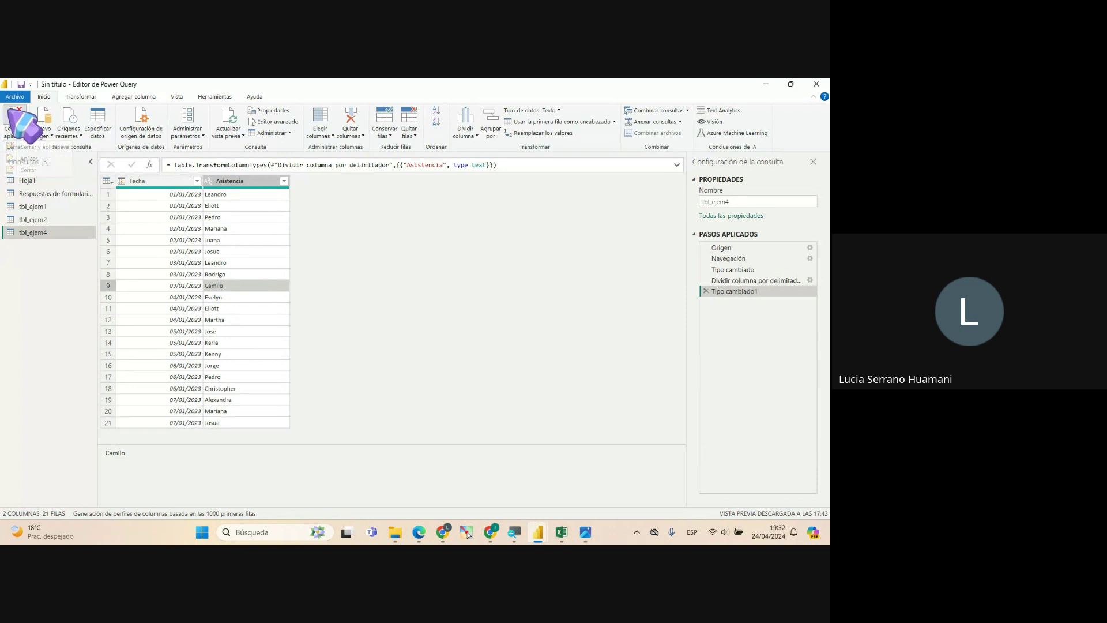
pyautogui.hotkey('alt', 'Tab')
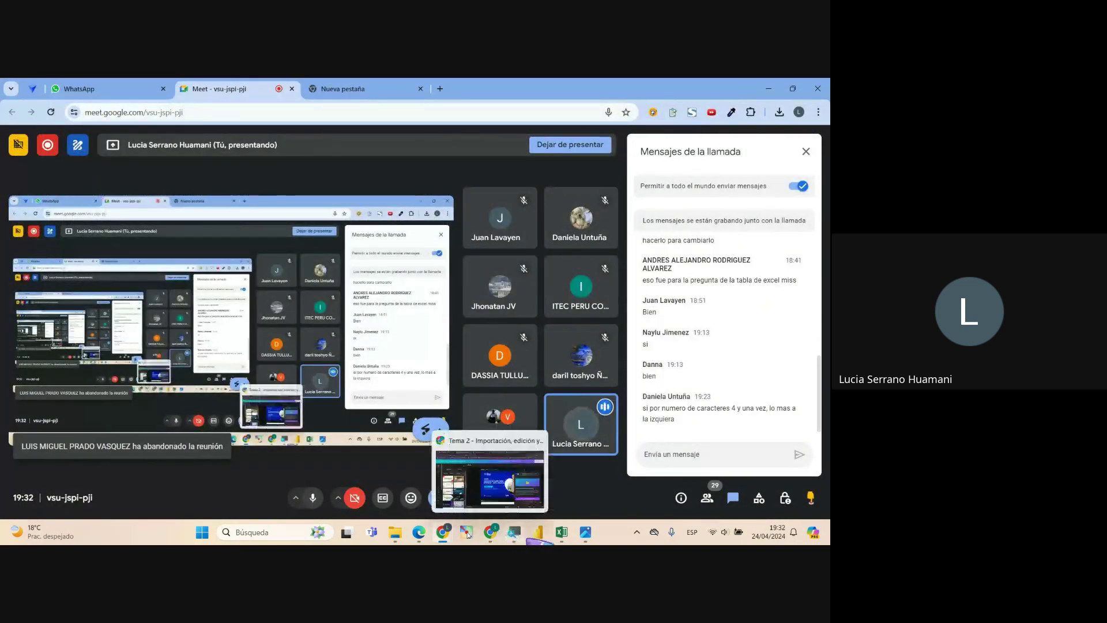
pyautogui.click(537, 531)
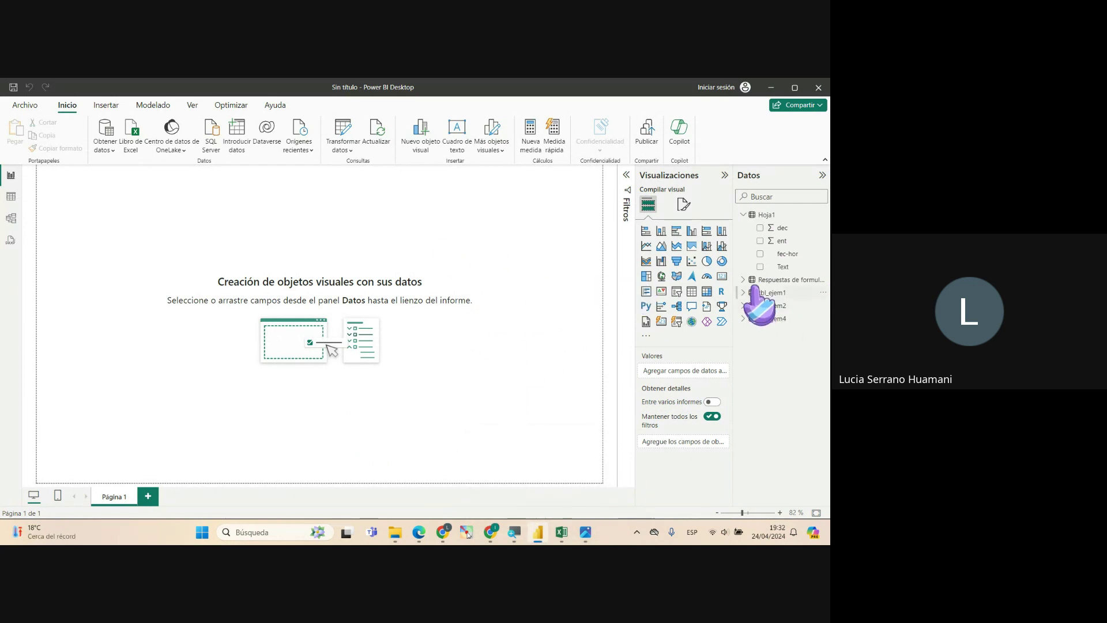
# Review the loaded tables and their fields in the report's data list and the model view, then return to the report view
pyautogui.click(745, 215)
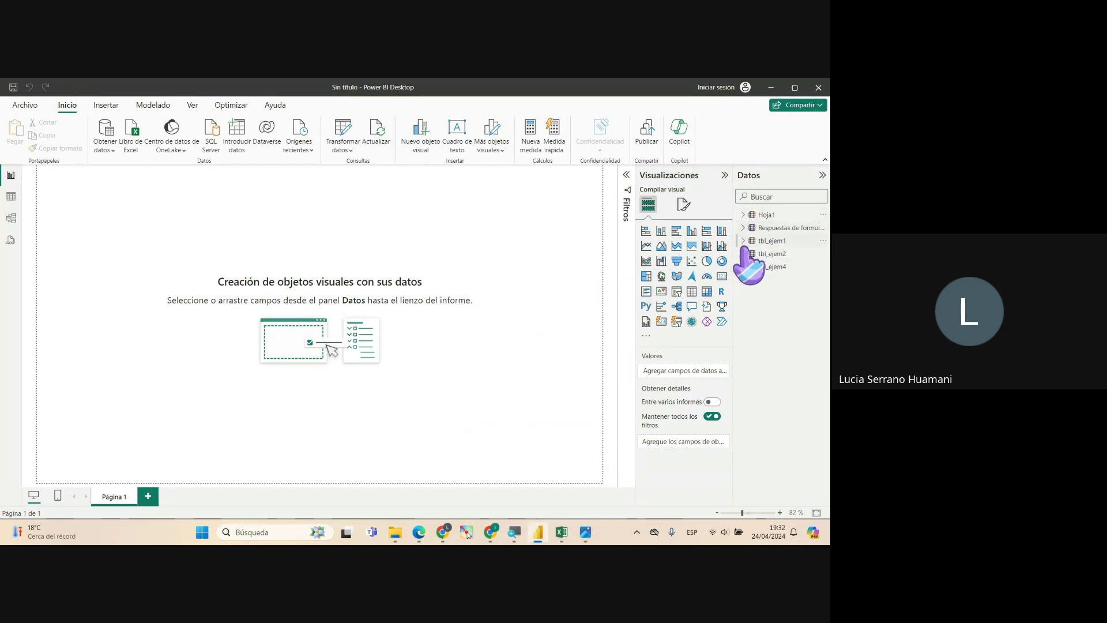
pyautogui.click(11, 217)
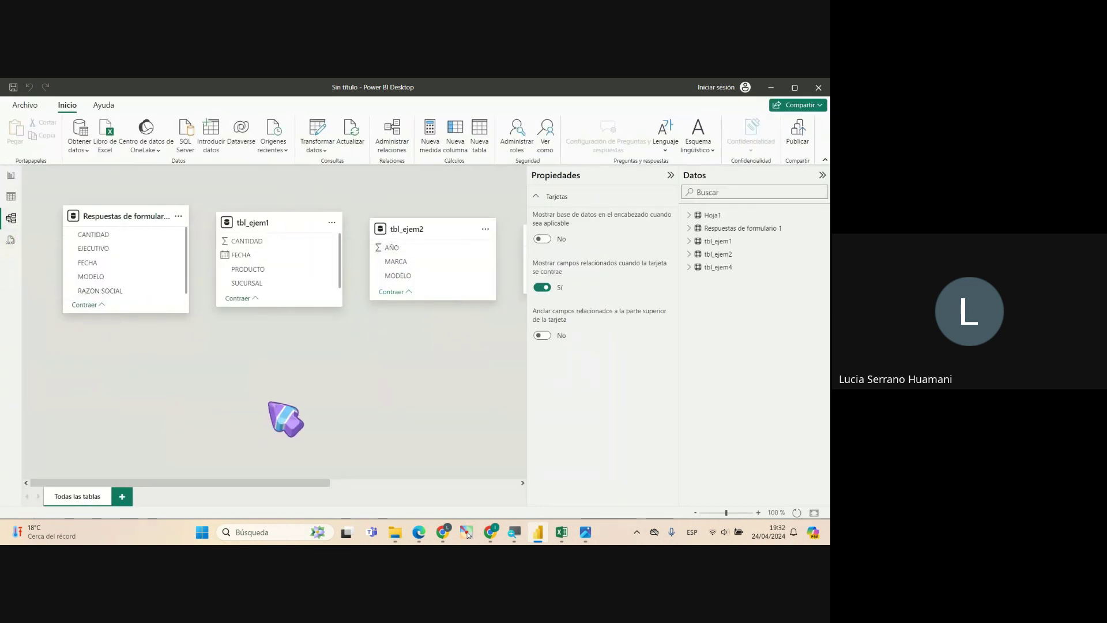
pyautogui.click(670, 175)
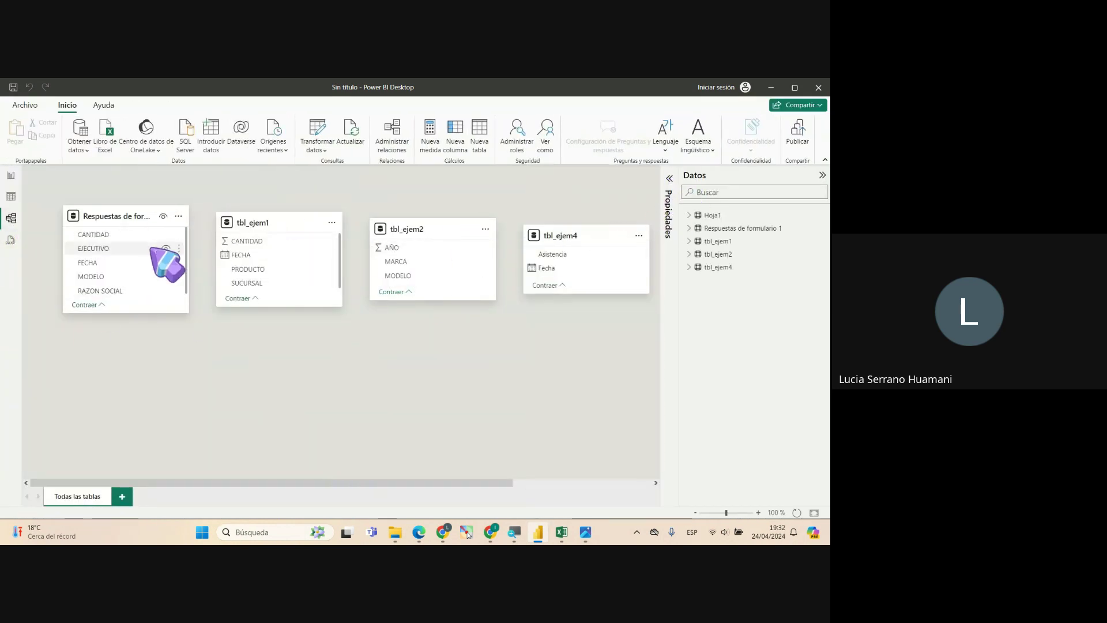
pyautogui.click(11, 174)
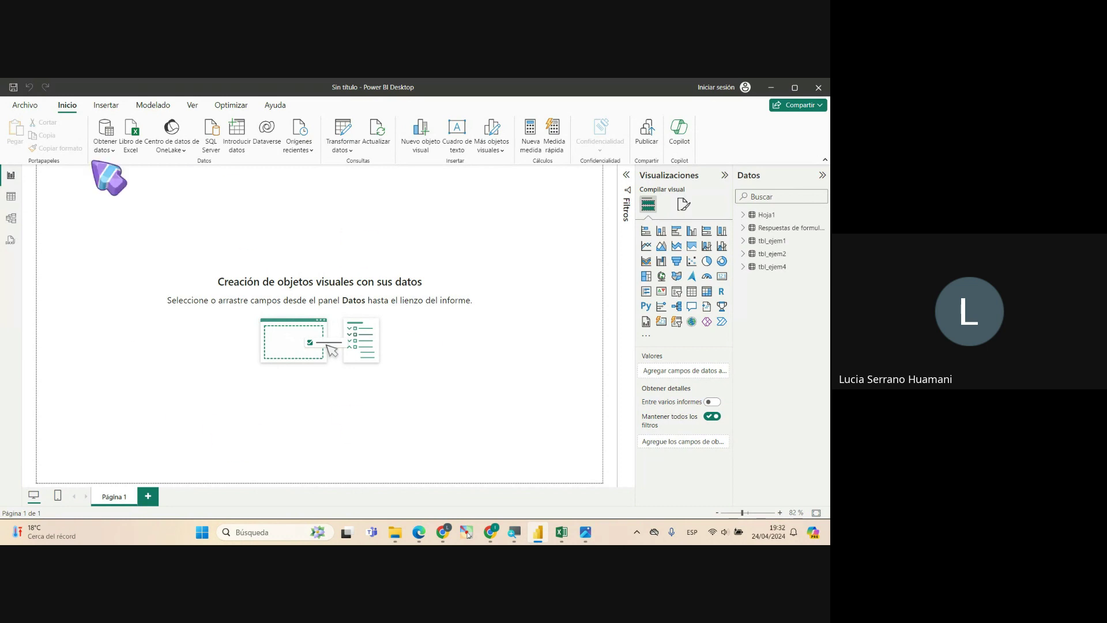
# Minimize Power BI Desktop and turn on the camera in the Google Meet call
pyautogui.click(771, 88)
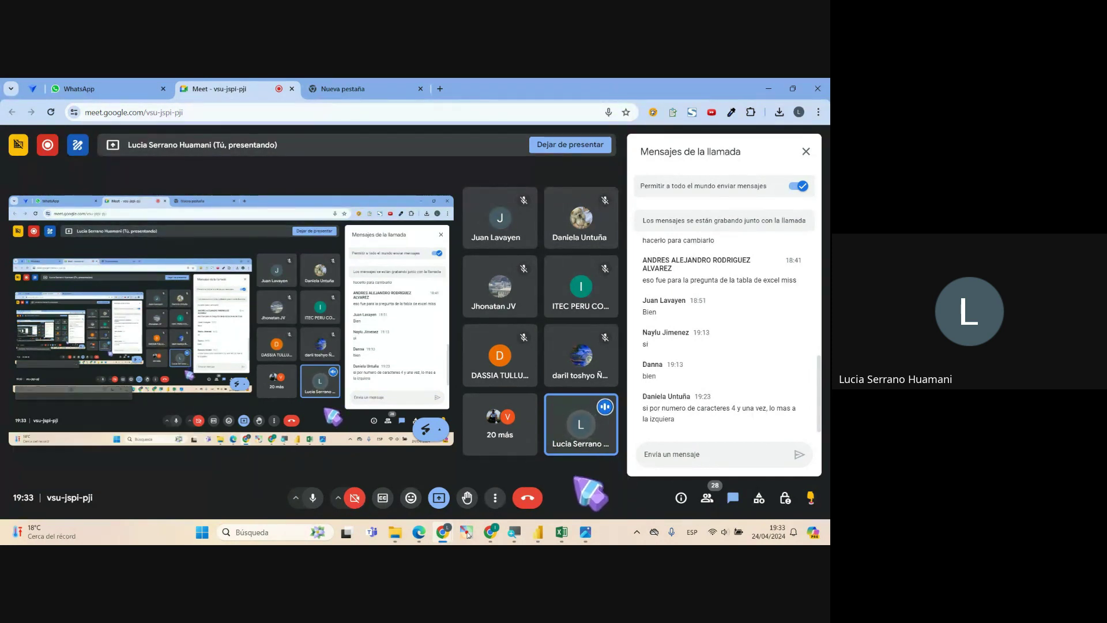
pyautogui.click(355, 497)
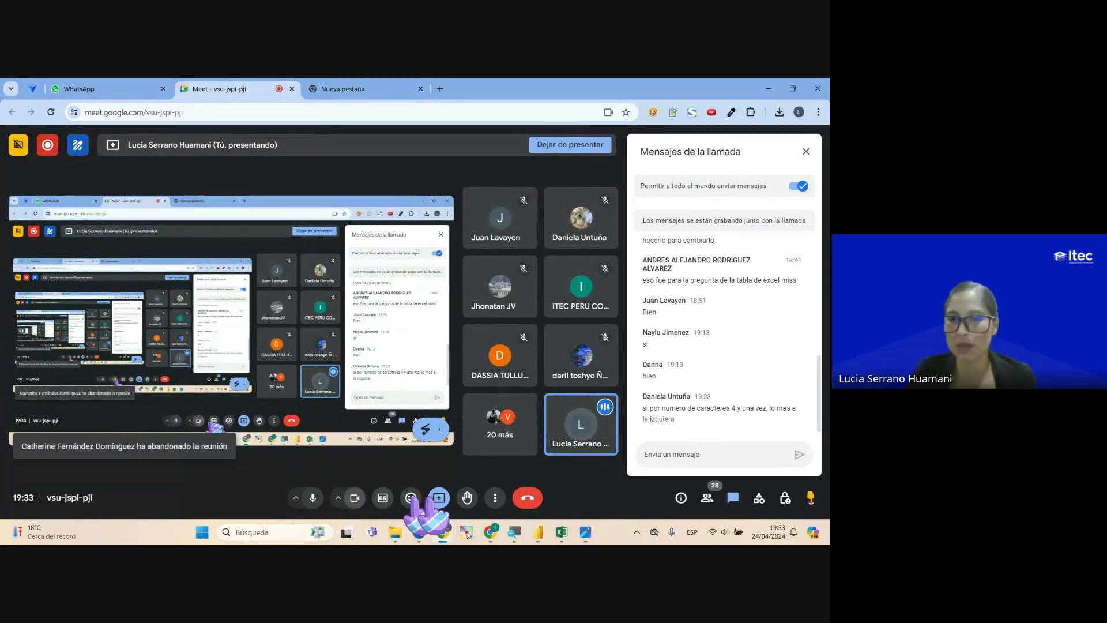